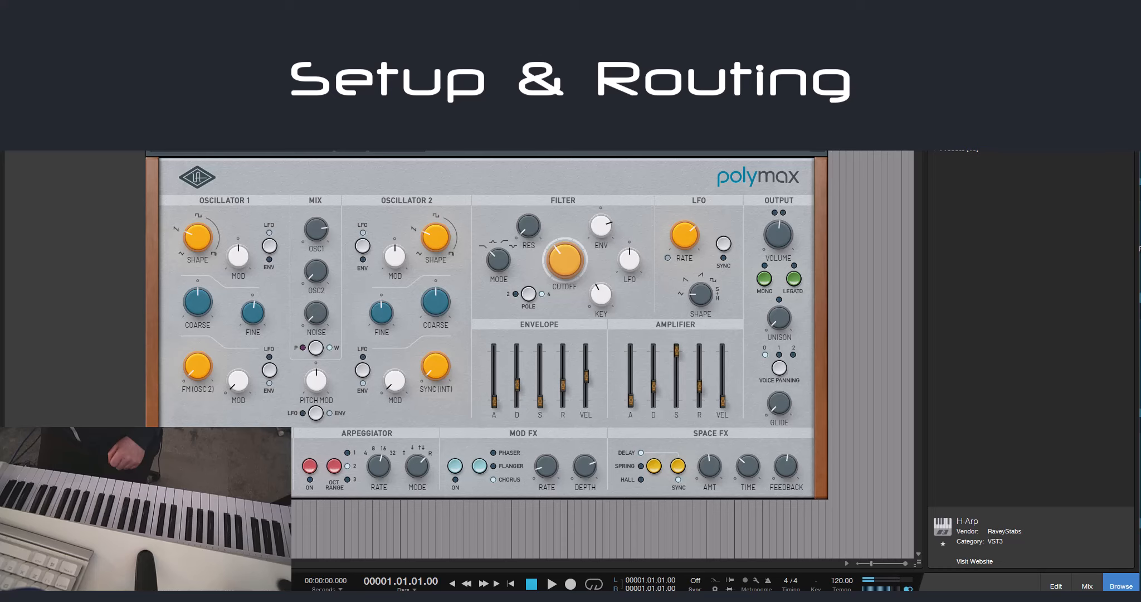
# - Close the PolyMAX synth window and add the H-Arp plug-in as an instrument on its own track
pyautogui.click(820, 98)
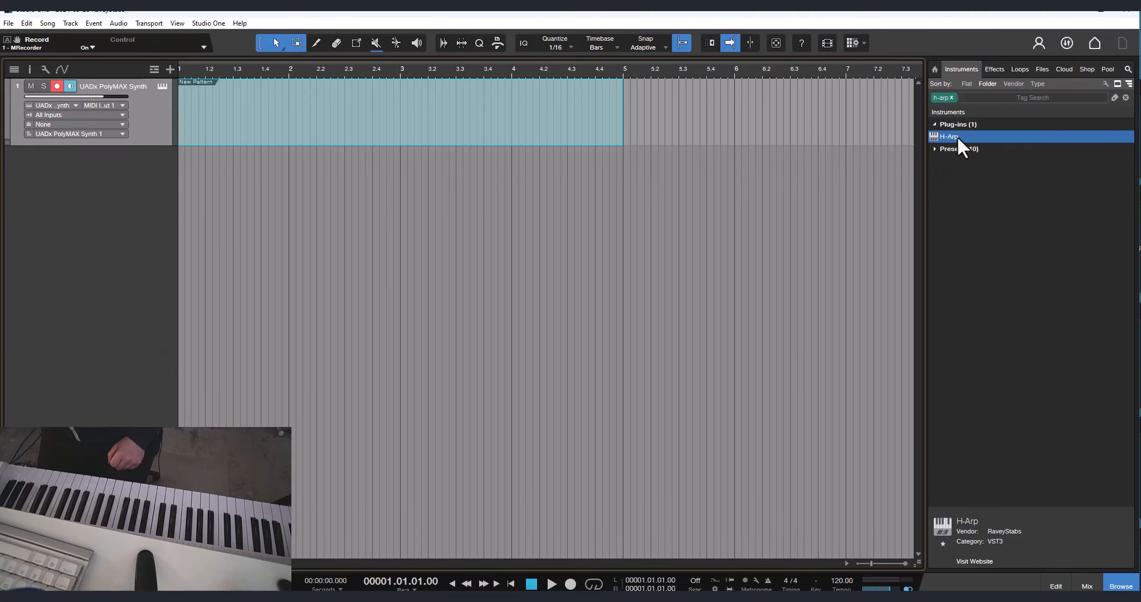
pyautogui.moveTo(956, 136); pyautogui.dragTo(352, 194)
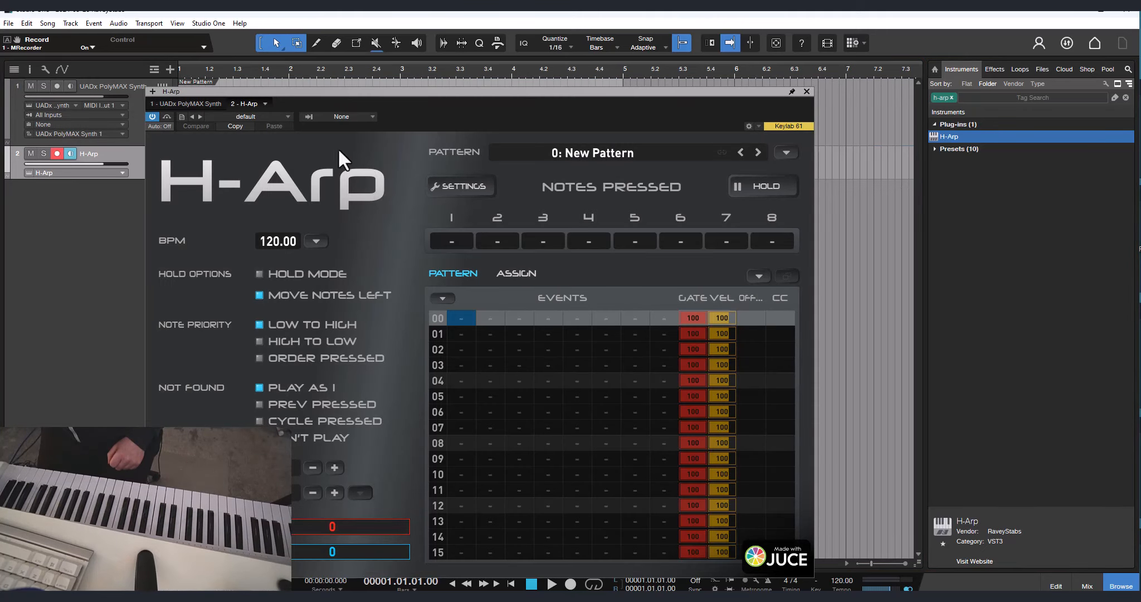
pyautogui.moveTo(273, 91); pyautogui.dragTo(325, 92)
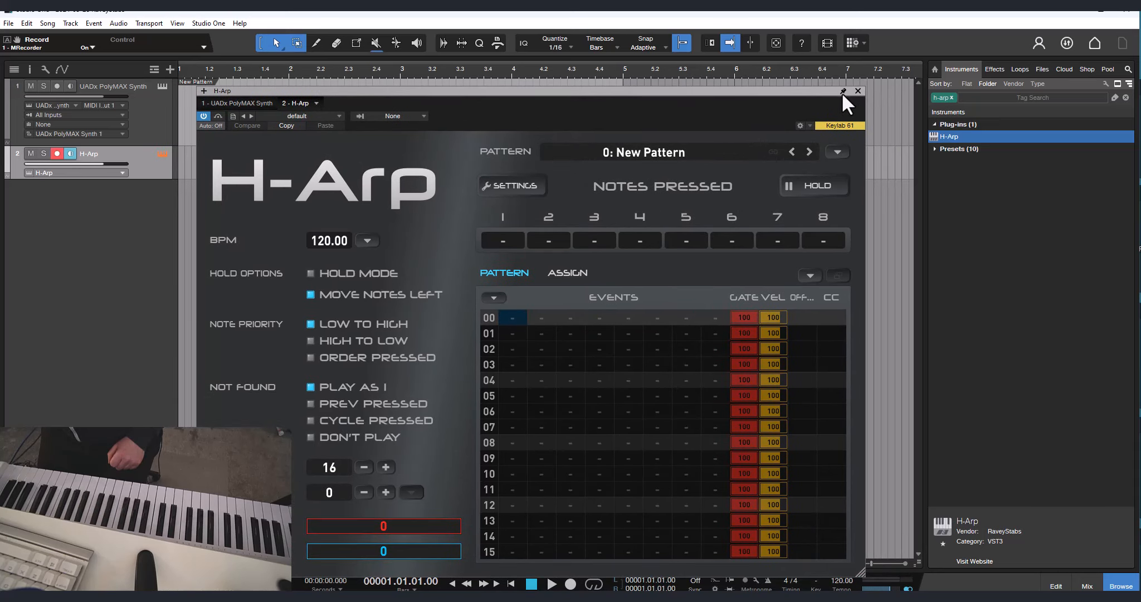
# - Open the UADx PolyMAX Synth editor alongside the H-Arp window, offset it, and bring H-Arp to the front
pyautogui.click(162, 112)
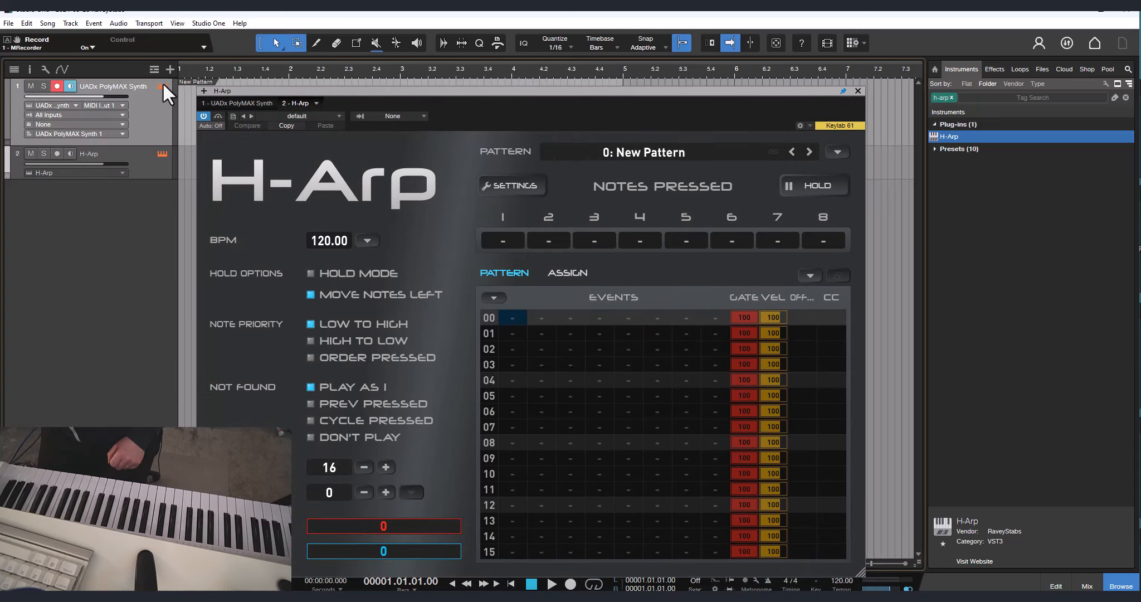
pyautogui.click(162, 86)
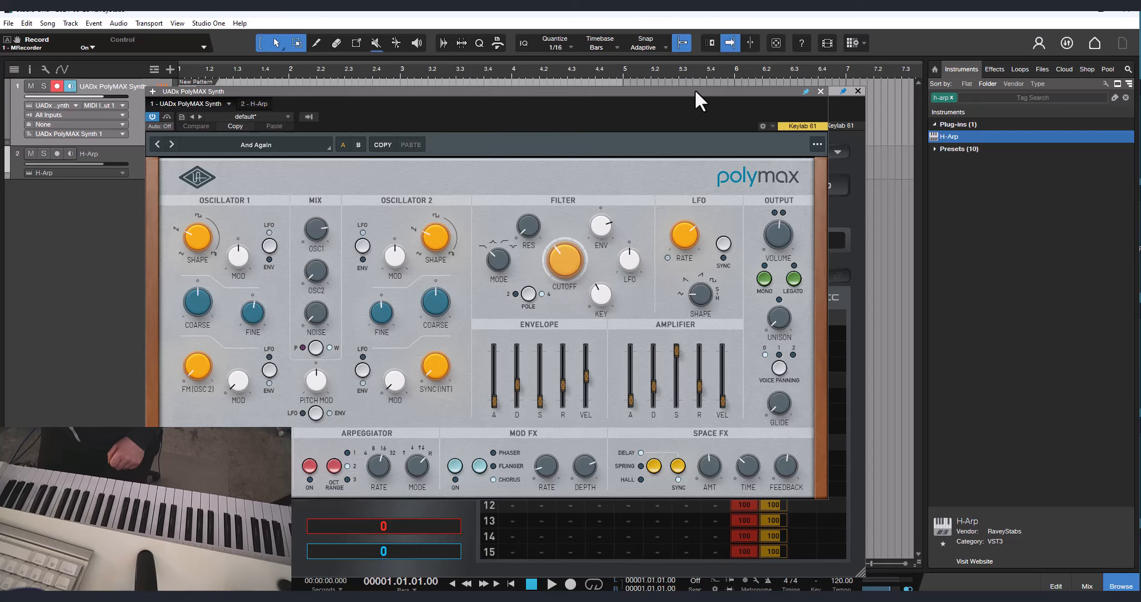
pyautogui.moveTo(694, 89); pyautogui.dragTo(750, 103)
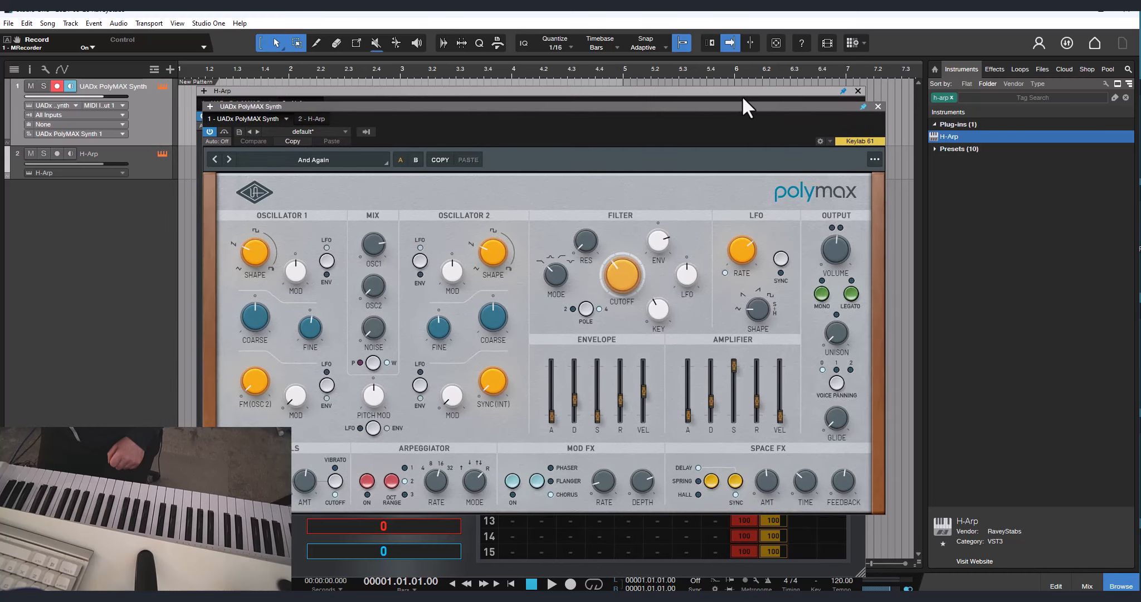
pyautogui.click(635, 93)
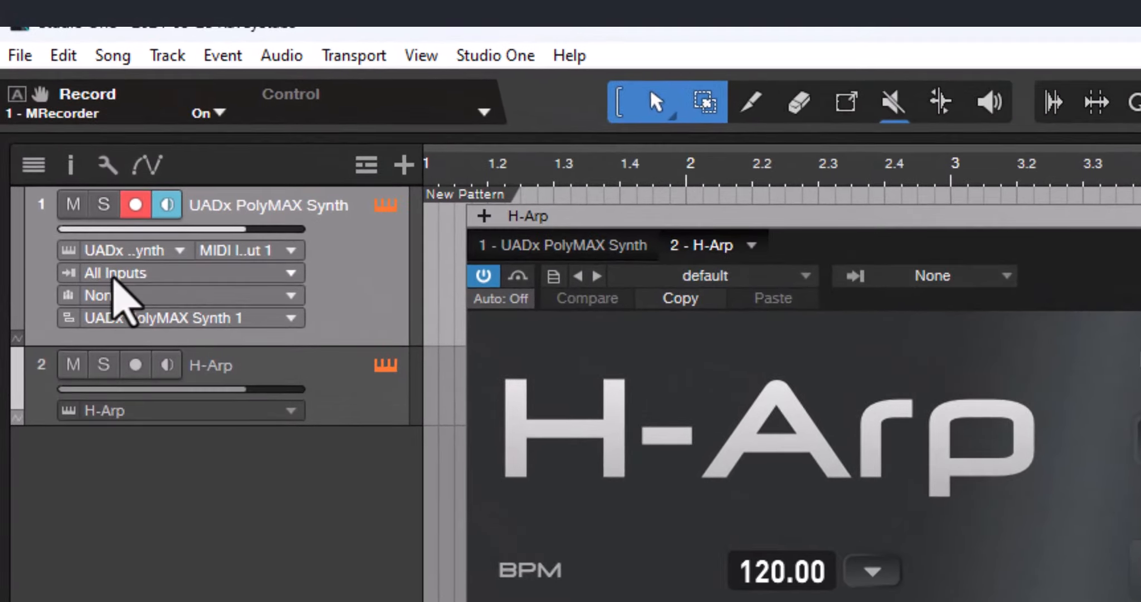
# - Set the UADx PolyMAX Synth track's MIDI input to H-Arp and select the H-Arp track
pyautogui.click(55, 116)
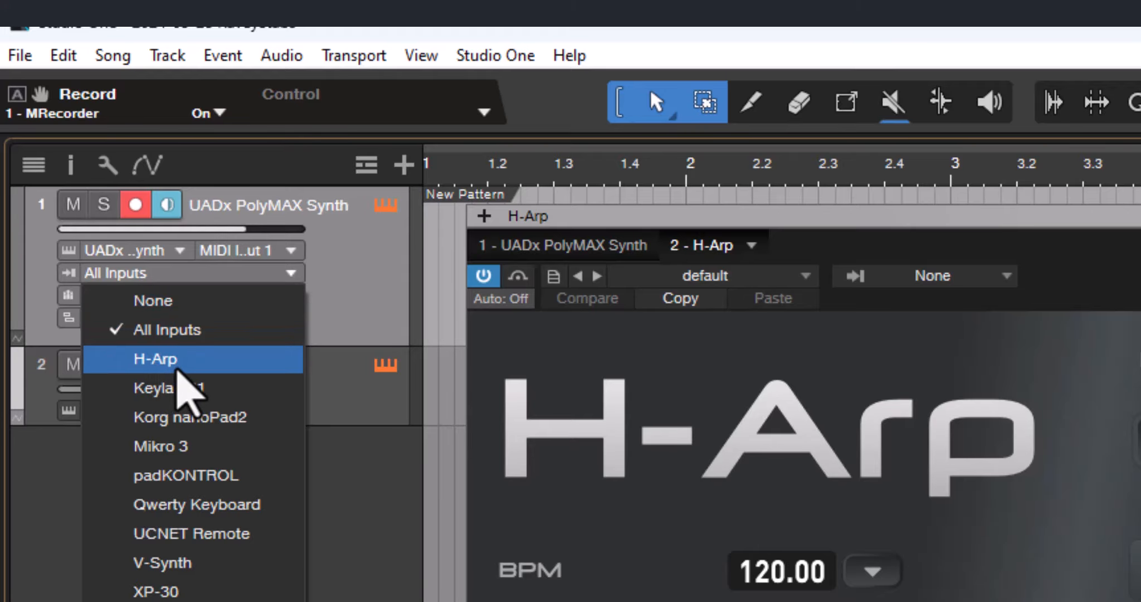
pyautogui.click(177, 367)
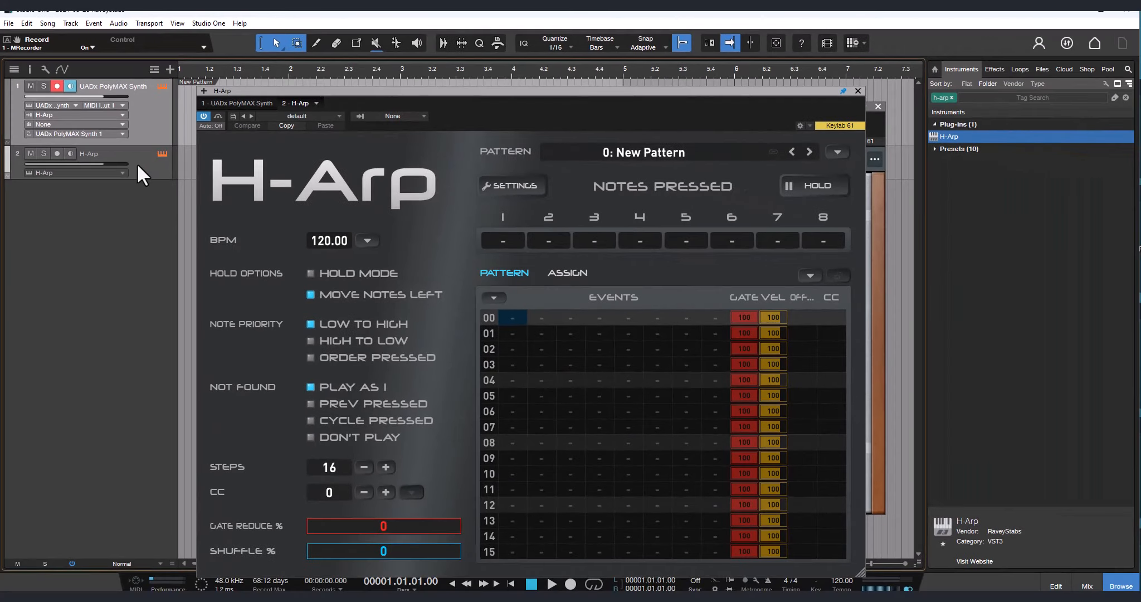
pyautogui.click(138, 165)
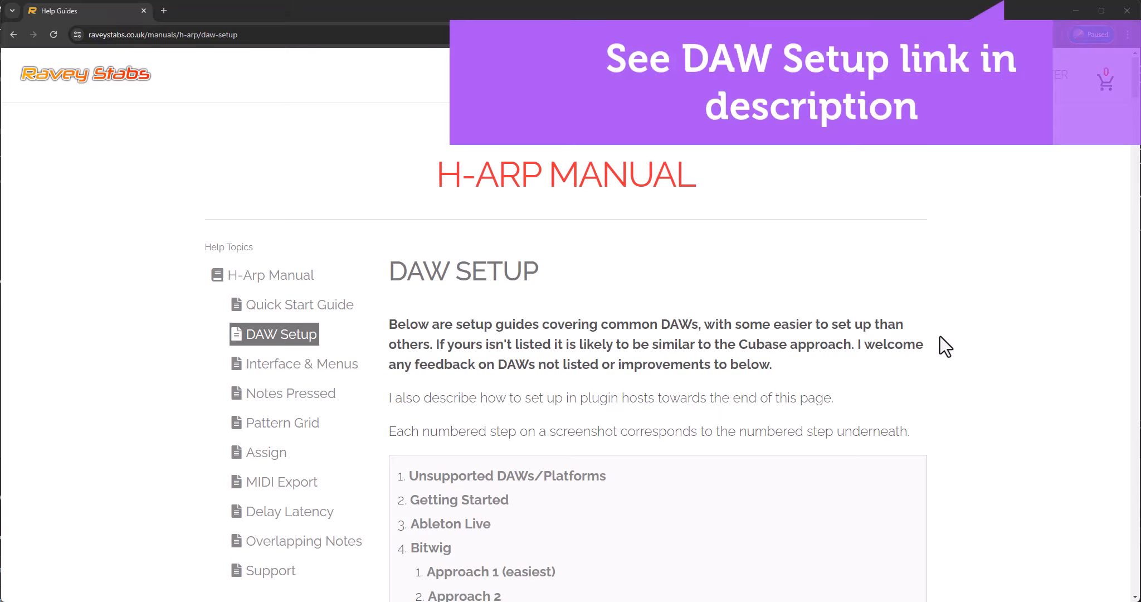
# - Switch to the browser and look through the H-Arp manual's DAW Setup guides, from Ableton Live to Plugin Hosts
pyautogui.scroll(-4, 939, 336)
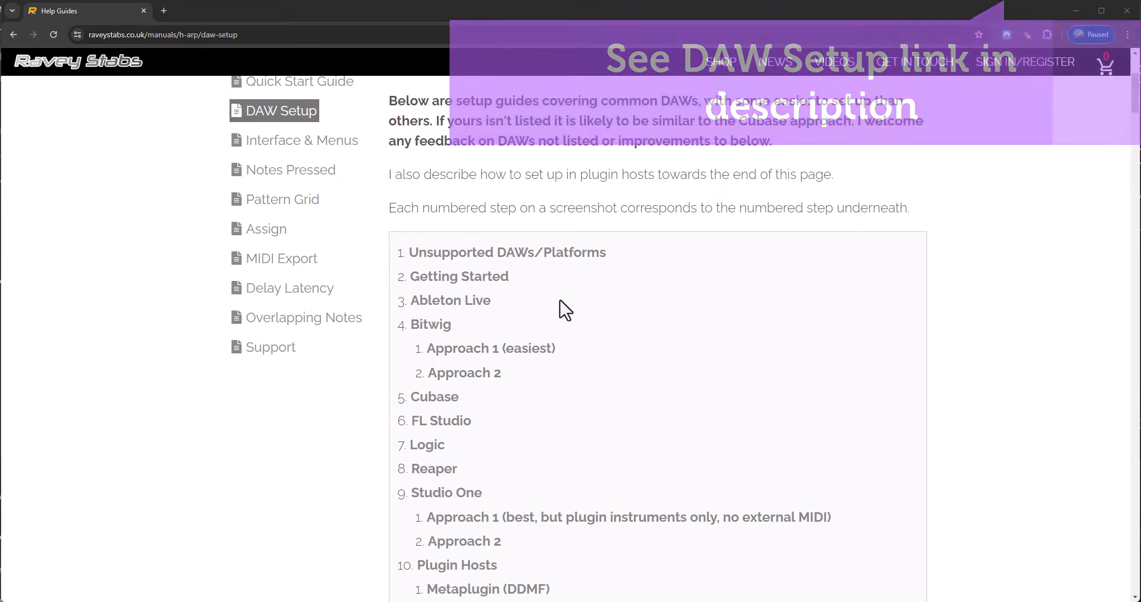
pyautogui.scroll(-13, 739, 334)
pyautogui.scroll(-10, 788, 355)
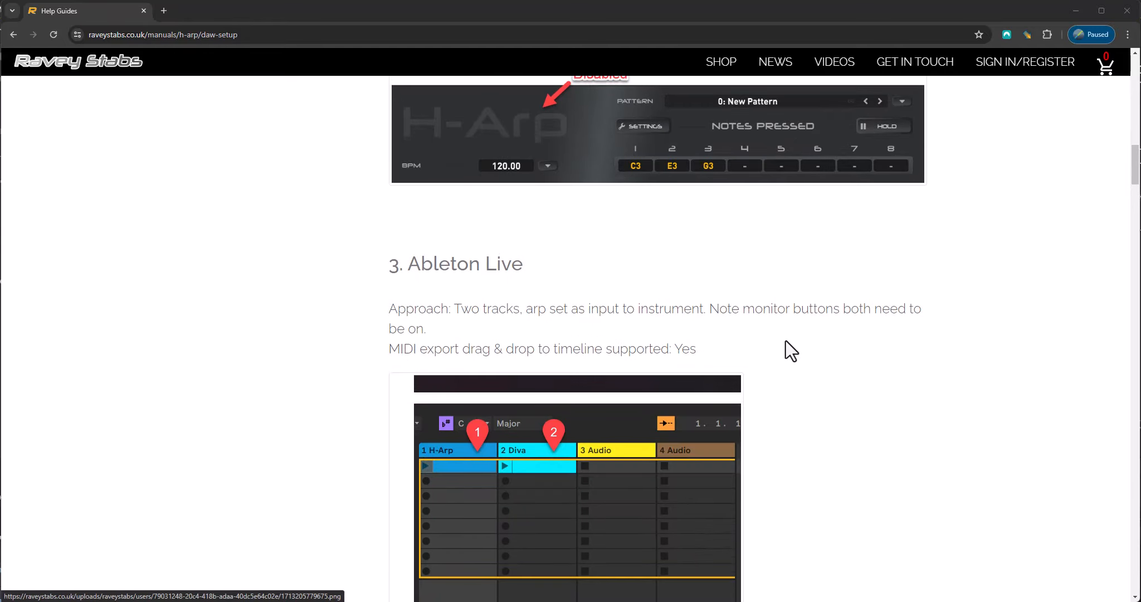
pyautogui.scroll(-17, 680, 314)
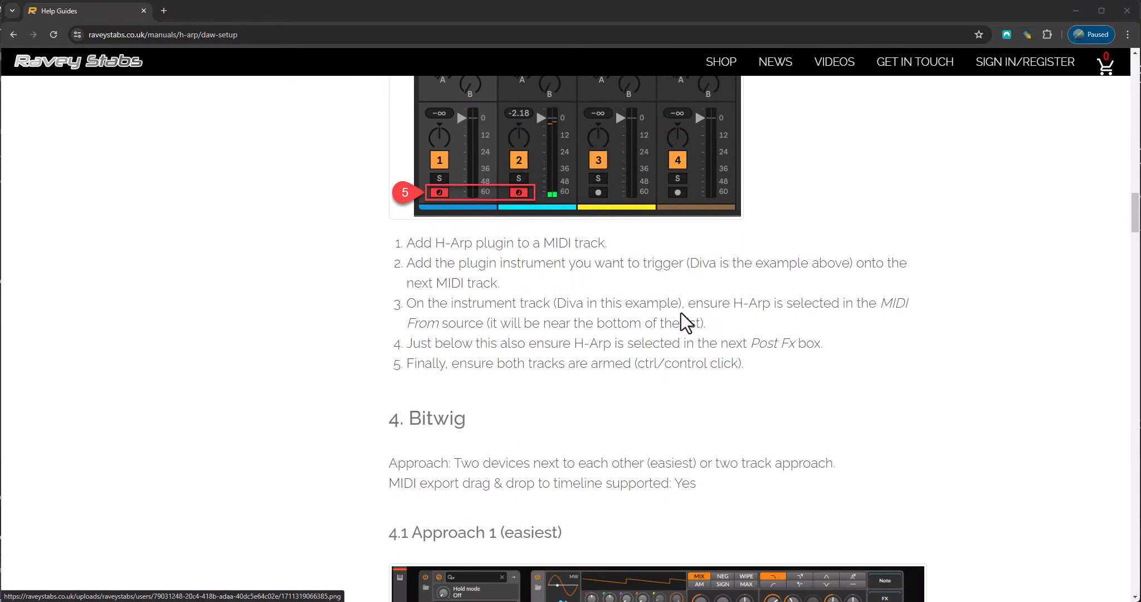
pyautogui.scroll(3, 680, 323)
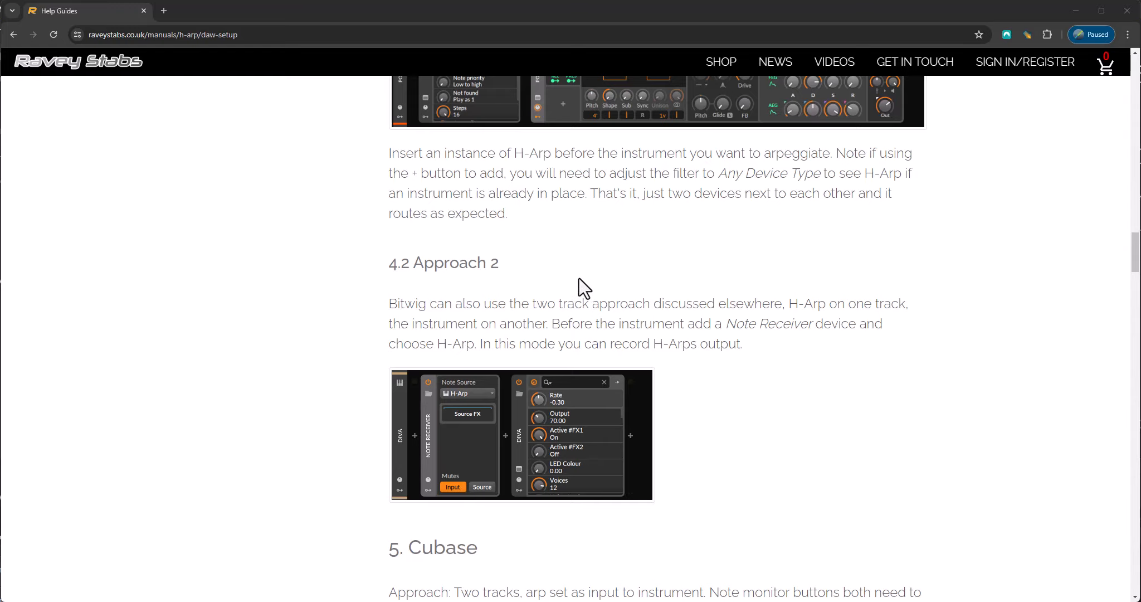
pyautogui.scroll(-14, 580, 282)
pyautogui.scroll(-16, 579, 287)
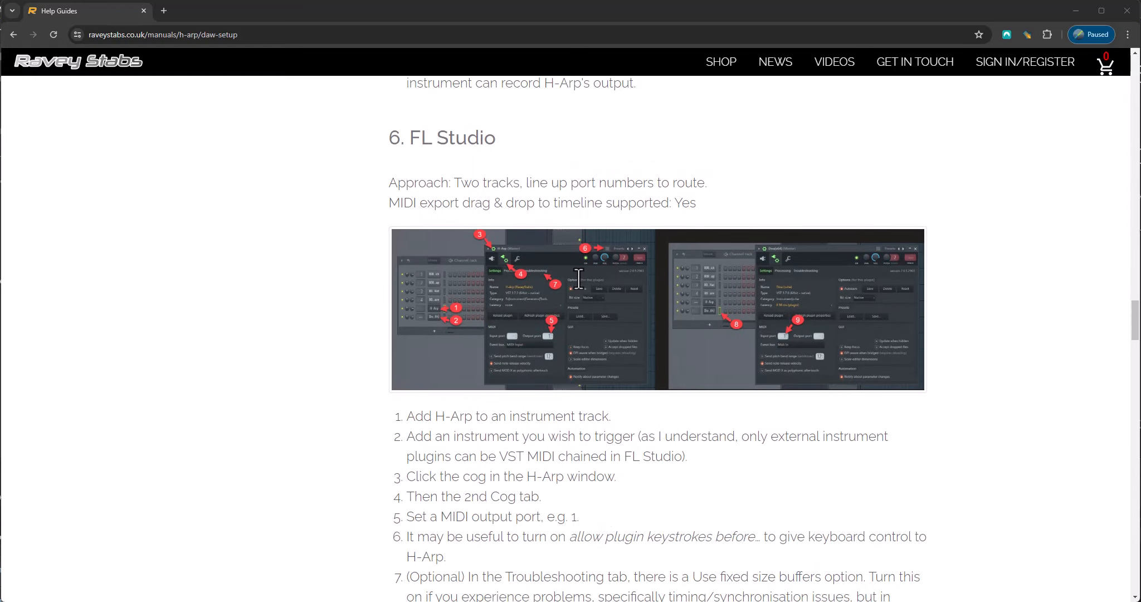
pyautogui.scroll(-14, 578, 290)
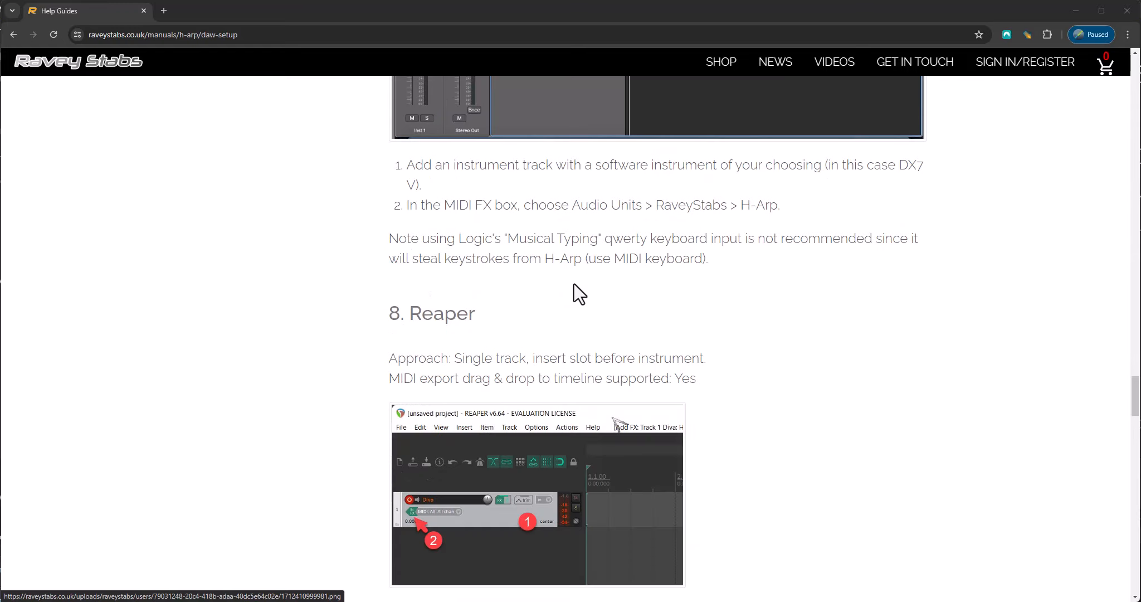
pyautogui.scroll(-18, 571, 289)
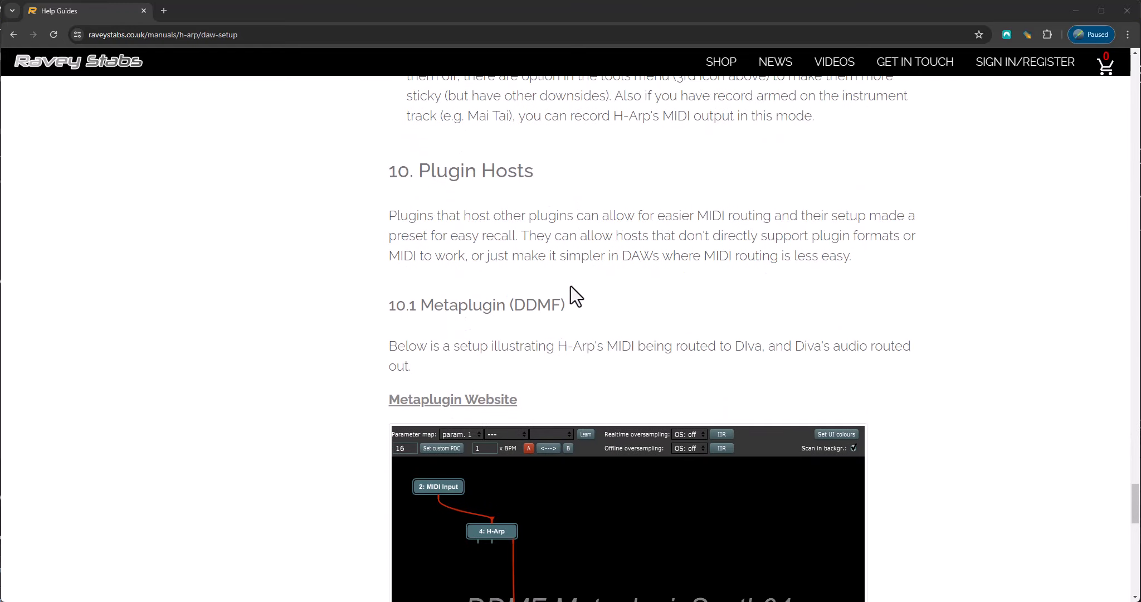
pyautogui.scroll(2, 571, 287)
# - Examine the manual's Unsupported DAWs/Platforms list and the Metaplugin and Element plugin host routing sections
pyautogui.moveTo(1137, 511); pyautogui.dragTo(1136, 139)
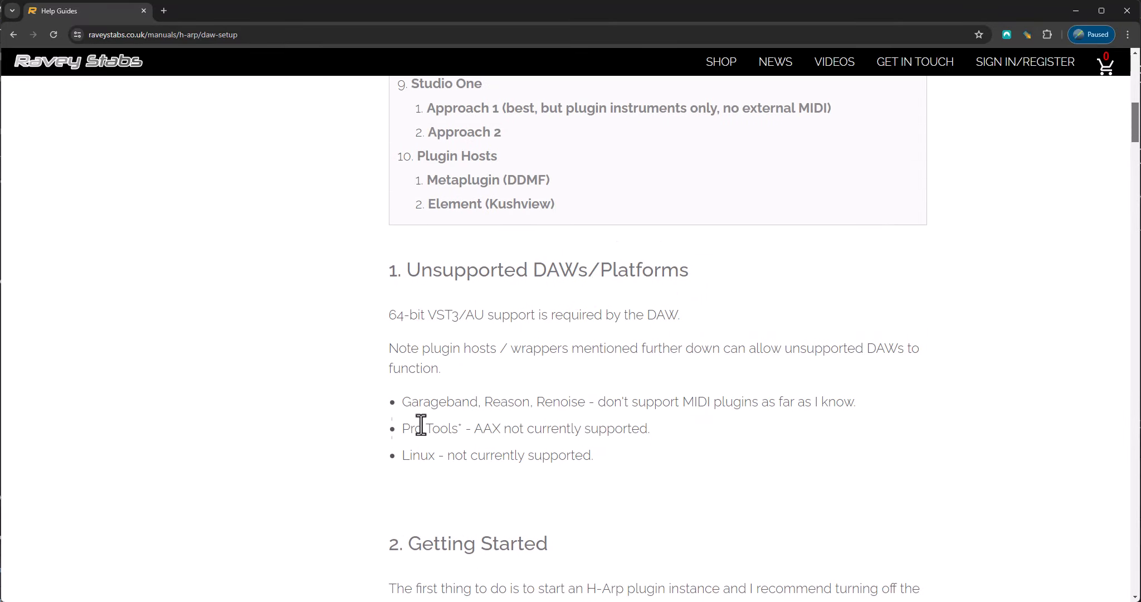
pyautogui.moveTo(401, 402); pyautogui.dragTo(589, 396)
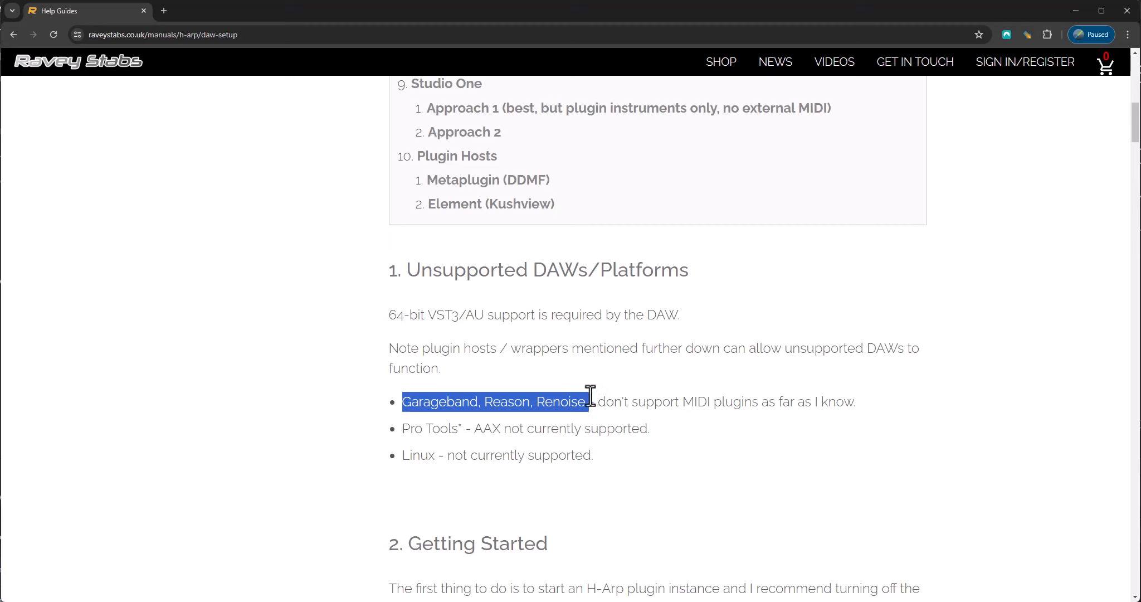
pyautogui.click(592, 389)
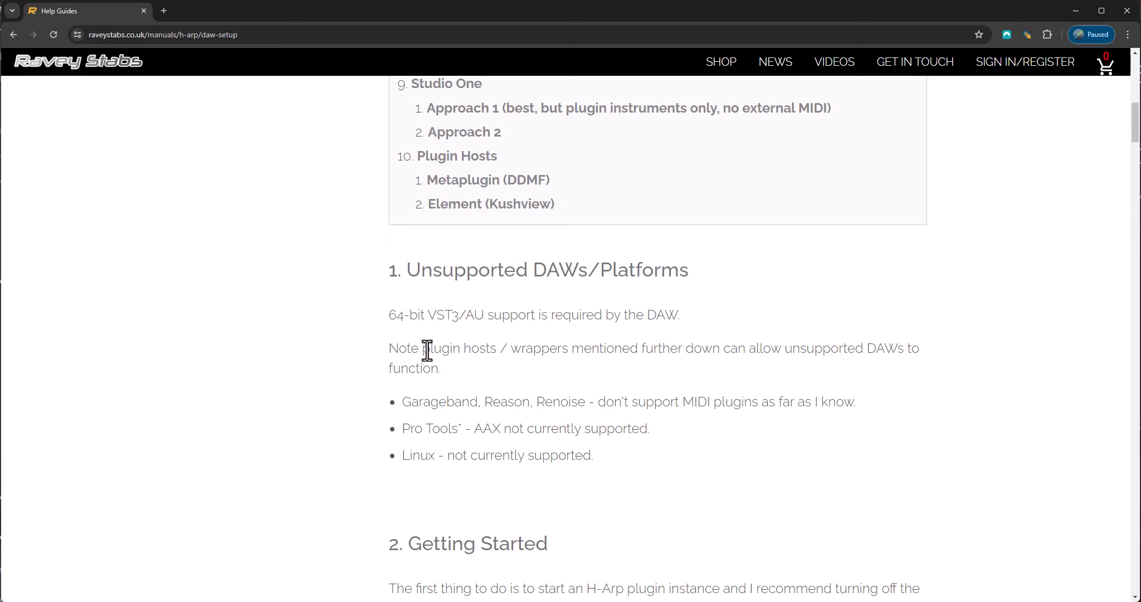
pyautogui.moveTo(430, 349); pyautogui.dragTo(568, 348)
pyautogui.moveTo(1135, 134); pyautogui.dragTo(1089, 534)
pyautogui.scroll(3, 674, 242)
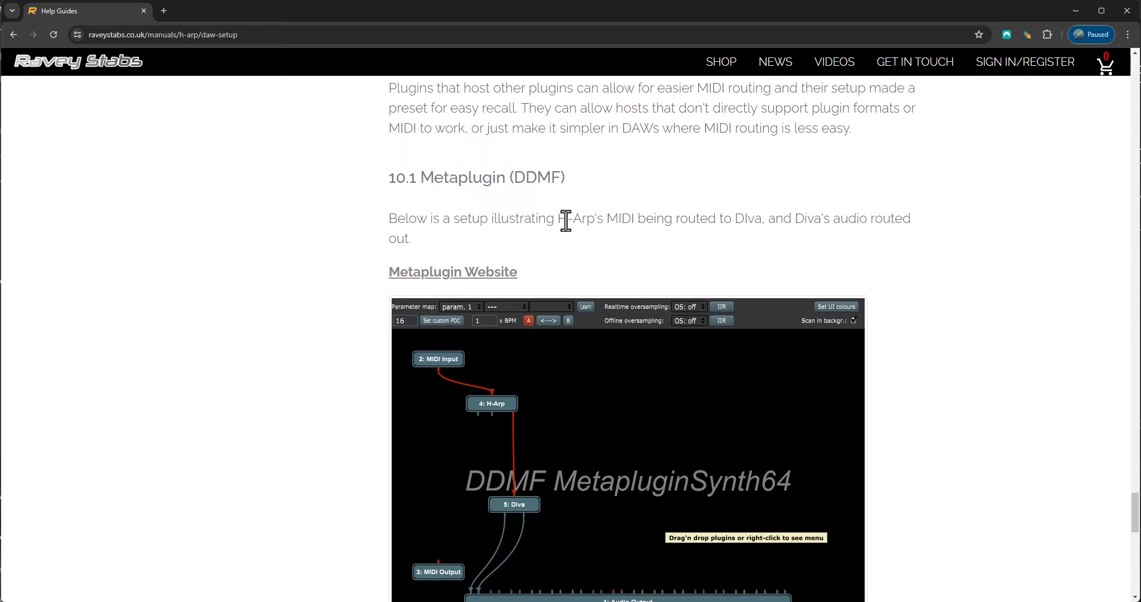
pyautogui.scroll(-9, 566, 227)
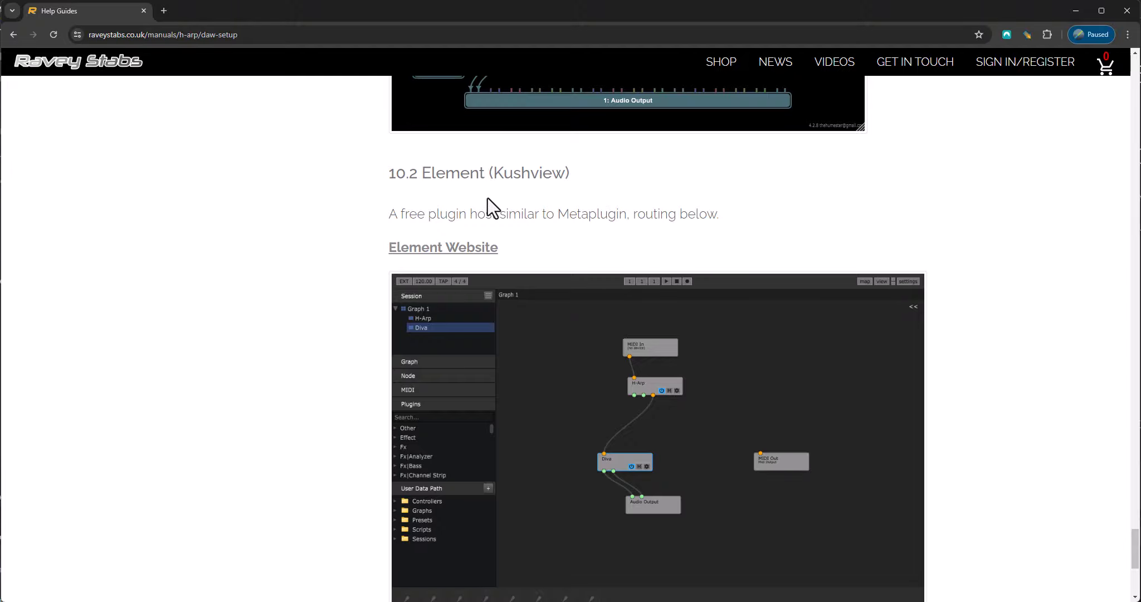
pyautogui.scroll(-3, 487, 198)
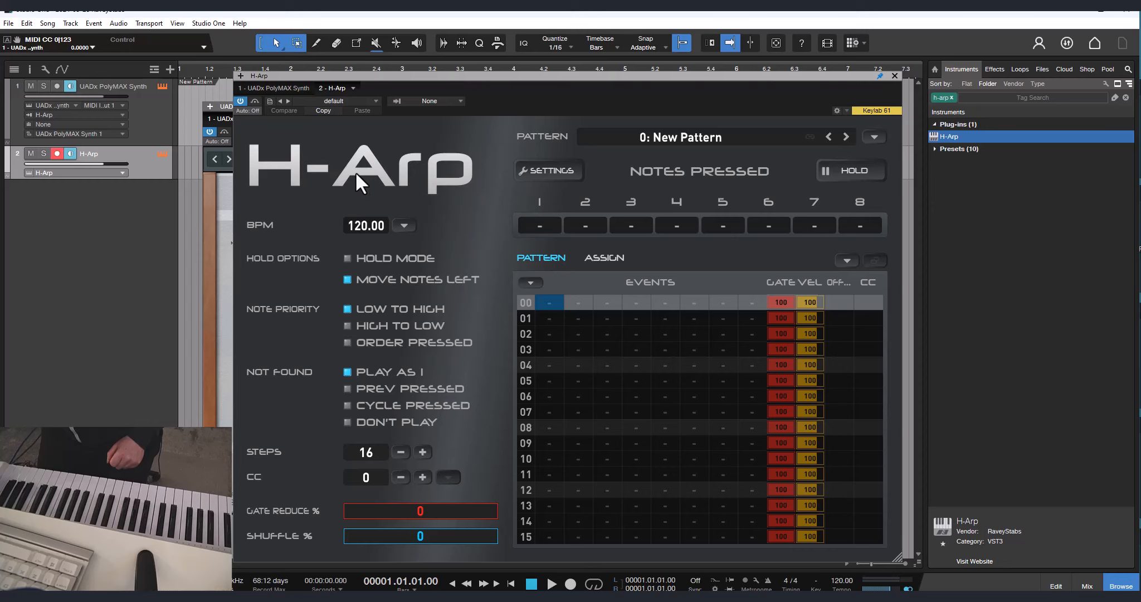
# - Reposition the H-Arp window and try placing the edit cursor on steps 01 and 07 of the pattern grid
pyautogui.moveTo(484, 82); pyautogui.dragTo(516, 61)
pyautogui.click(580, 298)
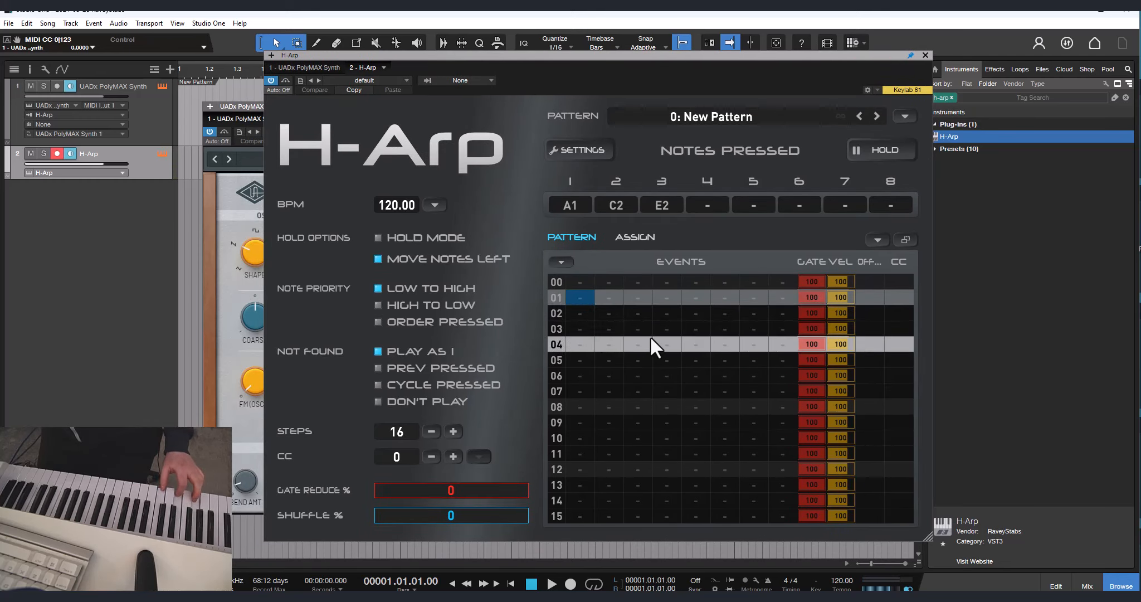
pyautogui.click(584, 391)
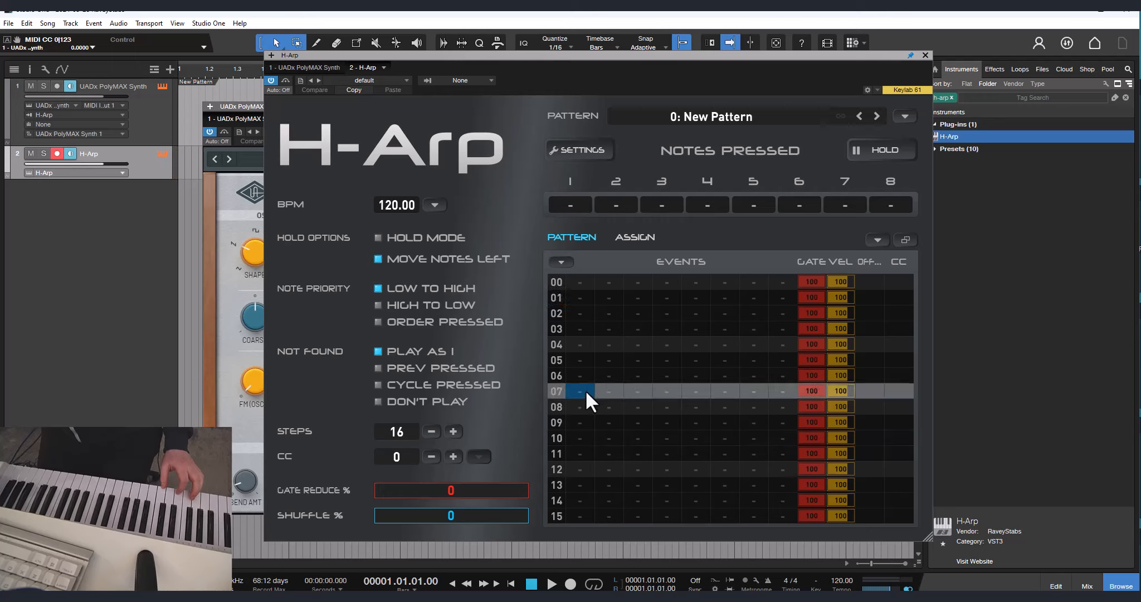
pyautogui.click(655, 393)
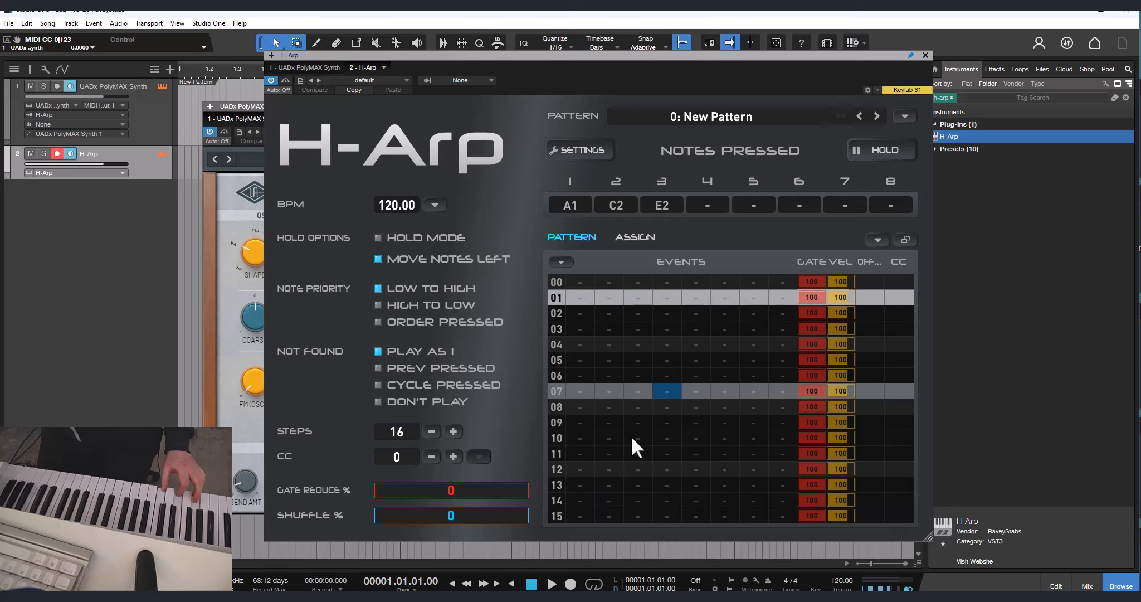
# - Enter events 1, 2 and 3 on steps 00, 01 and 02 in the pattern grid's first event column
pyautogui.click(581, 283)
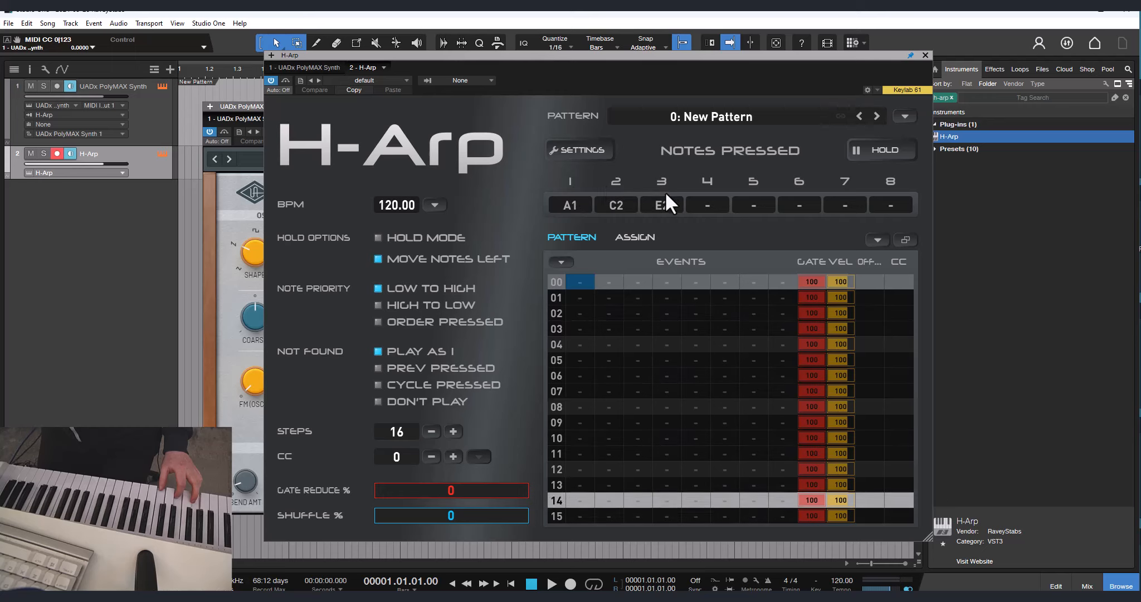
pyautogui.write('1')
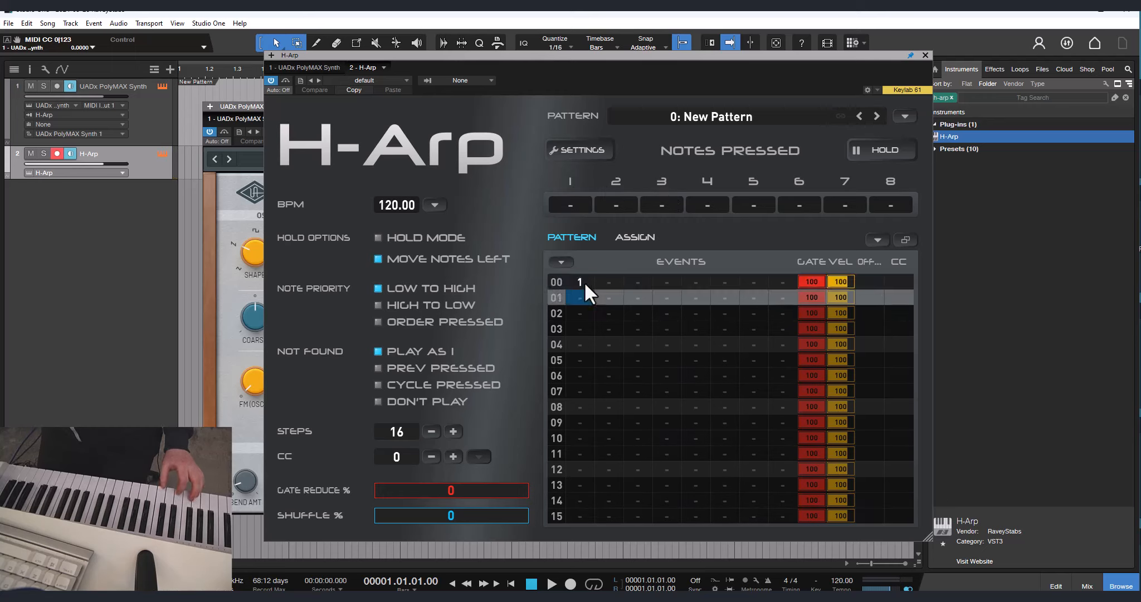
pyautogui.write(' 2 3')
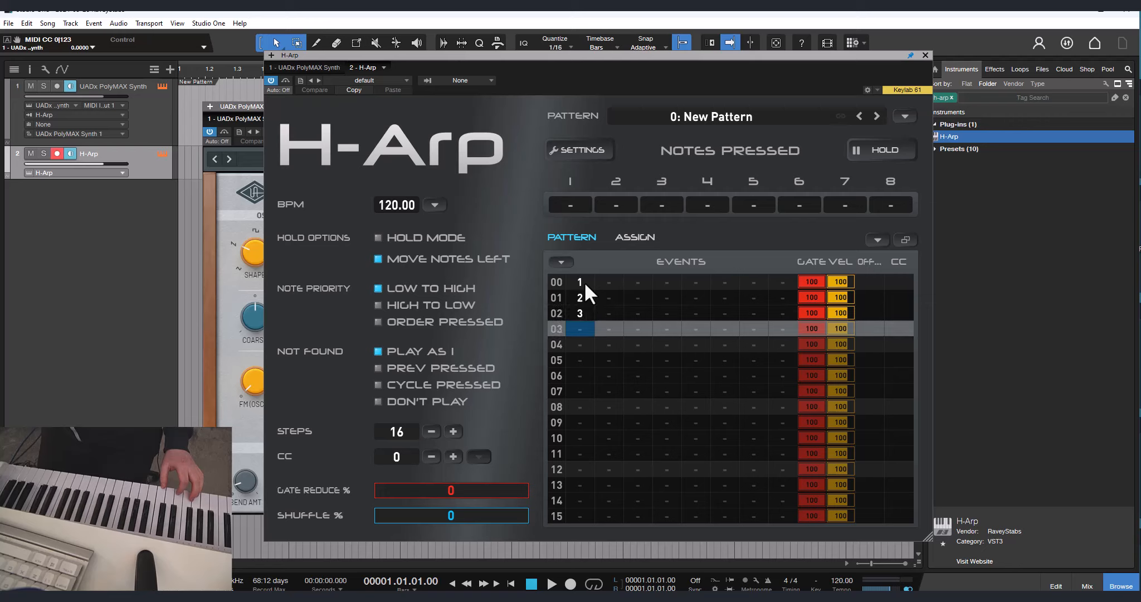
pyautogui.click(608, 328)
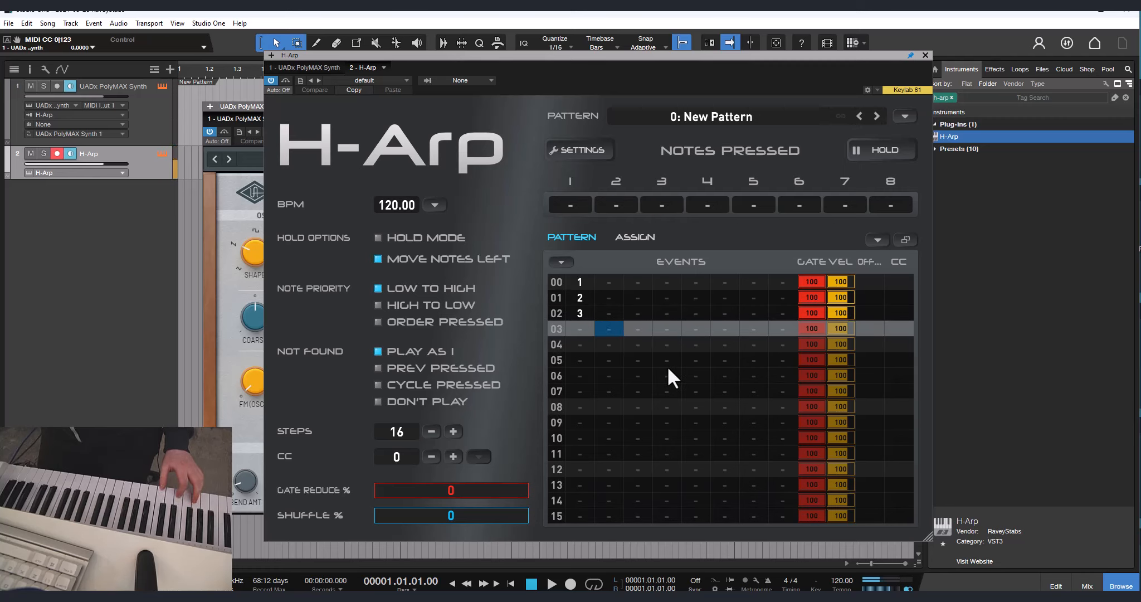
pyautogui.click(584, 280)
pyautogui.click(583, 298)
pyautogui.click(582, 308)
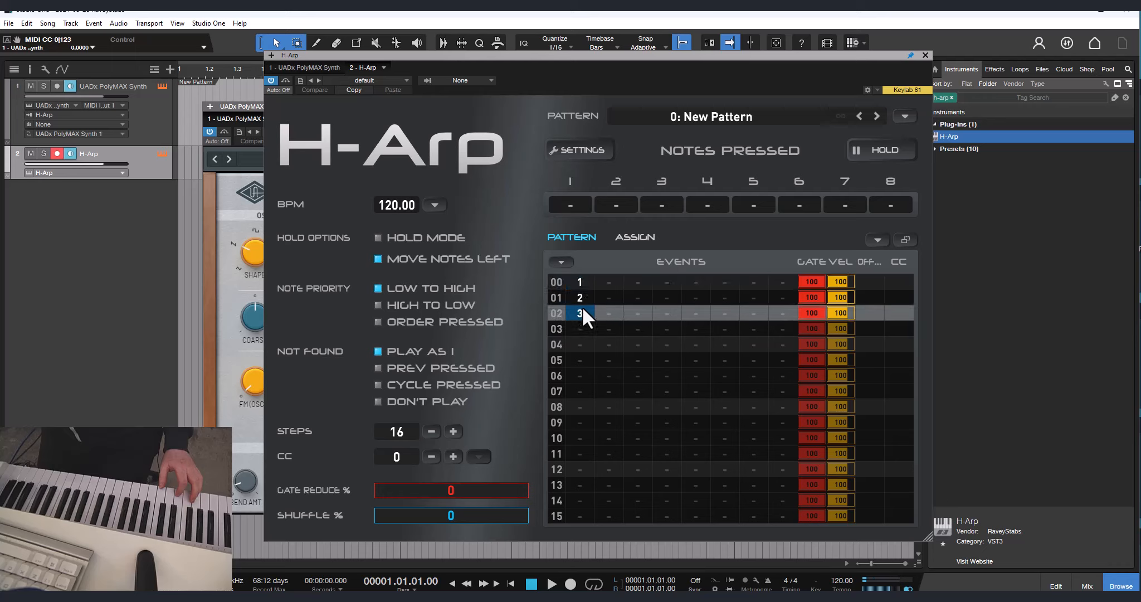
pyautogui.click(579, 299)
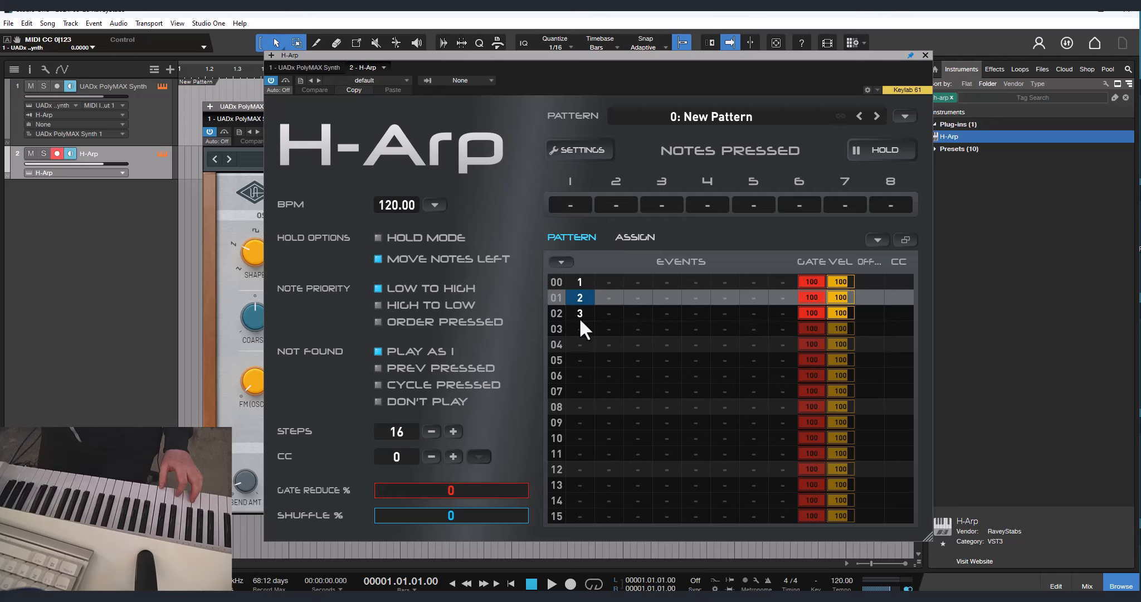
pyautogui.click(639, 341)
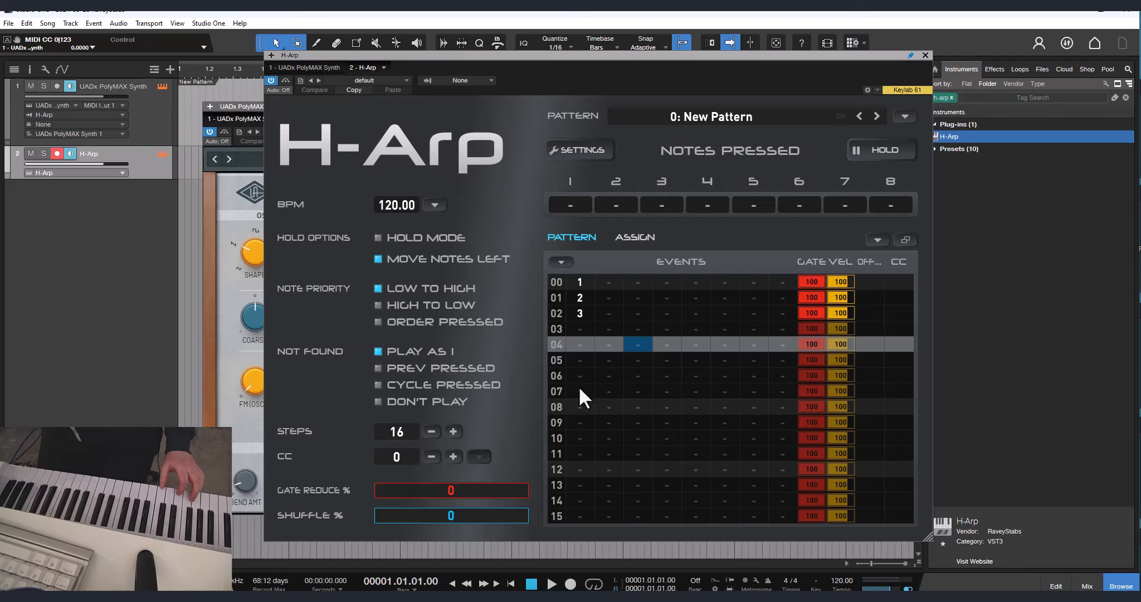
pyautogui.click(580, 282)
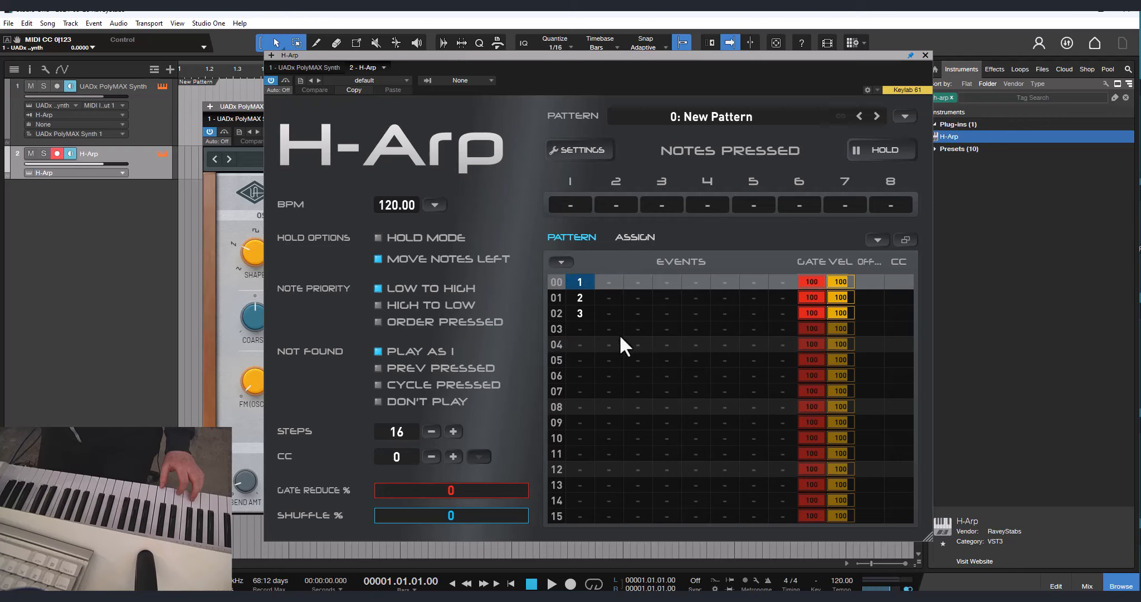
# - Fill steps 03 to 15 of the first event column with the repeating events 1, 2, 3, and clear those steps again
pyautogui.click(581, 330)
pyautogui.write('123123123')
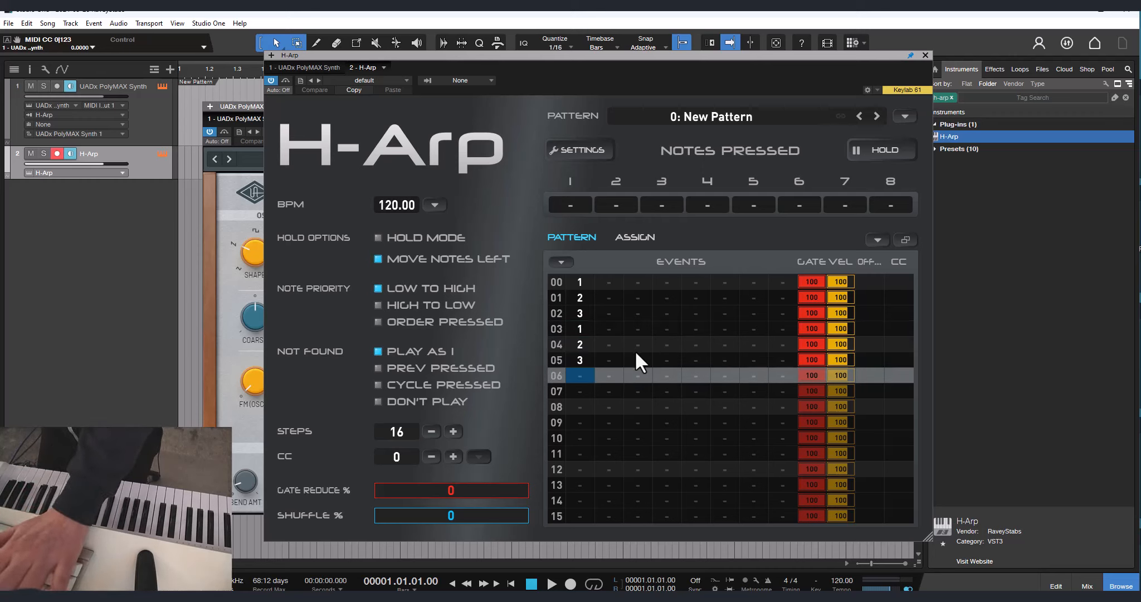
pyautogui.write('1231')
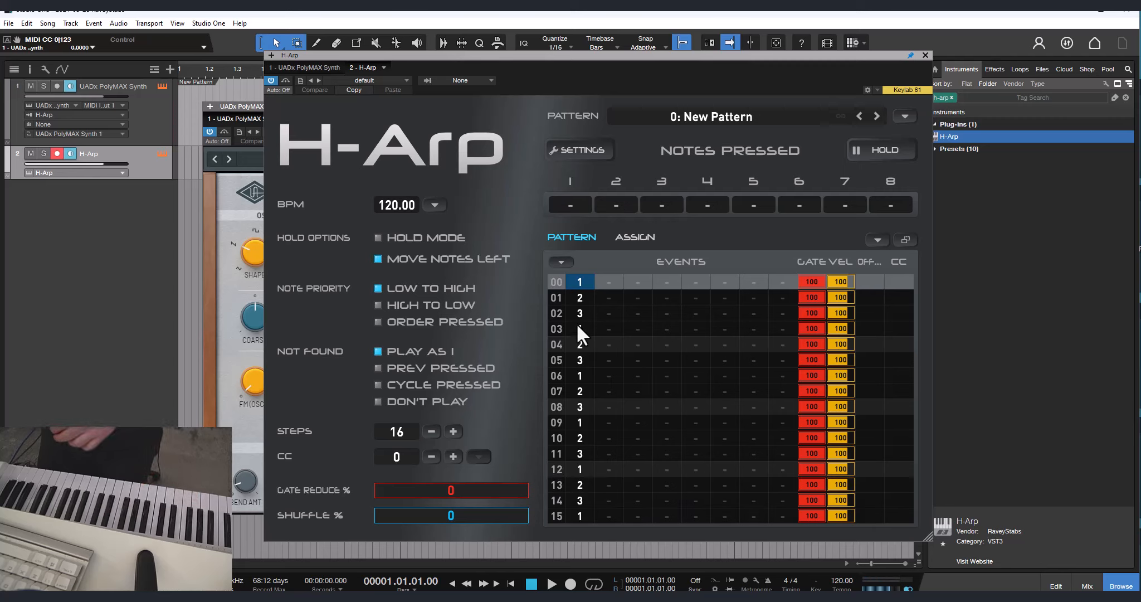
pyautogui.moveTo(577, 322)
pyautogui.mouseDown()
pyautogui.moveTo(596, 422)
pyautogui.moveTo(585, 518)
pyautogui.mouseUp()
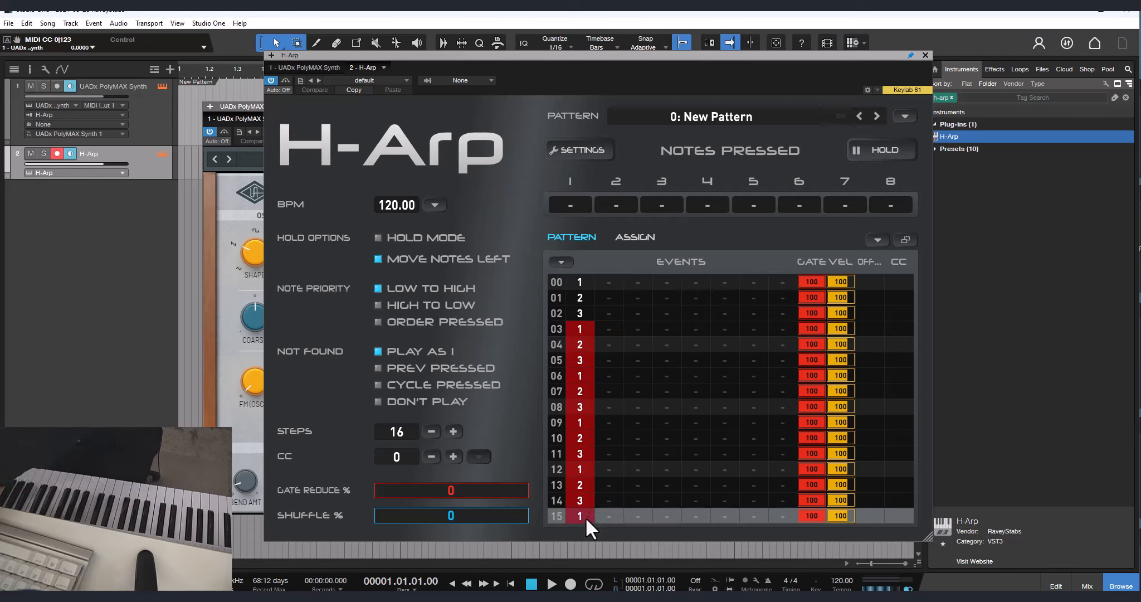
pyautogui.hotkey('ctrl', 'z')
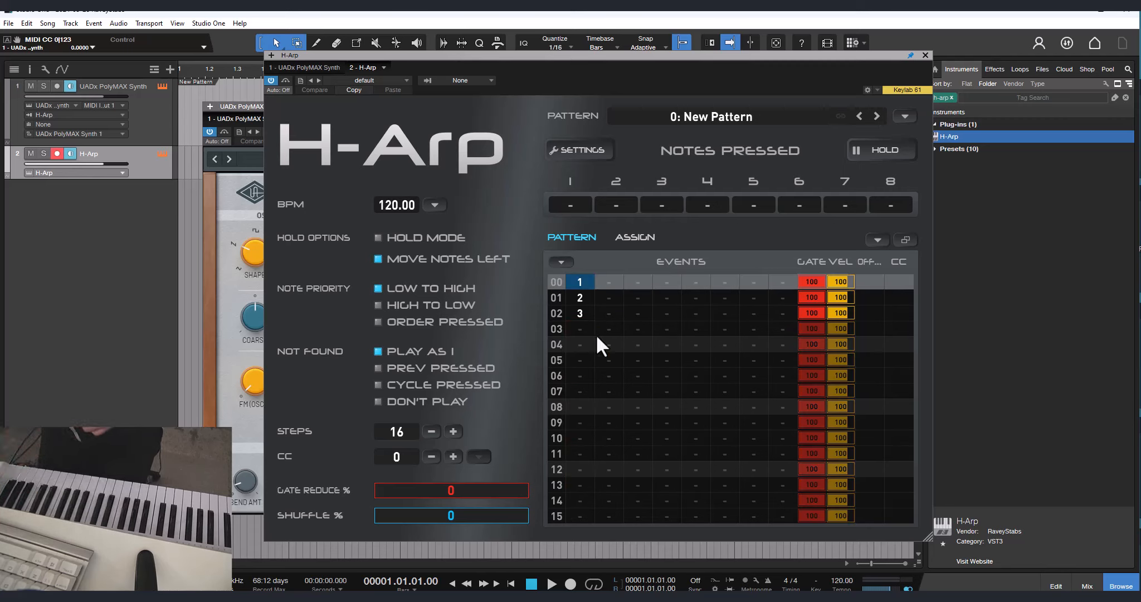
# - Apply Duplicate to end to the events on steps 00 to 02, and delete the copies on steps 03 to 15
pyautogui.moveTo(582, 287); pyautogui.dragTo(581, 311)
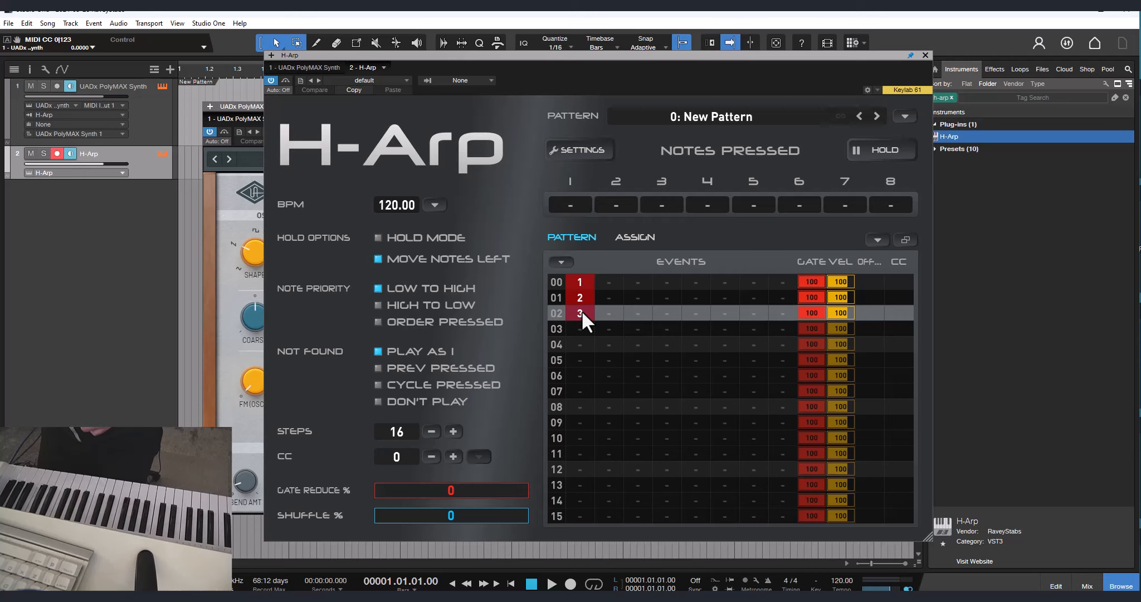
pyautogui.click(563, 262)
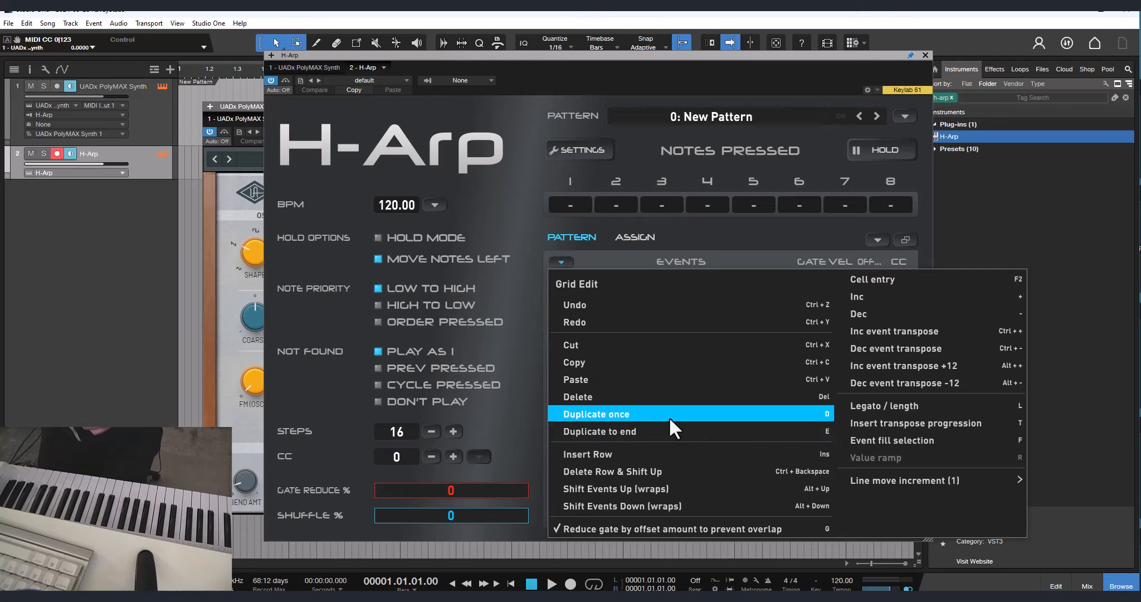
pyautogui.click(619, 434)
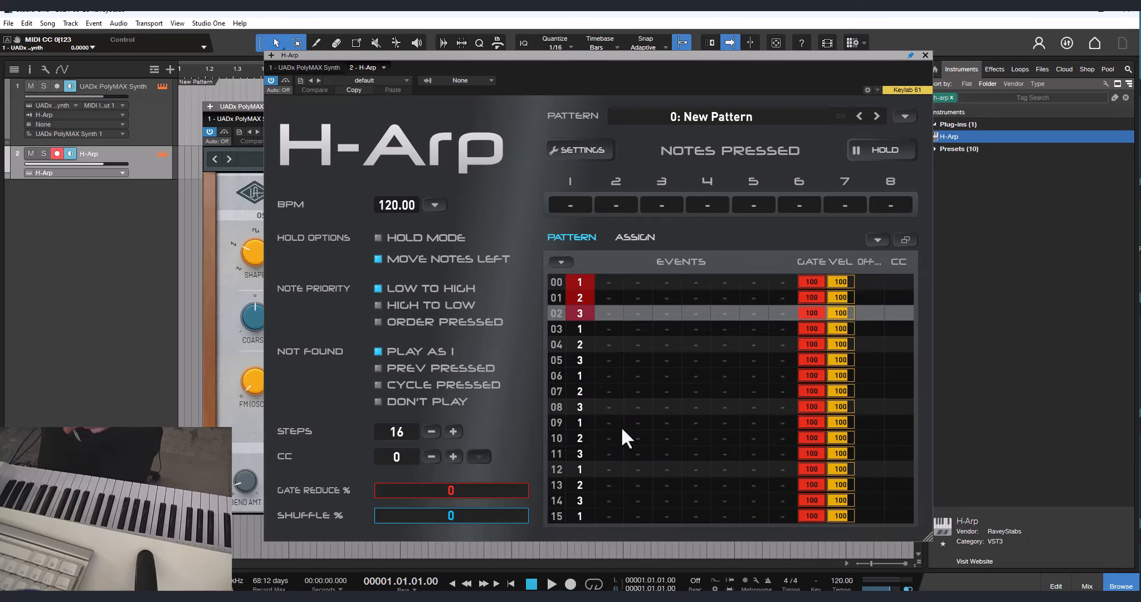
pyautogui.moveTo(579, 331); pyautogui.dragTo(582, 513)
pyautogui.press('Delete')
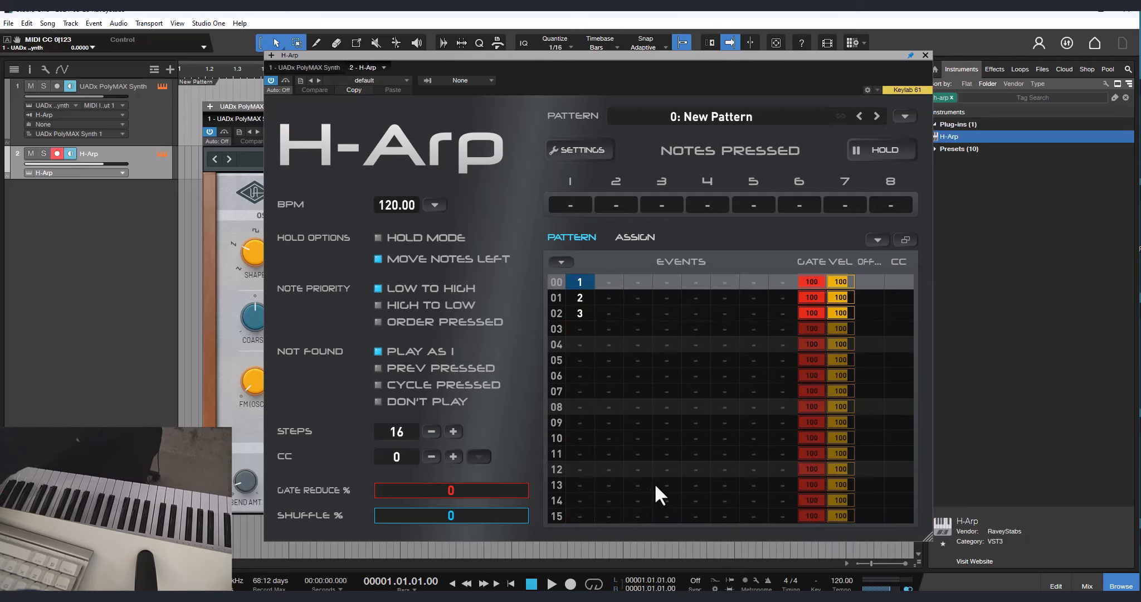
# - Repeat the three-event block from steps 00 to 02 down the column once more, and remove the repeated events
pyautogui.moveTo(581, 282); pyautogui.dragTo(579, 313)
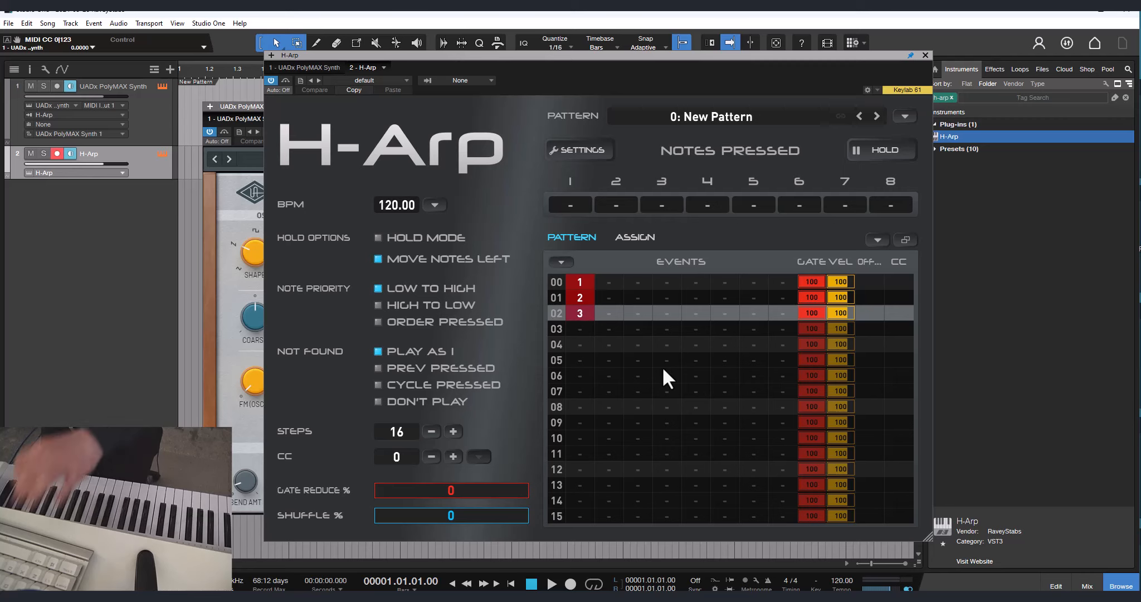
pyautogui.hotkey('ctrl', 'd')
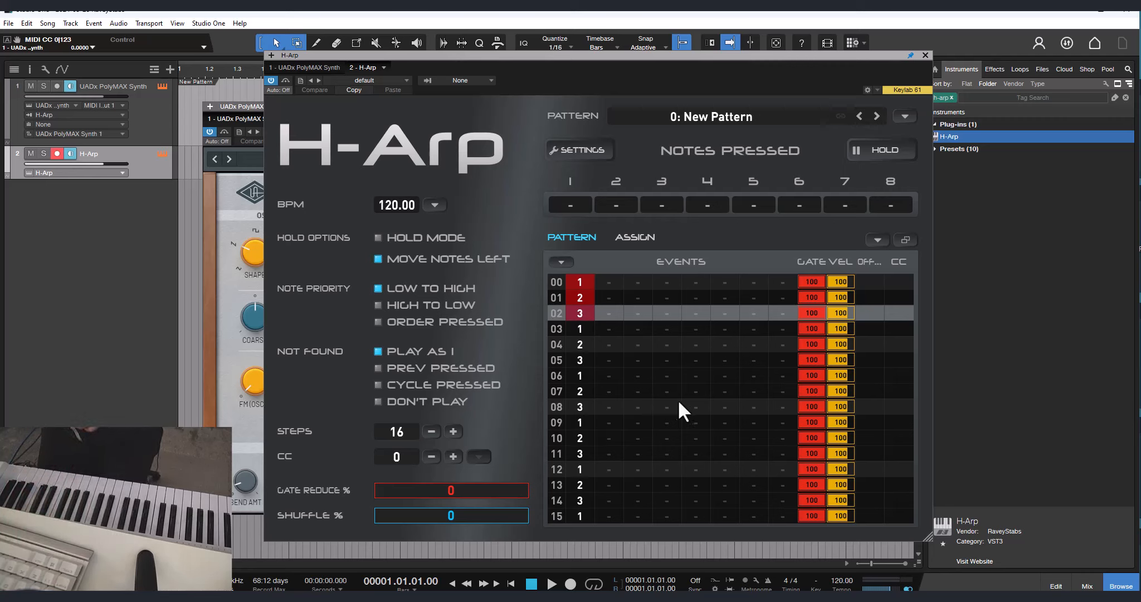
pyautogui.click(640, 393)
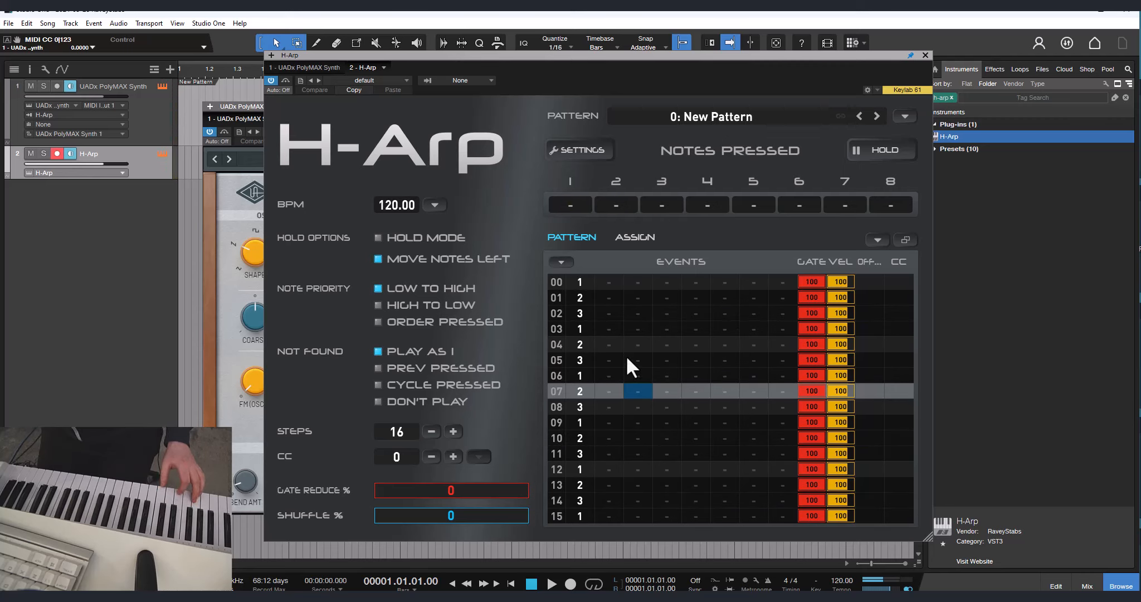
pyautogui.moveTo(581, 330); pyautogui.dragTo(581, 525)
pyautogui.press('Delete')
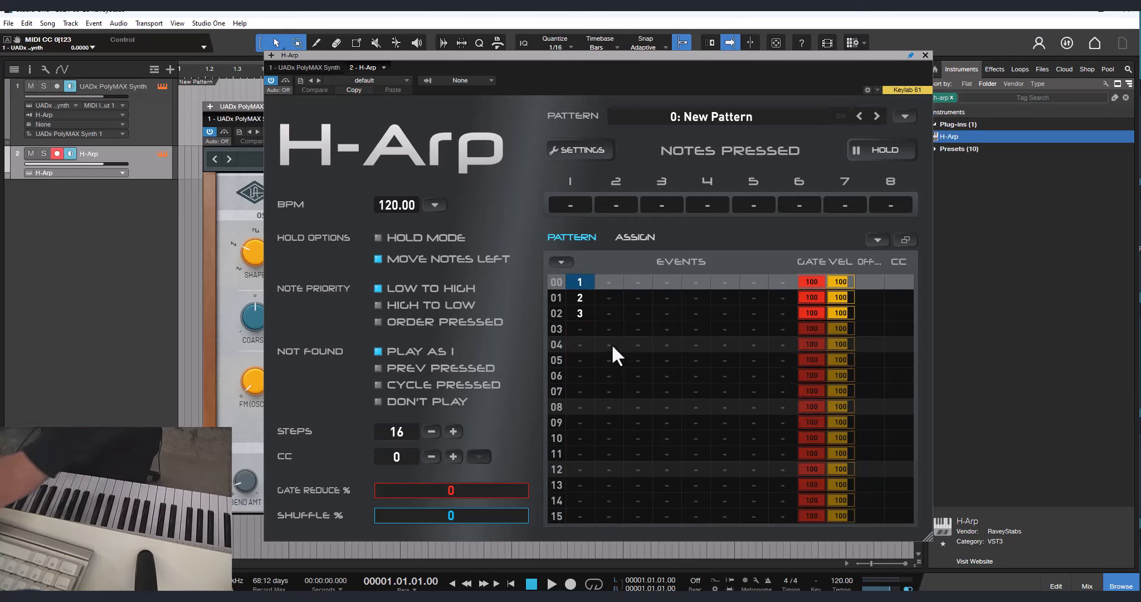
# - Delete event 3 from step 02 and enter it beside event 2 on step 01, in the second event column
pyautogui.click(579, 313)
pyautogui.press('Delete')
pyautogui.click(604, 299)
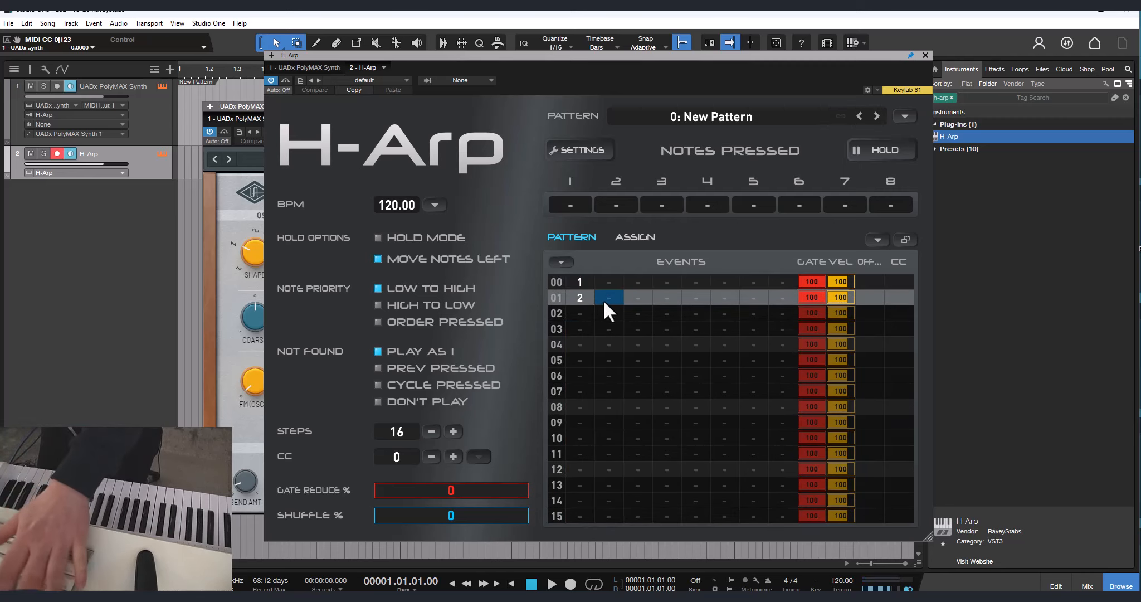
pyautogui.write('3')
pyautogui.click(613, 359)
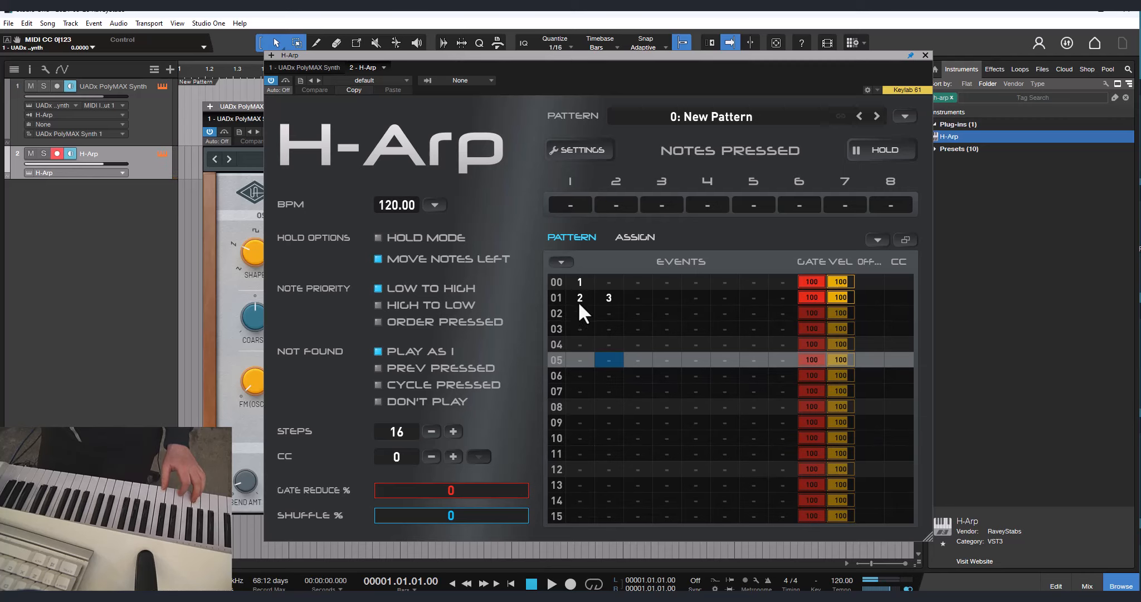
pyautogui.moveTo(579, 305); pyautogui.dragTo(611, 304)
pyautogui.click(606, 359)
pyautogui.click(581, 298)
pyautogui.click(608, 298)
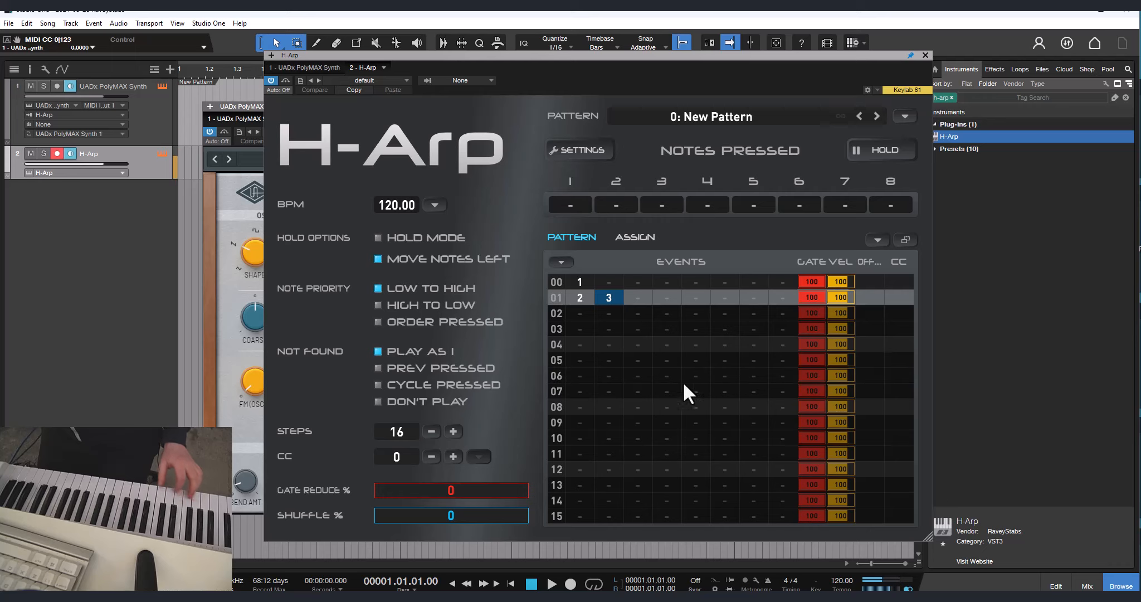
# - Duplicate the two-column block of steps 00 to 02, including the empty step 02, to the end of the pattern grid
pyautogui.moveTo(576, 283); pyautogui.dragTo(594, 310)
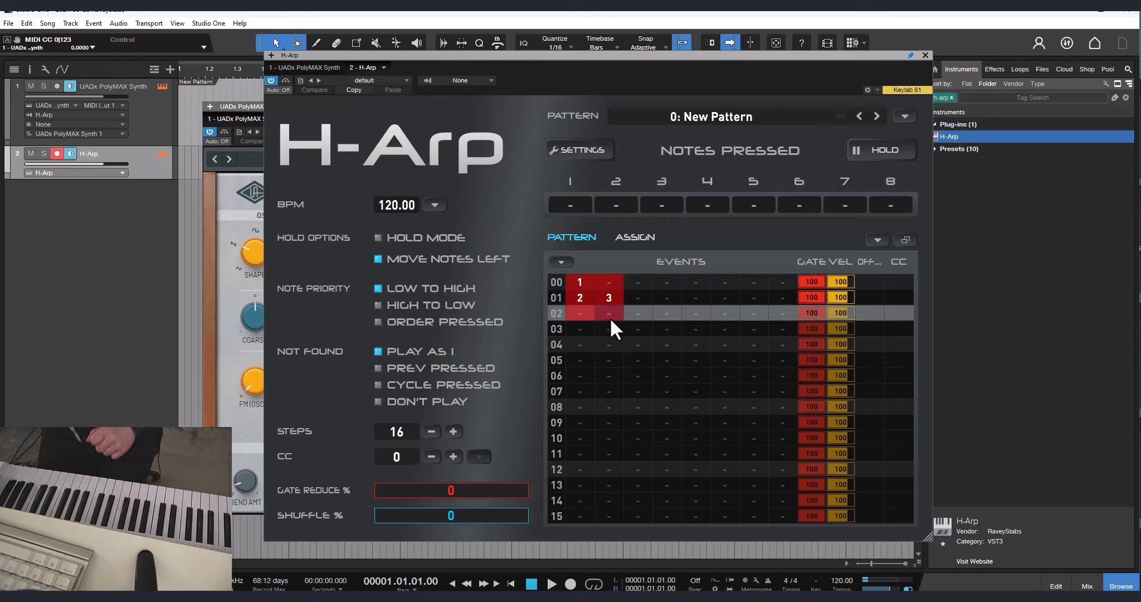
pyautogui.hotkey('ctrl', 'v')
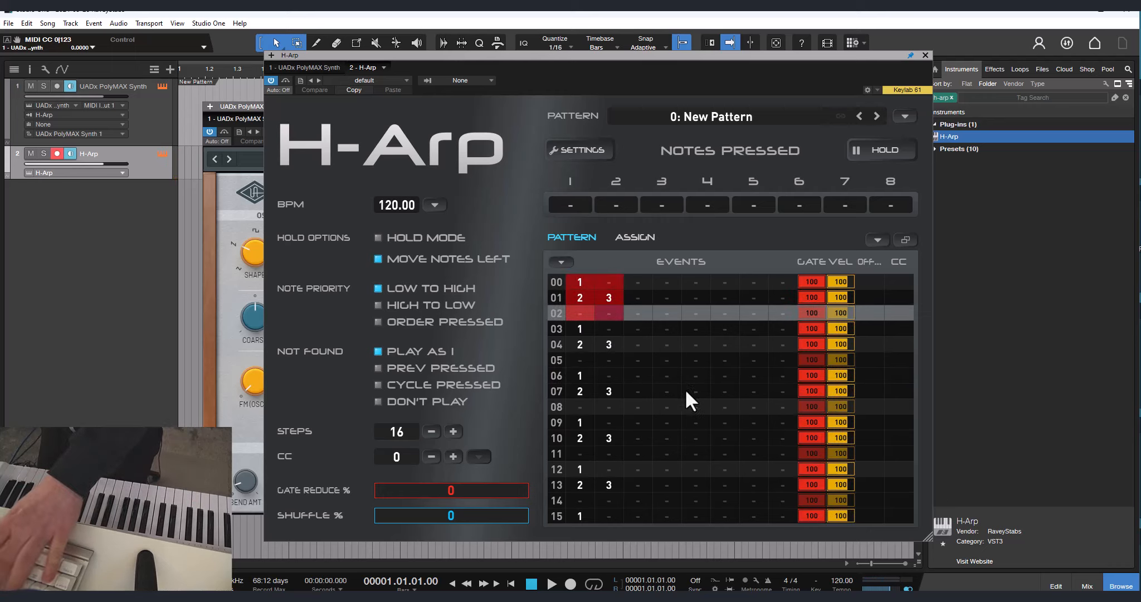
pyautogui.click(634, 374)
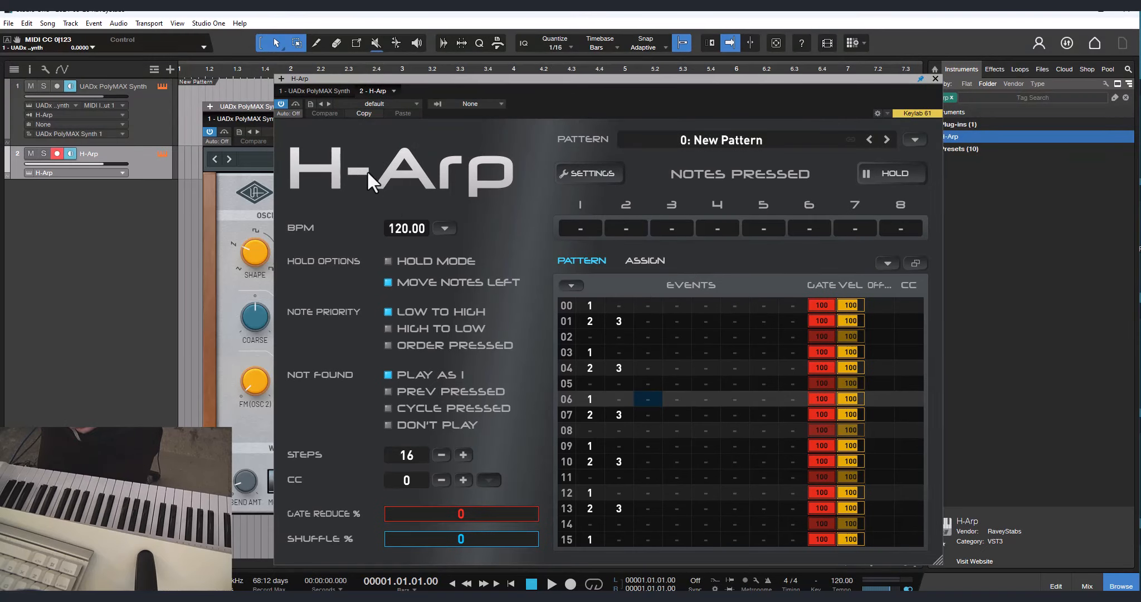
# - Transfer H-Arp's last played take as MIDI notes onto the UADx PolyMAX Synth track at bar 1
pyautogui.click(253, 104)
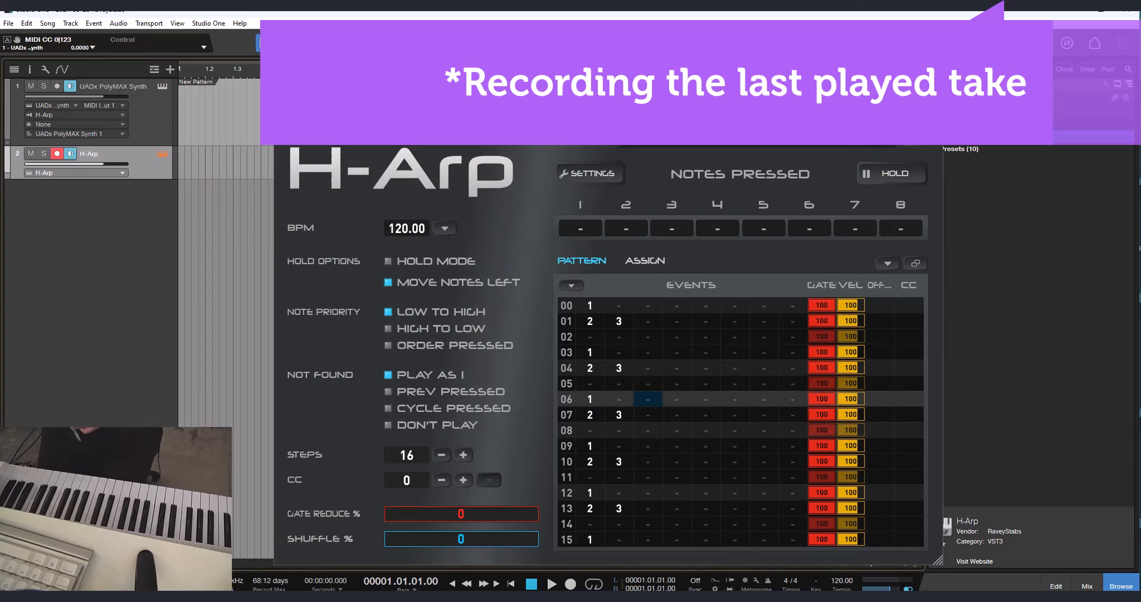
pyautogui.moveTo(725, 82); pyautogui.dragTo(644, 213)
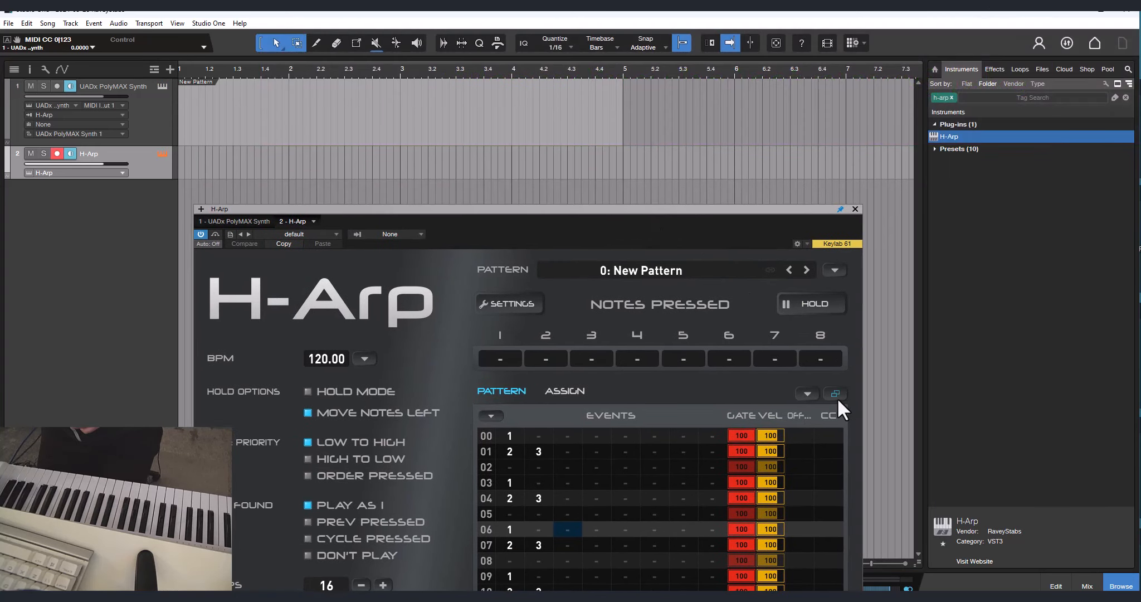
pyautogui.moveTo(836, 398); pyautogui.dragTo(204, 123)
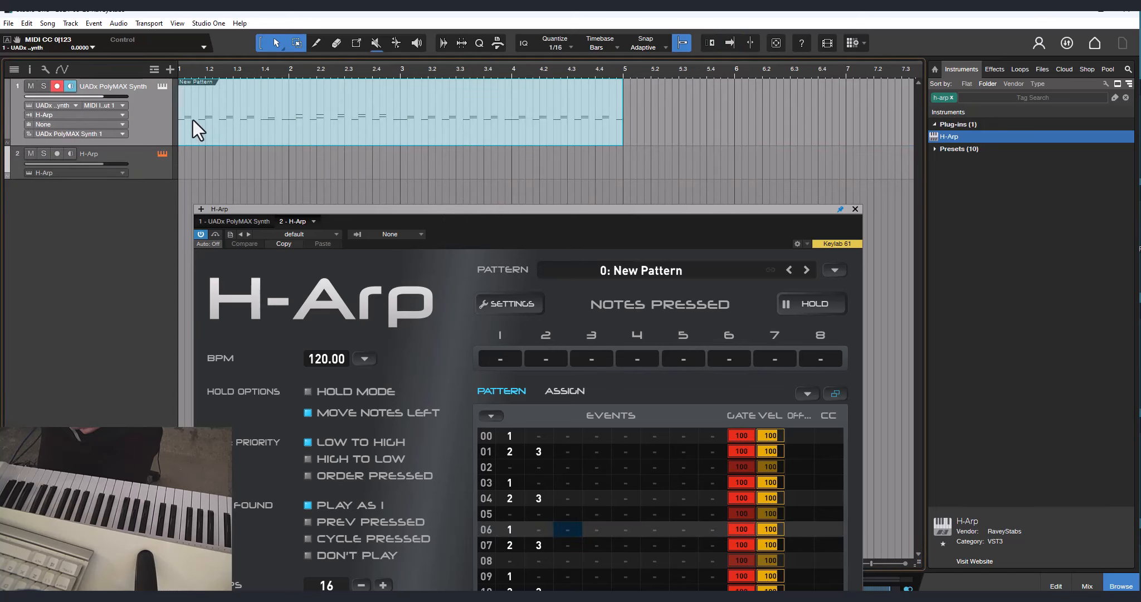
# - Open the PolyMAX track's arpeggio clip in the note editor with the H-Arp window moved aside, and play it back
pyautogui.moveTo(322, 206); pyautogui.dragTo(822, 175)
pyautogui.doubleClick(298, 140)
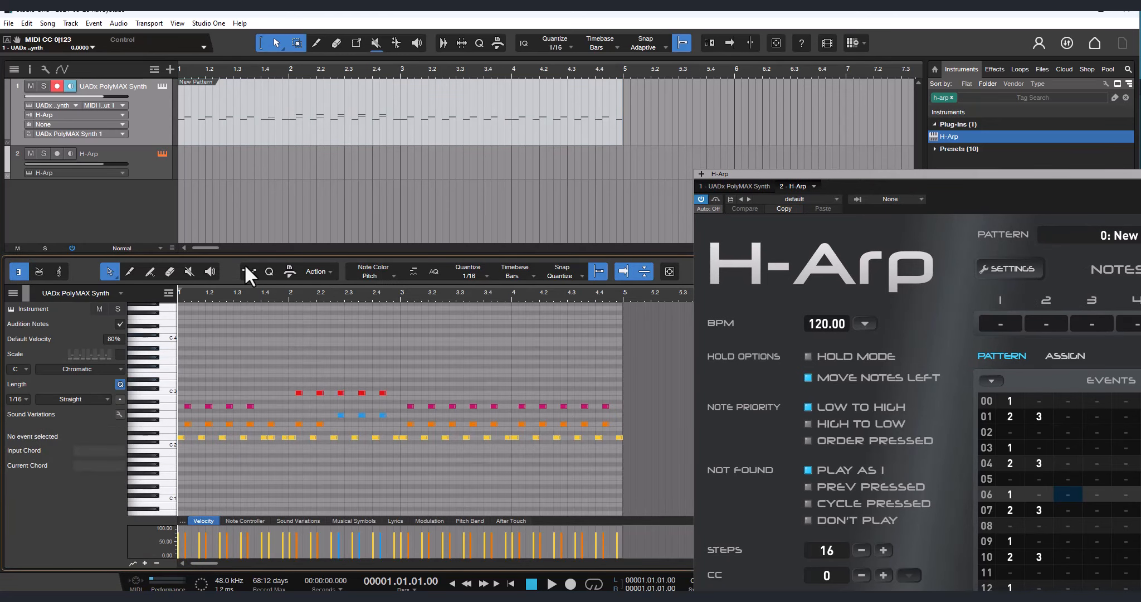
pyautogui.press('space')
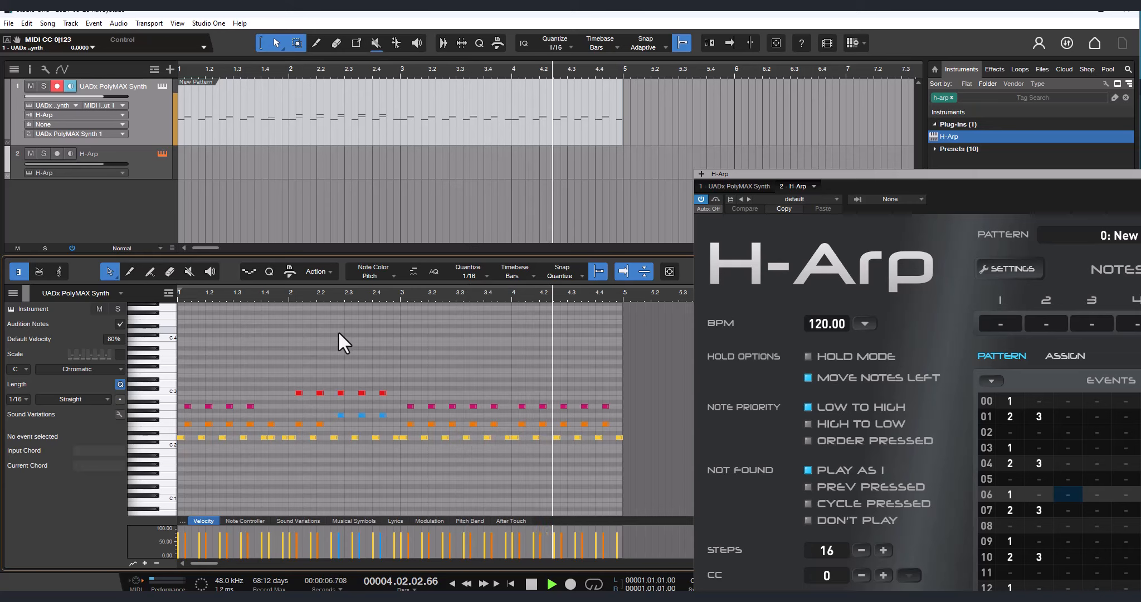
pyautogui.press('space')
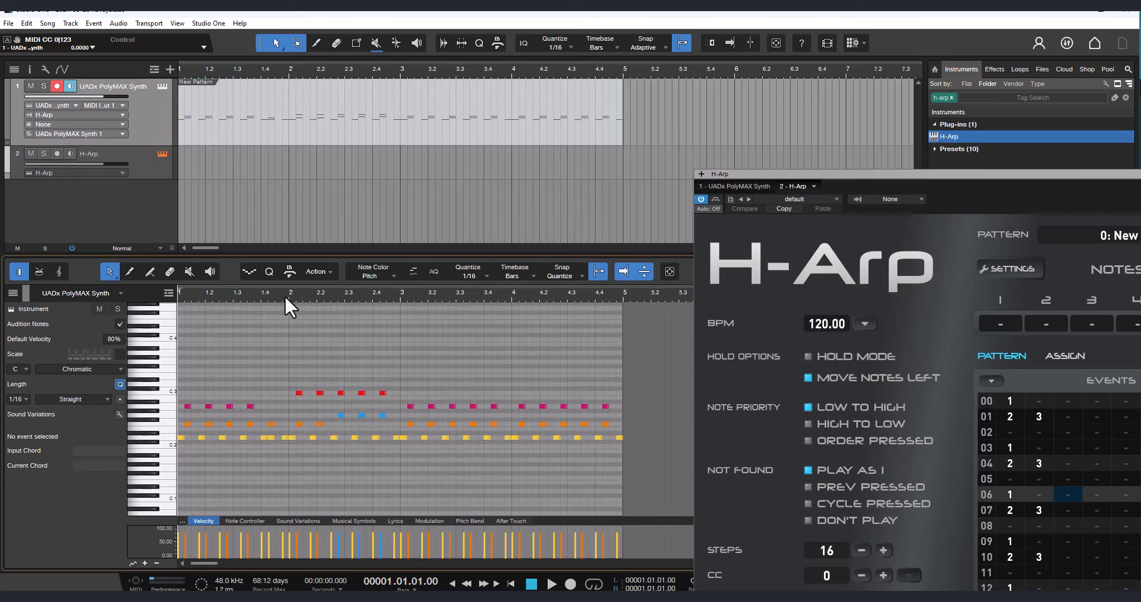
# - Bring the H-Arp window back into full view and undo the transfer of the take to the PolyMAX track
pyautogui.moveTo(785, 177); pyautogui.dragTo(616, 151)
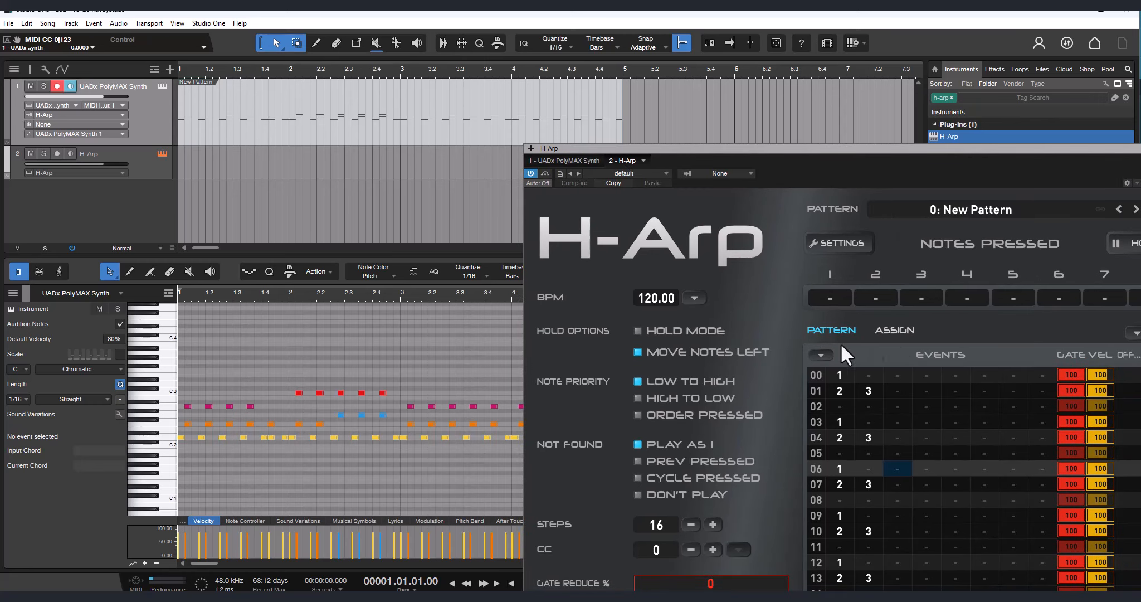
pyautogui.moveTo(927, 157); pyautogui.dragTo(829, 122)
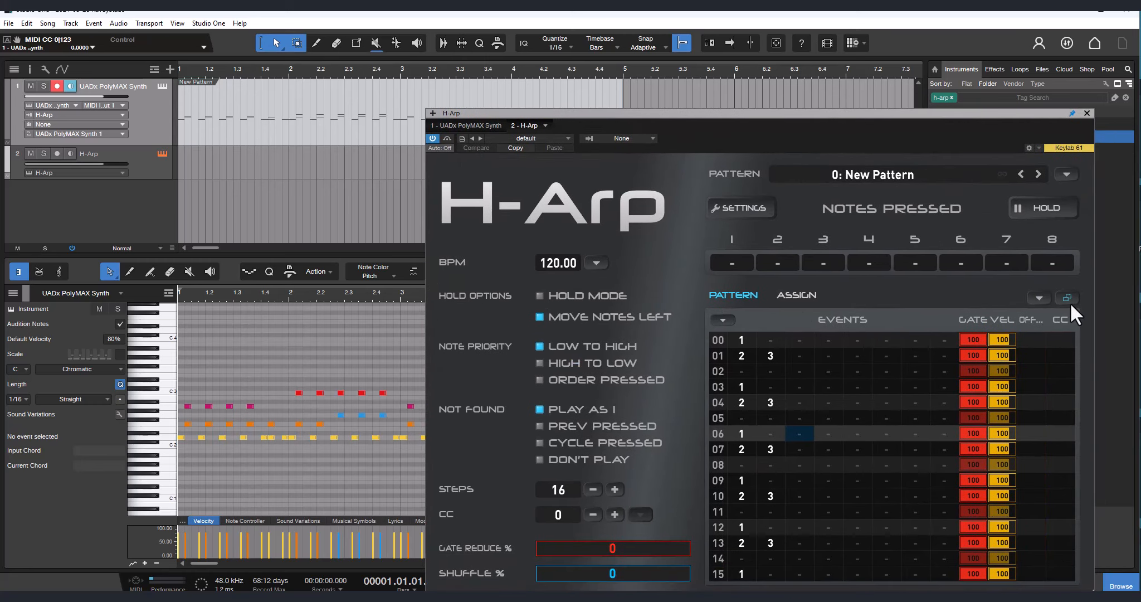
pyautogui.click(336, 138)
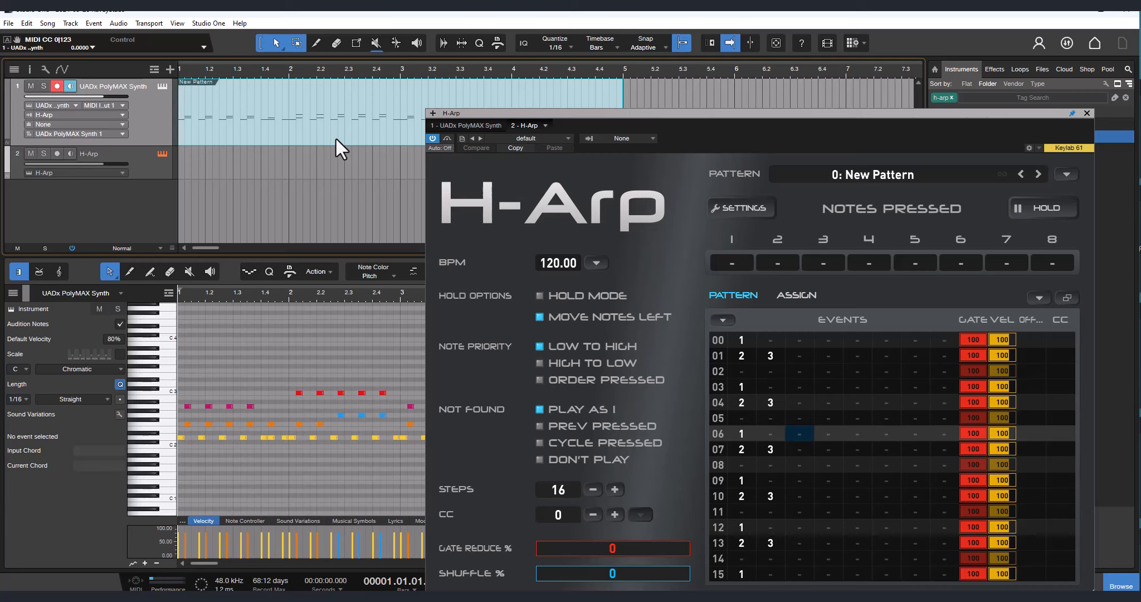
pyautogui.hotkey('ctrl', 'z')
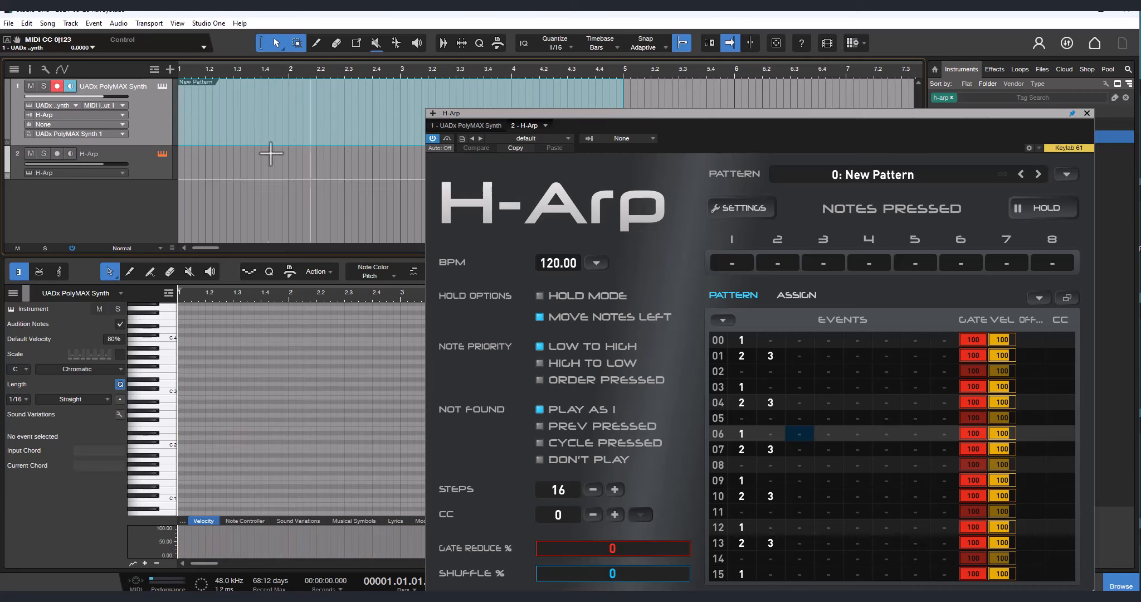
# - Create a one-bar clip at bar 1 on the H-Arp track and open it in the note editor
pyautogui.click(145, 171)
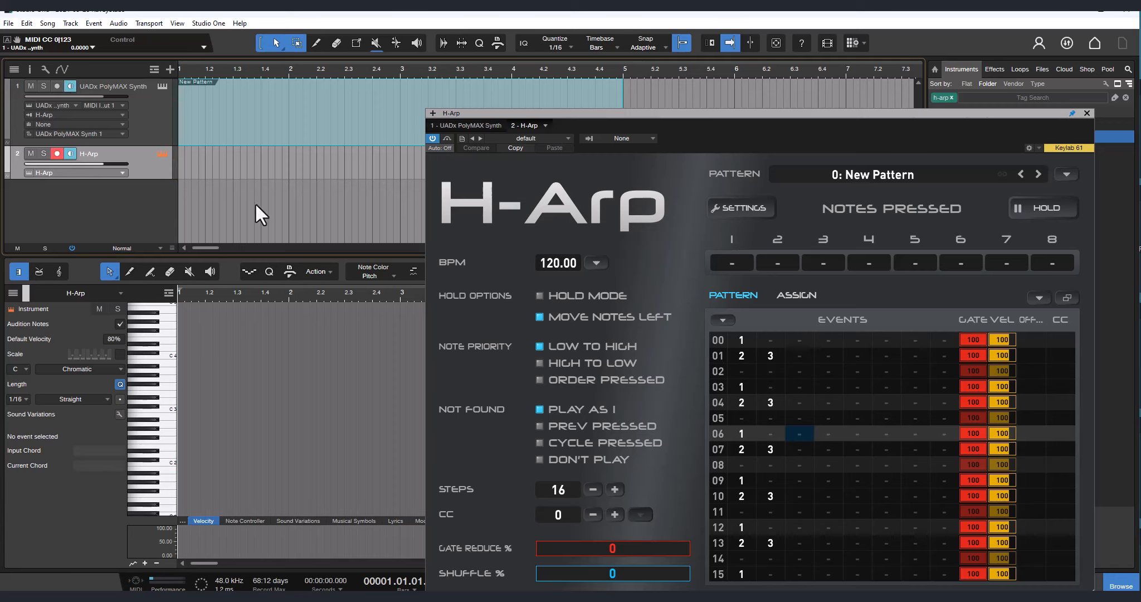
pyautogui.doubleClick(181, 173)
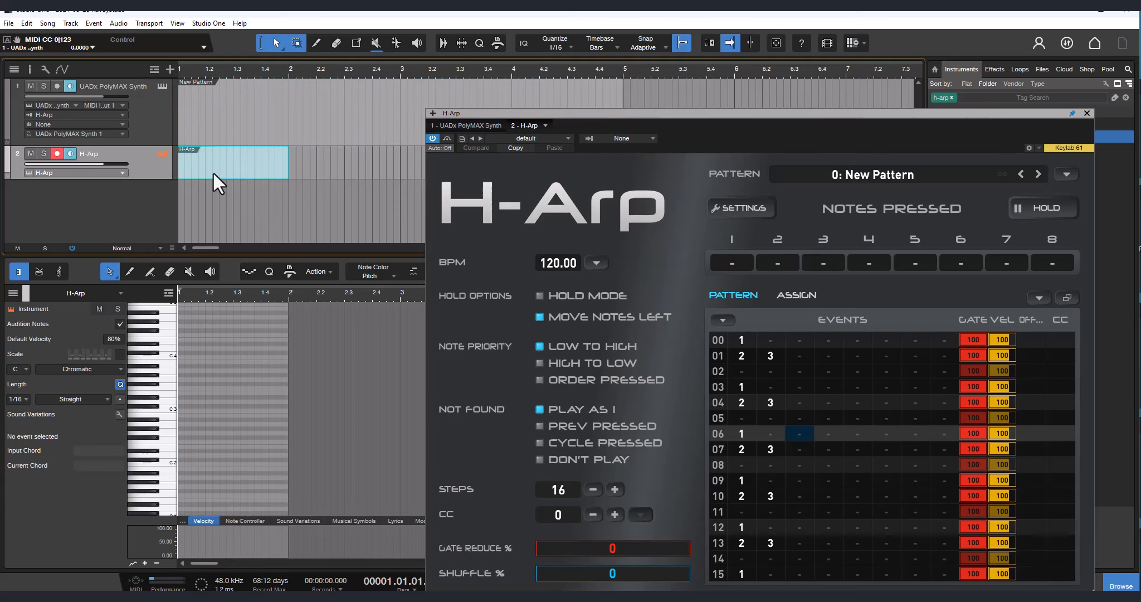
pyautogui.click(212, 172)
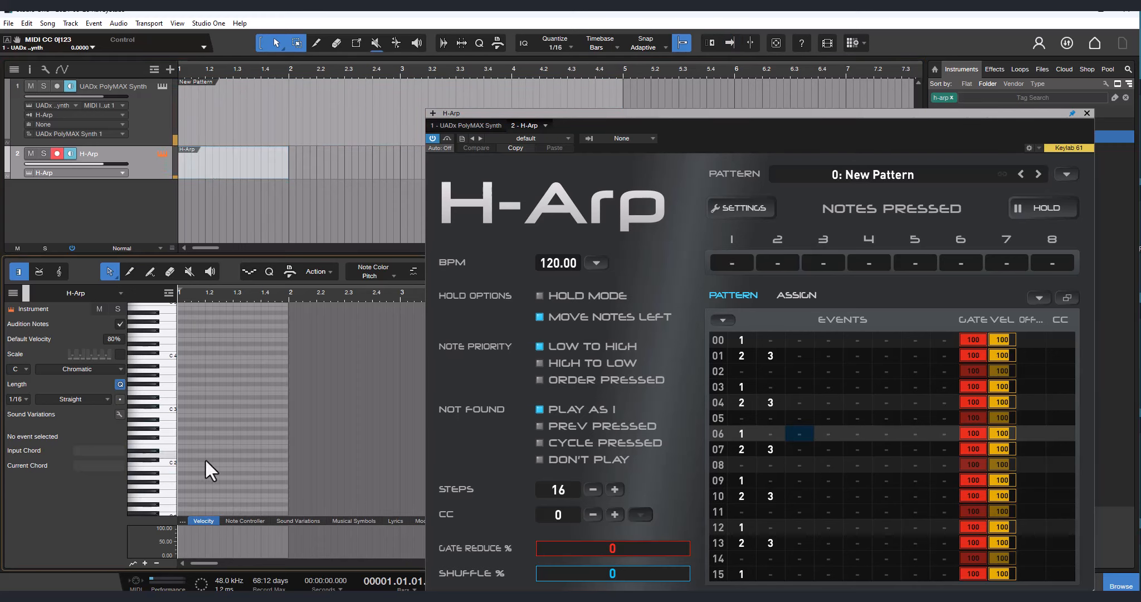
# - Add the chord notes A1, C2 and E2 at the start of the H-Arp clip and lengthen them to one full bar
pyautogui.click(183, 477)
pyautogui.moveTo(182, 479); pyautogui.dragTo(180, 474)
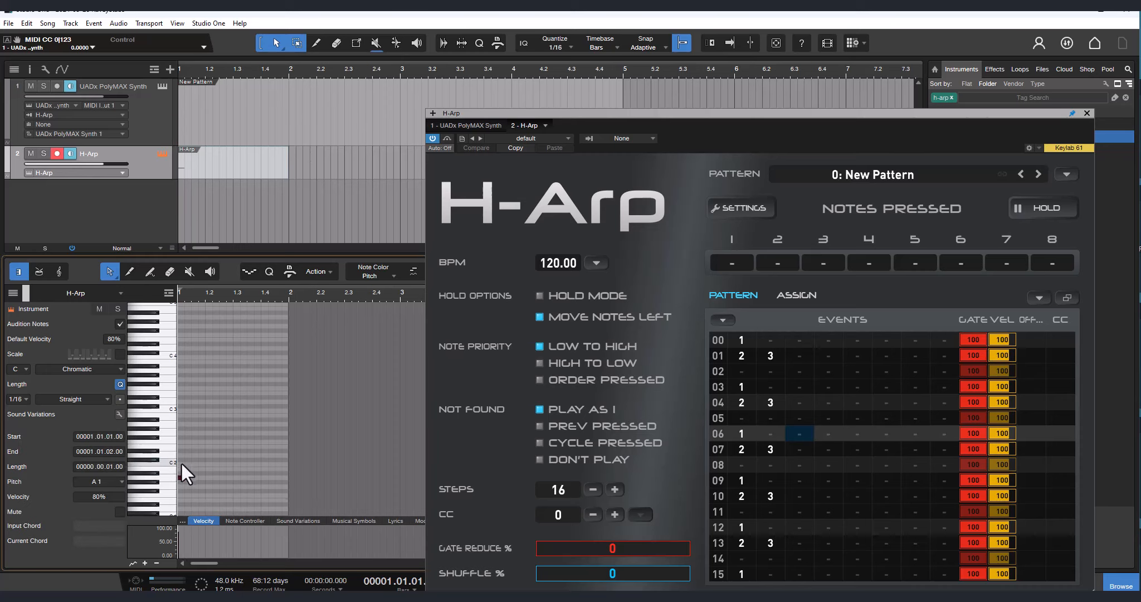
pyautogui.click(188, 464)
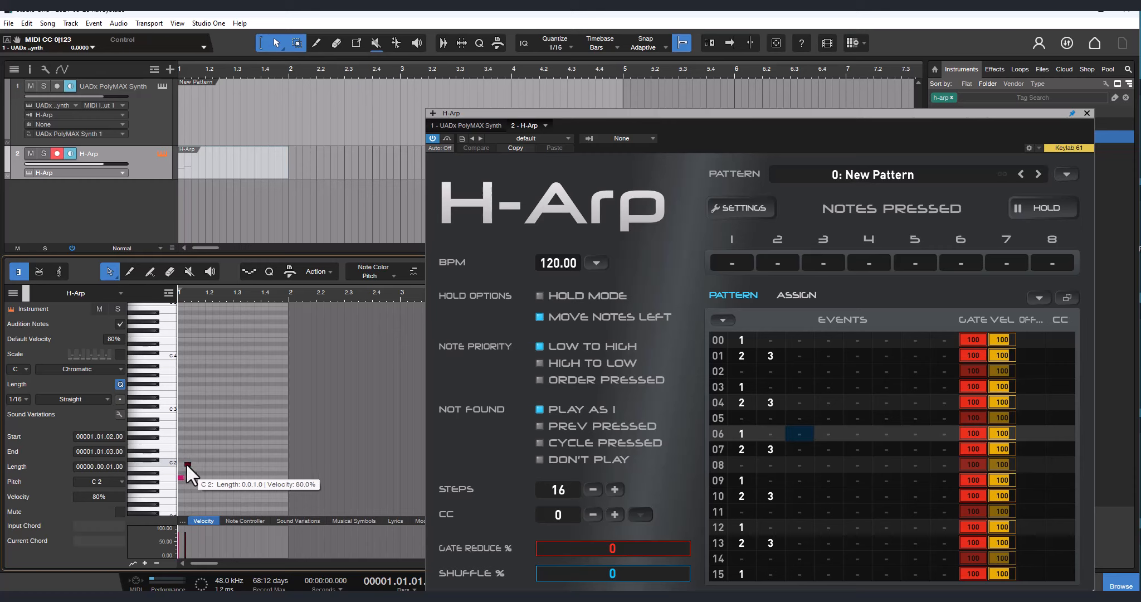
pyautogui.moveTo(185, 464); pyautogui.dragTo(179, 464)
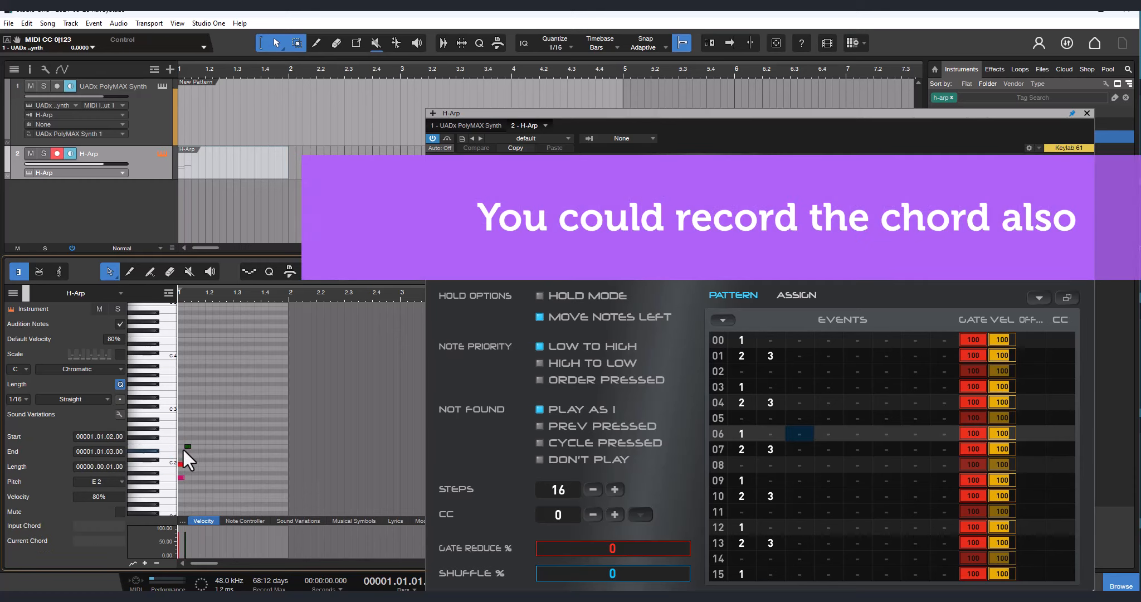
pyautogui.click(183, 446)
pyautogui.moveTo(199, 446); pyautogui.dragTo(283, 480)
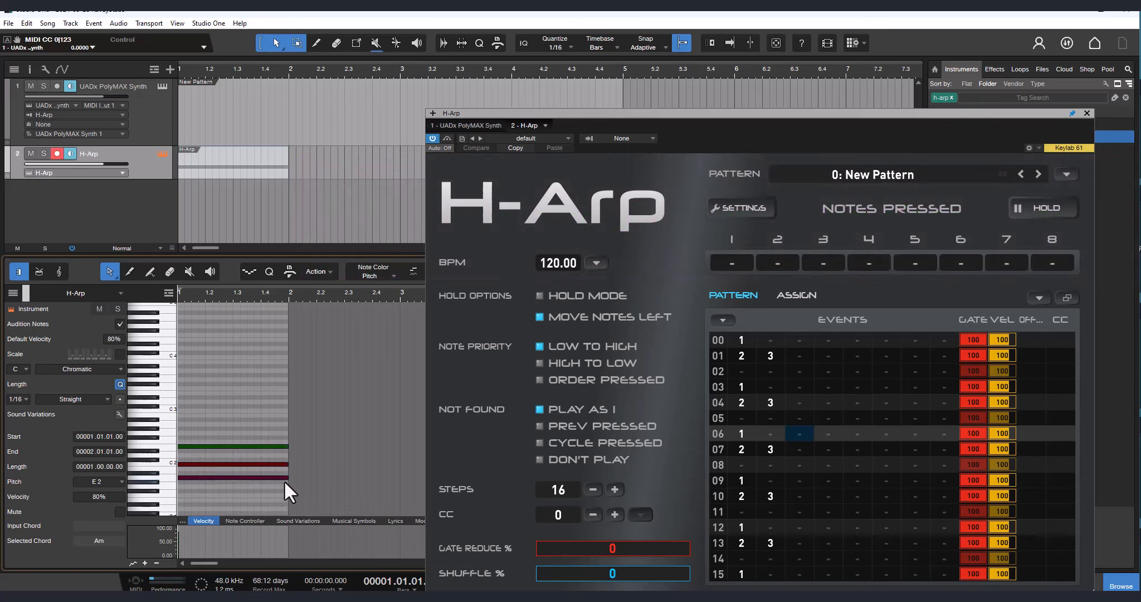
# - Set the loop range to the one-bar chord clip on the H-Arp track and play it back
pyautogui.click(237, 176)
pyautogui.press('p')
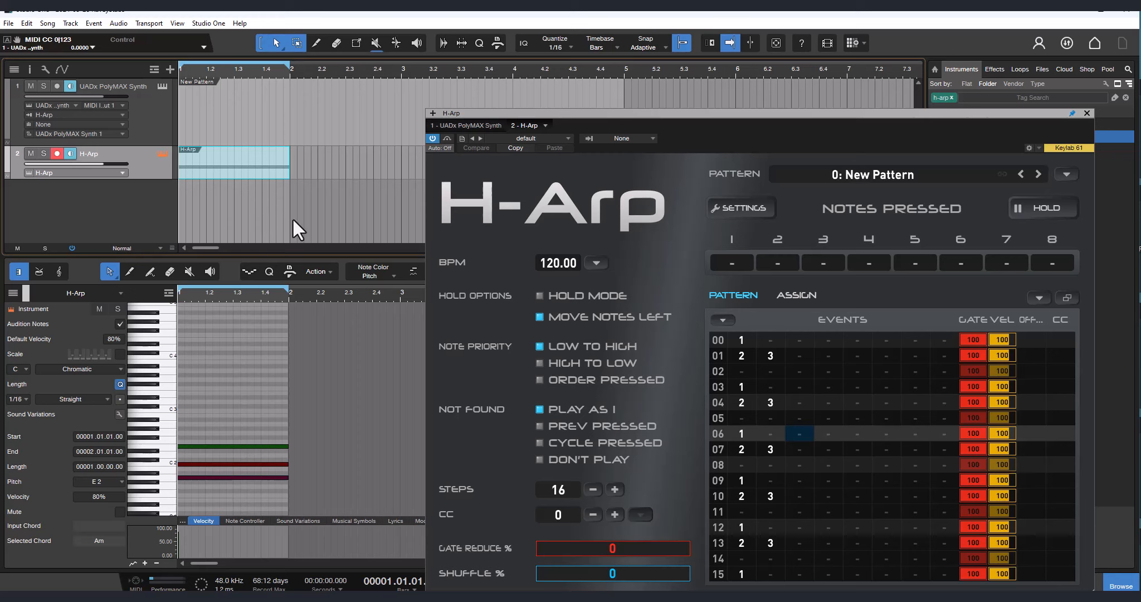
pyautogui.press('space')
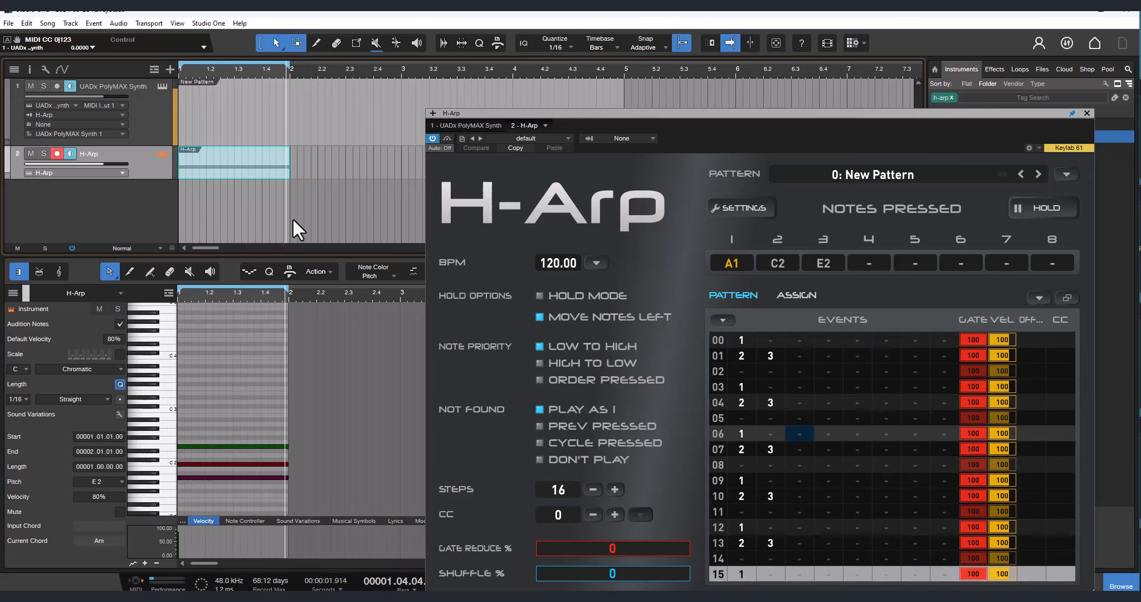
pyautogui.press('space')
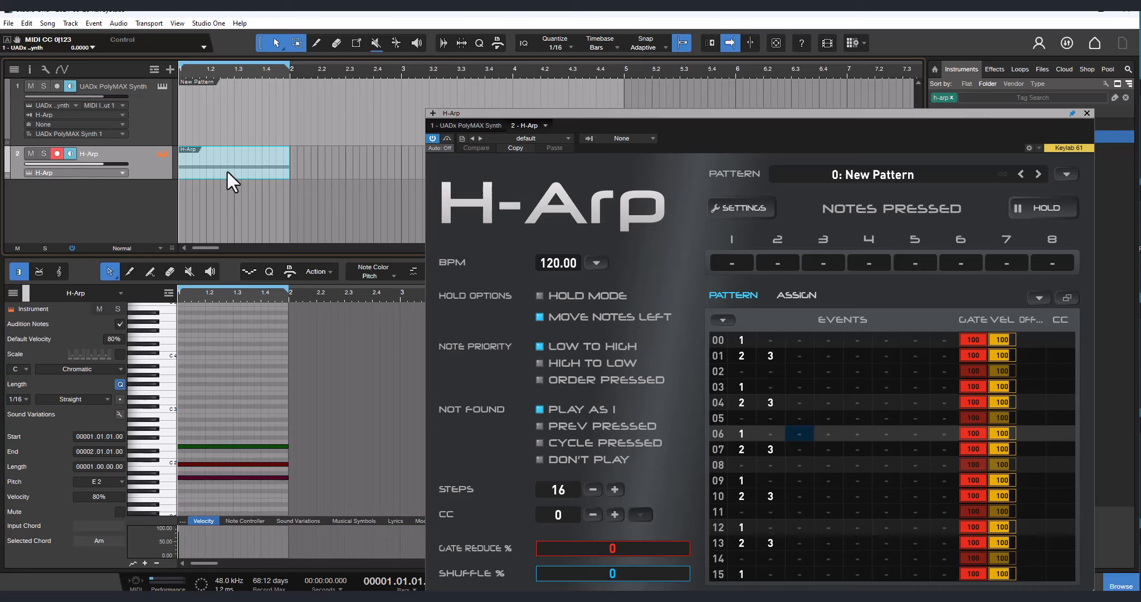
# - Delete the chord clip from the H-Arp track and set H-Arp's MIDI export to the last pressed notes
pyautogui.press('Delete')
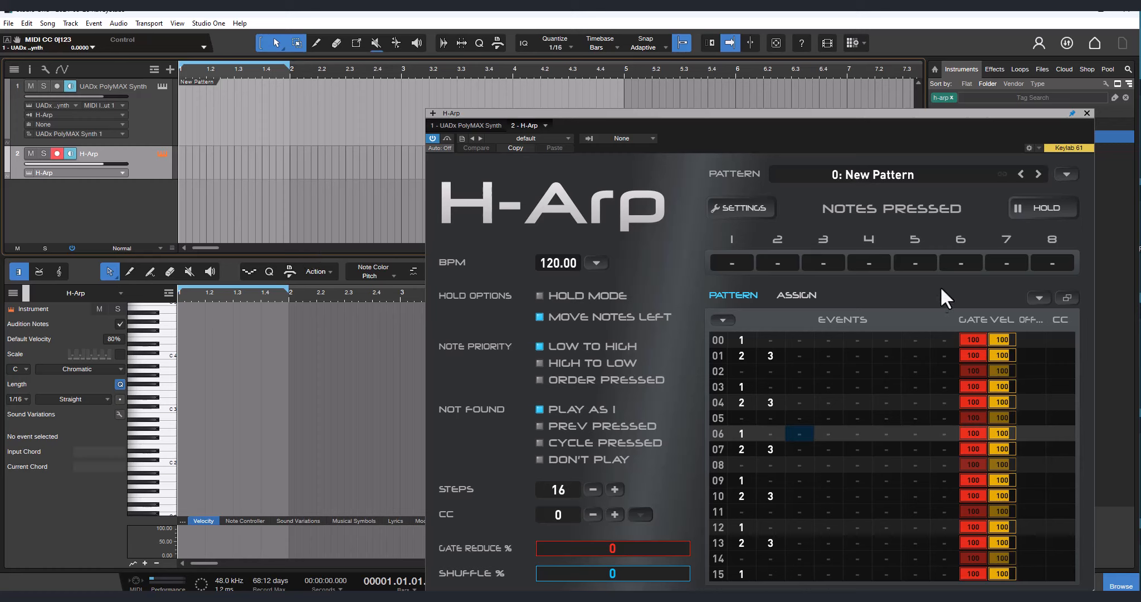
pyautogui.click(1038, 297)
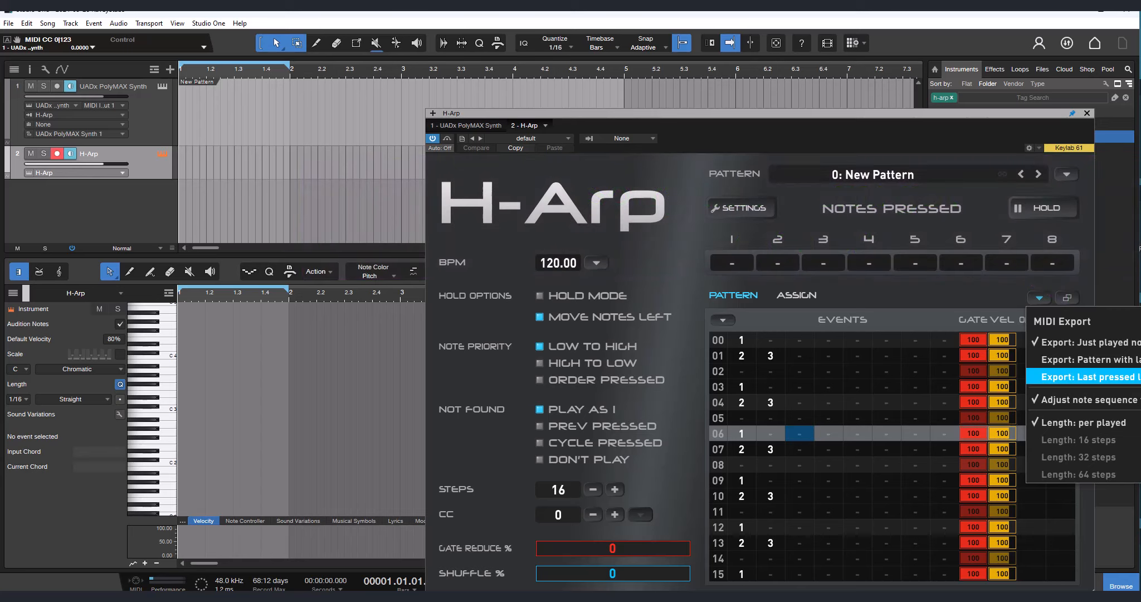
pyautogui.click(1137, 377)
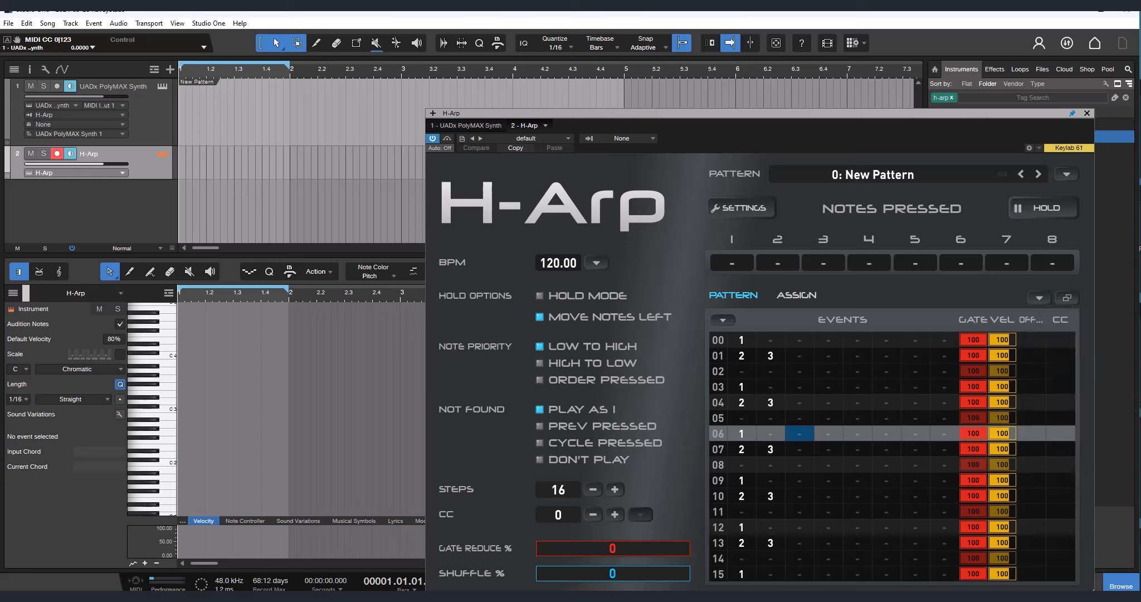
pyautogui.click(1038, 297)
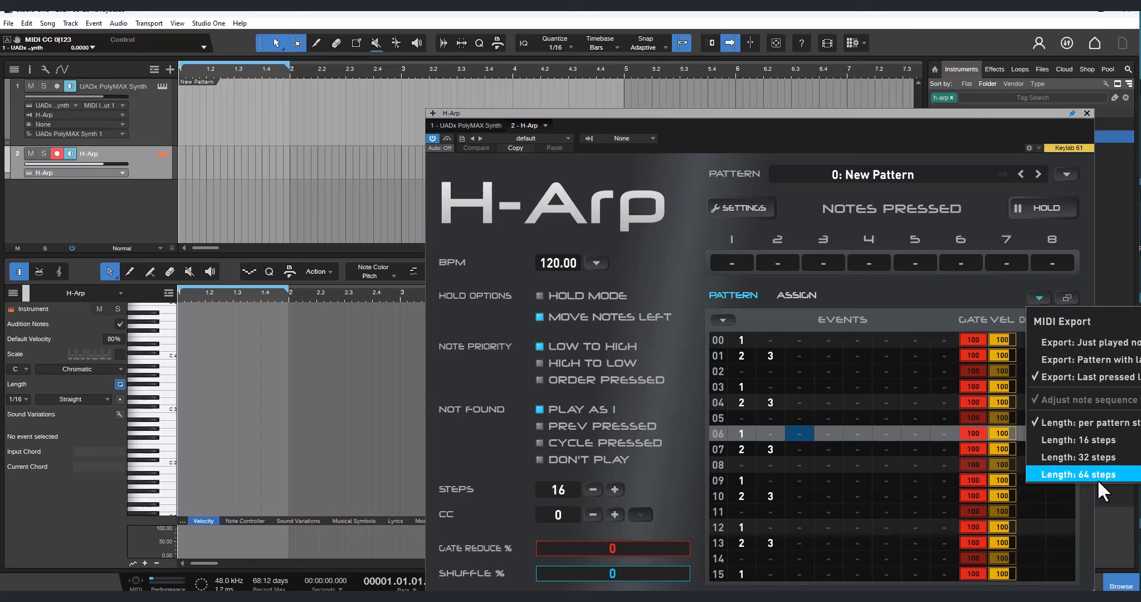
pyautogui.click(1038, 298)
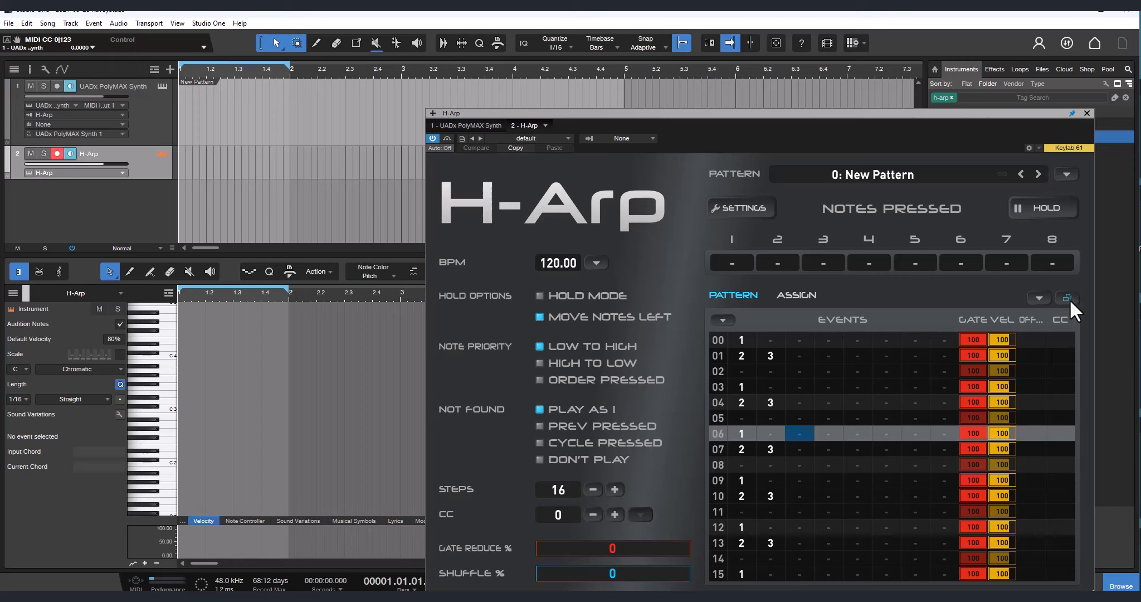
# - Place exported last-pressed-note clips in bars 1 and 2 of the H-Arp track and extend the loop to the start of bar 3
pyautogui.moveTo(1068, 298); pyautogui.dragTo(193, 154)
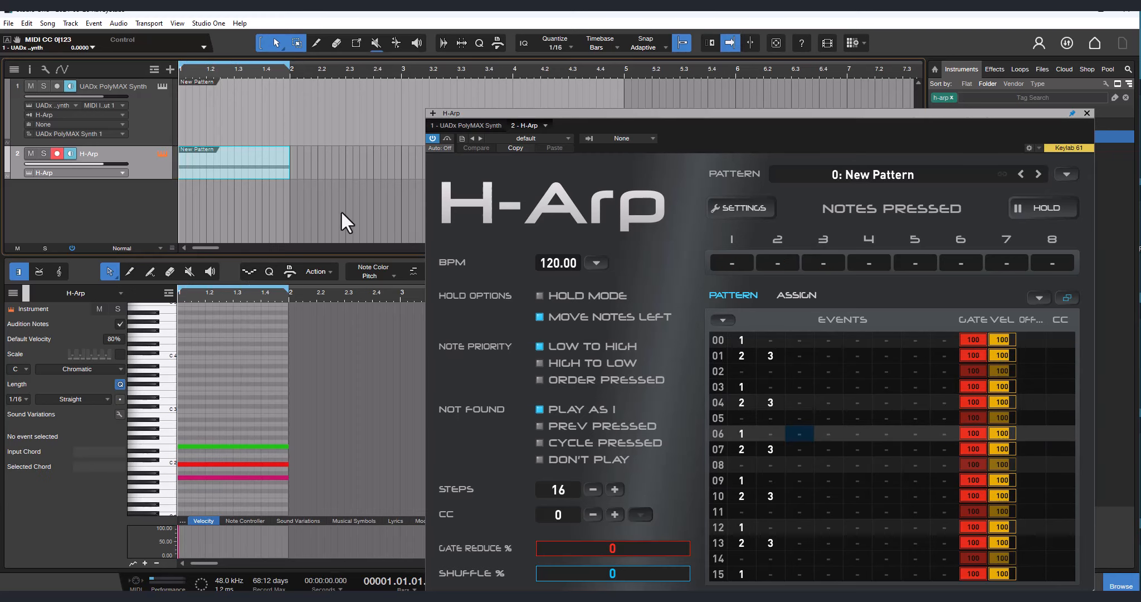
pyautogui.press('Delete')
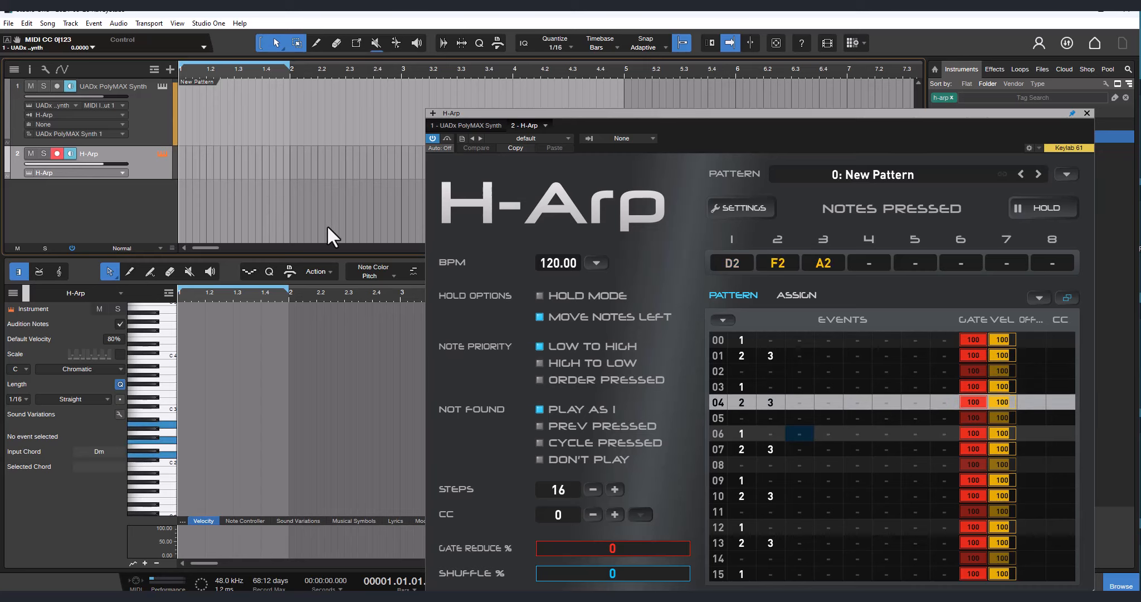
pyautogui.moveTo(1067, 297); pyautogui.dragTo(211, 185)
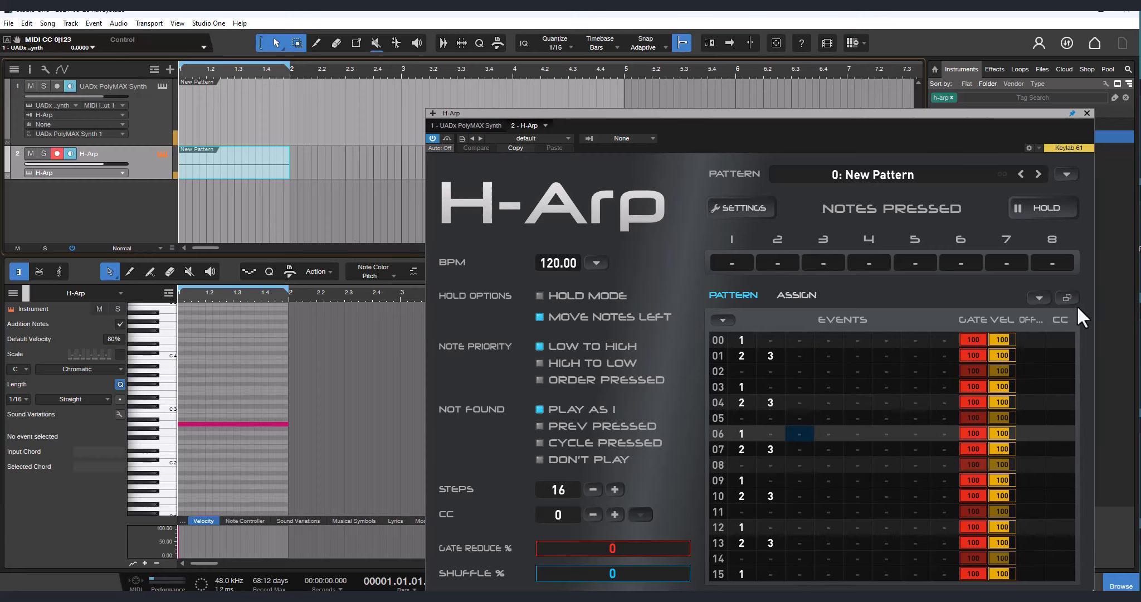
pyautogui.moveTo(1062, 298); pyautogui.dragTo(314, 172)
pyautogui.moveTo(293, 68); pyautogui.dragTo(401, 86)
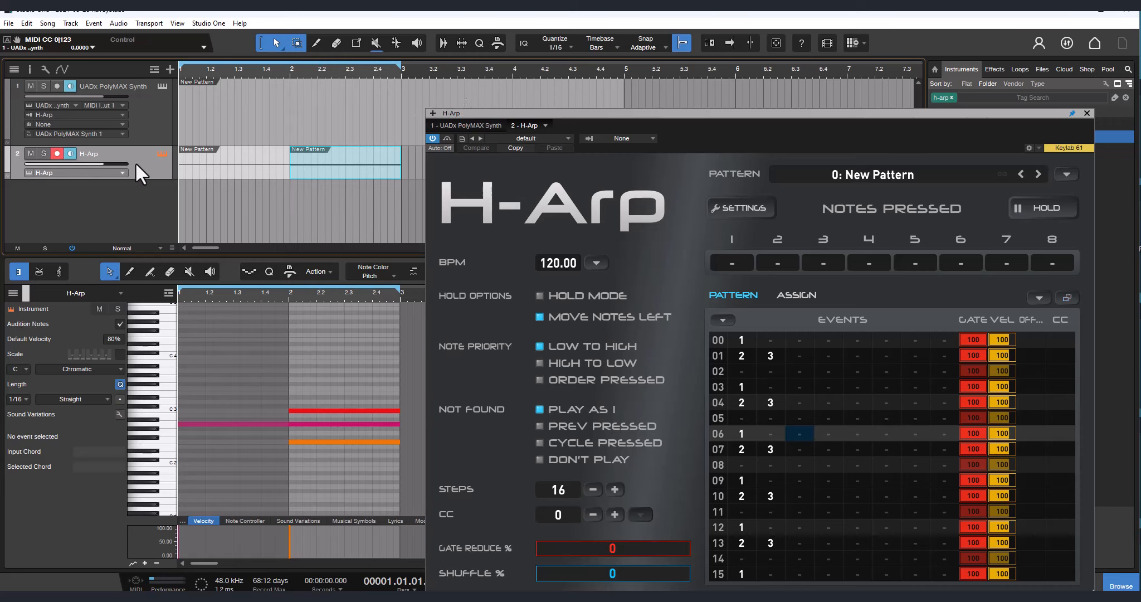
# - Replace the single note in bar 1 of the H-Arp track with an exported D2, F2 and A2 chord and play both bars
pyautogui.click(206, 177)
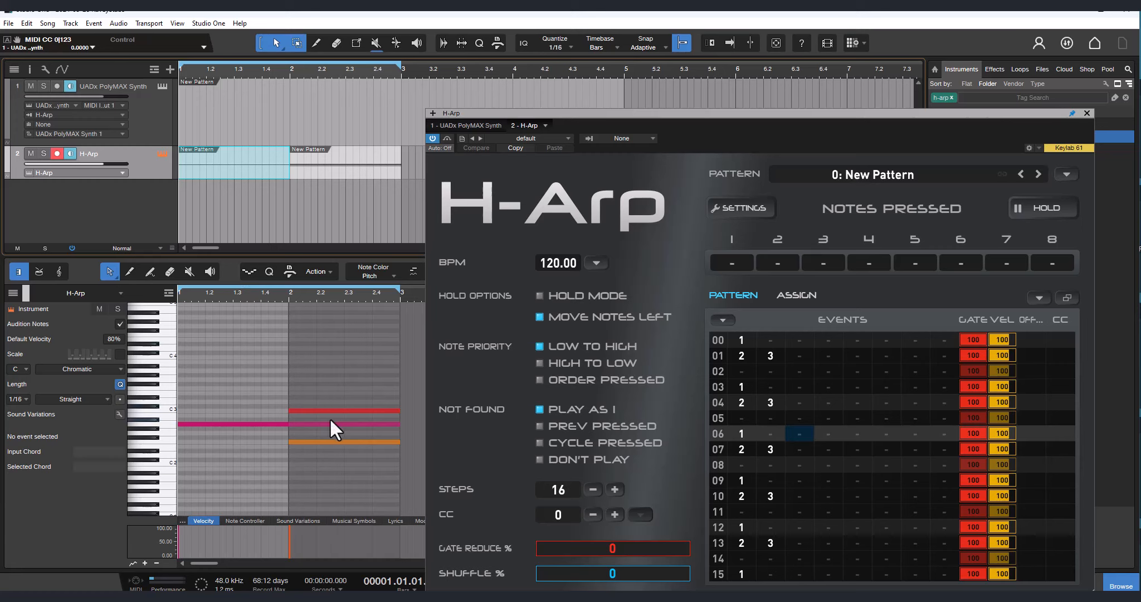
pyautogui.doubleClick(248, 423)
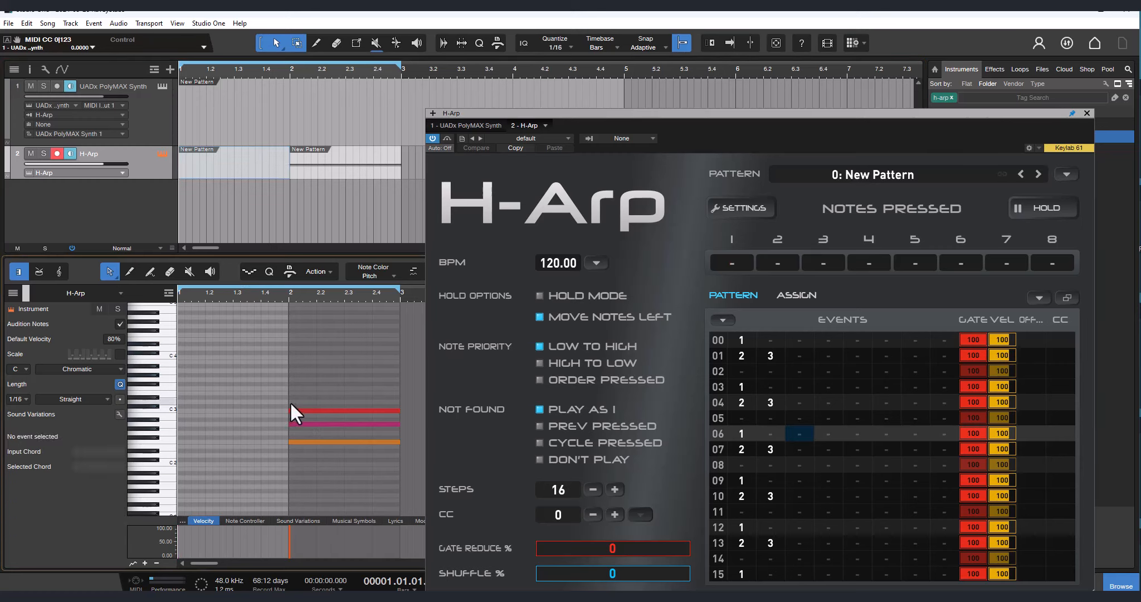
pyautogui.press('space')
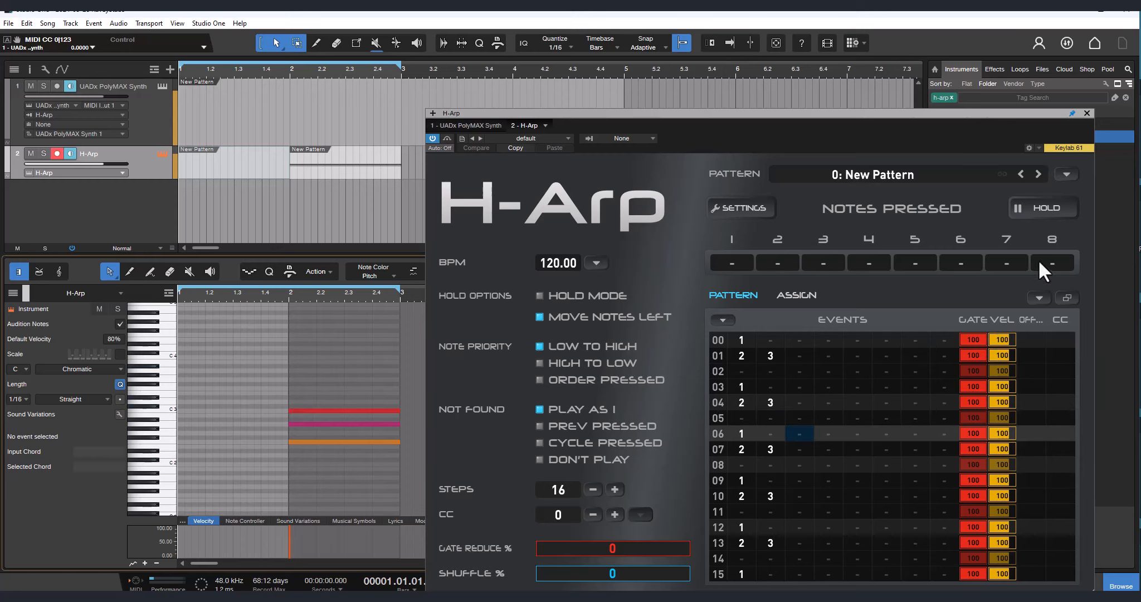
pyautogui.moveTo(1064, 295); pyautogui.dragTo(195, 159)
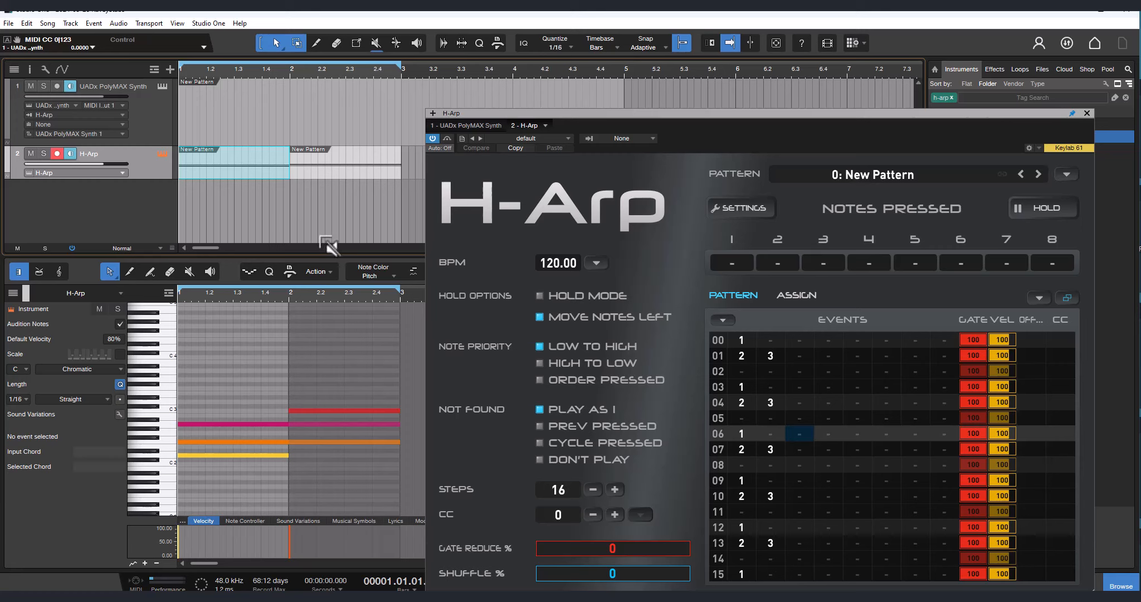
pyautogui.press('space')
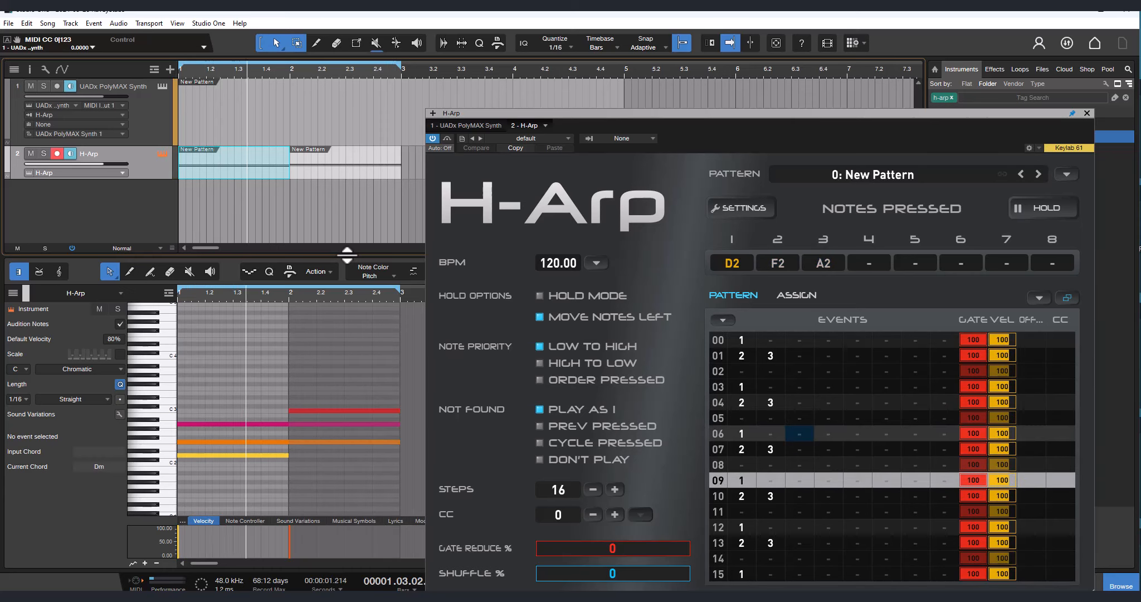
pyautogui.press('space')
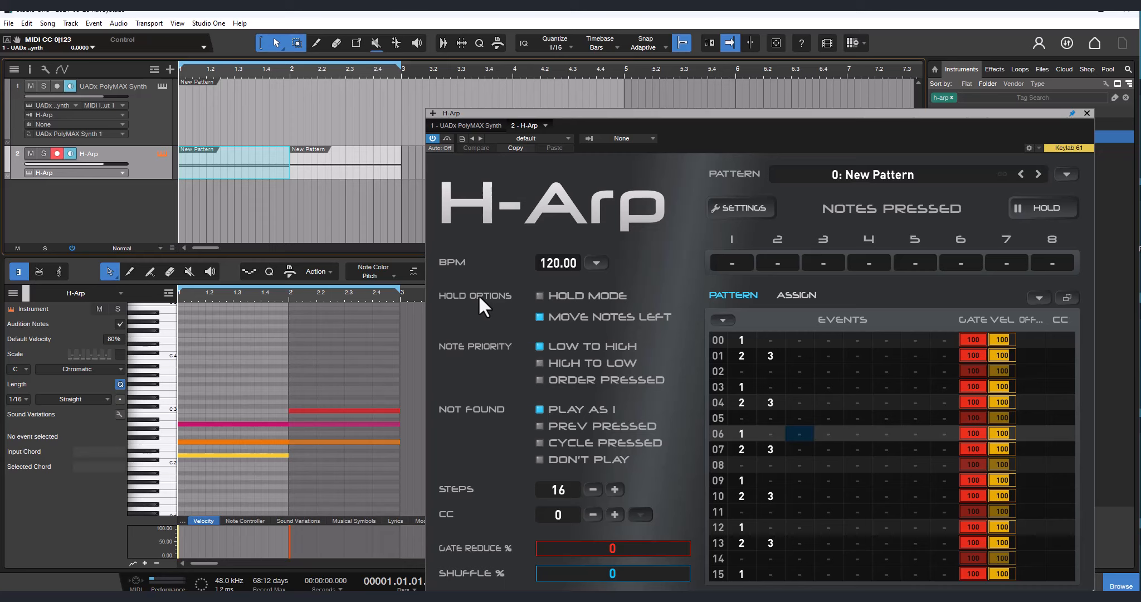
# - Set H-Arp's MIDI export to the pattern with the last pressed notes and delete both clips from the H-Arp track
pyautogui.click(1037, 297)
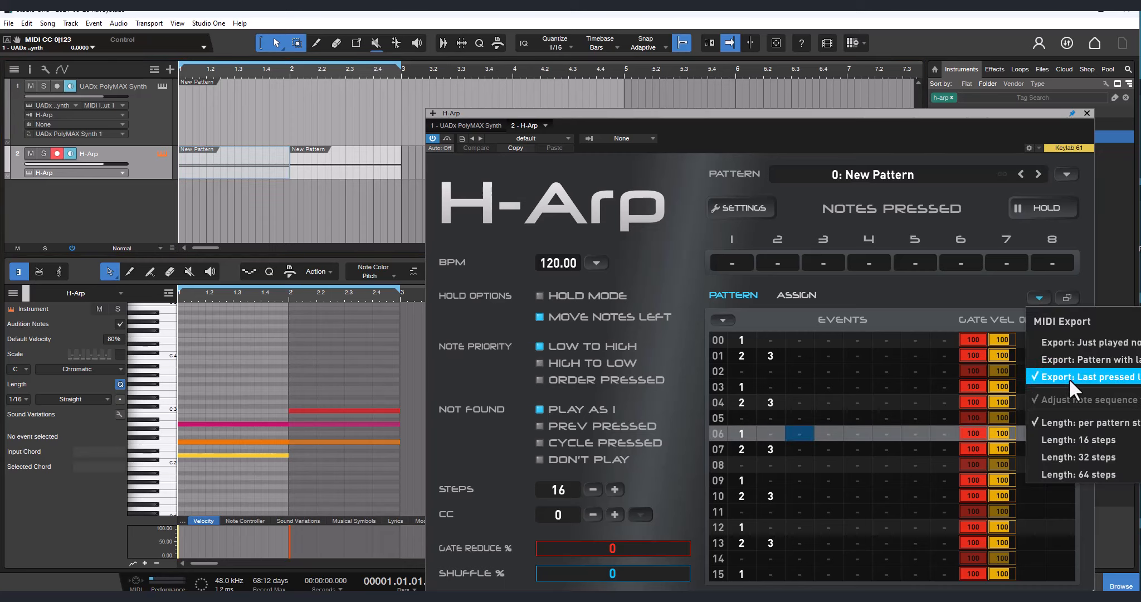
pyautogui.click(1071, 359)
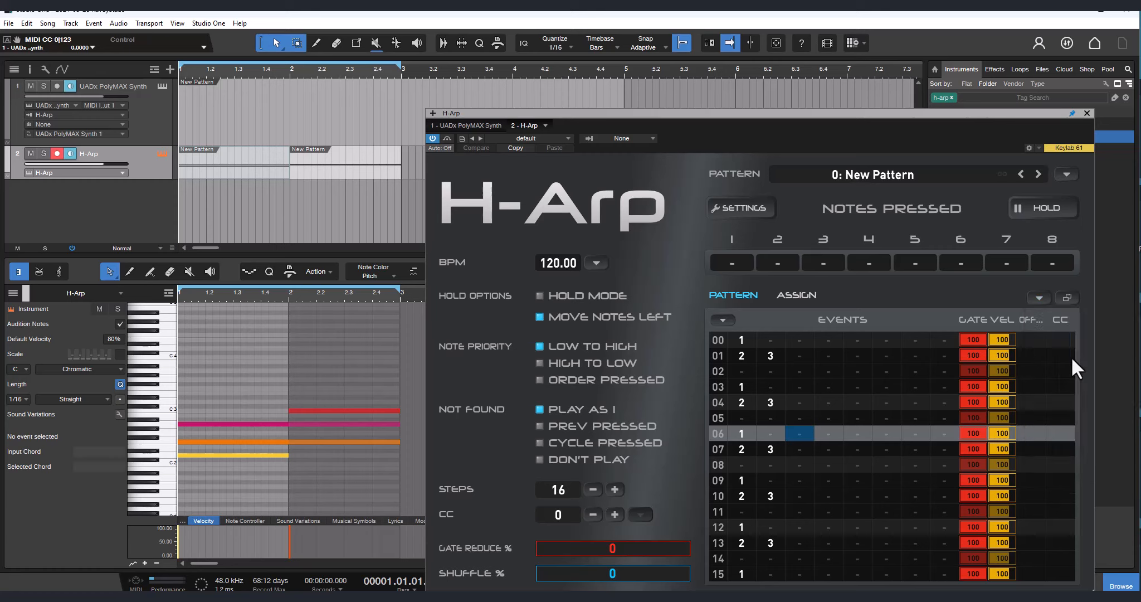
pyautogui.click(315, 170)
pyautogui.press('Delete')
pyautogui.click(251, 175)
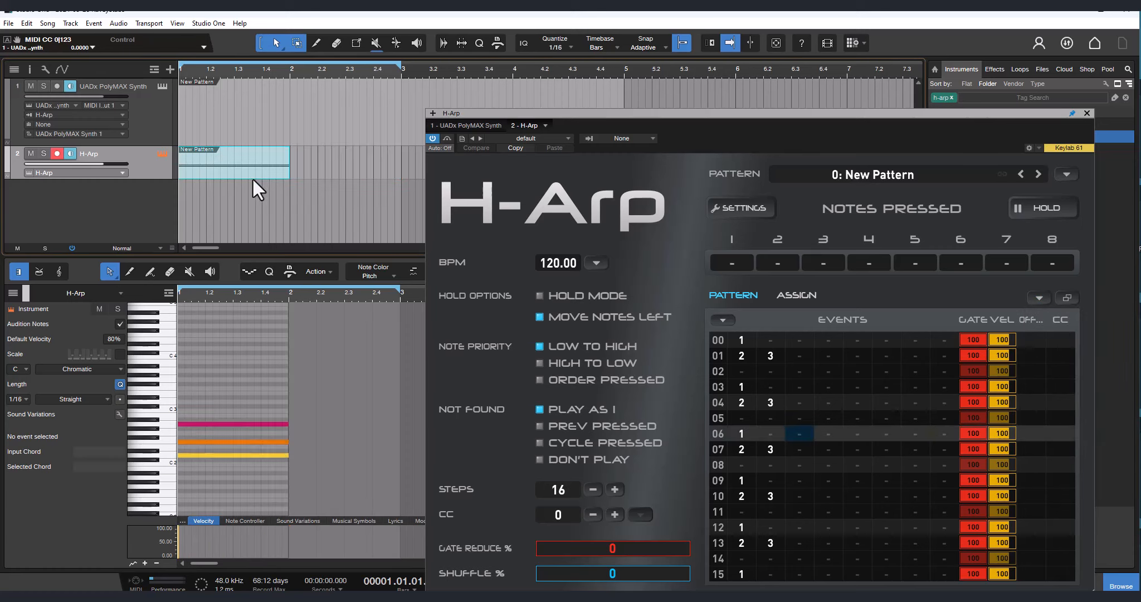
pyautogui.press('Delete')
pyautogui.press('Delete')
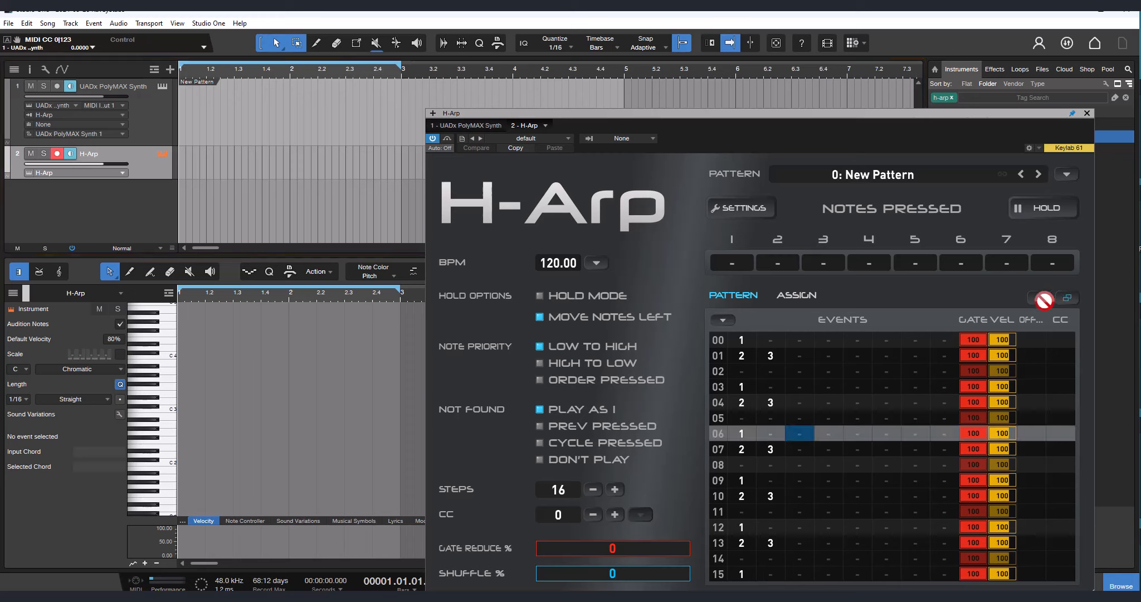
# - Export the patterns for the D2-F2-A2 and F2-A2-C3 chords to bars 1 and 2 of the PolyMAX track and play them back
pyautogui.click(191, 127)
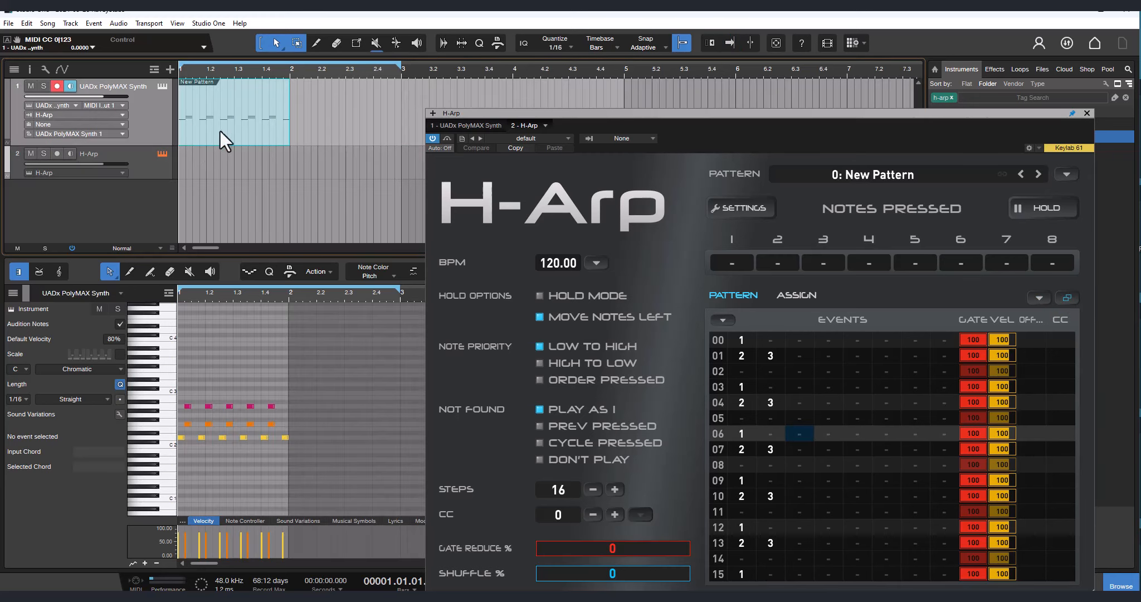
pyautogui.click(153, 174)
pyautogui.click(69, 87)
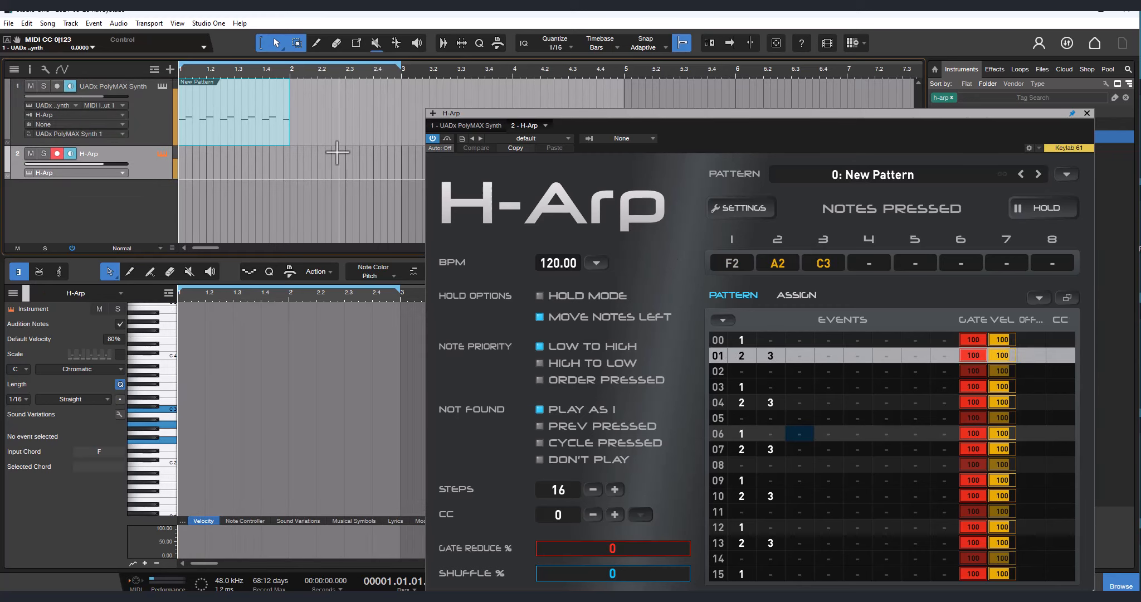
pyautogui.moveTo(1067, 297); pyautogui.dragTo(314, 128)
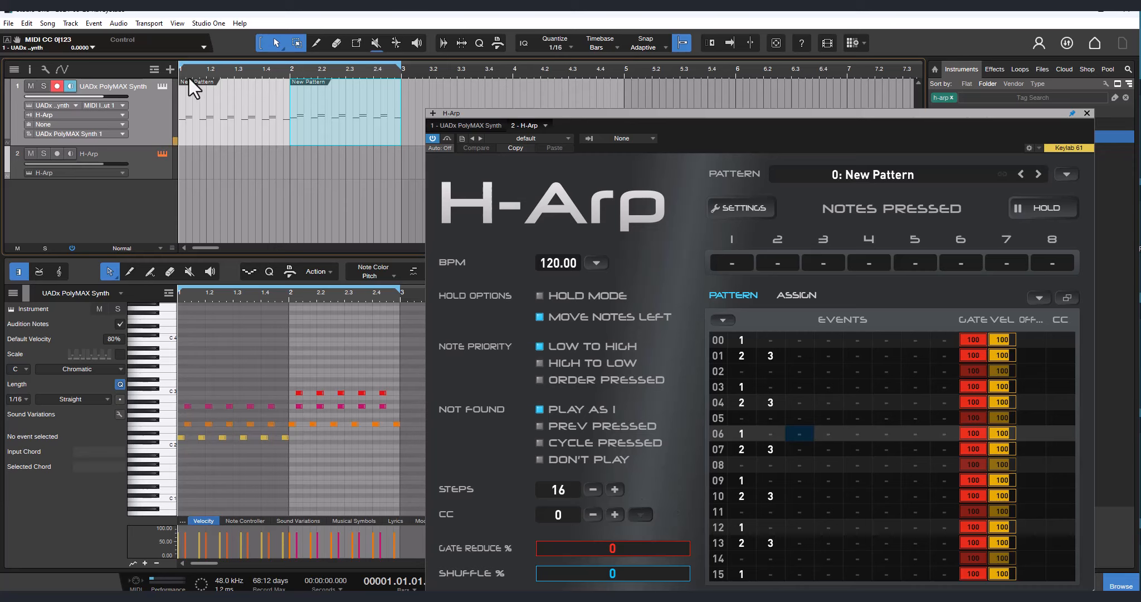
pyautogui.press('space')
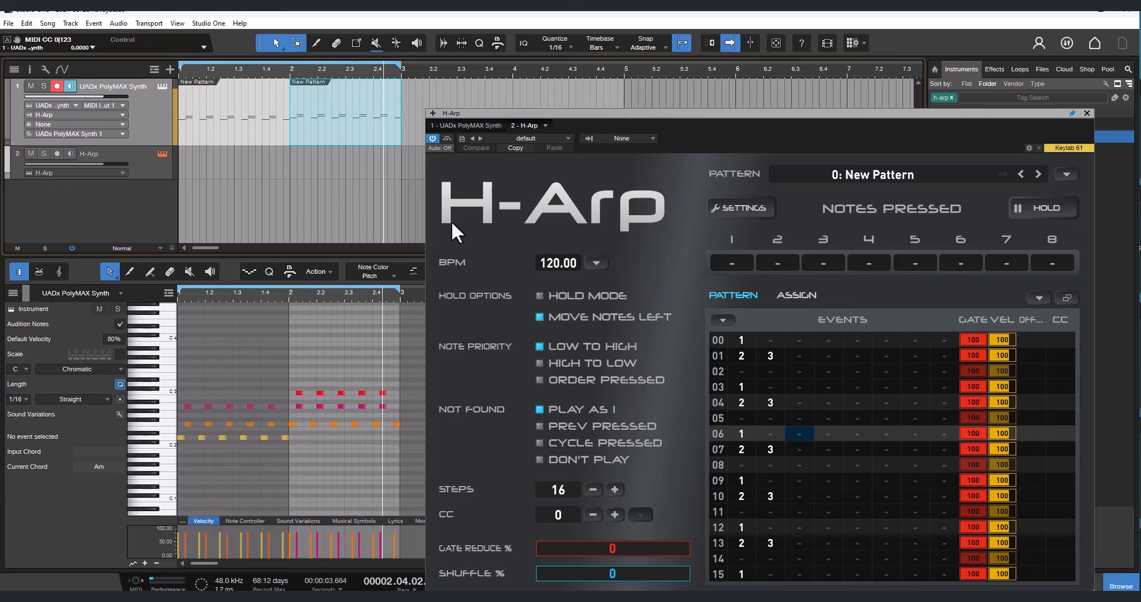
pyautogui.press('space')
# - Delete the exported pattern clips from the PolyMAX track and set H-Arp's MIDI export to the just played notes
pyautogui.keyDown('shift'); pyautogui.click(251, 135); pyautogui.keyUp('shift')
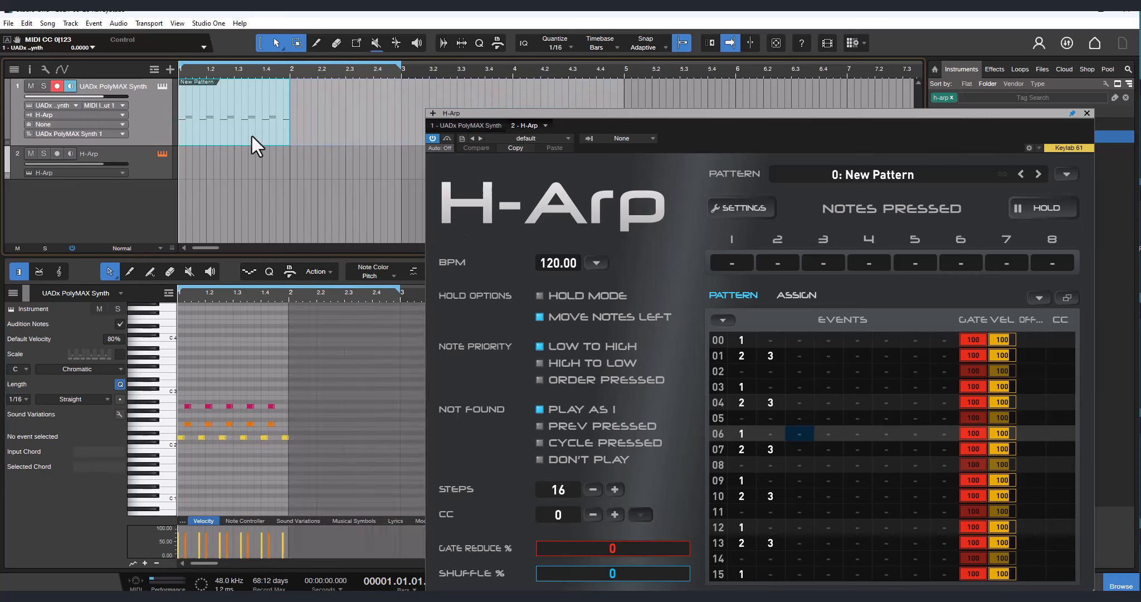
pyautogui.press('g')
pyautogui.click(1039, 298)
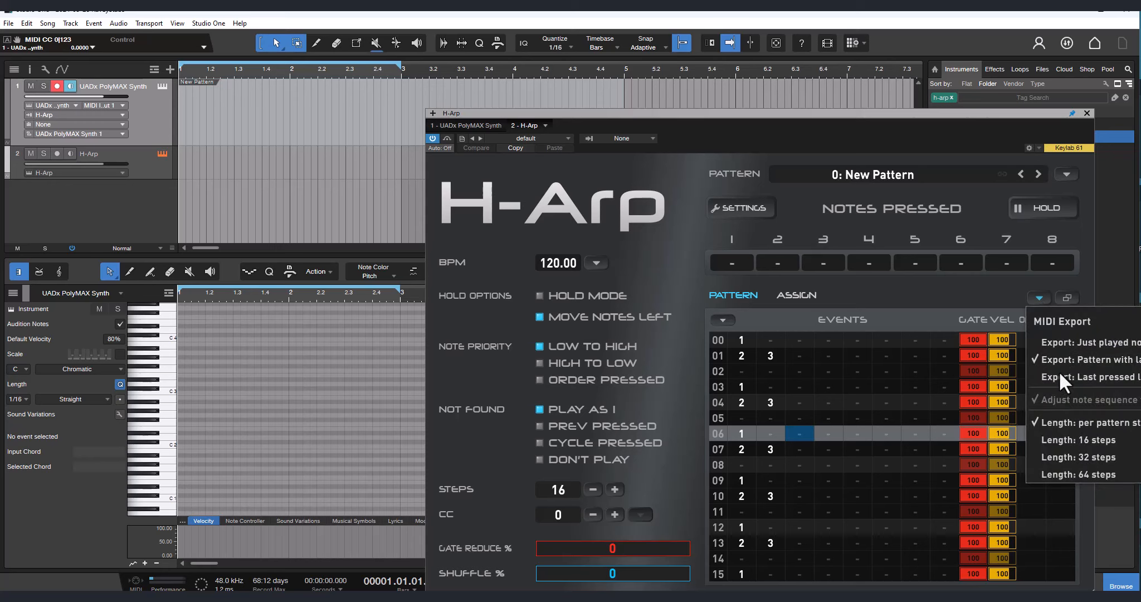
pyautogui.click(1123, 346)
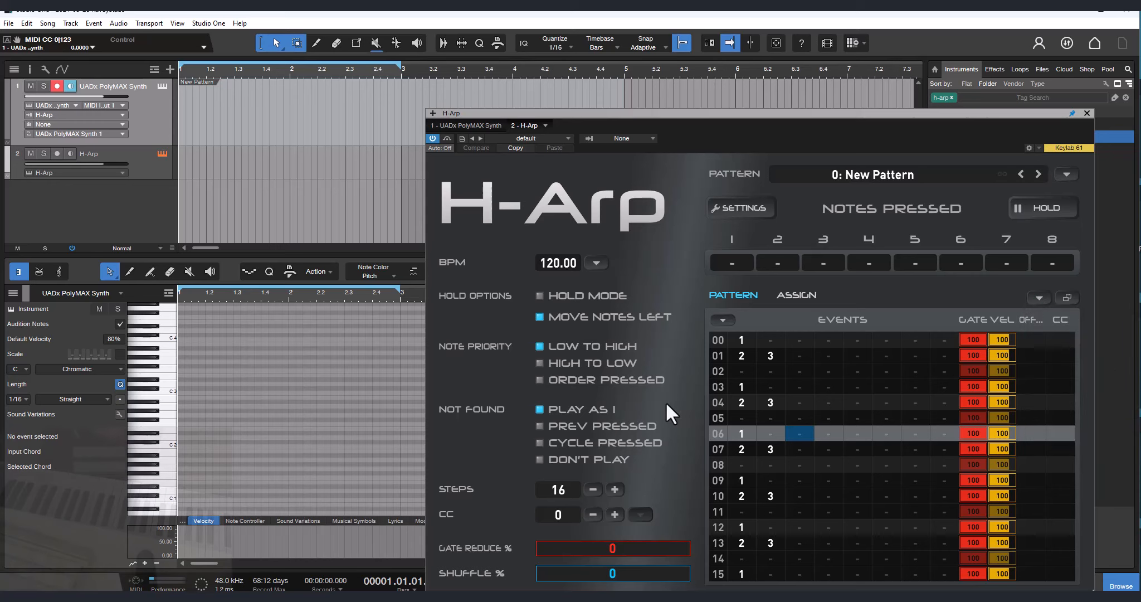
# - Play chords on the H-Arp track and export the just played notes to the start of the PolyMAX track
pyautogui.click(137, 154)
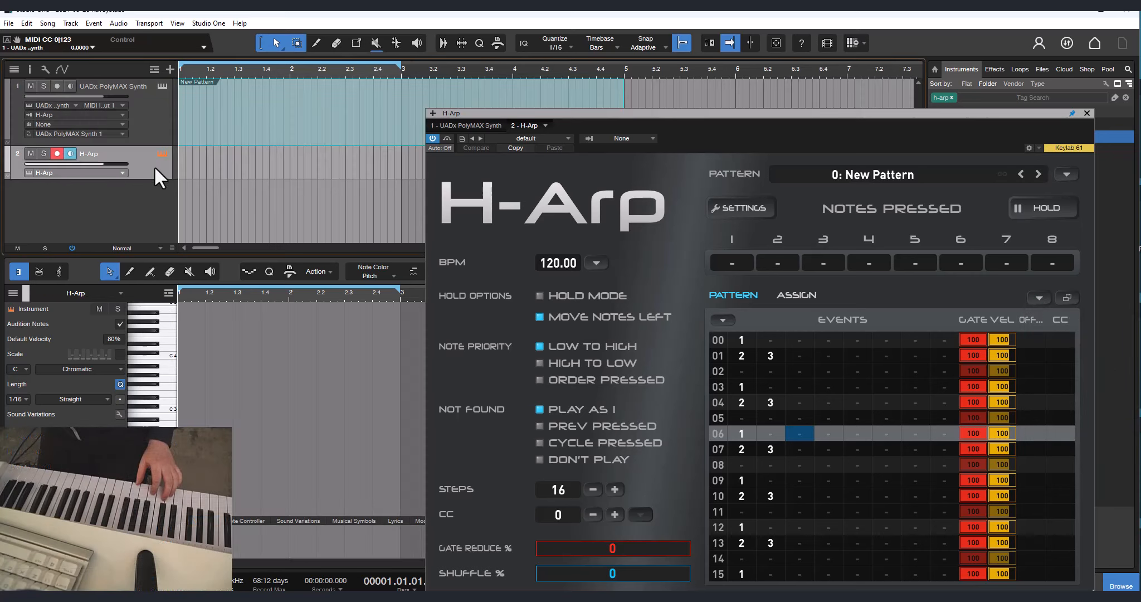
pyautogui.hotkey('ctrl', 'a')
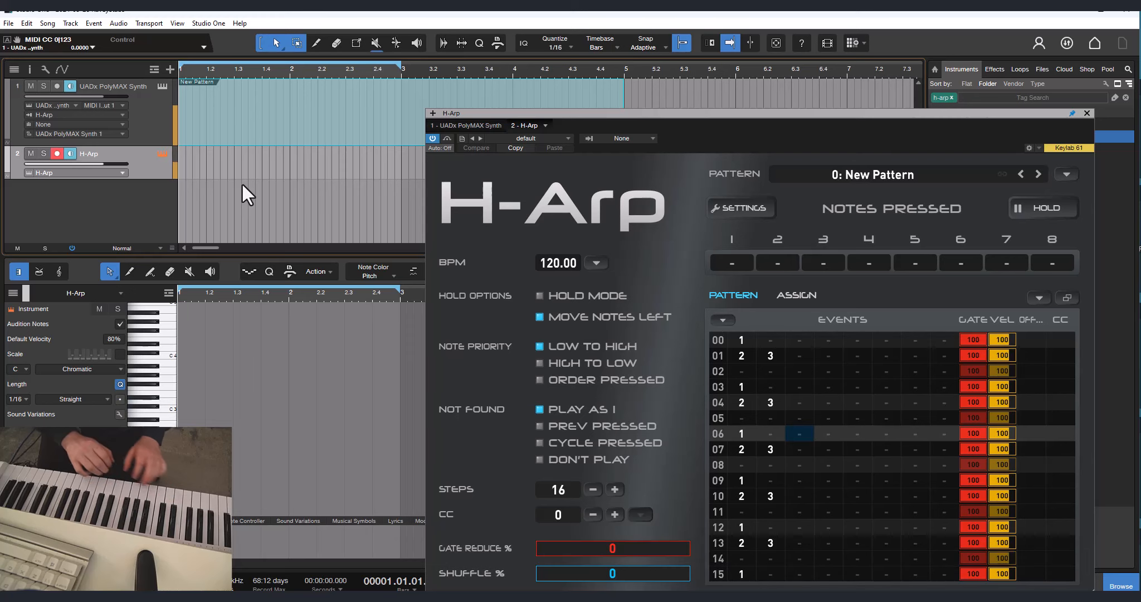
pyautogui.click(1036, 300)
pyautogui.click(994, 291)
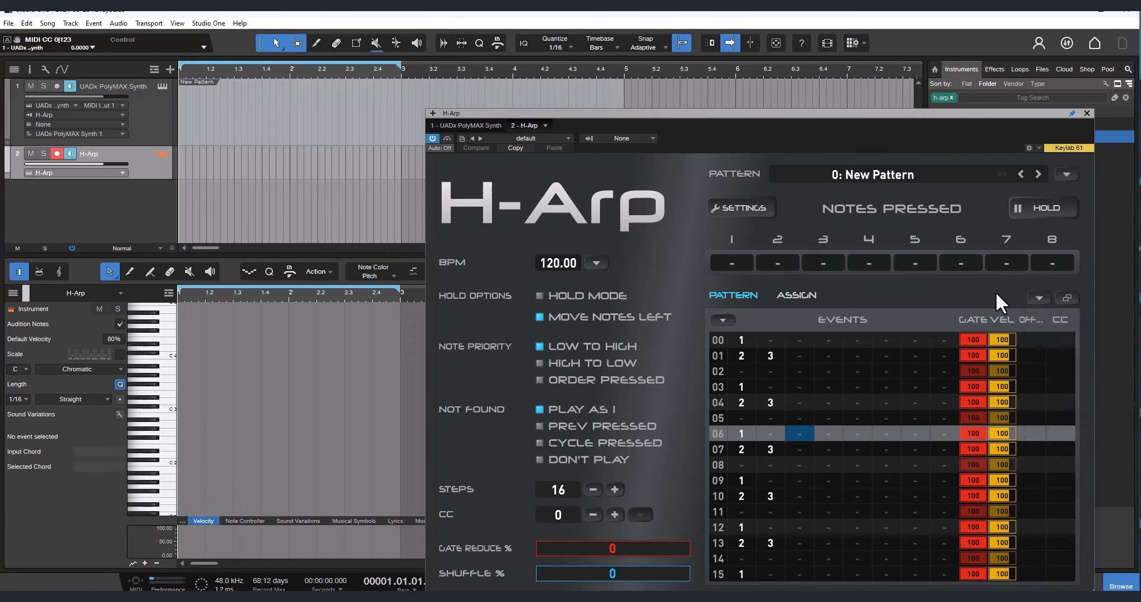
pyautogui.moveTo(1067, 297); pyautogui.dragTo(203, 123)
# - Play back the exported take on the PolyMAX track and undo its export
pyautogui.press('space')
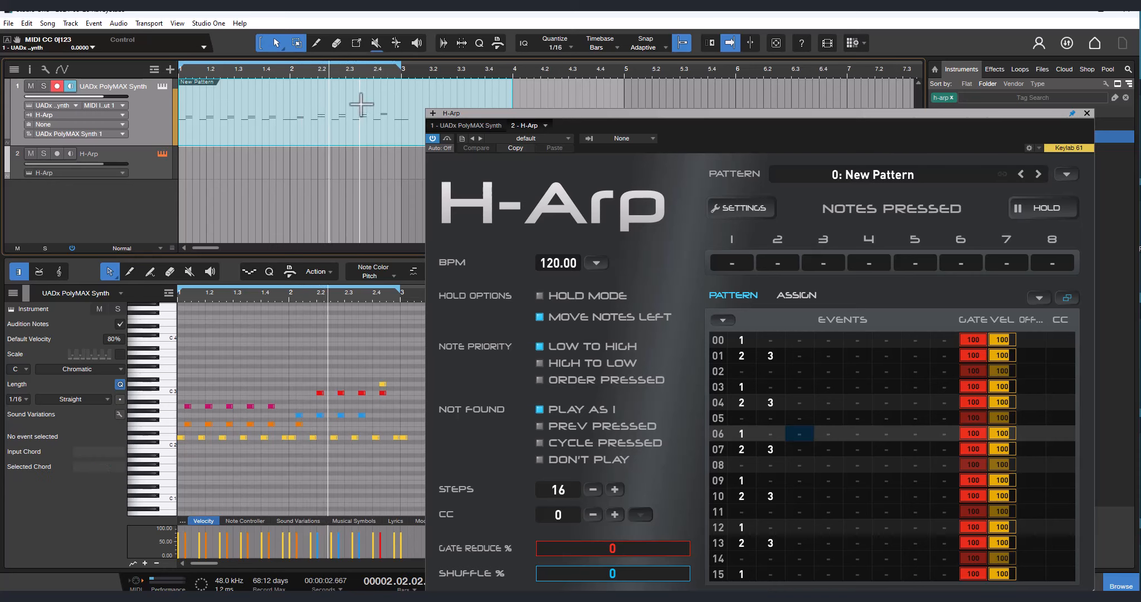
pyautogui.press('space')
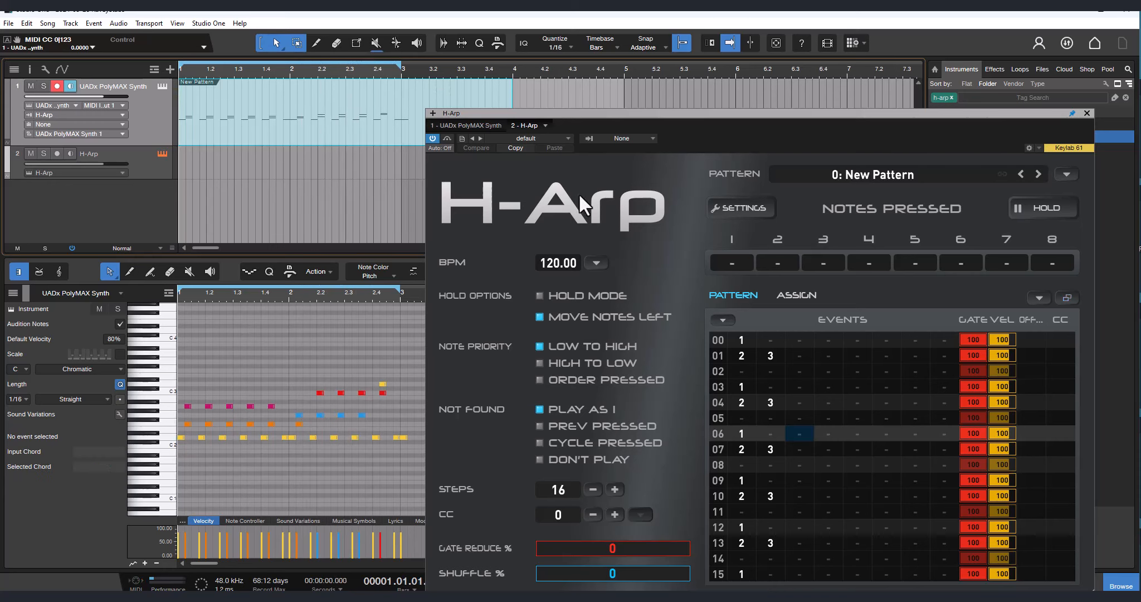
pyautogui.hotkey('ctrl', 'z')
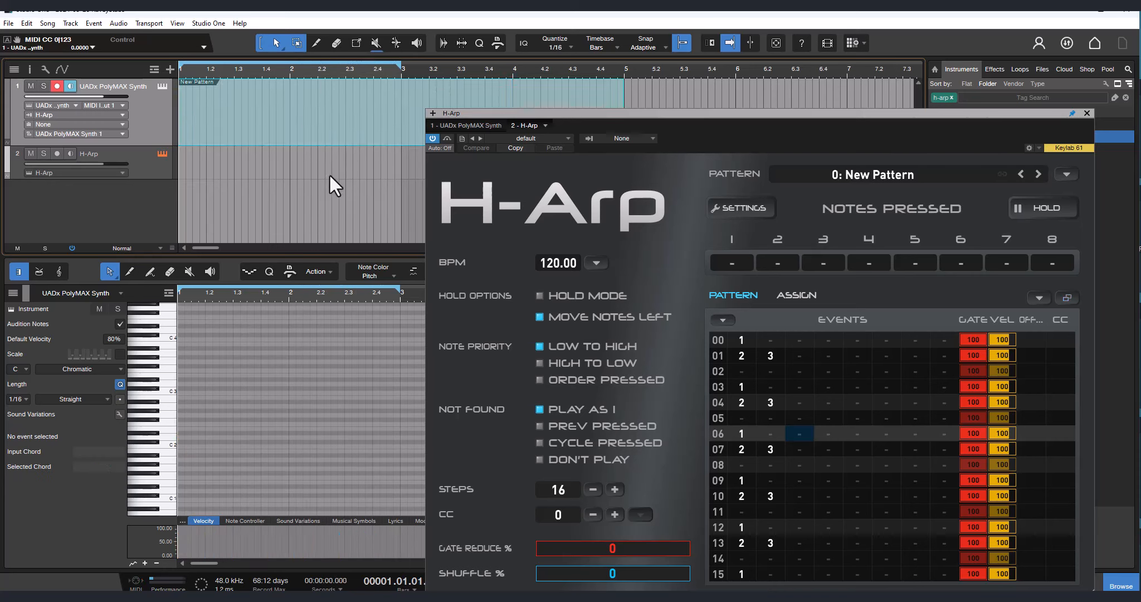
# - Undo the exported pattern clip on the PolyMAX track and clear all events from H-Arp's pattern
pyautogui.hotkey('ctrl', 'z')
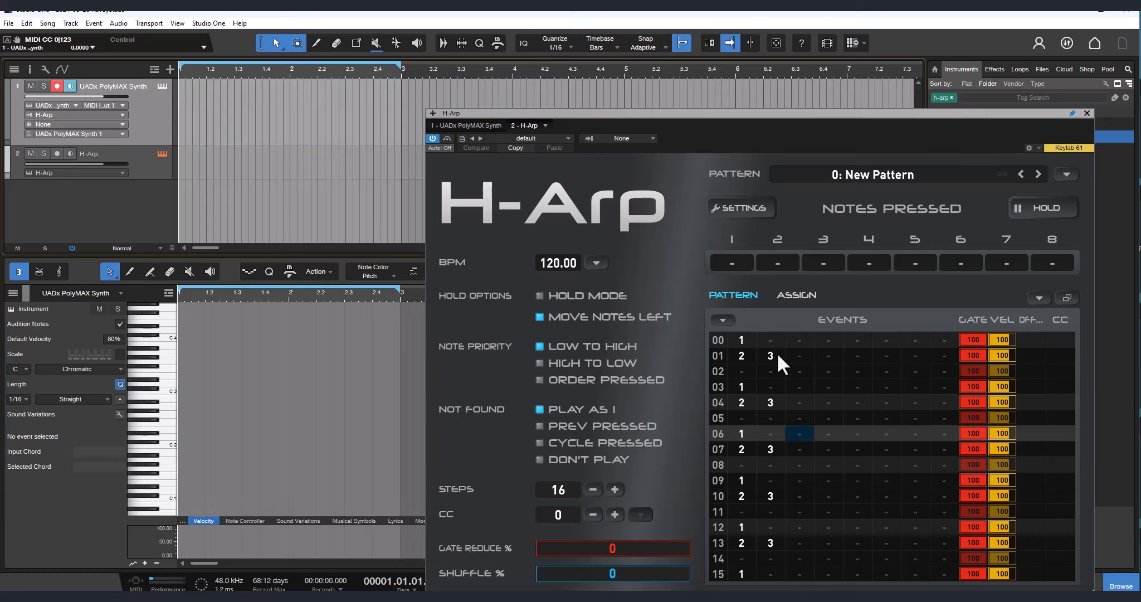
pyautogui.moveTo(738, 339); pyautogui.dragTo(791, 585)
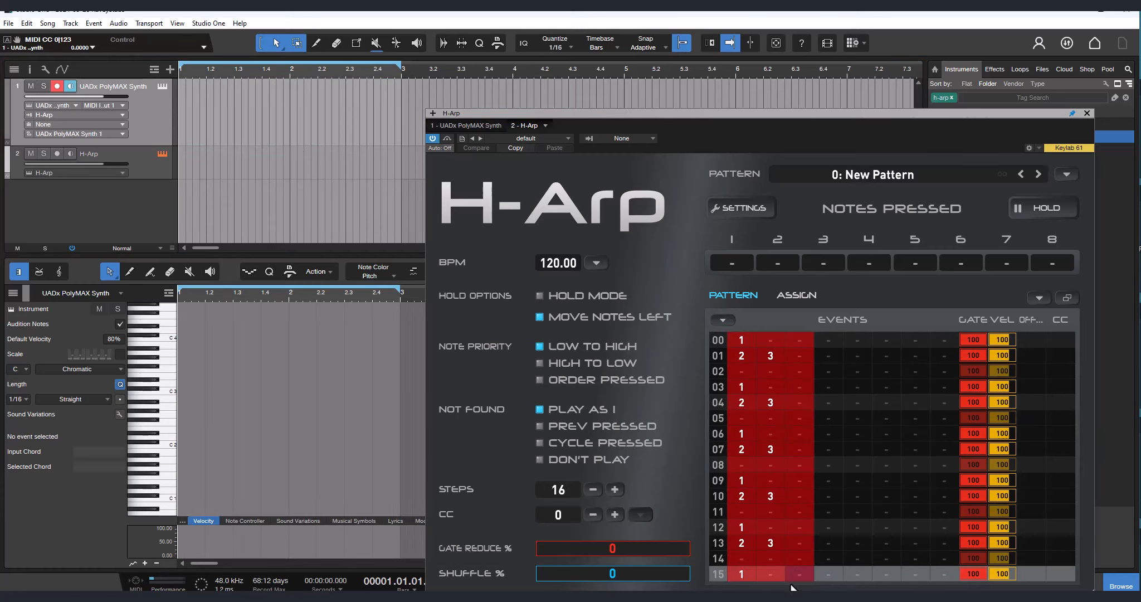
pyautogui.press('Delete')
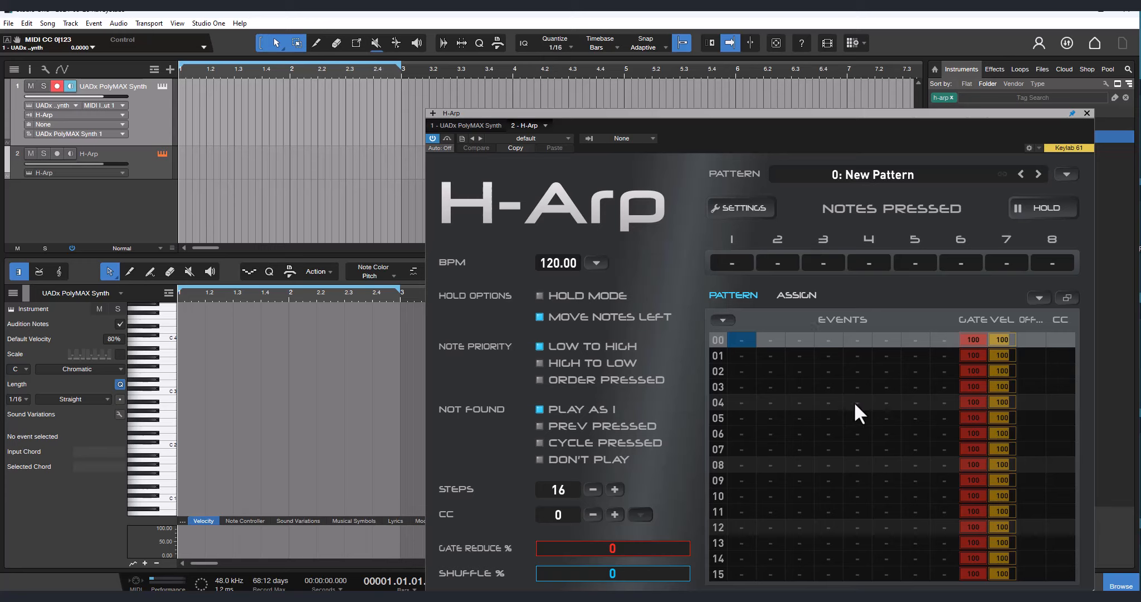
# - Enter events 1, 1, 2 in the first column of steps 00 to 02 and duplicate them through step 15
pyautogui.write('112')
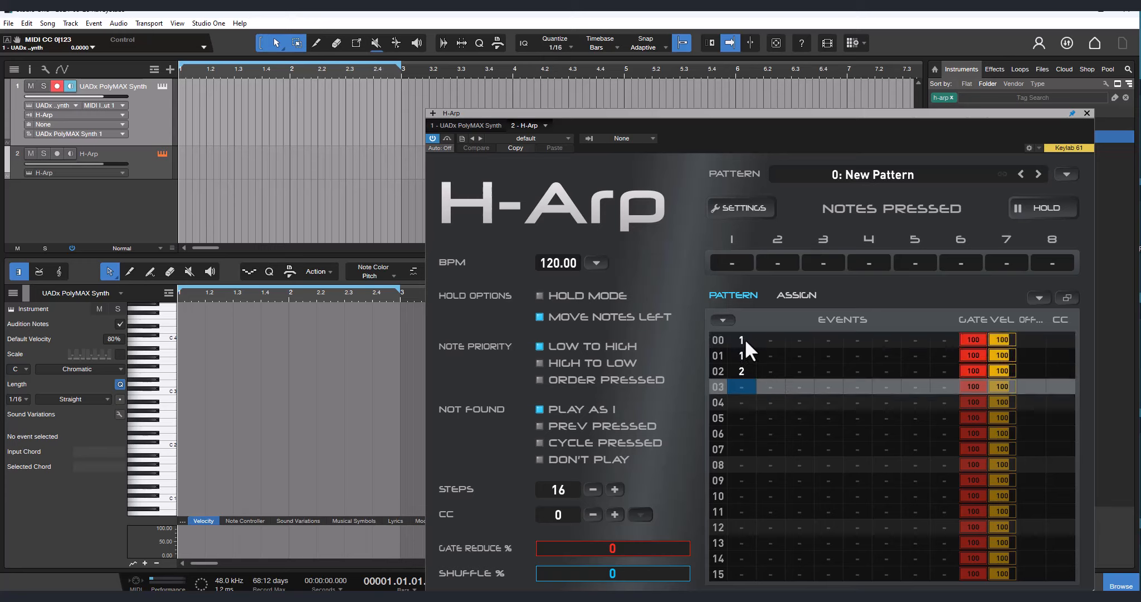
pyautogui.moveTo(745, 338); pyautogui.dragTo(744, 370)
pyautogui.hotkey('ctrl', 'd')
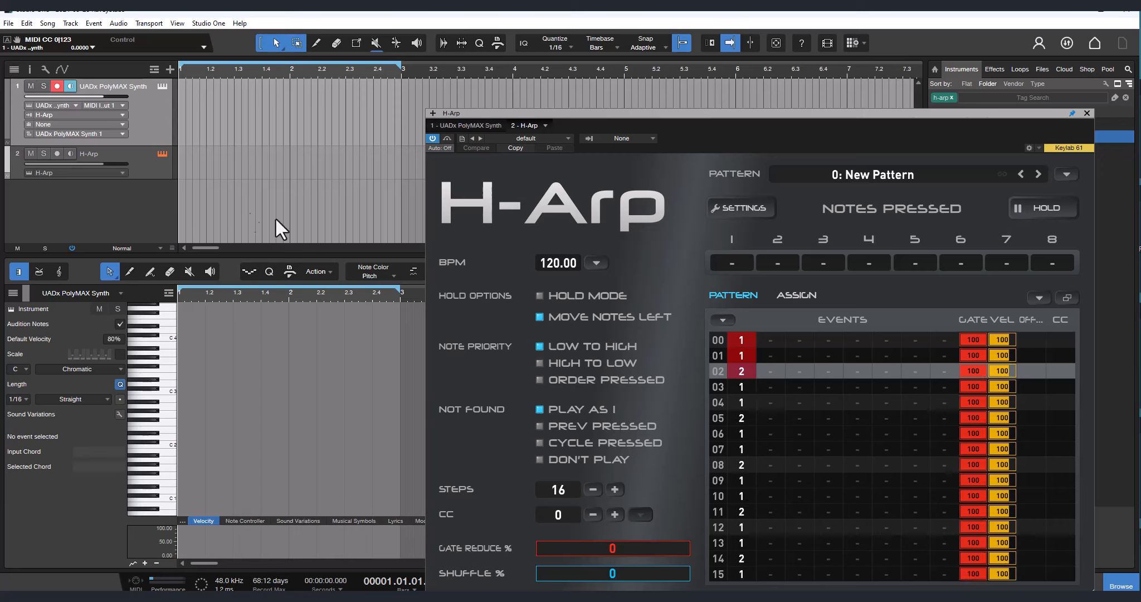
# - Select the H-Arp track and add event 3 in the second column of steps 00 and 02
pyautogui.click(151, 168)
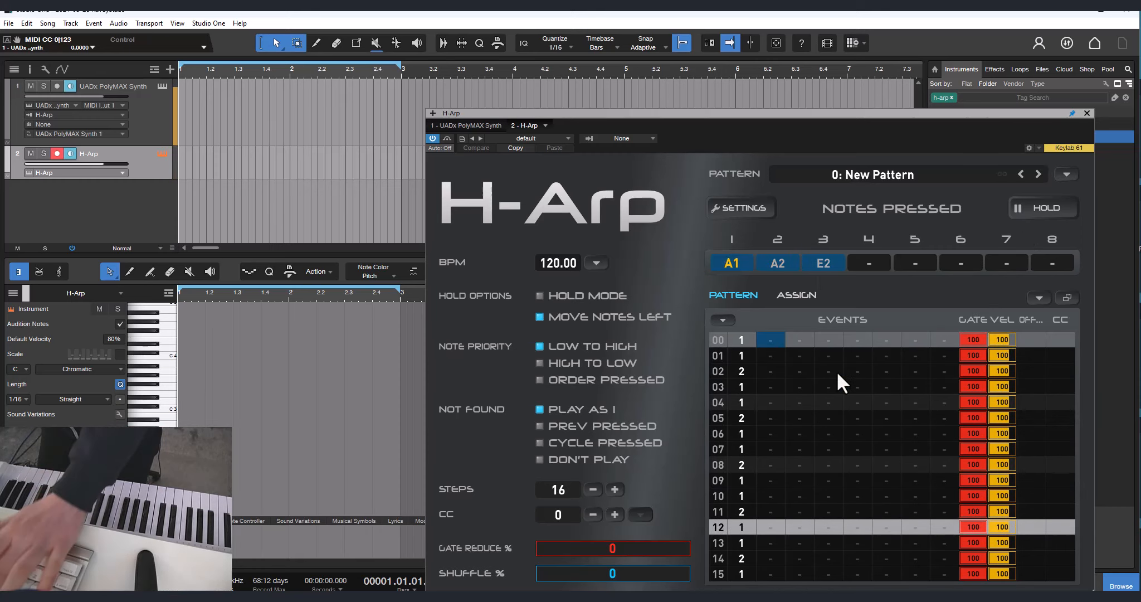
pyautogui.write('3')
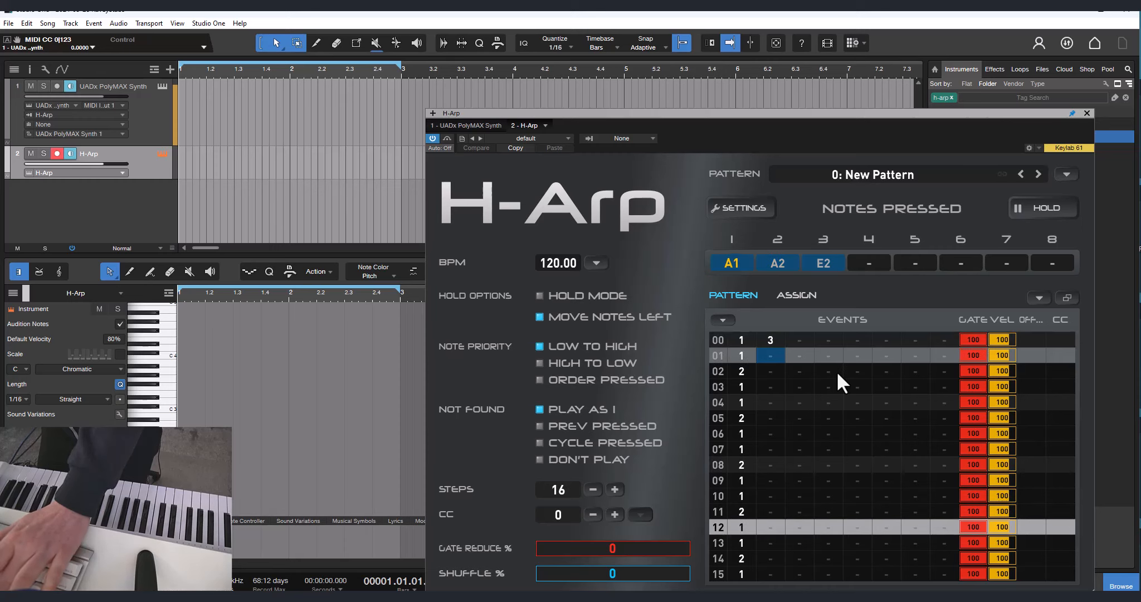
pyautogui.press('Down')
pyautogui.write('3')
pyautogui.press('Up')
pyautogui.press('Up')
pyautogui.press('Up')
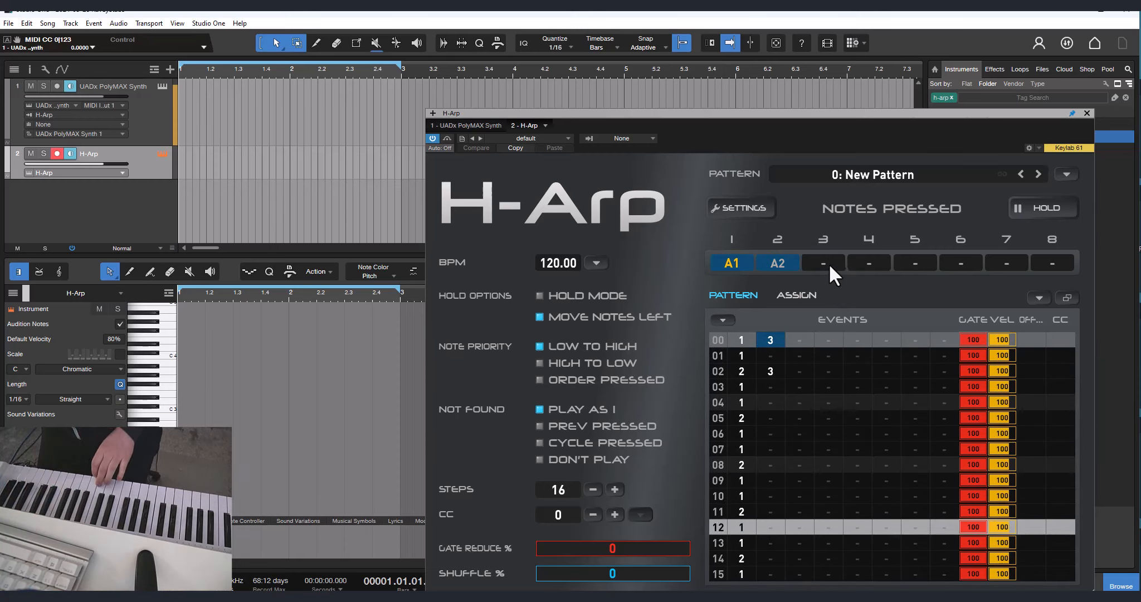
# - Add event 3 in the second column of steps 05, 08, 11, 13 and 15
pyautogui.click(778, 417)
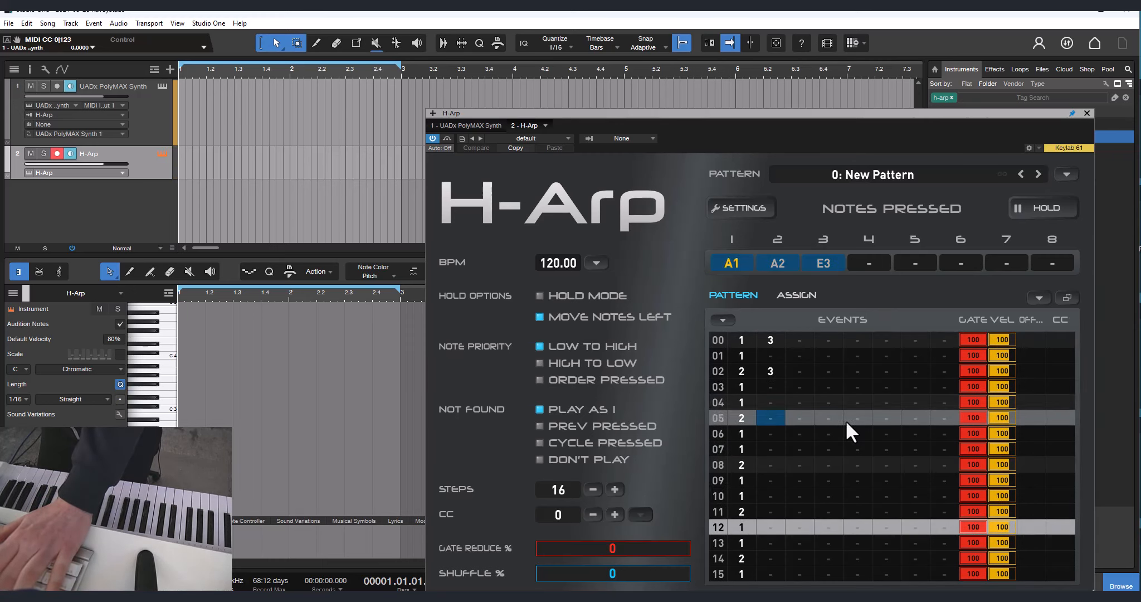
pyautogui.write('3')
pyautogui.press('Down')
pyautogui.press('Down')
pyautogui.write('3')
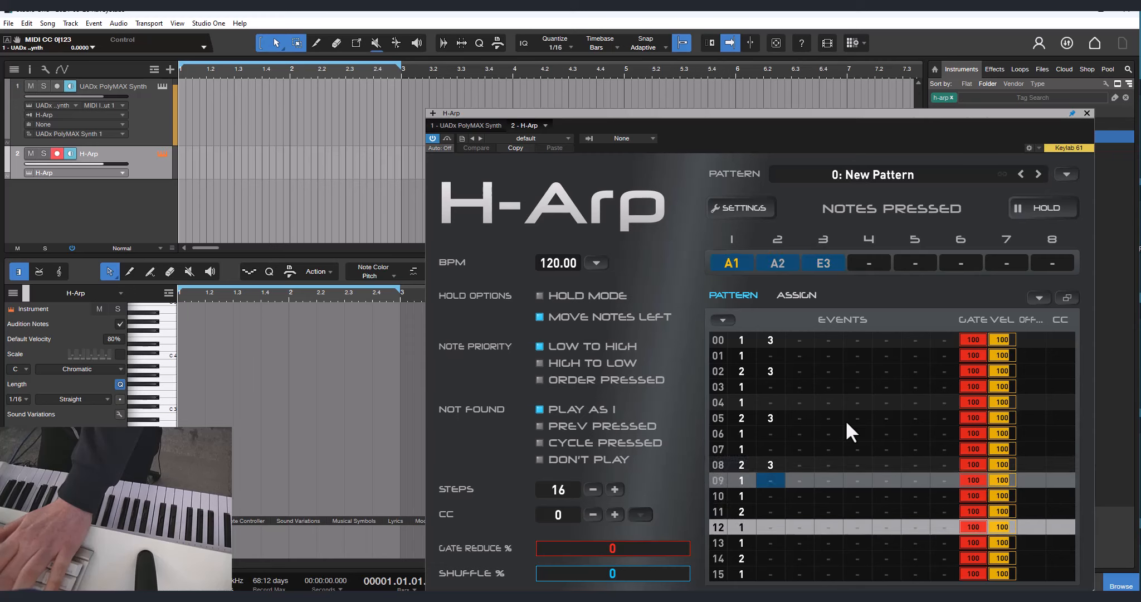
pyautogui.press('Down')
pyautogui.press('Down')
pyautogui.write('3')
pyautogui.press('Down')
pyautogui.write('3')
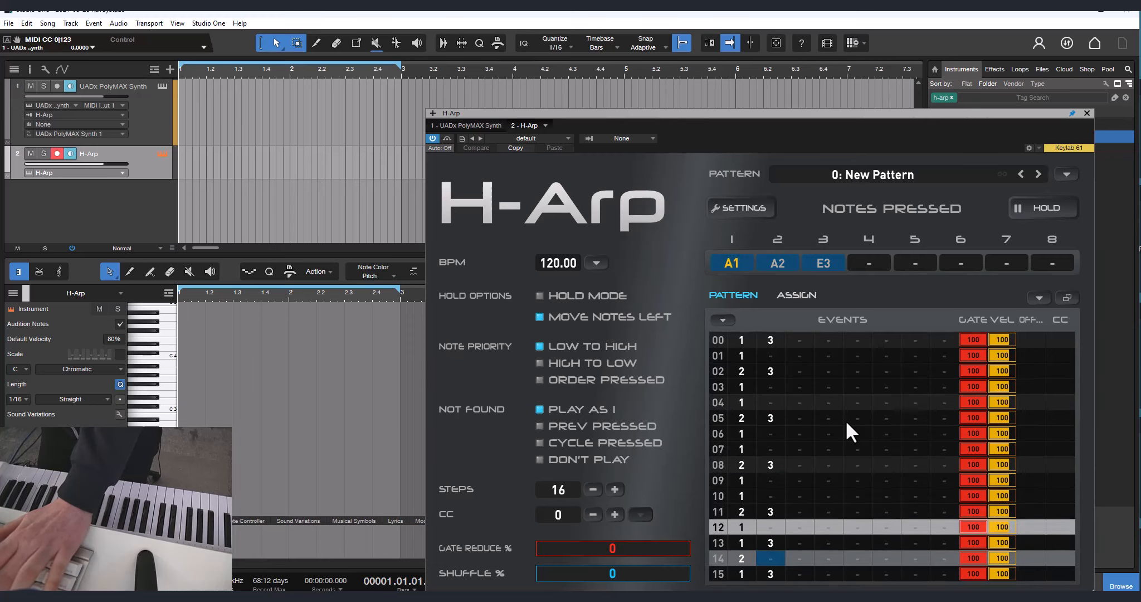
pyautogui.press('Up')
pyautogui.press('Up')
pyautogui.press('Up')
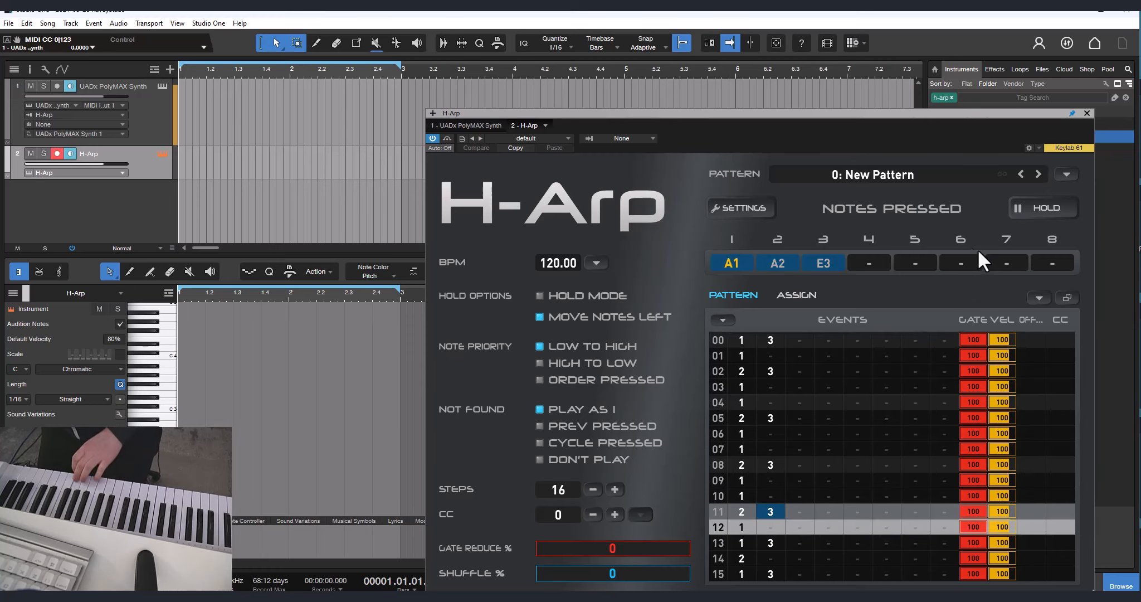
# - Add event 4 in the third column of steps 01, 04, 07, 10, 12 and 15
pyautogui.click(799, 355)
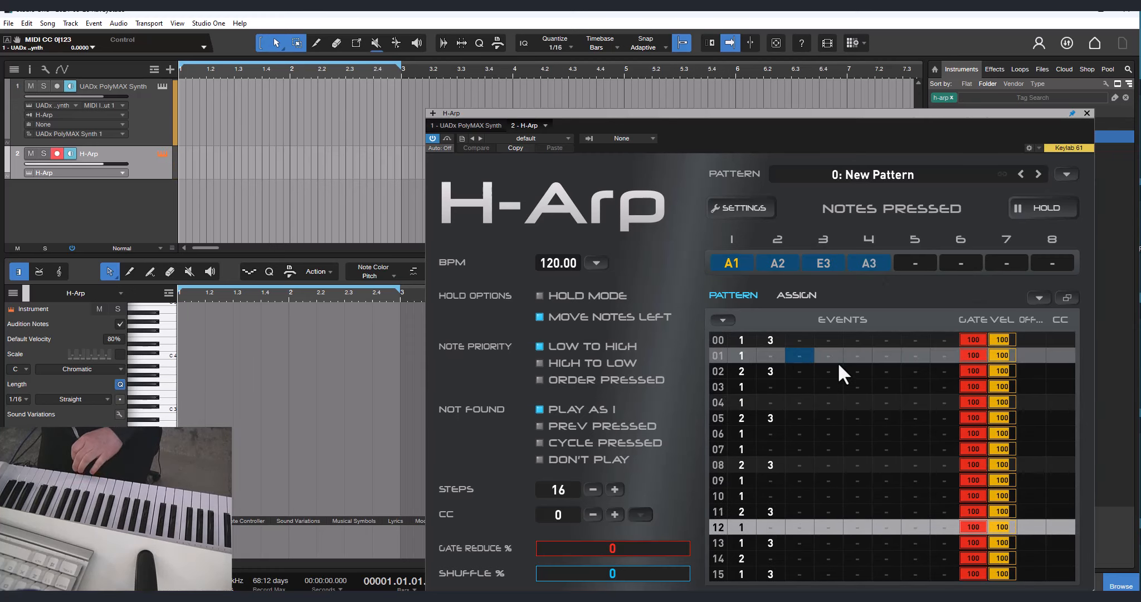
pyautogui.write('4')
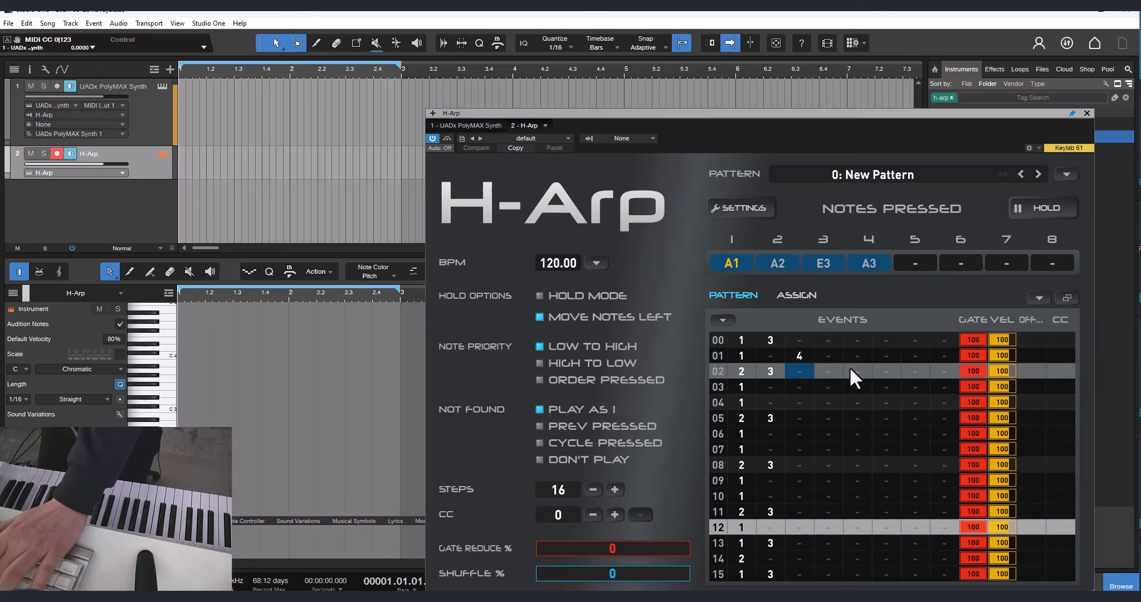
pyautogui.press('Down')
pyautogui.press('Down')
pyautogui.write('4')
pyautogui.press('Down')
pyautogui.press('Down')
pyautogui.write('4')
pyautogui.press('Down')
pyautogui.press('Down')
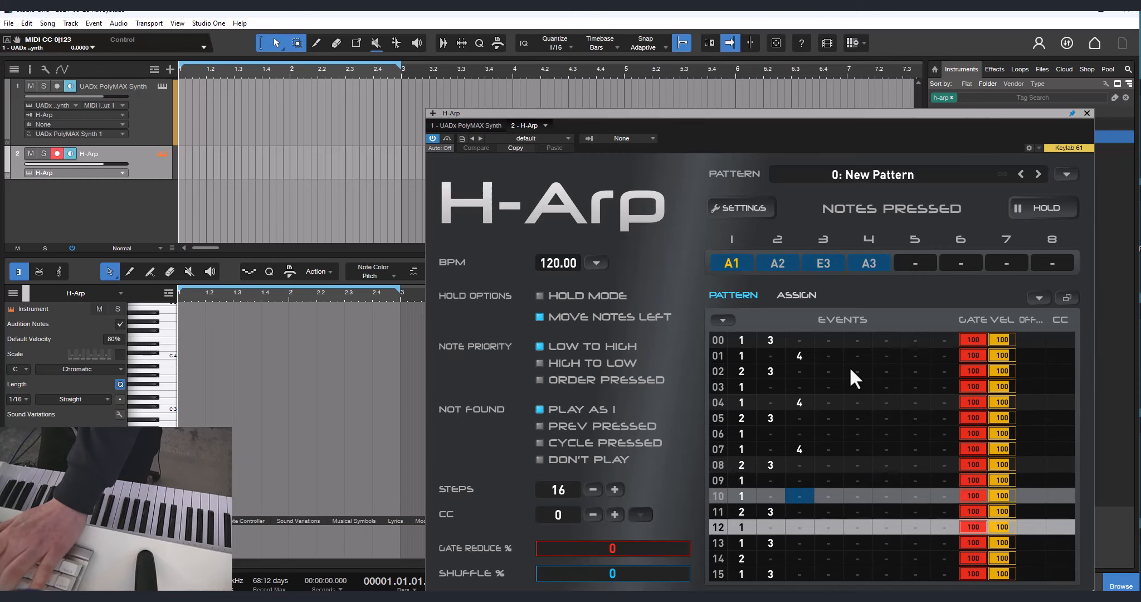
pyautogui.write('4')
pyautogui.press('Down')
pyautogui.write('4')
pyautogui.press('Down')
pyautogui.press('Down')
pyautogui.write('4')
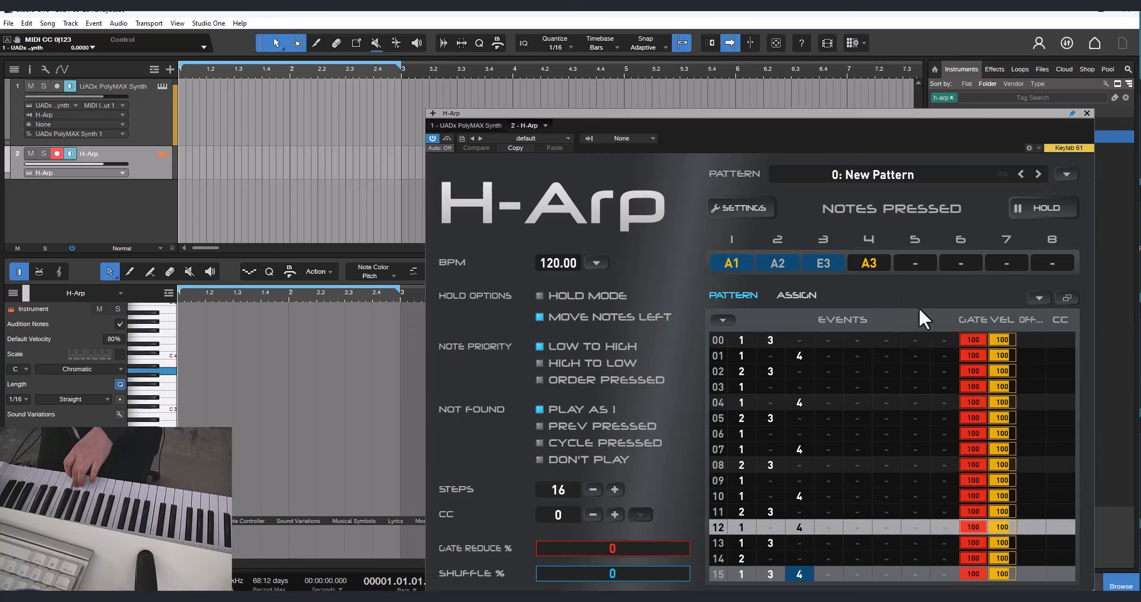
# - Try a 30 % shuffle on the pattern while holding the A1-A2-E3-A3 chord, and release the chord
pyautogui.click(1058, 214)
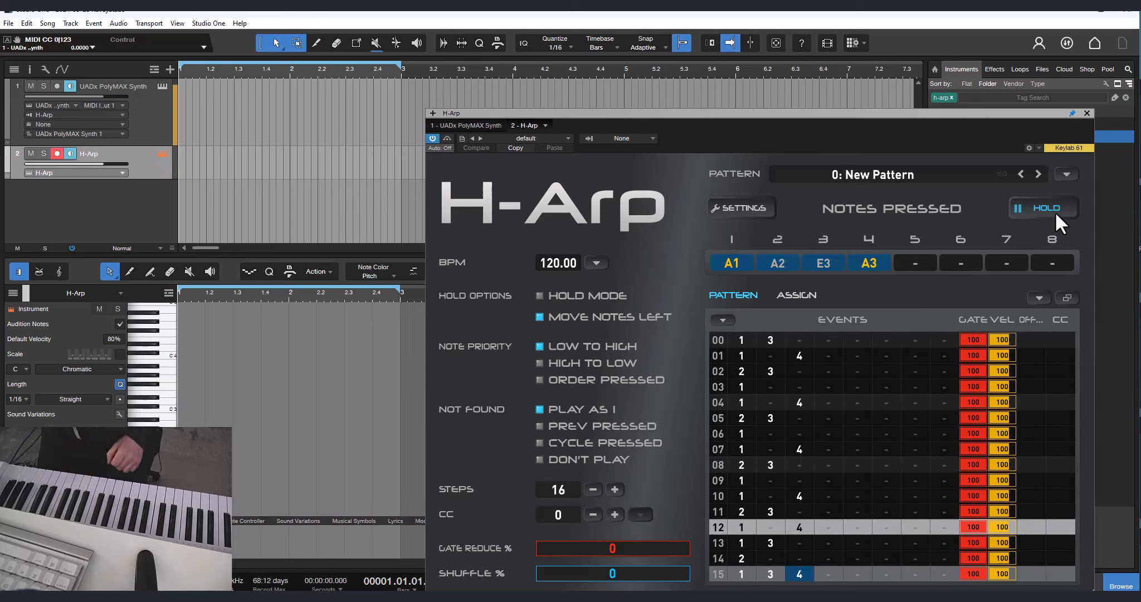
pyautogui.click(777, 408)
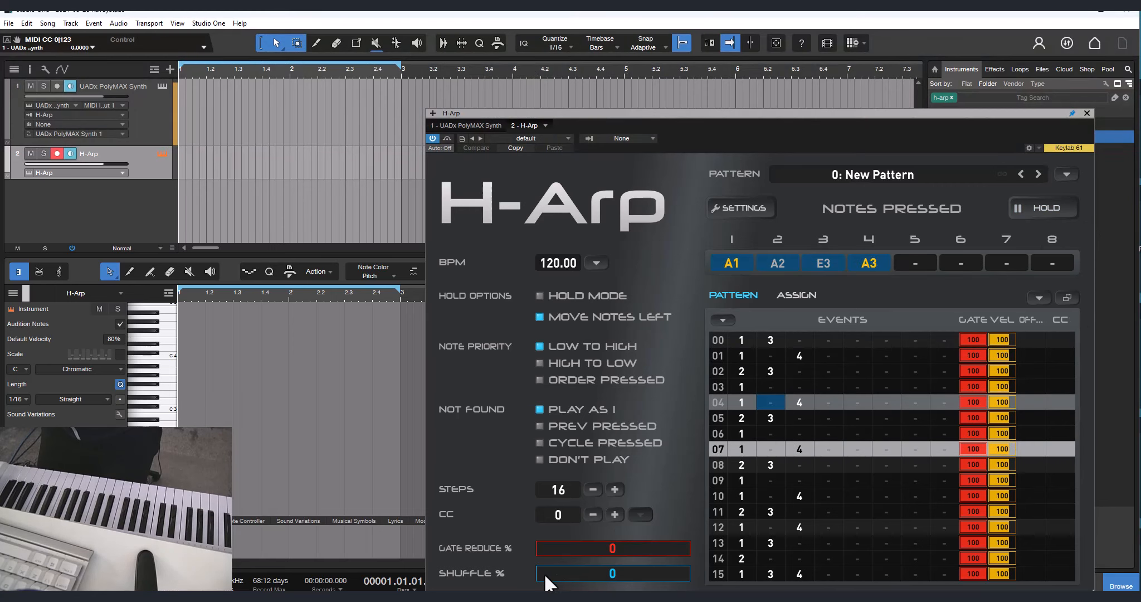
pyautogui.moveTo(544, 572); pyautogui.dragTo(575, 587)
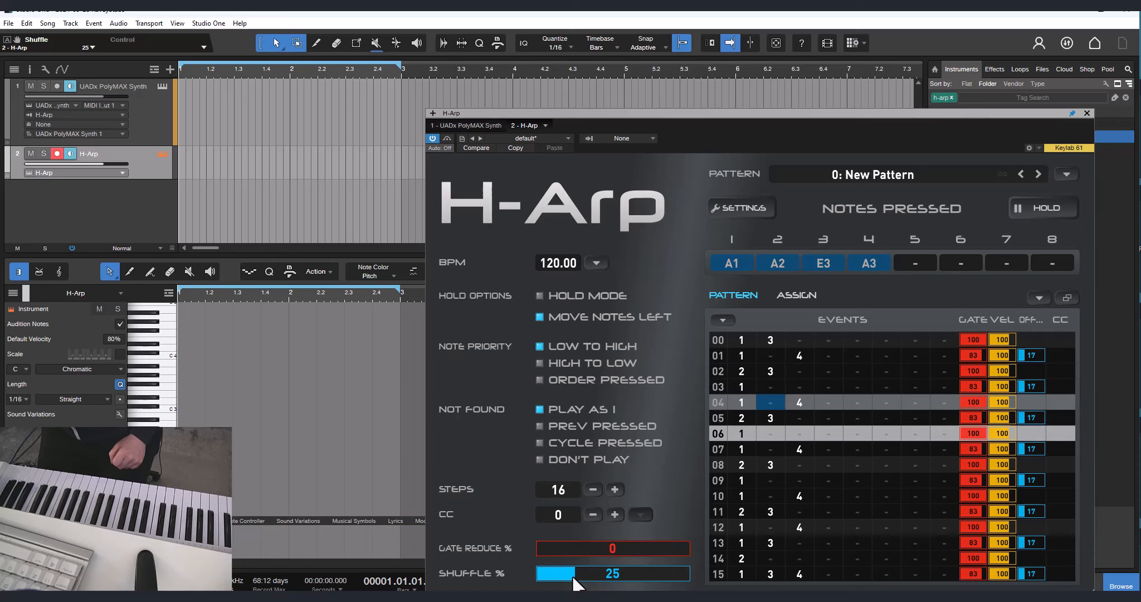
pyautogui.moveTo(576, 581)
pyautogui.mouseDown()
pyautogui.moveTo(621, 583)
pyautogui.moveTo(583, 582)
pyautogui.mouseUp()
pyautogui.click(769, 569)
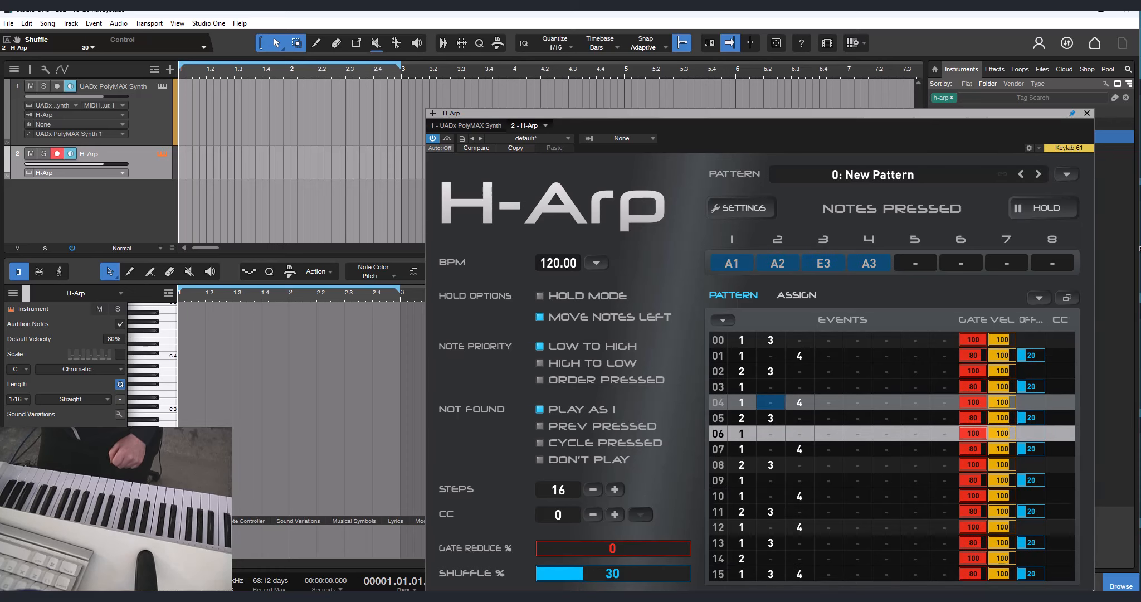
pyautogui.click(1053, 207)
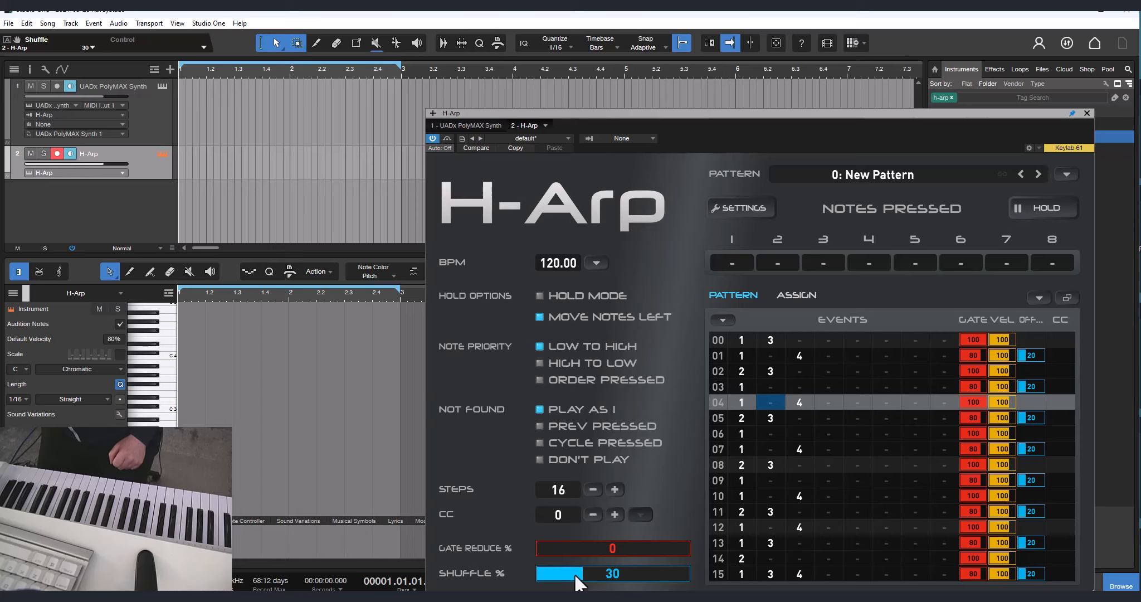
# - Set H-Arp's shuffle to 28 % while auditioning the A1-A2-E3-A3 chord, and release the held notes
pyautogui.moveTo(574, 573)
pyautogui.mouseDown()
pyautogui.moveTo(544, 576)
pyautogui.moveTo(582, 574)
pyautogui.moveTo(548, 572)
pyautogui.moveTo(570, 572)
pyautogui.mouseUp()
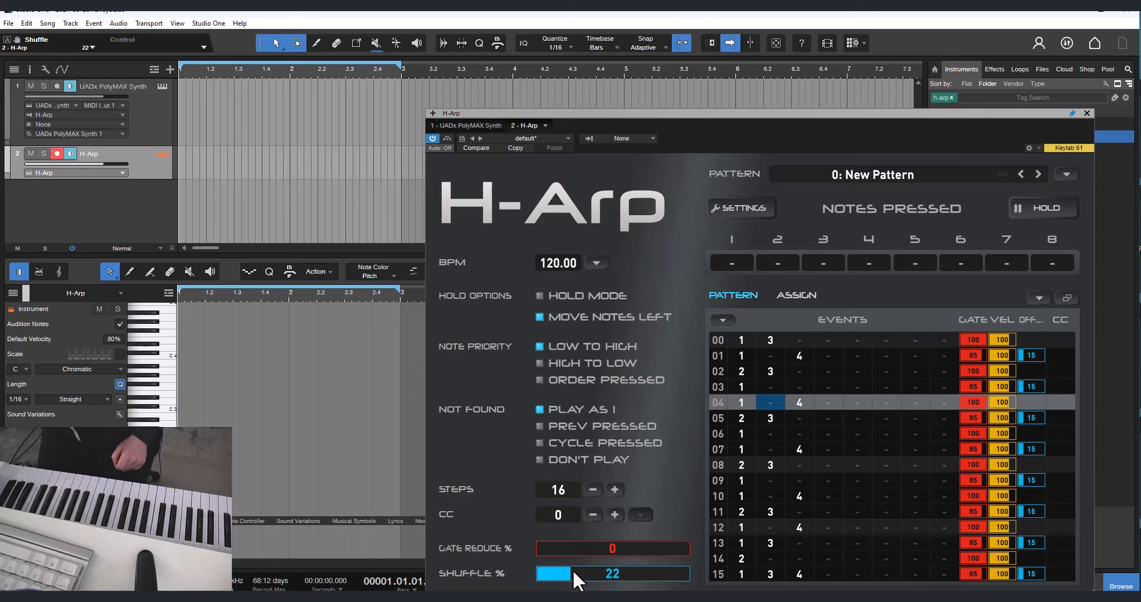
pyautogui.moveTo(572, 568)
pyautogui.mouseDown()
pyautogui.moveTo(597, 571)
pyautogui.moveTo(583, 578)
pyautogui.mouseUp()
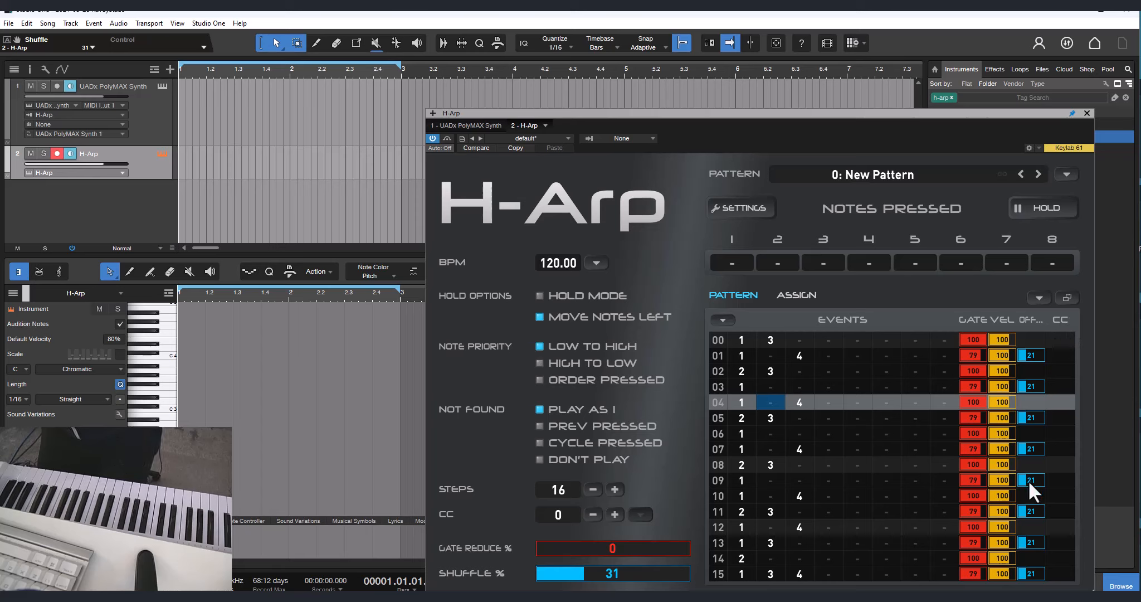
pyautogui.click(738, 355)
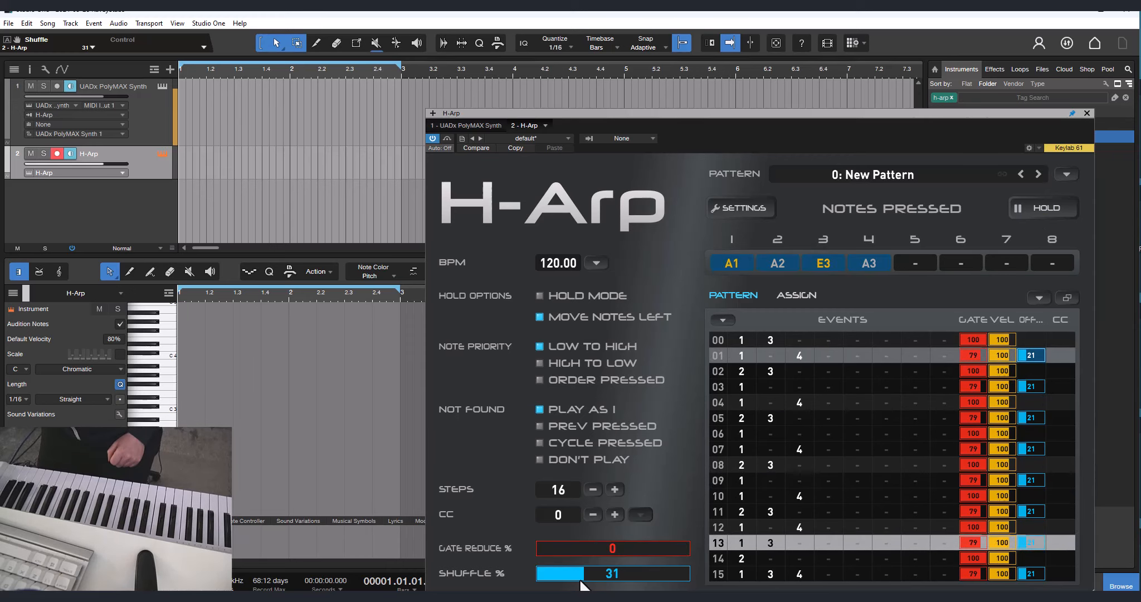
pyautogui.moveTo(581, 582); pyautogui.dragTo(579, 582)
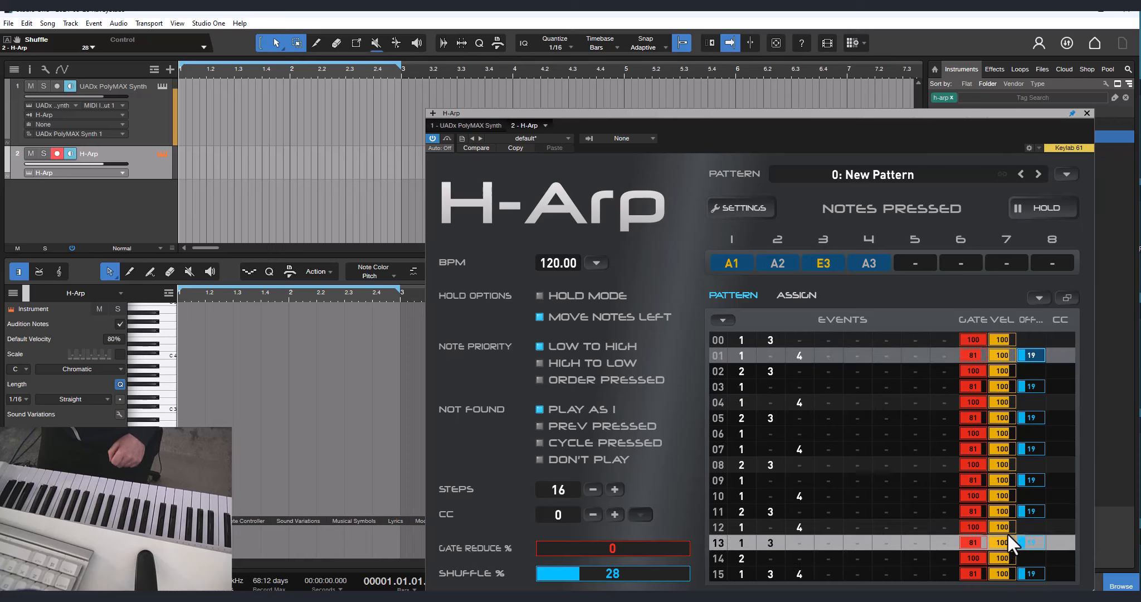
pyautogui.click(1055, 215)
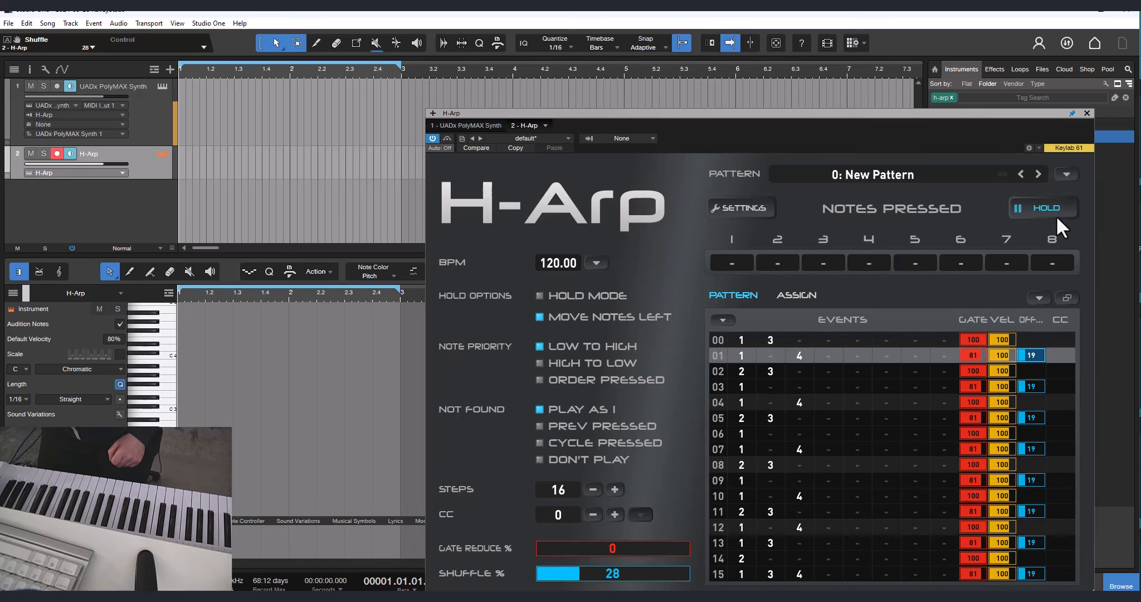
# - Switch the pattern's Offset column to Repeat, and widen and reposition the H-Arp window
pyautogui.click(1026, 322)
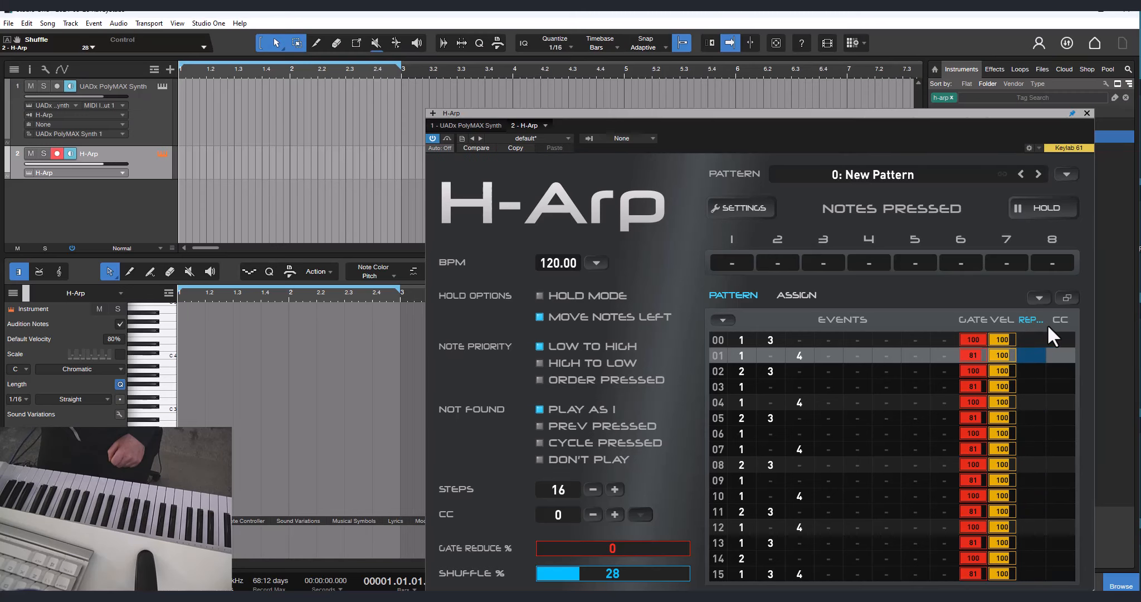
pyautogui.moveTo(1090, 588); pyautogui.dragTo(1122, 555)
pyautogui.moveTo(921, 117); pyautogui.dragTo(853, 127)
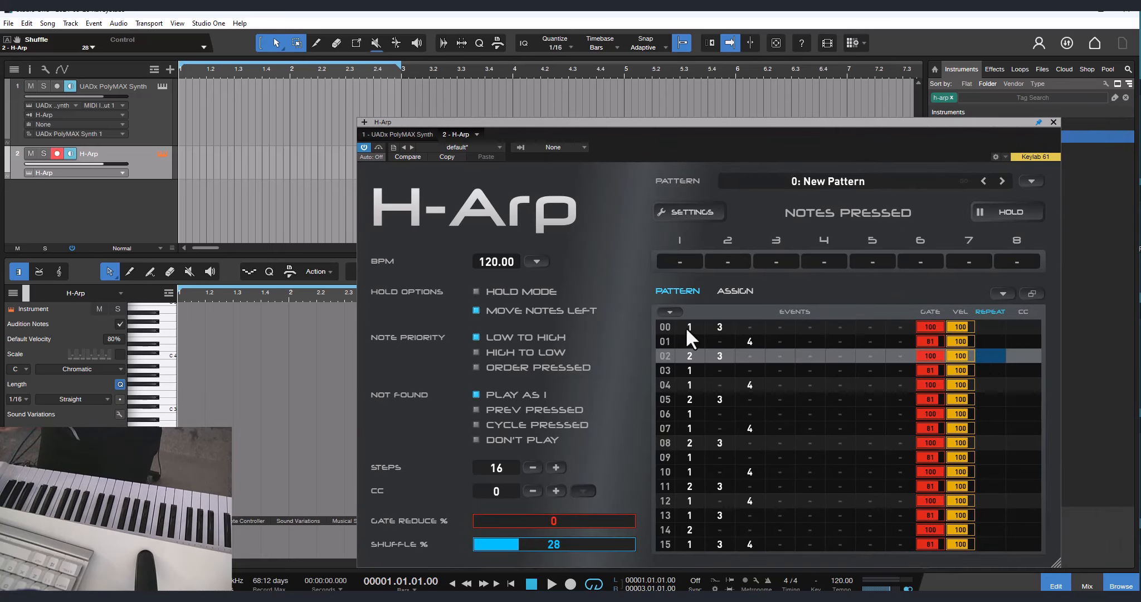
# - Set Repeat to 2 on steps 00 and 10 and release the held chord
pyautogui.click(719, 328)
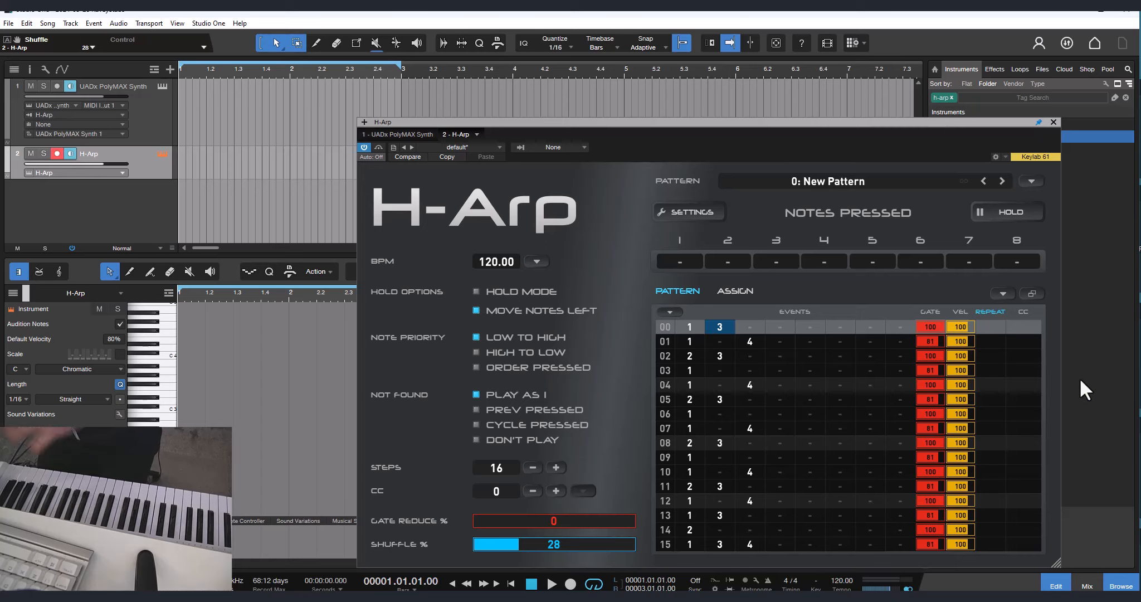
pyautogui.click(991, 329)
pyautogui.write('2')
pyautogui.click(993, 352)
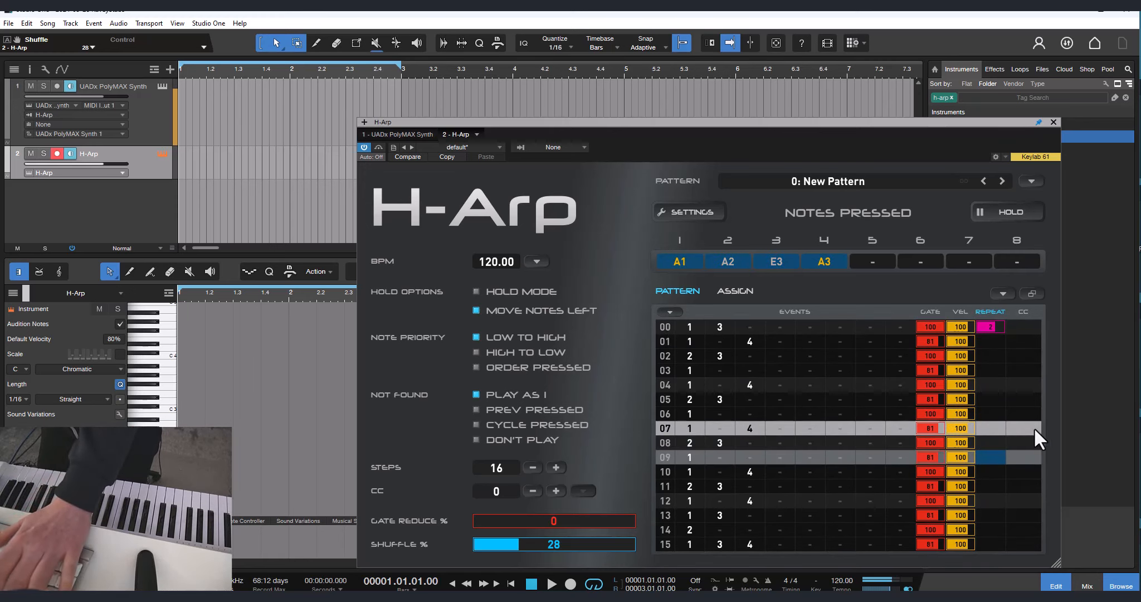
pyautogui.press('2')
pyautogui.press('Down')
pyautogui.press('Down')
pyautogui.press('Down')
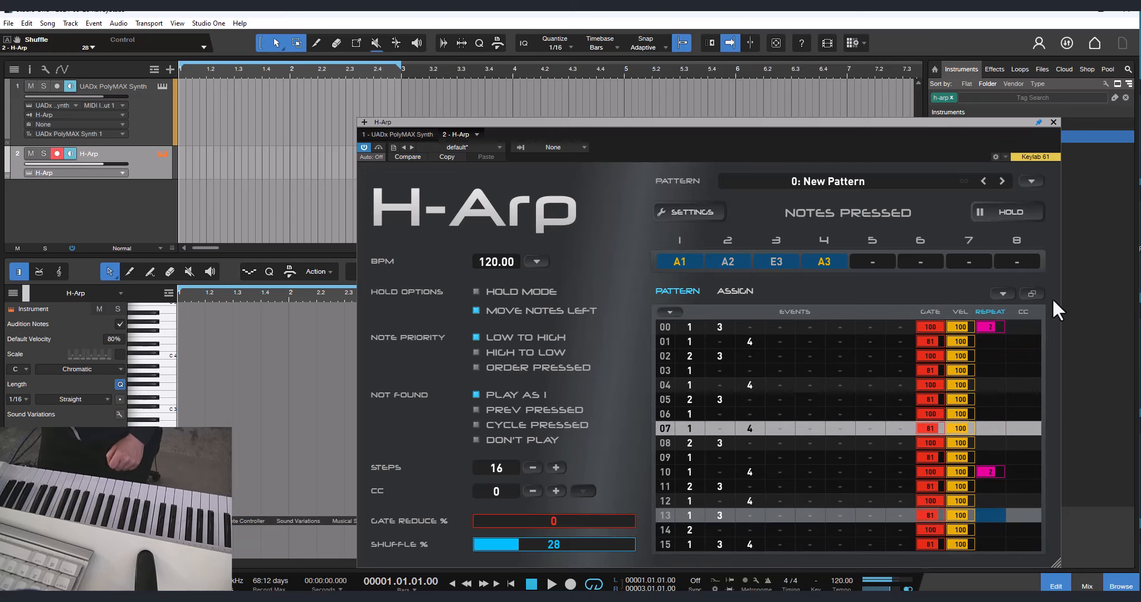
pyautogui.click(1015, 216)
pyautogui.click(1015, 216)
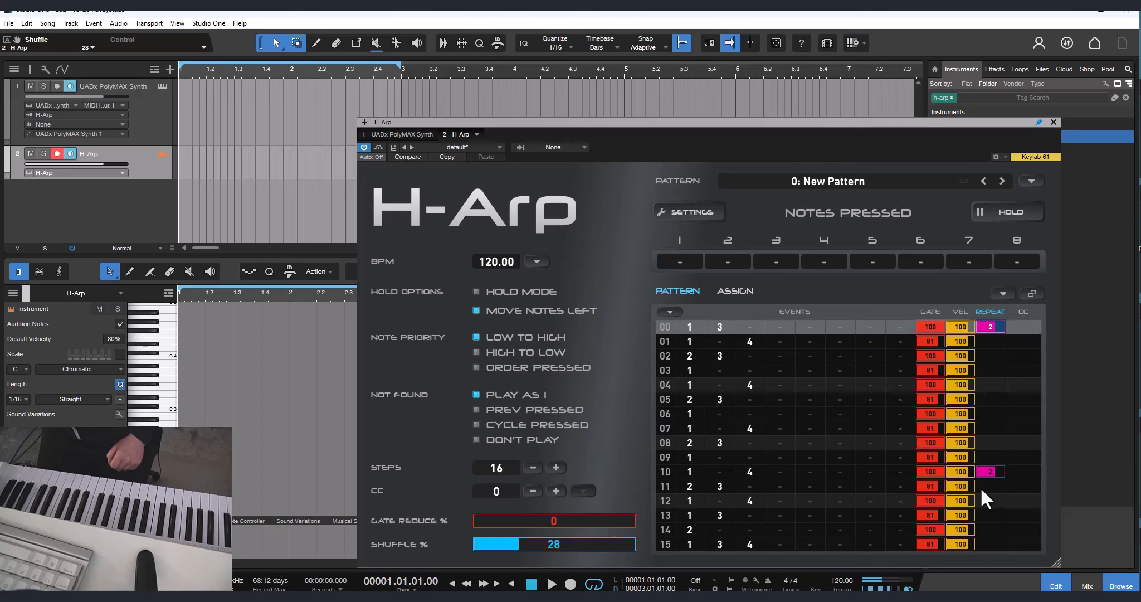
# - Inspect the repeat on step 10 and compare the column's Offset and Repeat views, ending on Repeat
pyautogui.click(995, 469)
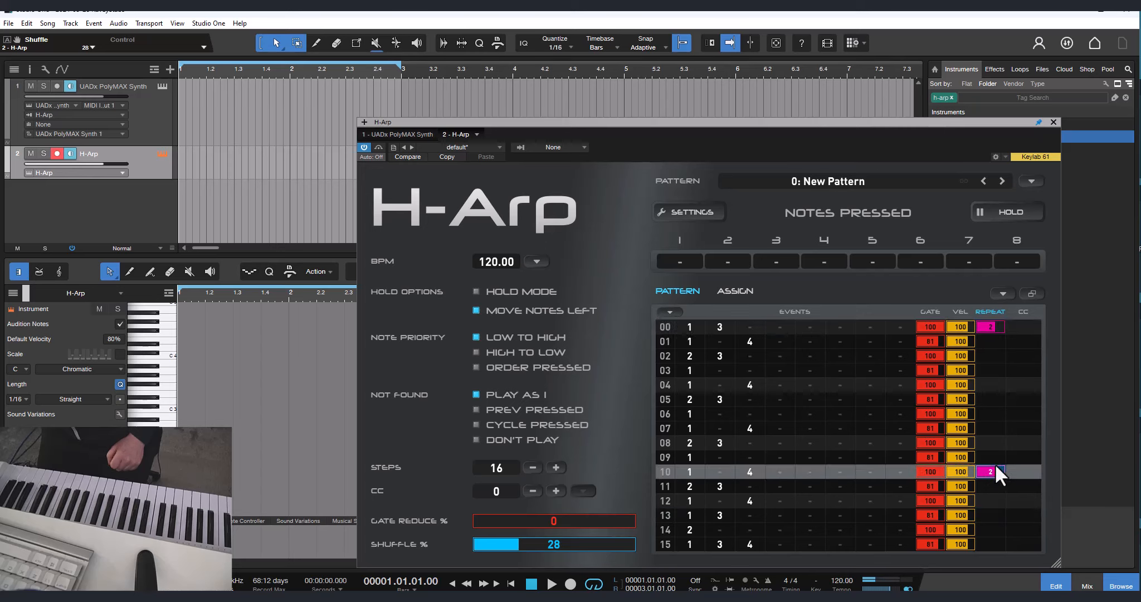
pyautogui.click(984, 313)
pyautogui.click(984, 312)
pyautogui.click(997, 313)
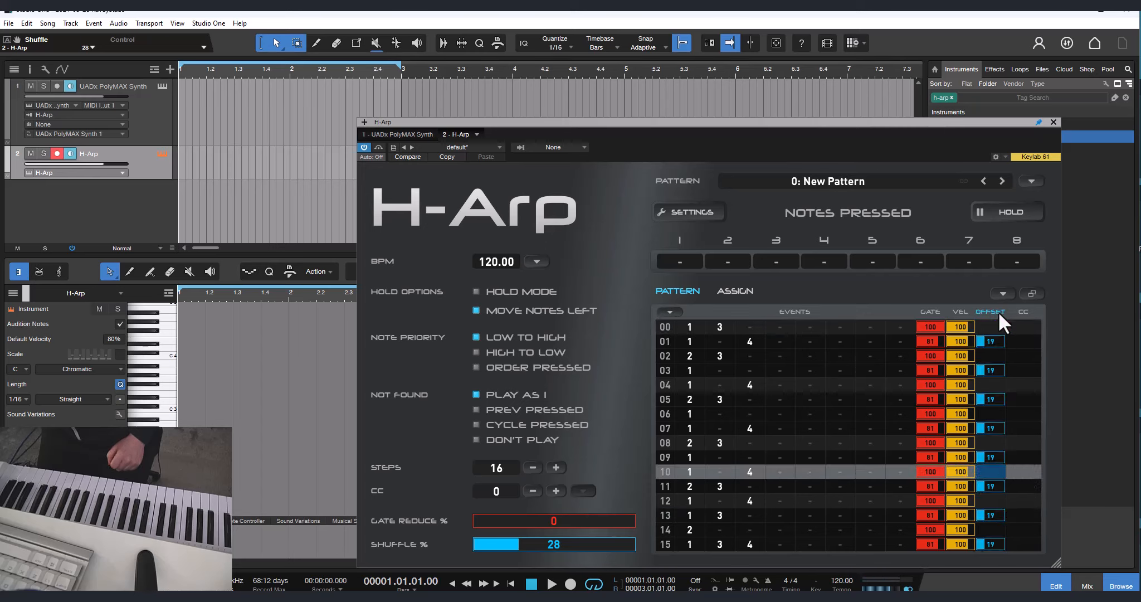
pyautogui.click(995, 312)
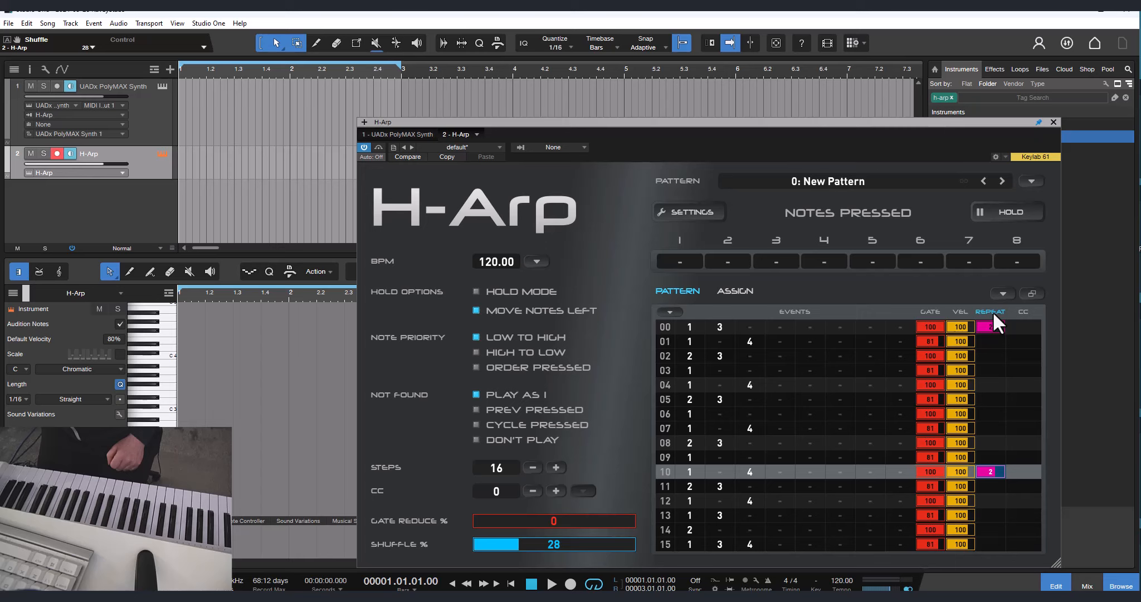
# - Clear the current pattern and enter events 1, 2 and 3 on steps 00 to 02
pyautogui.click(979, 429)
pyautogui.click(757, 457)
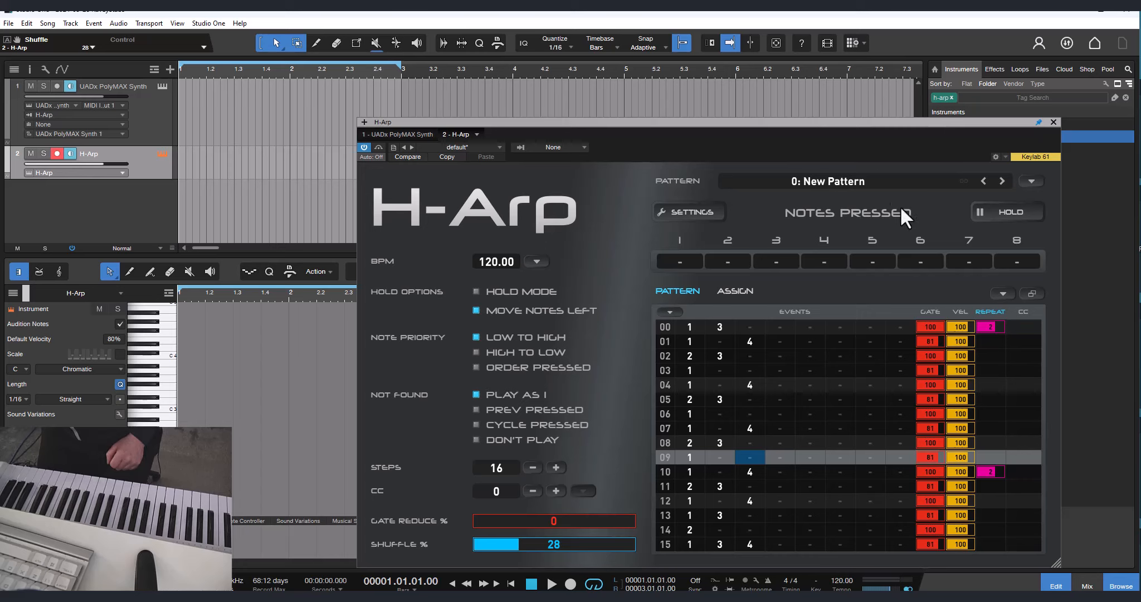
pyautogui.click(848, 181)
pyautogui.click(848, 181)
pyautogui.click(1024, 184)
pyautogui.click(1041, 324)
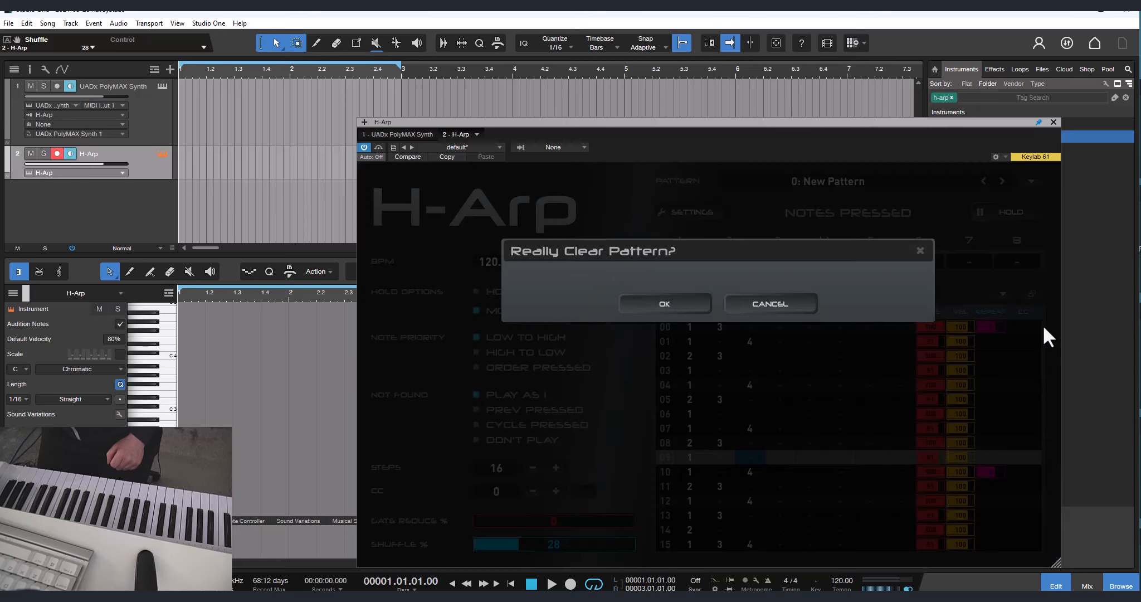
pyautogui.click(663, 304)
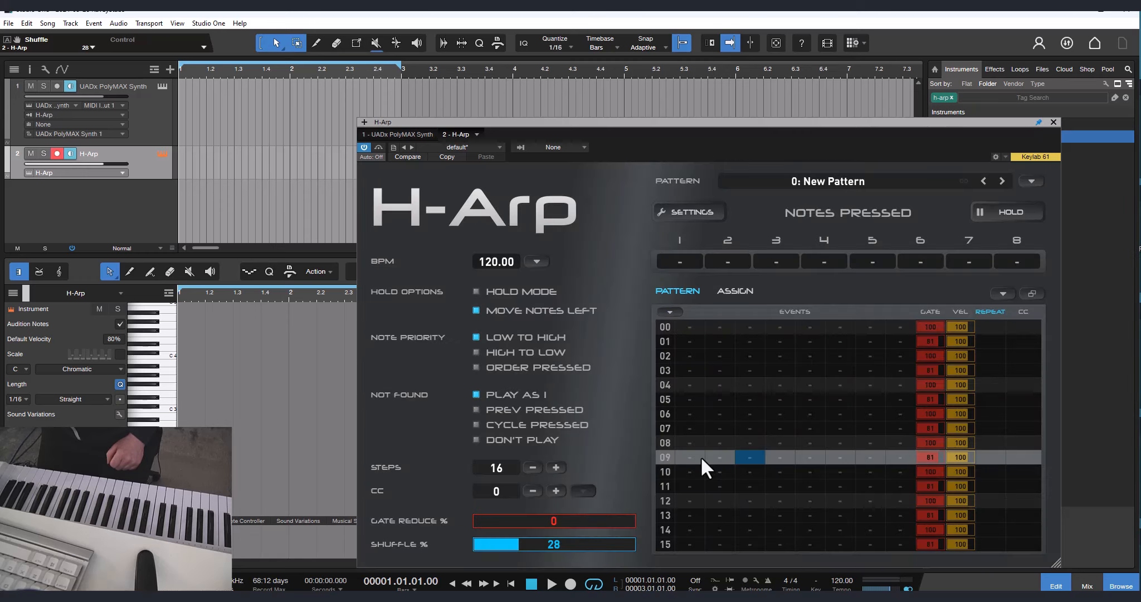
pyautogui.write('123')
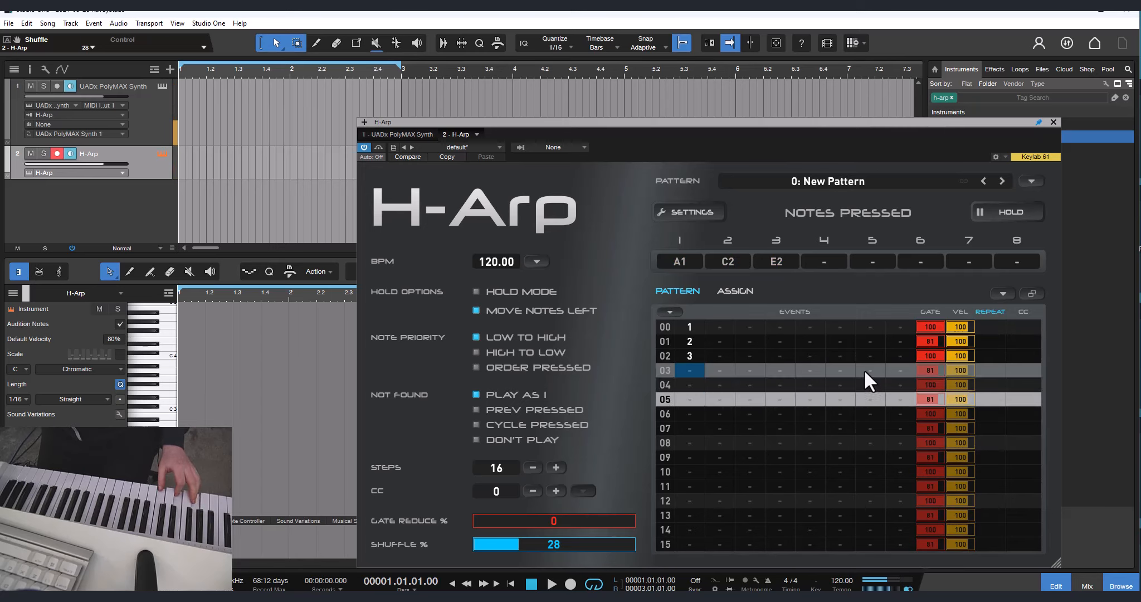
# - Audition the A1-C2-E2 chord with High to Low and Order Pressed note priority, and return the priority to Low to High
pyautogui.click(505, 351)
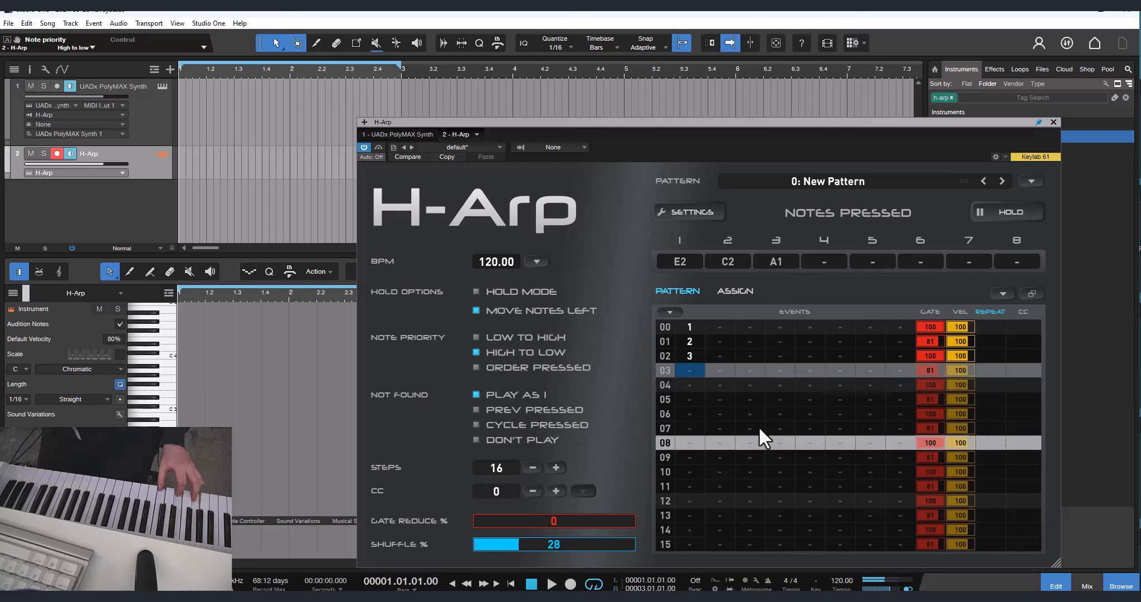
pyautogui.click(533, 337)
pyautogui.click(543, 352)
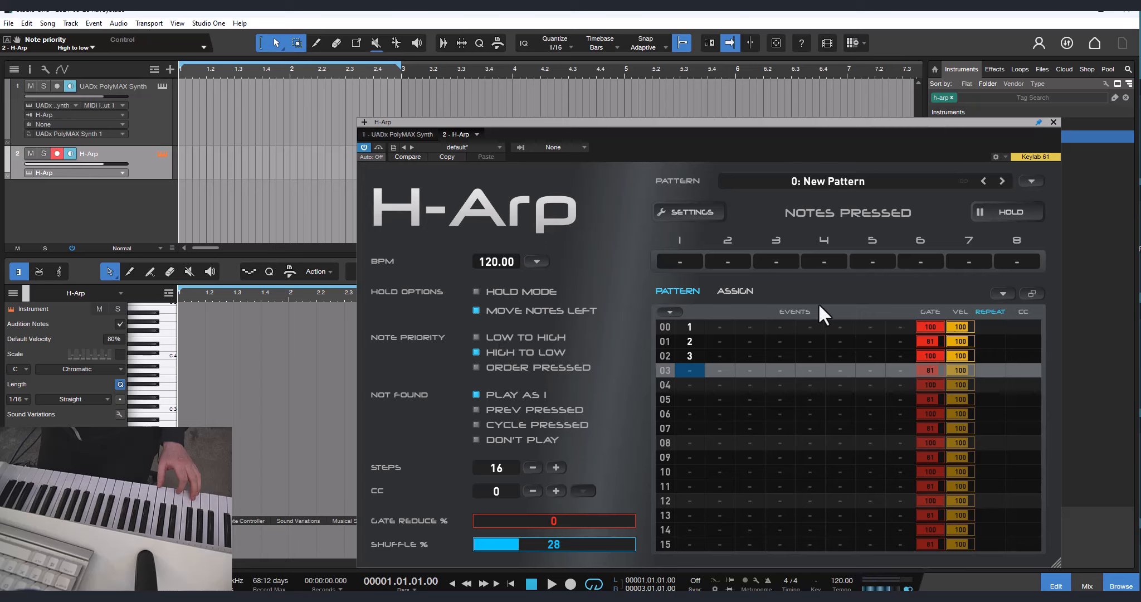
pyautogui.click(545, 371)
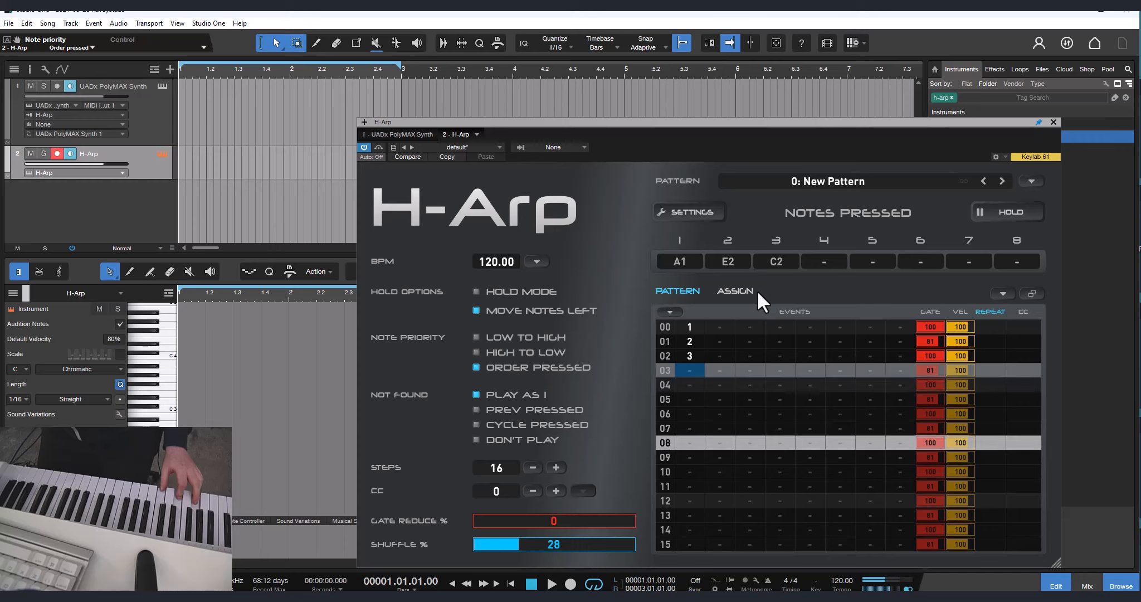
pyautogui.click(693, 327)
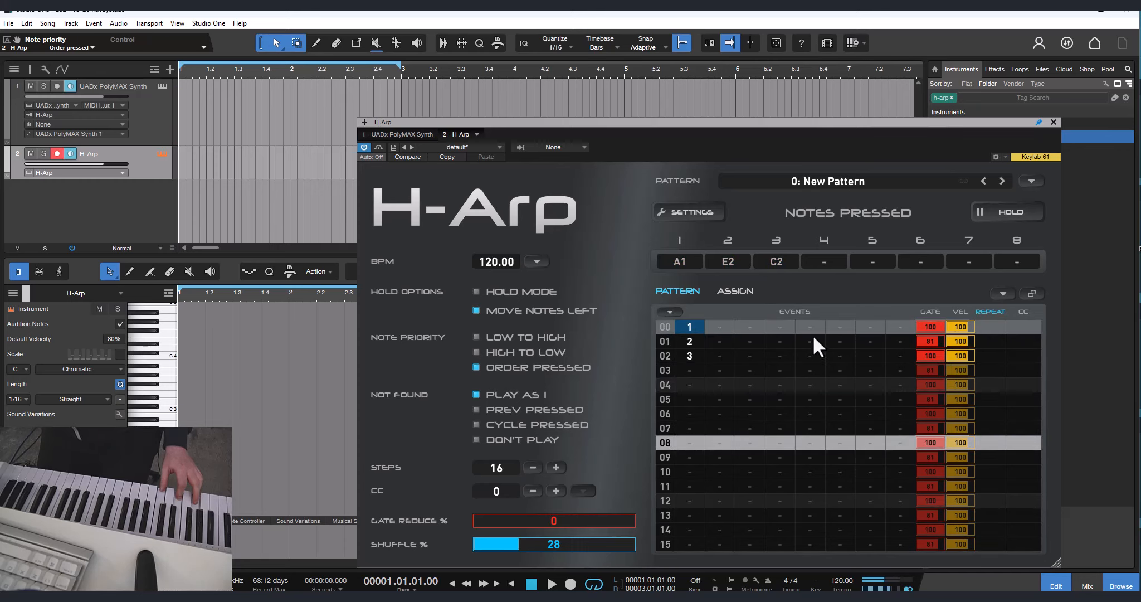
pyautogui.click(528, 339)
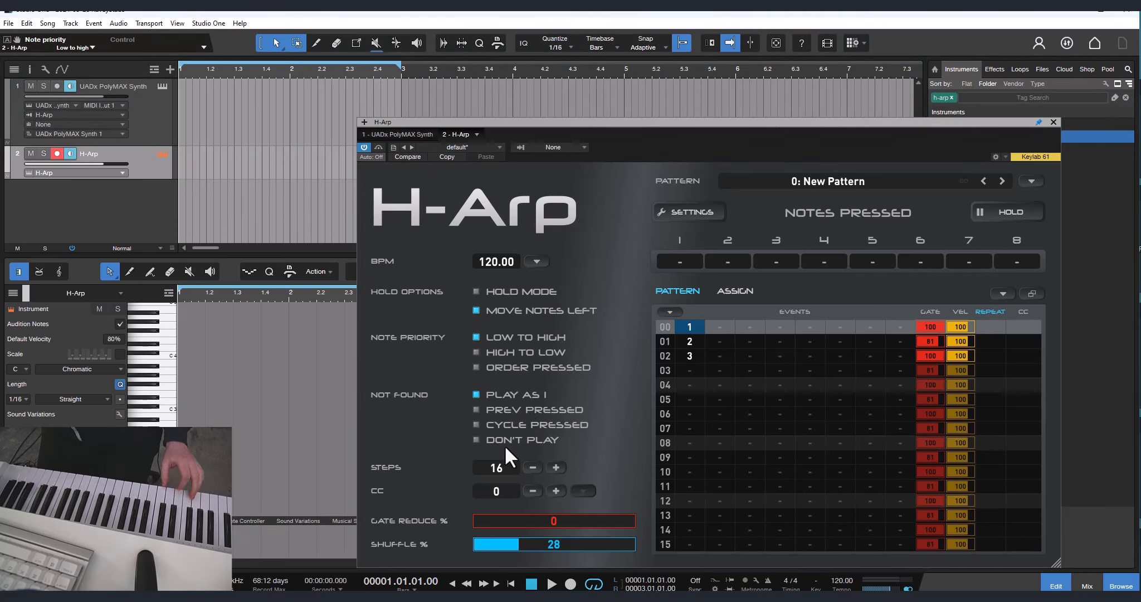
# - Enter events 4, 5 and 6 on steps 04, 05 and 06 of the pattern
pyautogui.click(695, 381)
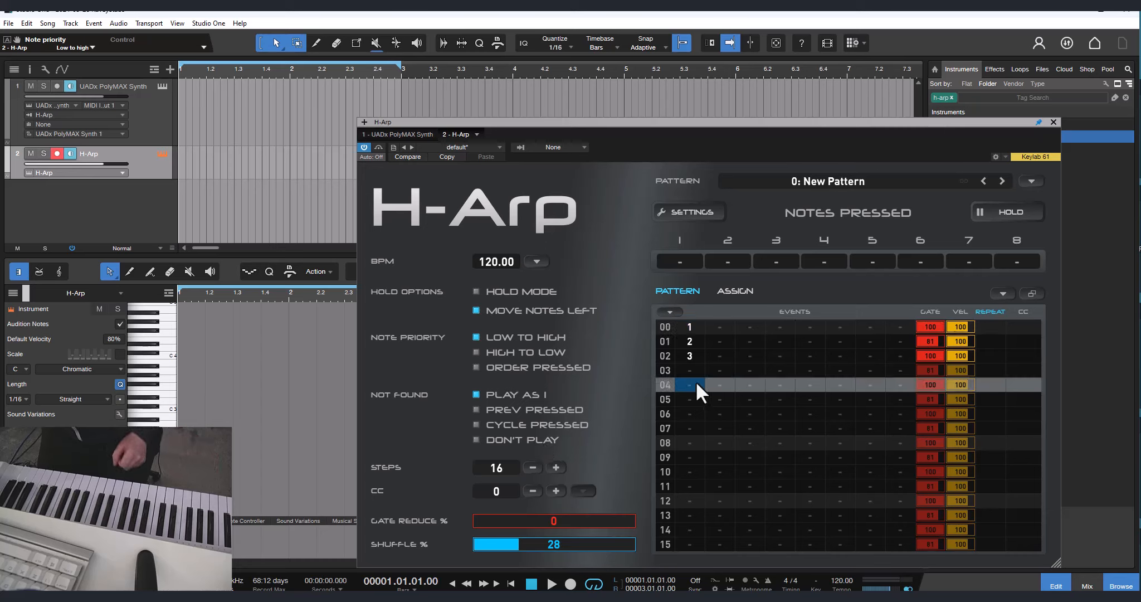
pyautogui.write('45')
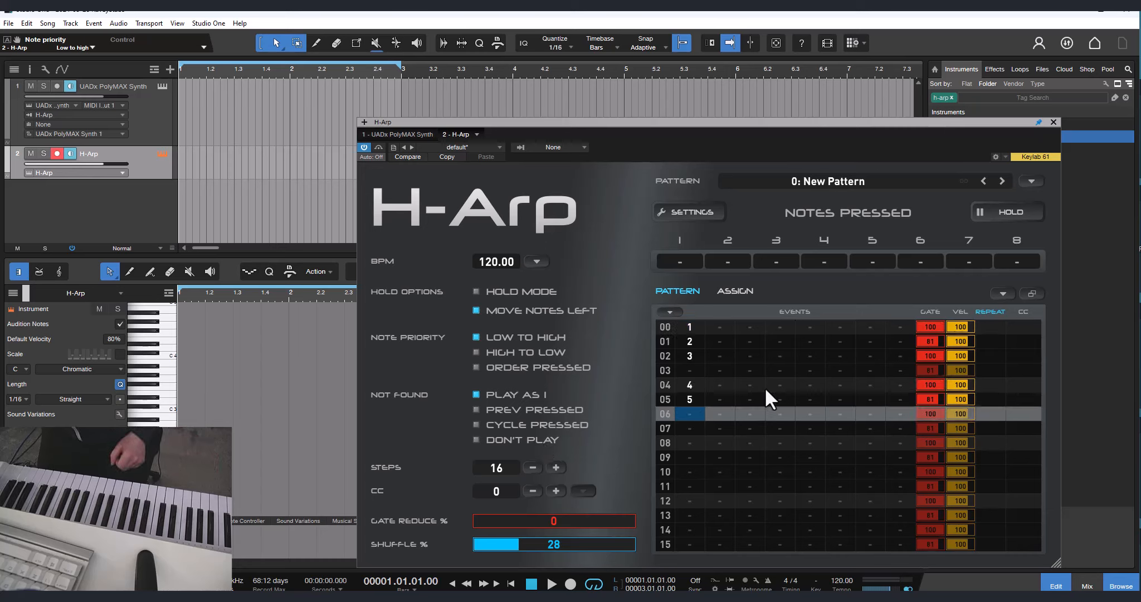
pyautogui.write('6')
pyautogui.press('Down')
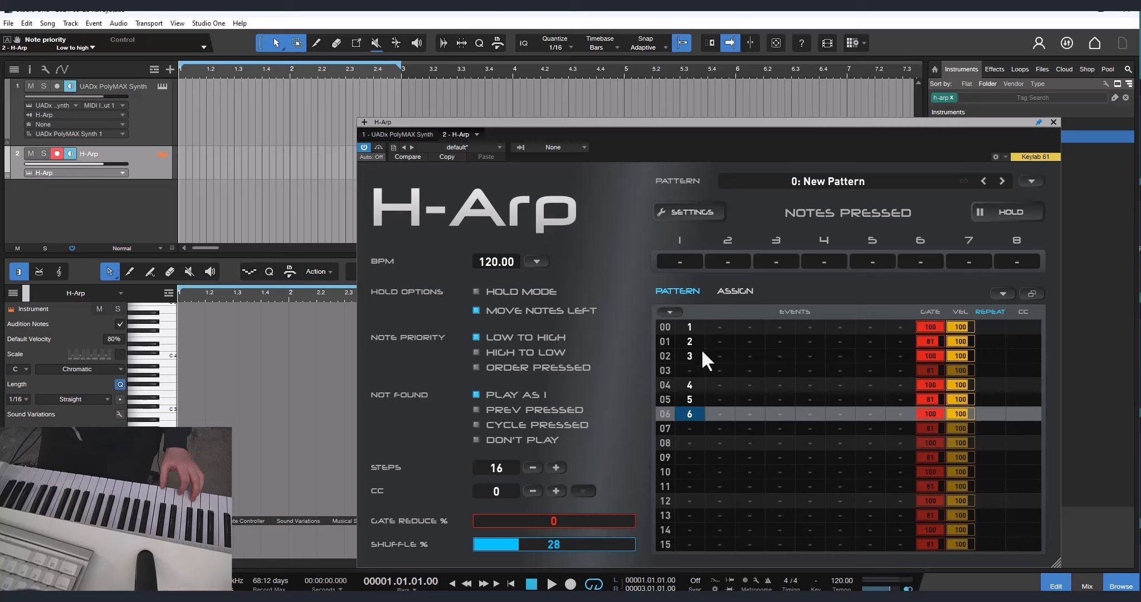
# - Set the Not Found option to Prev Pressed and check it against the events on steps 04 and 05
pyautogui.click(684, 407)
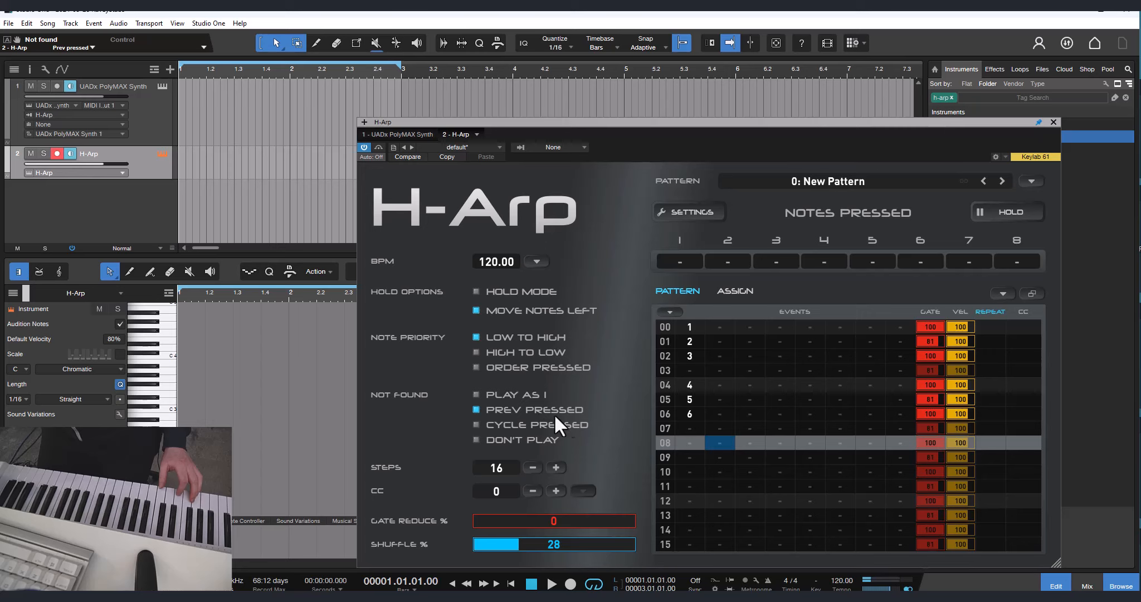
pyautogui.click(688, 387)
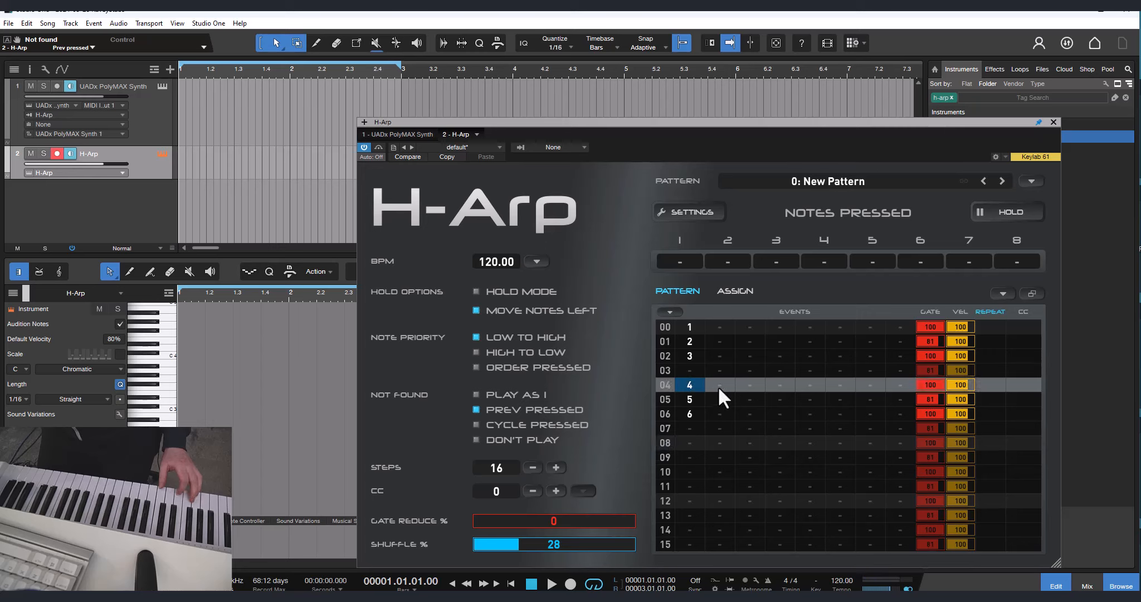
pyautogui.click(688, 399)
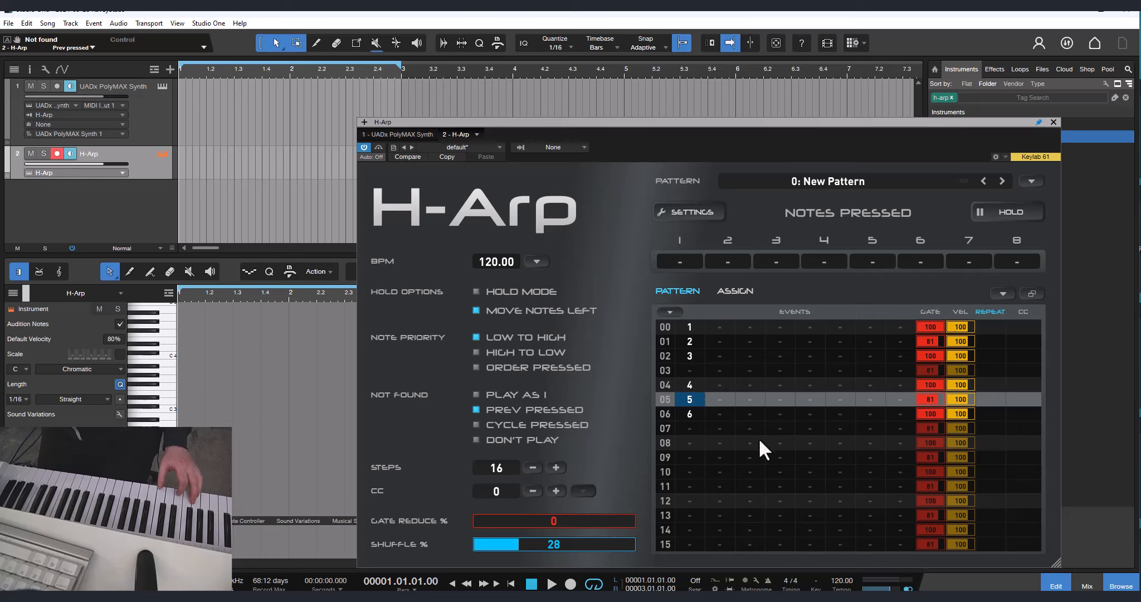
pyautogui.click(690, 486)
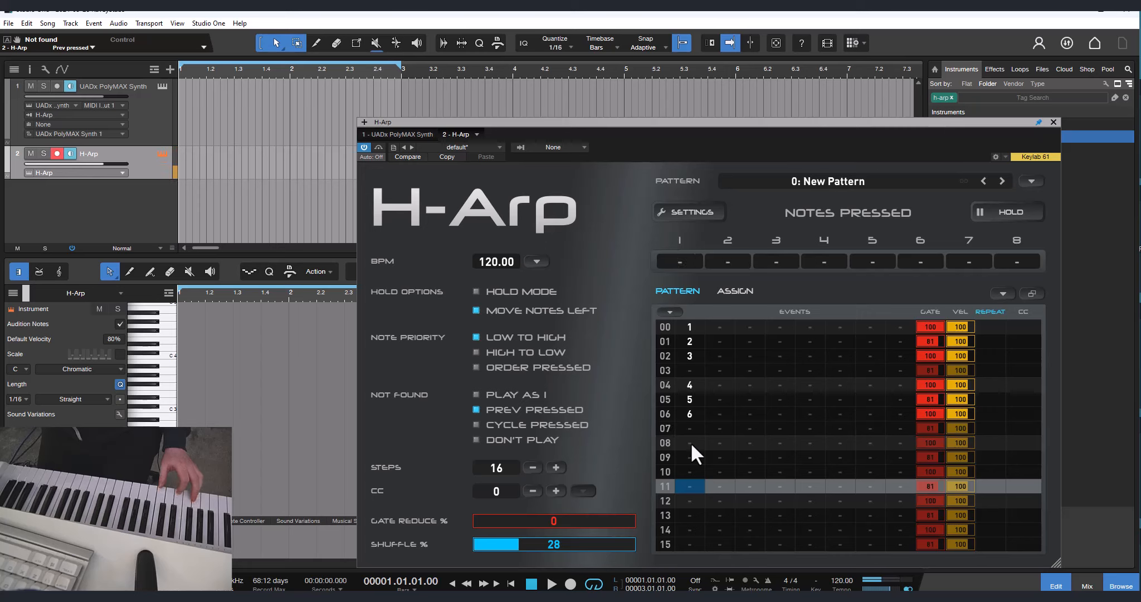
# - Try the Cycle Pressed and Don't Play options for notes not found, and return the setting to Play as 1
pyautogui.click(521, 427)
pyautogui.moveTo(692, 383); pyautogui.dragTo(688, 412)
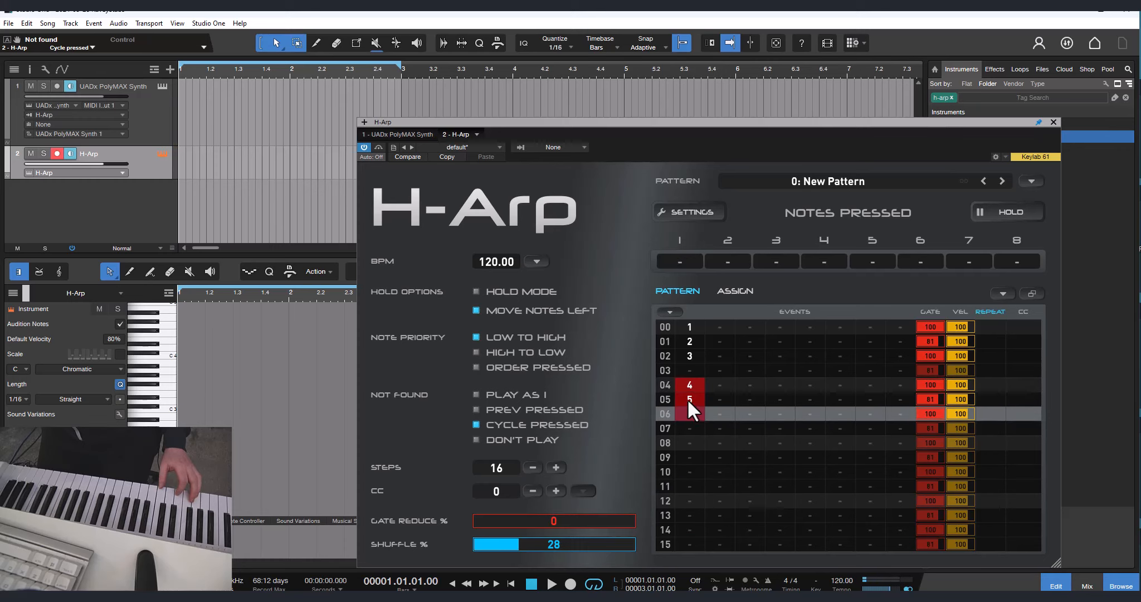
pyautogui.moveTo(687, 324); pyautogui.dragTo(688, 360)
pyautogui.click(690, 397)
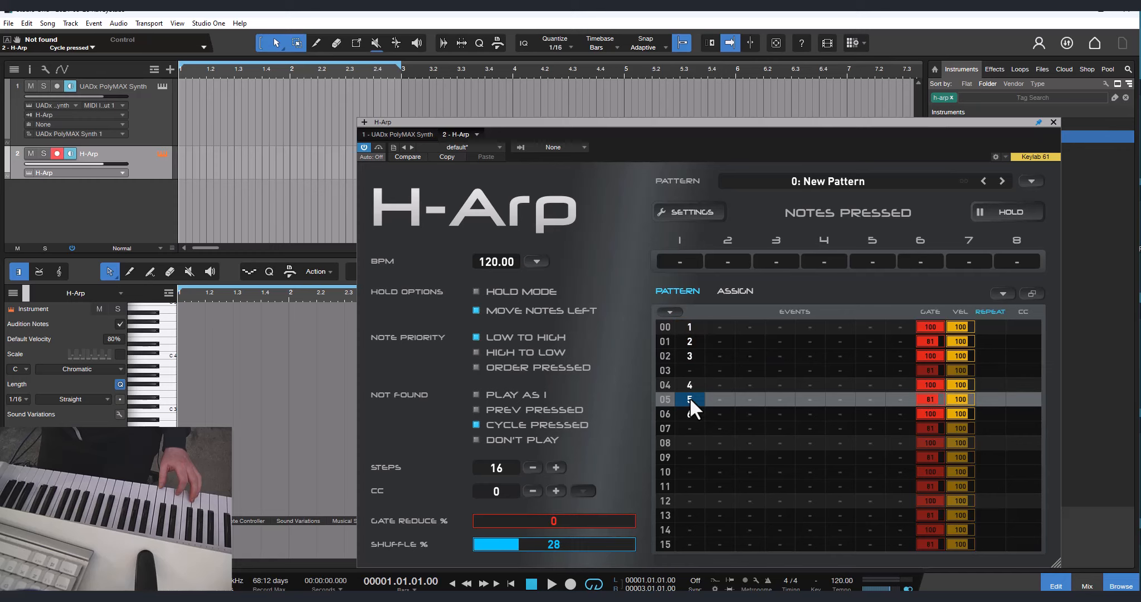
pyautogui.click(687, 387)
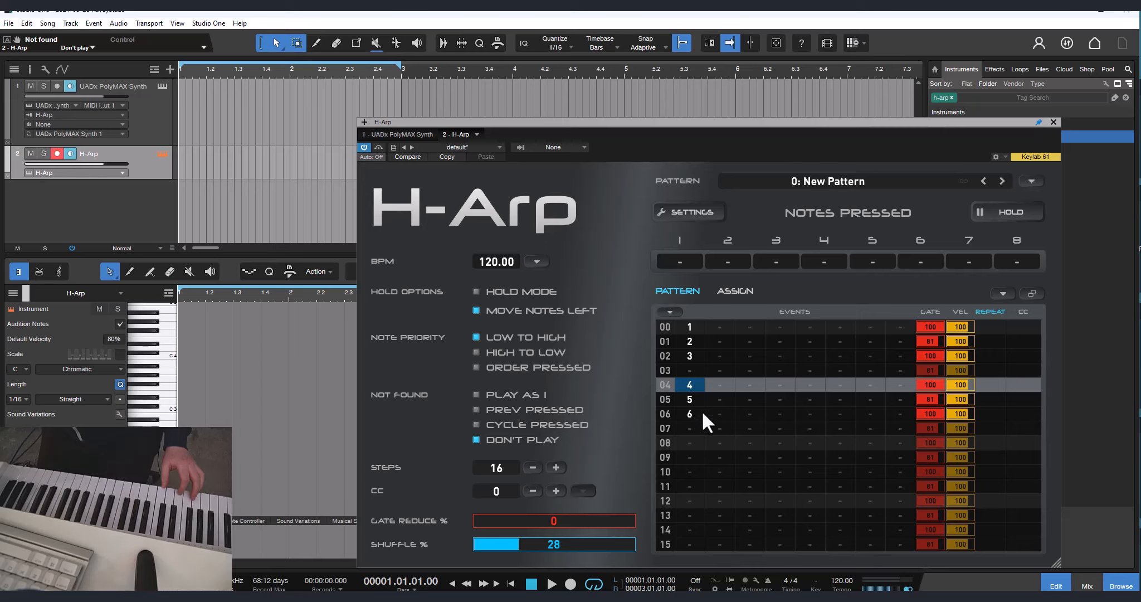
pyautogui.click(516, 397)
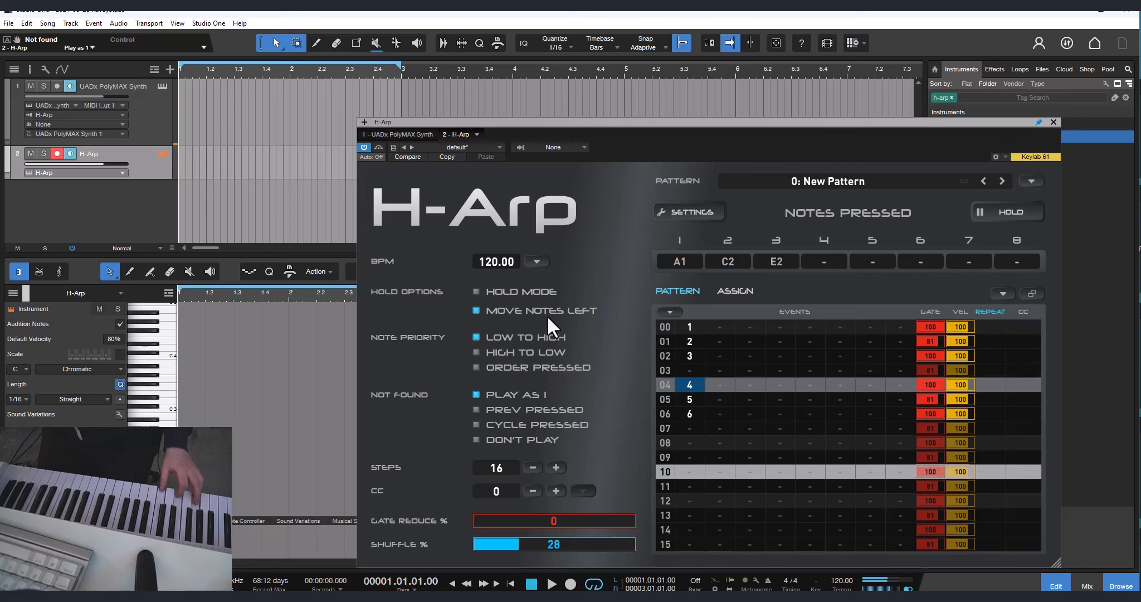
# - Toggle Move Notes Left while auditioning held chords, and delete events 4, 5 and 6 from steps 04 to 06
pyautogui.click(502, 312)
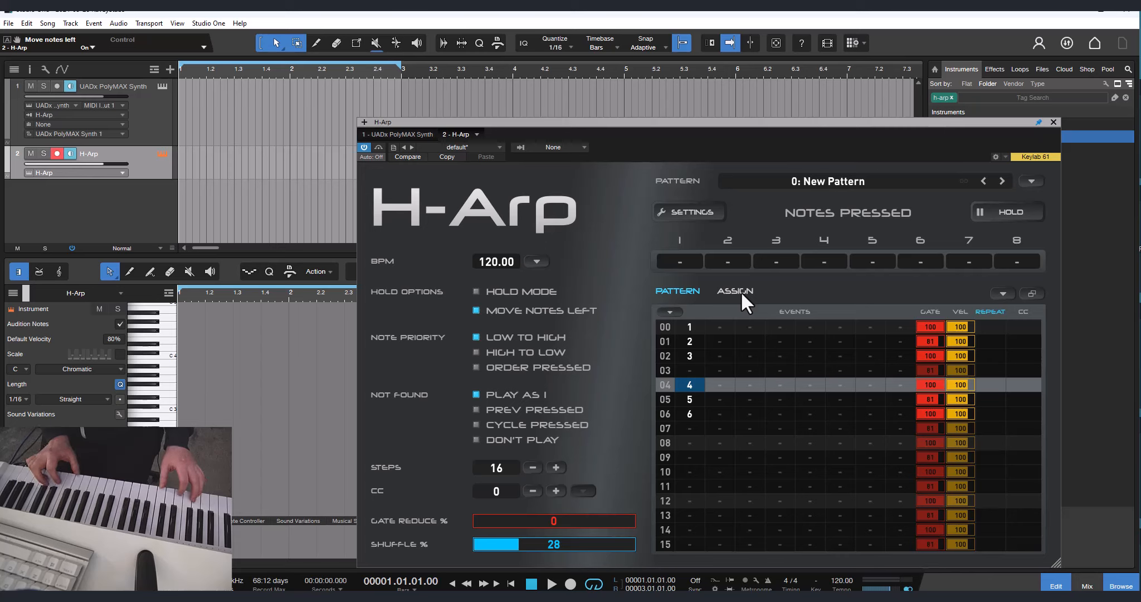
pyautogui.moveTo(676, 390); pyautogui.dragTo(690, 415)
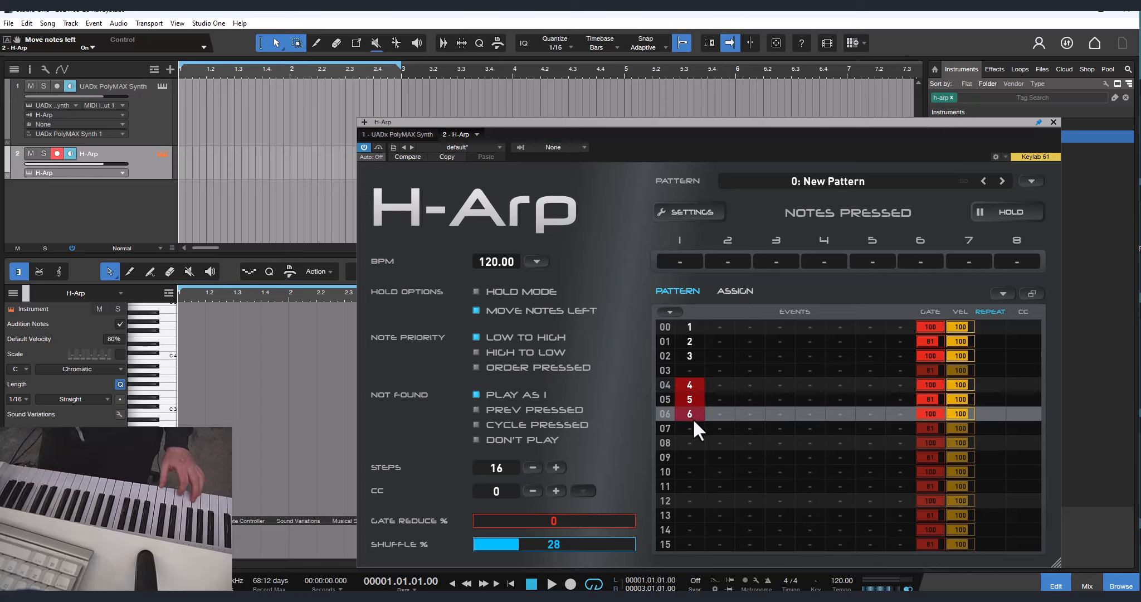
pyautogui.press('Delete')
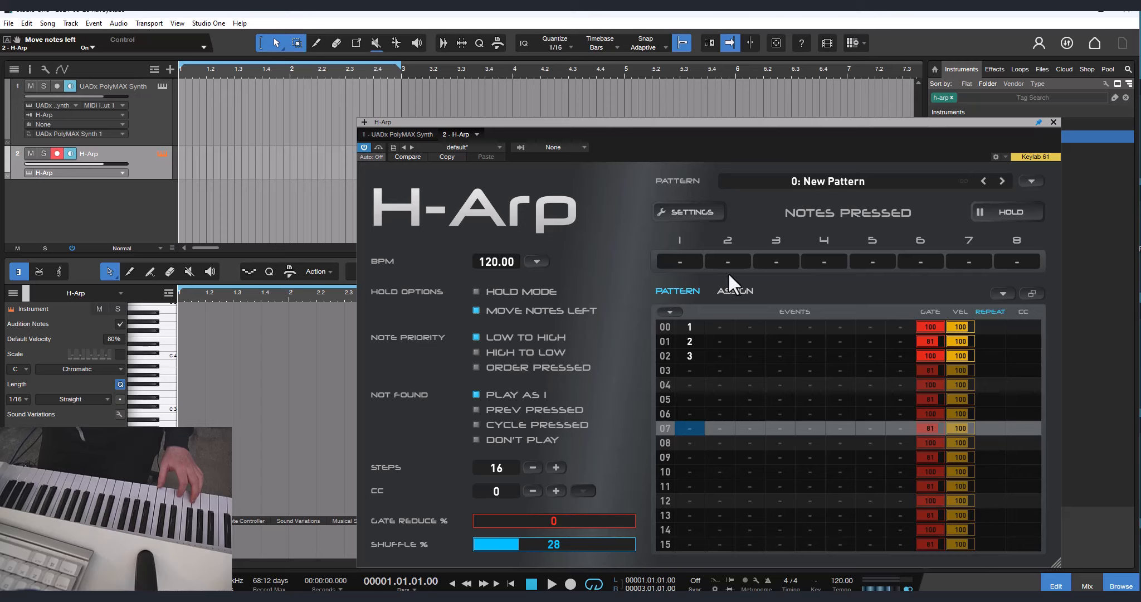
# - Audition with Move Notes Left off, re-enter the events on steps 04 to 06, turn the option back on and remove those events
pyautogui.click(524, 313)
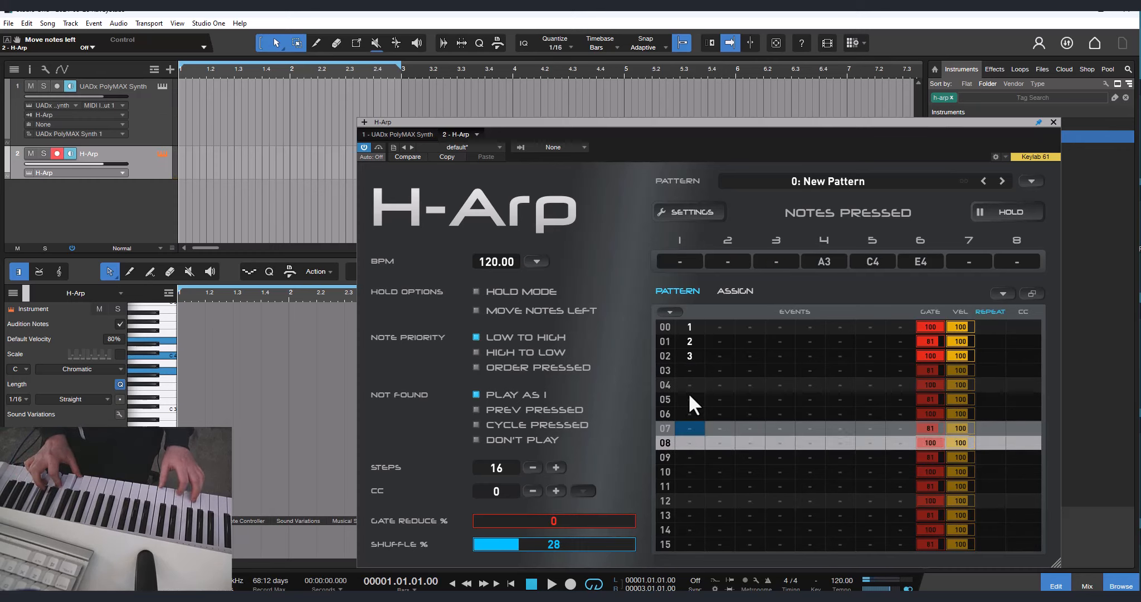
pyautogui.click(687, 385)
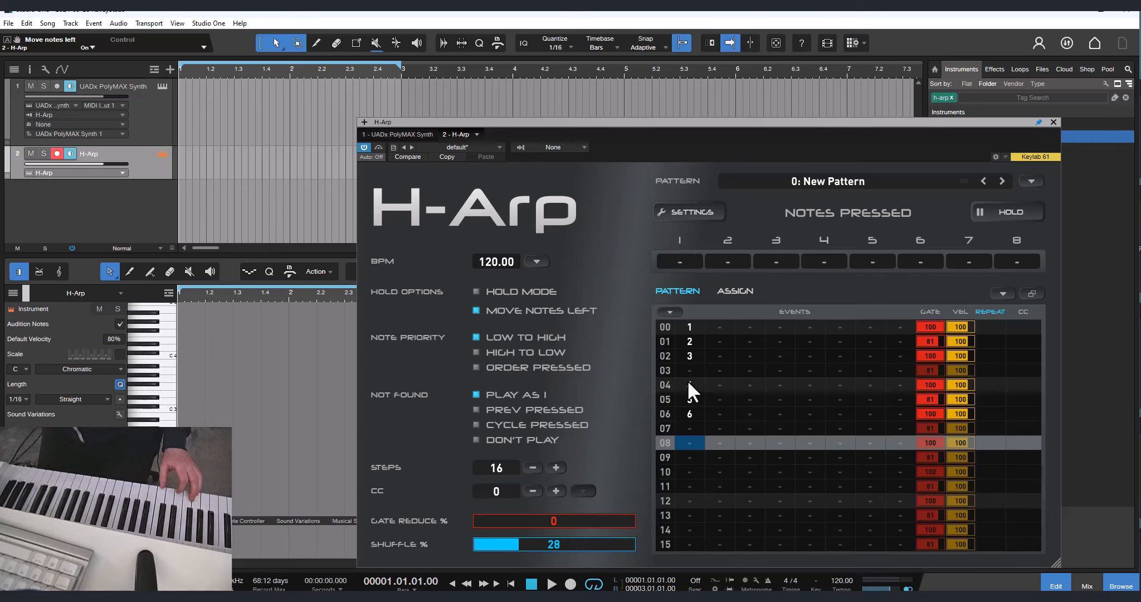
pyautogui.moveTo(687, 380); pyautogui.dragTo(690, 411)
pyautogui.press('Delete')
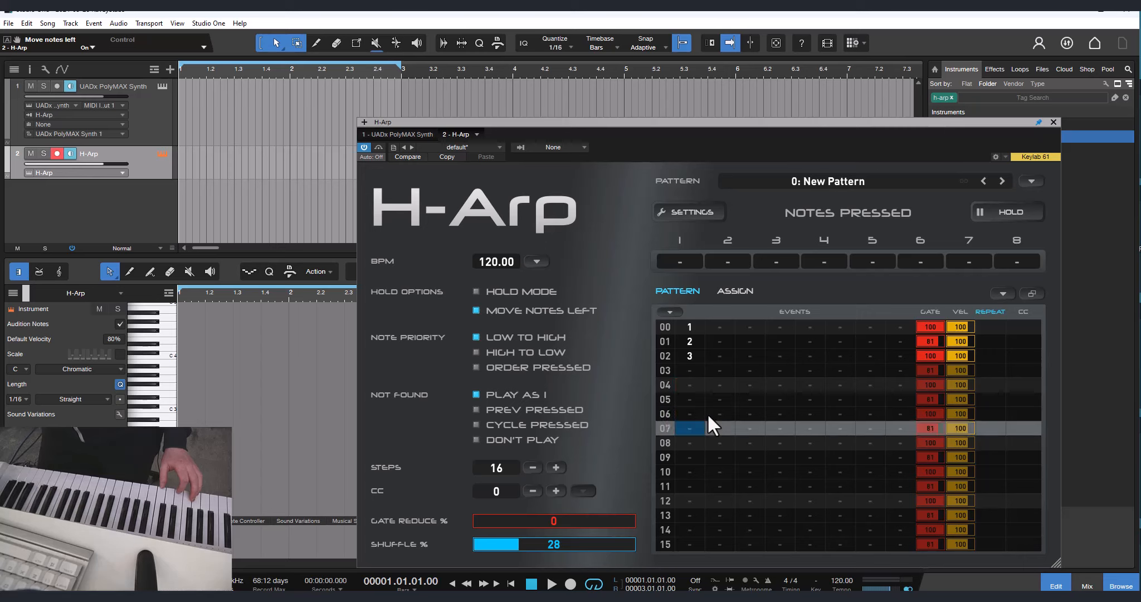
# - Fill all 16 steps by repeating the 1-2-3 sequence from steps 00 to 02, and release the held D2-F2-A2 chord
pyautogui.moveTo(693, 324); pyautogui.dragTo(689, 352)
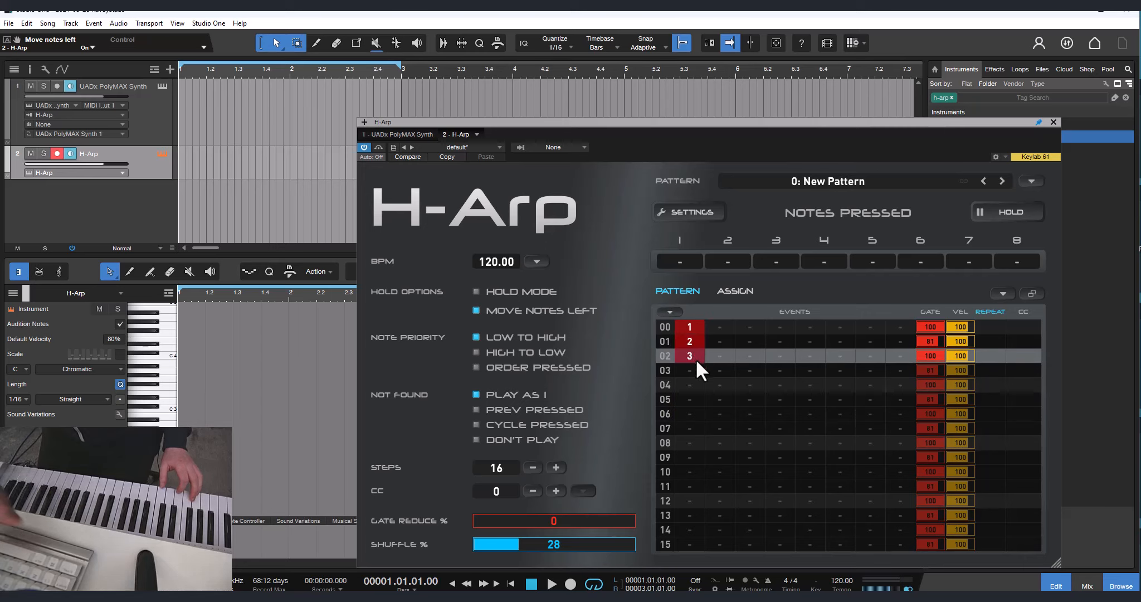
pyautogui.hotkey('ctrl', 'd')
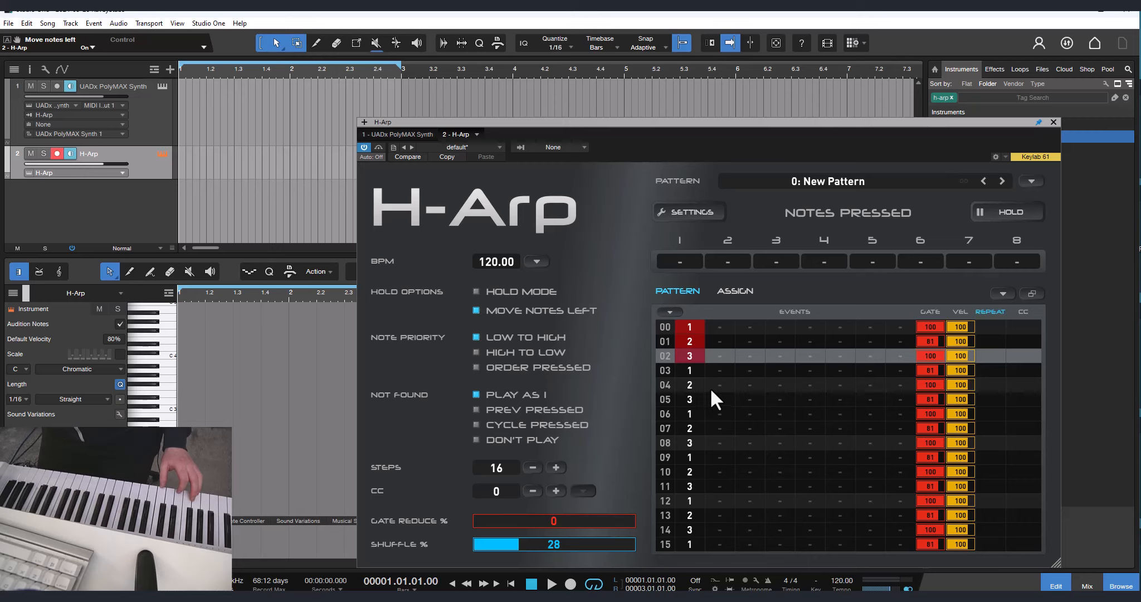
pyautogui.click(721, 399)
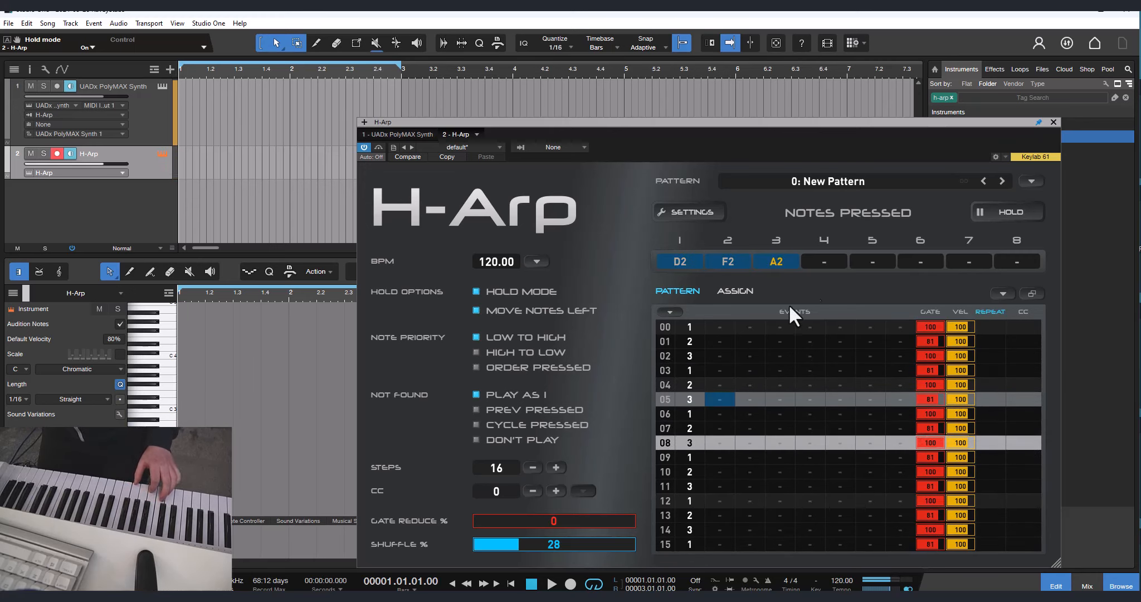
pyautogui.click(1021, 215)
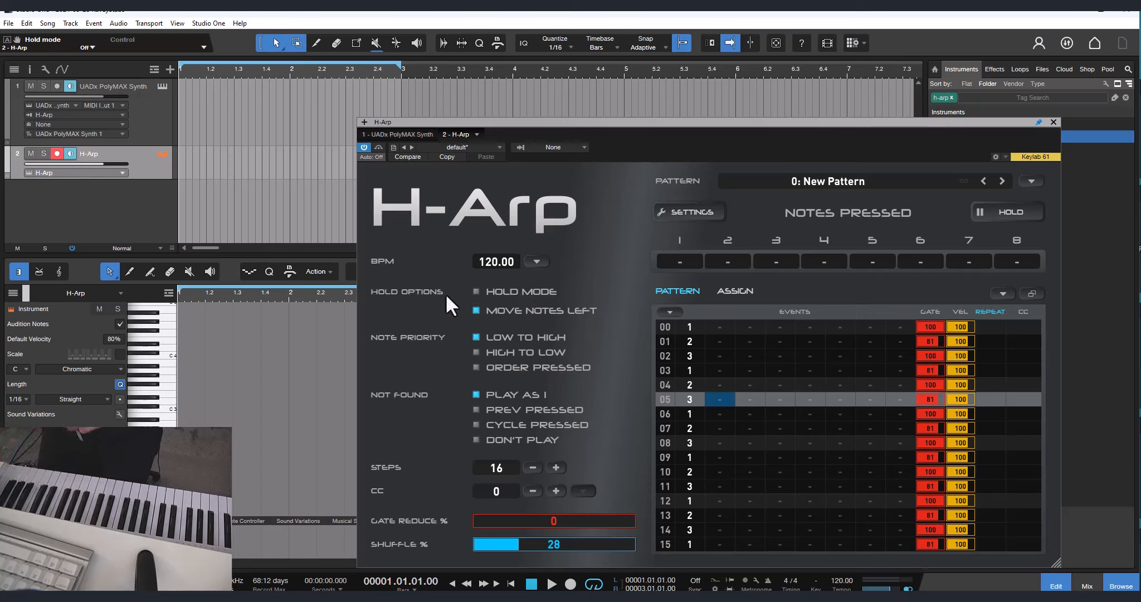
# - Export the just played note performance to the start of the UADx PolyMAX Synth track, move the H-Arp window aside and play the clip
pyautogui.click(1003, 291)
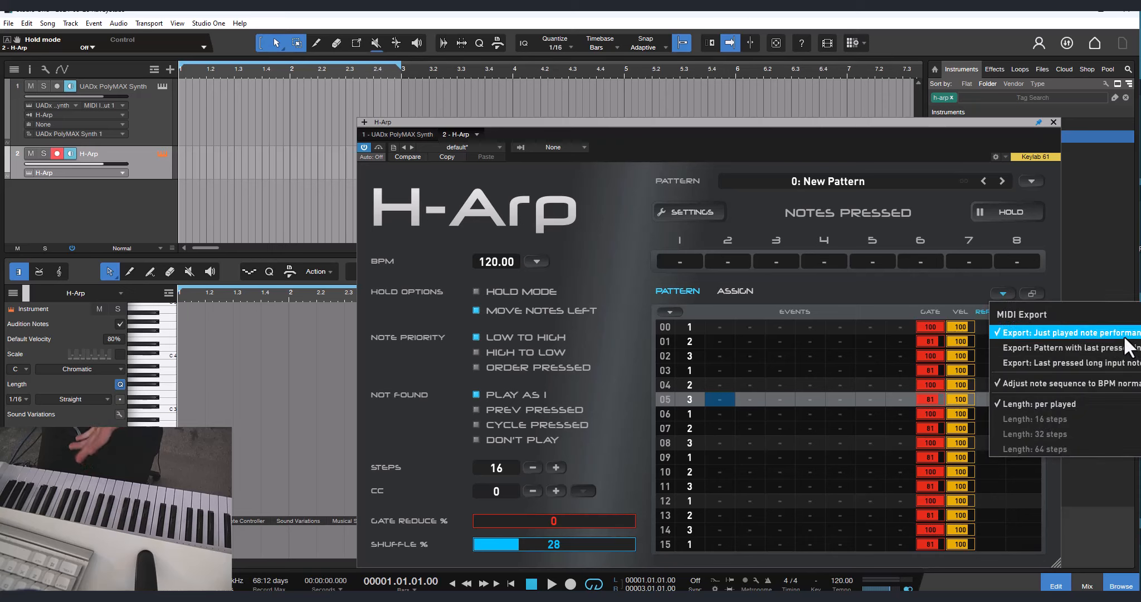
pyautogui.click(1002, 293)
pyautogui.moveTo(1031, 297); pyautogui.dragTo(186, 117)
pyautogui.moveTo(503, 132); pyautogui.dragTo(872, 208)
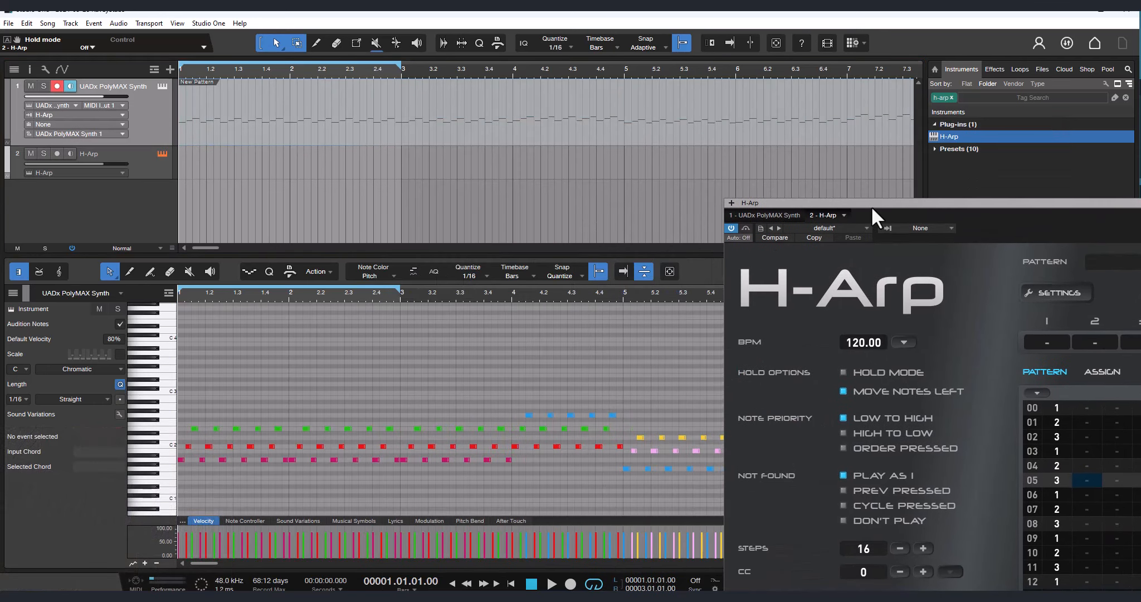
pyautogui.click(349, 12)
pyautogui.press('space')
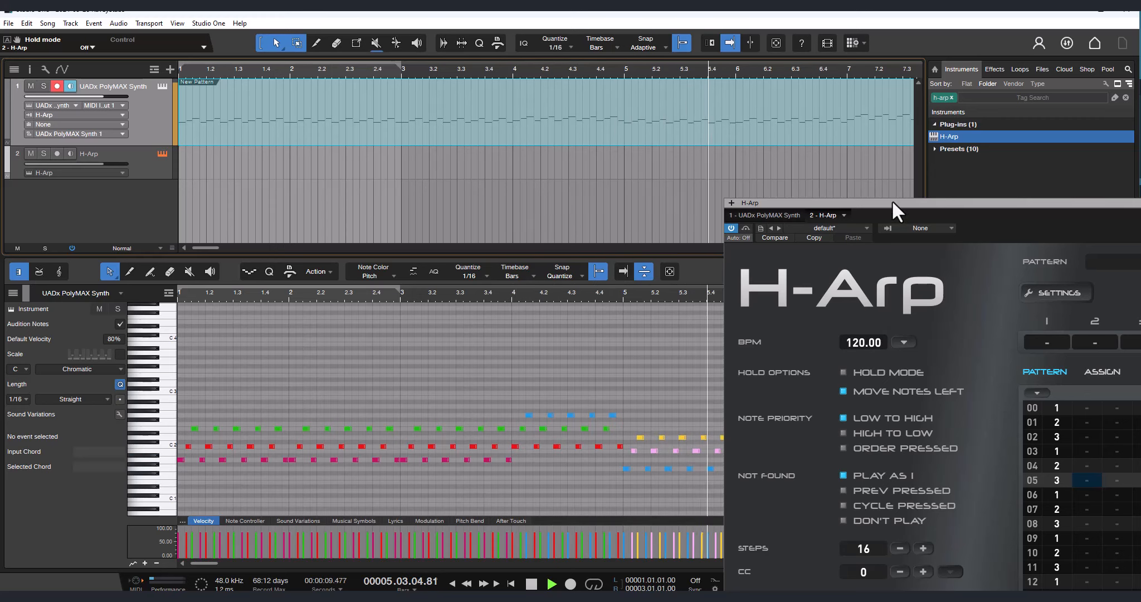
# - Move the H-Arp window back over the arrangement and delete the exported New Pattern clip from the PolyMAX track
pyautogui.moveTo(883, 205); pyautogui.dragTo(348, 181)
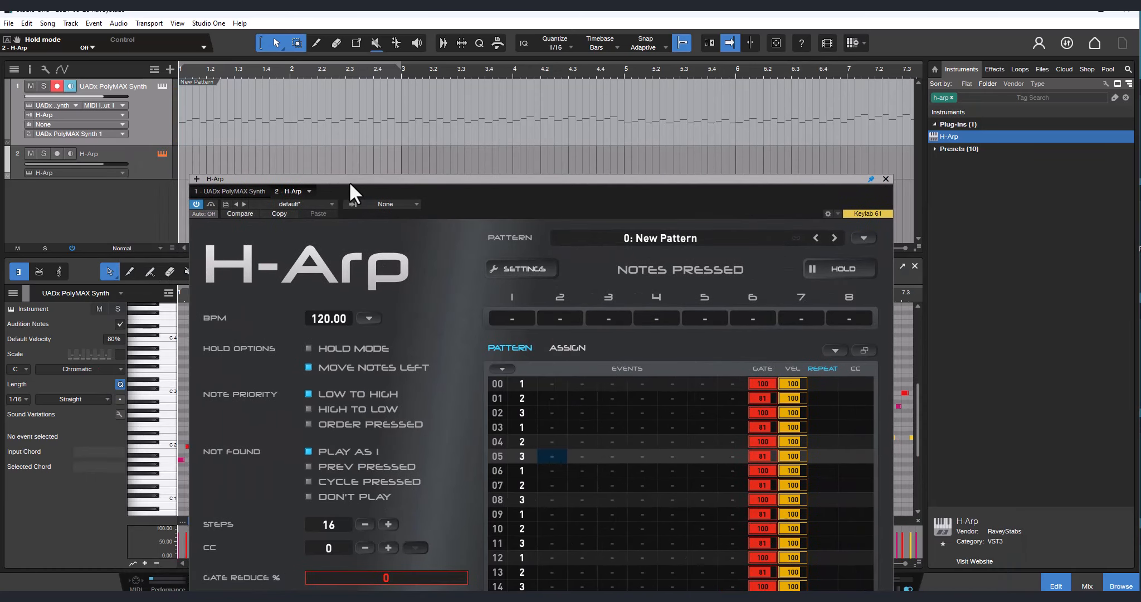
pyautogui.click(322, 136)
pyautogui.press('Delete')
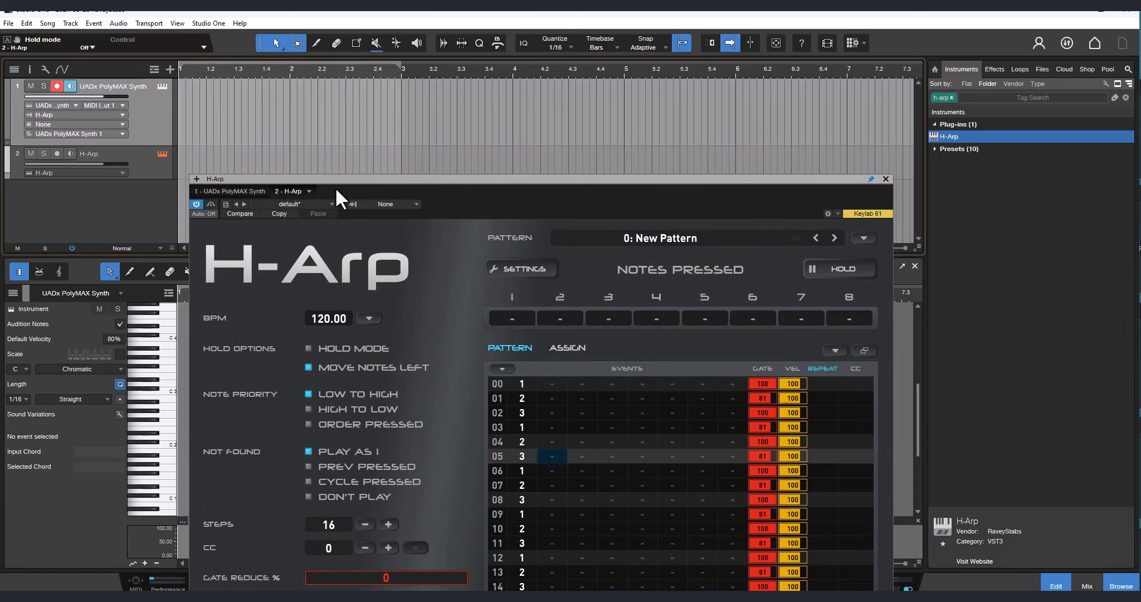
# - Reposition the H-Arp window and shorten the emptied pattern from 16 to 3 steps
pyautogui.moveTo(340, 188); pyautogui.dragTo(411, 199)
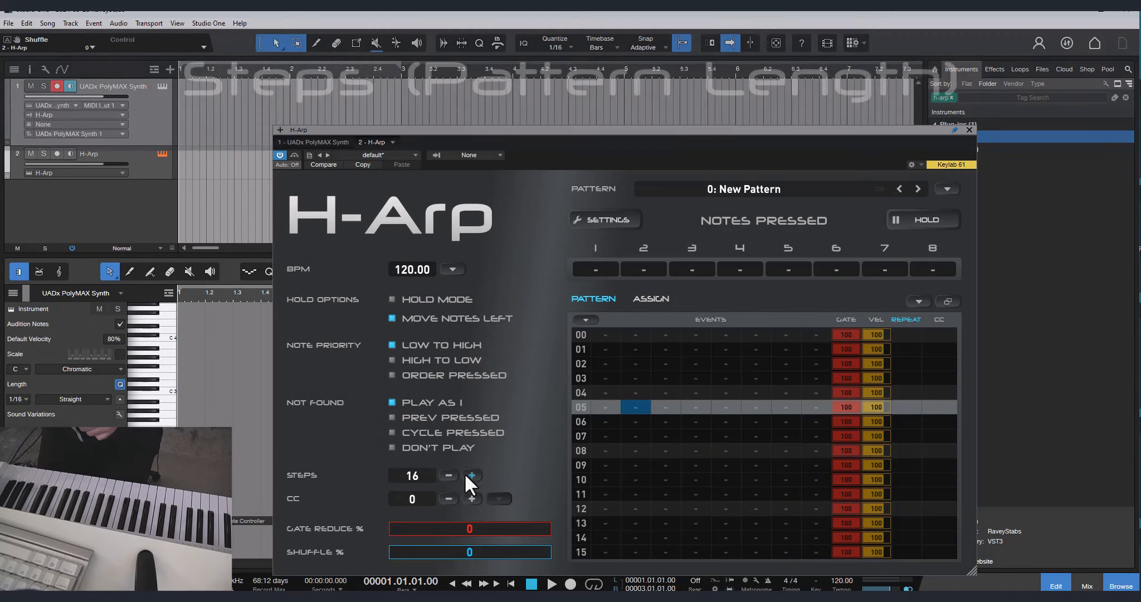
pyautogui.click(448, 476)
pyautogui.click(448, 477)
pyautogui.click(448, 477)
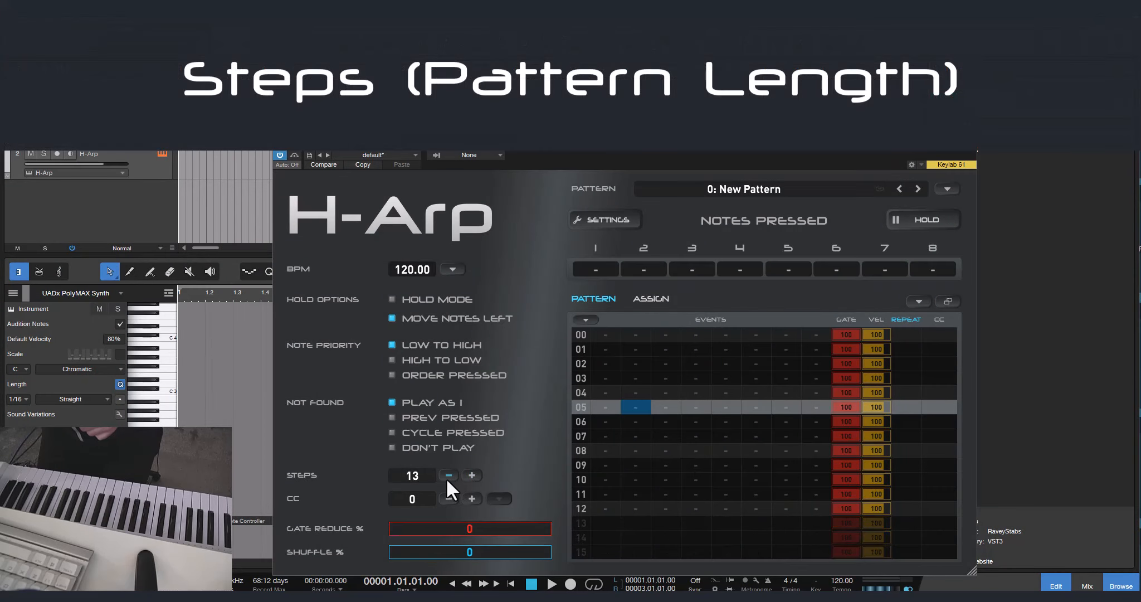
pyautogui.tripleClick(445, 478)
pyautogui.tripleClick(446, 478)
pyautogui.tripleClick(445, 478)
pyautogui.click(445, 478)
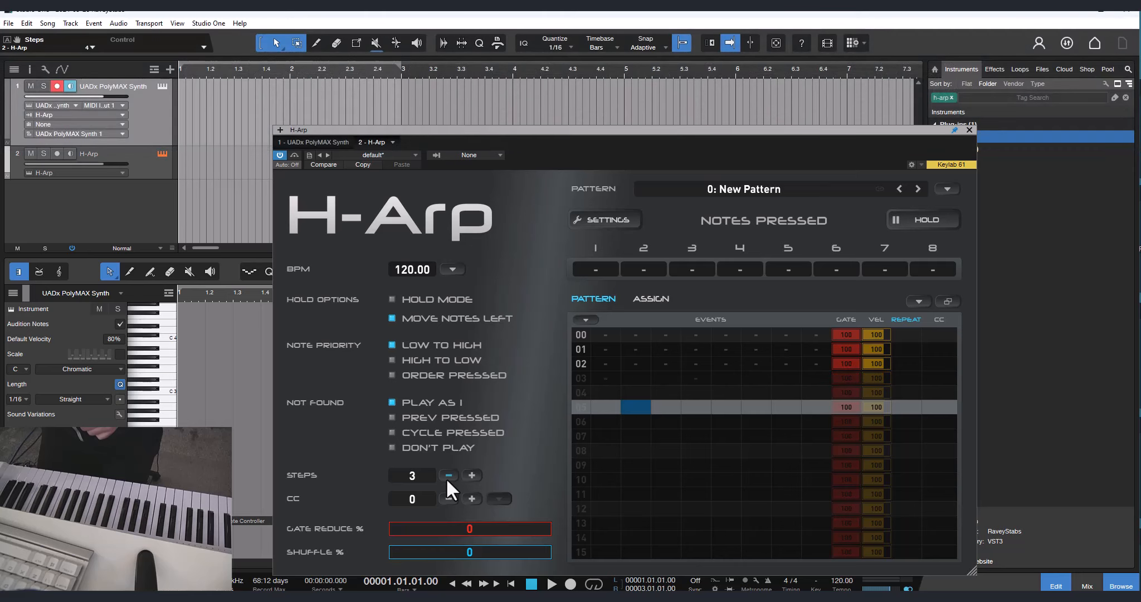
# - Enter events 1, 2 and 3 on steps 00 to 02, enable monitoring on the H-Arp track and audition held chords
pyautogui.click(608, 335)
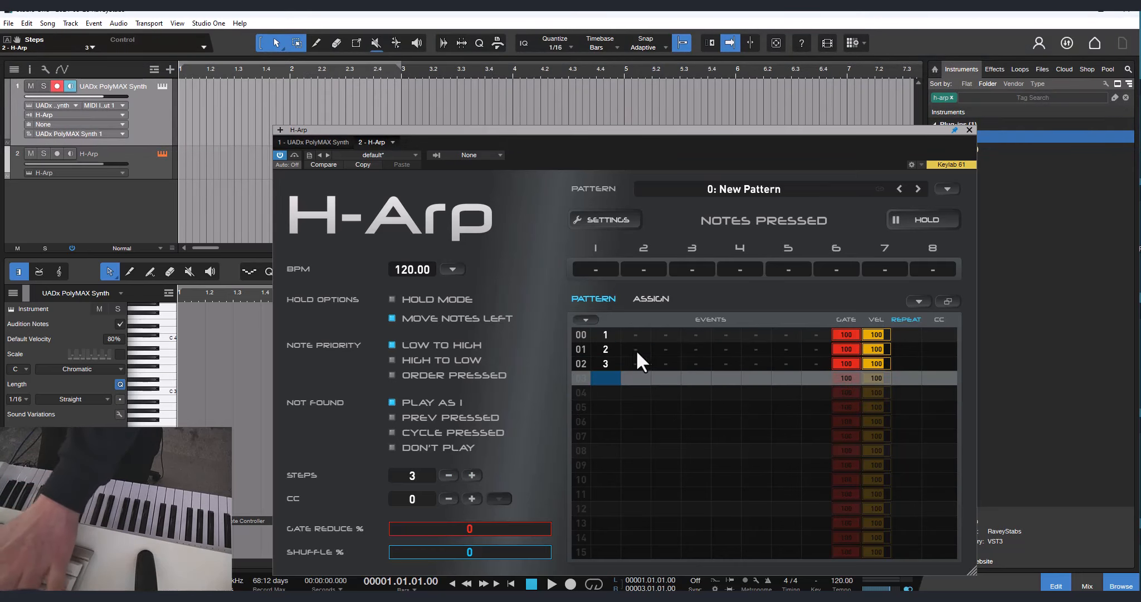
pyautogui.click(674, 349)
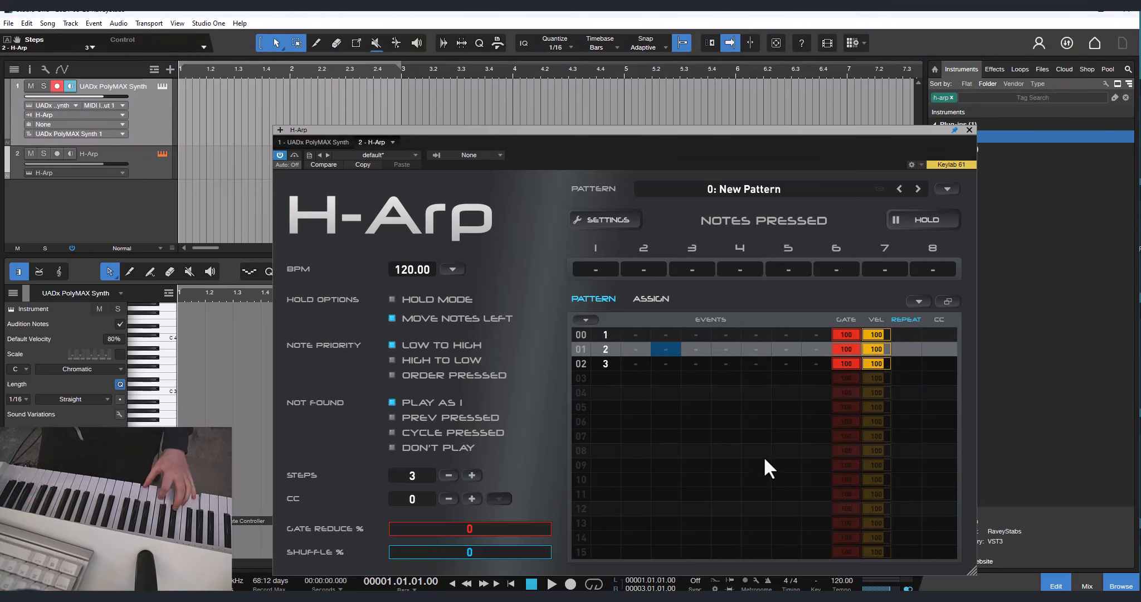
pyautogui.click(70, 154)
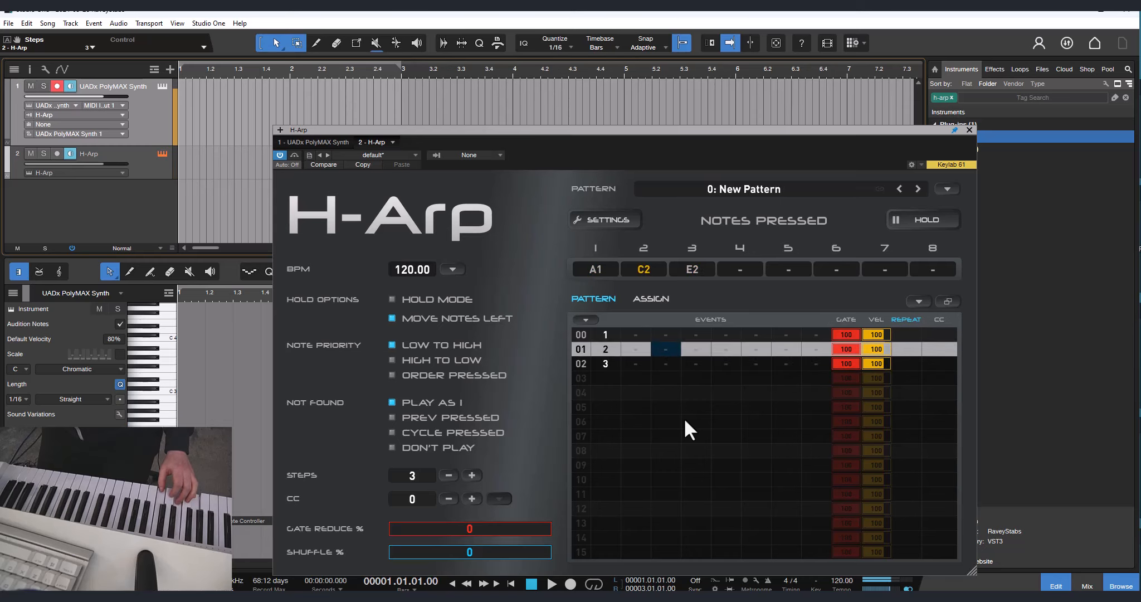
pyautogui.click(702, 421)
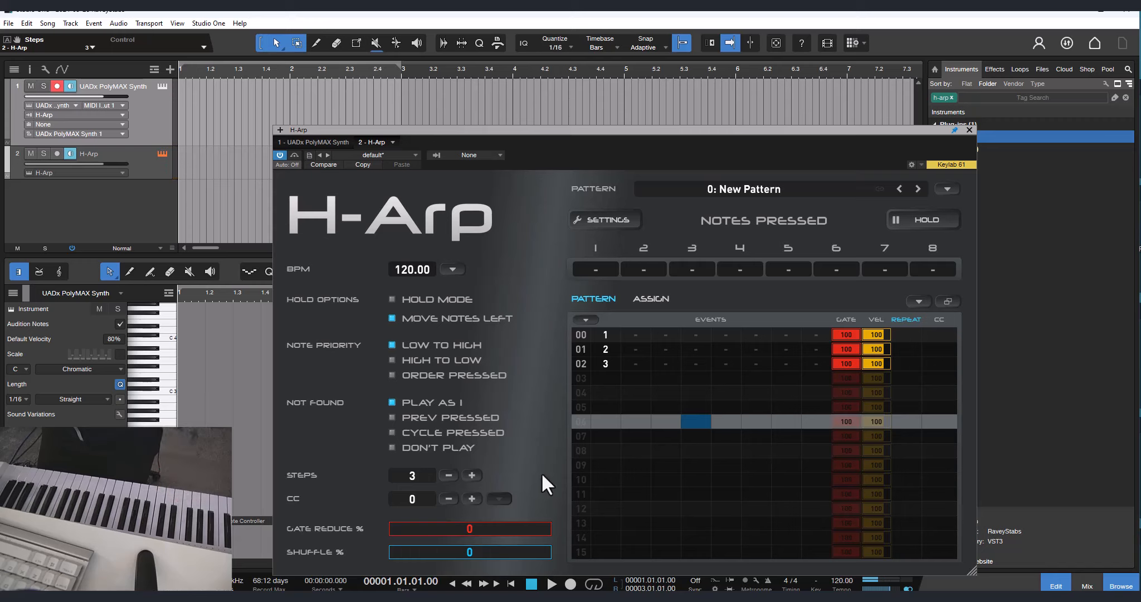
# - Try pattern lengths of 5 and 6 steps while holding A1-E2-G2, finishing at 5 steps
pyautogui.click(471, 475)
pyautogui.click(470, 474)
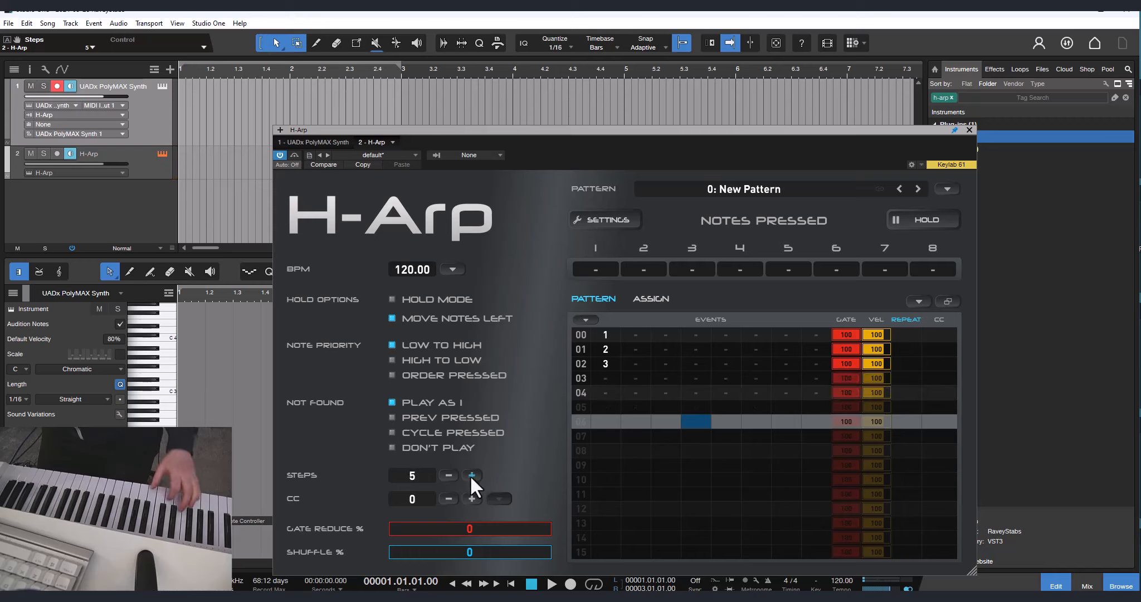
pyautogui.click(612, 380)
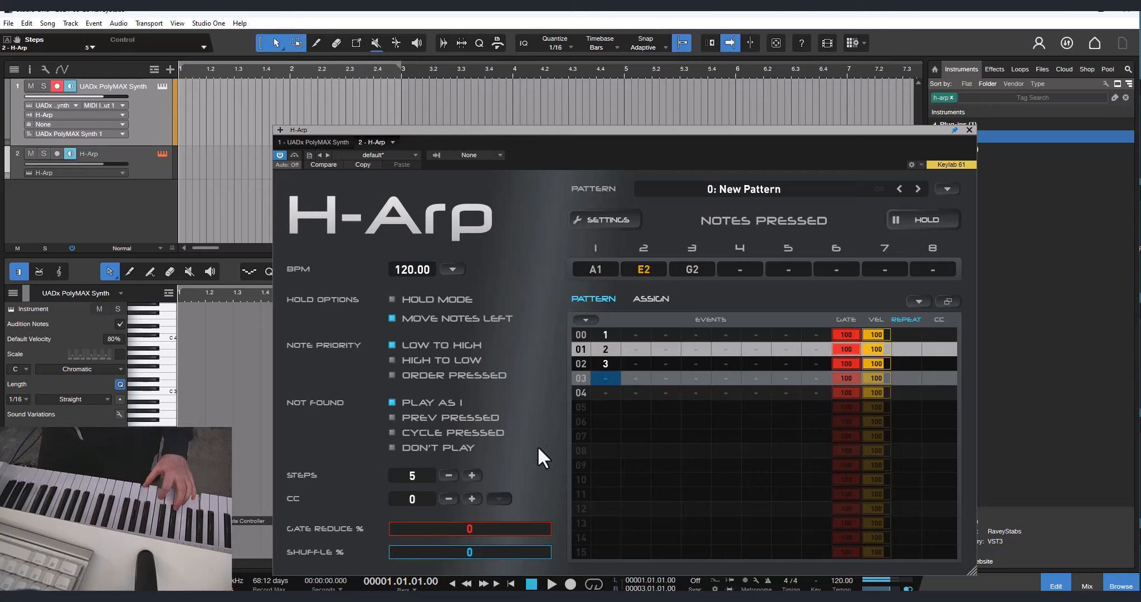
pyautogui.click(471, 475)
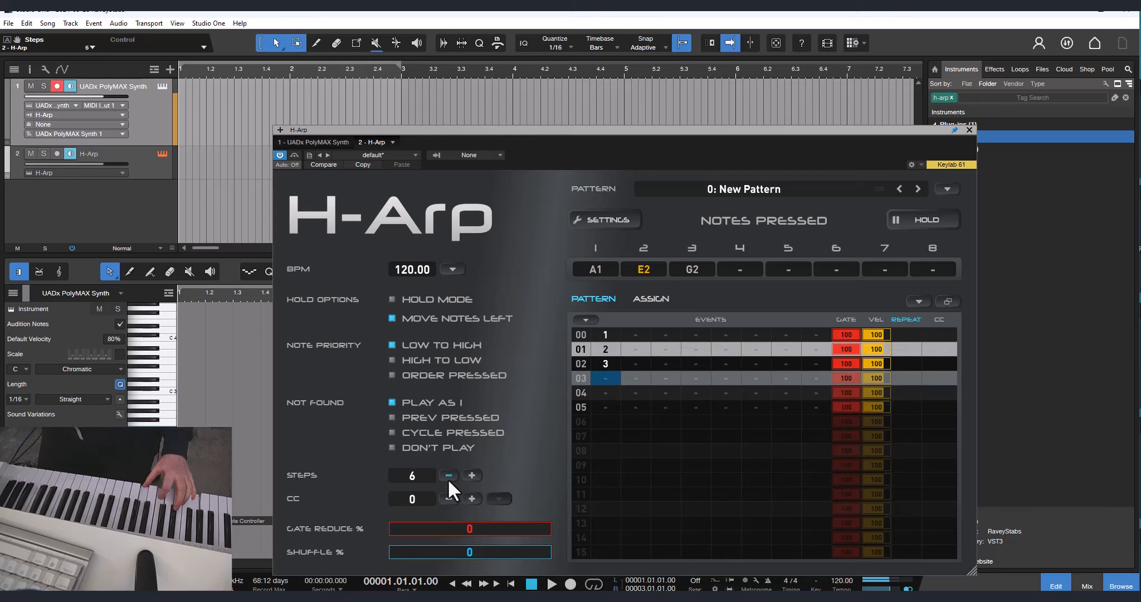
pyautogui.click(447, 476)
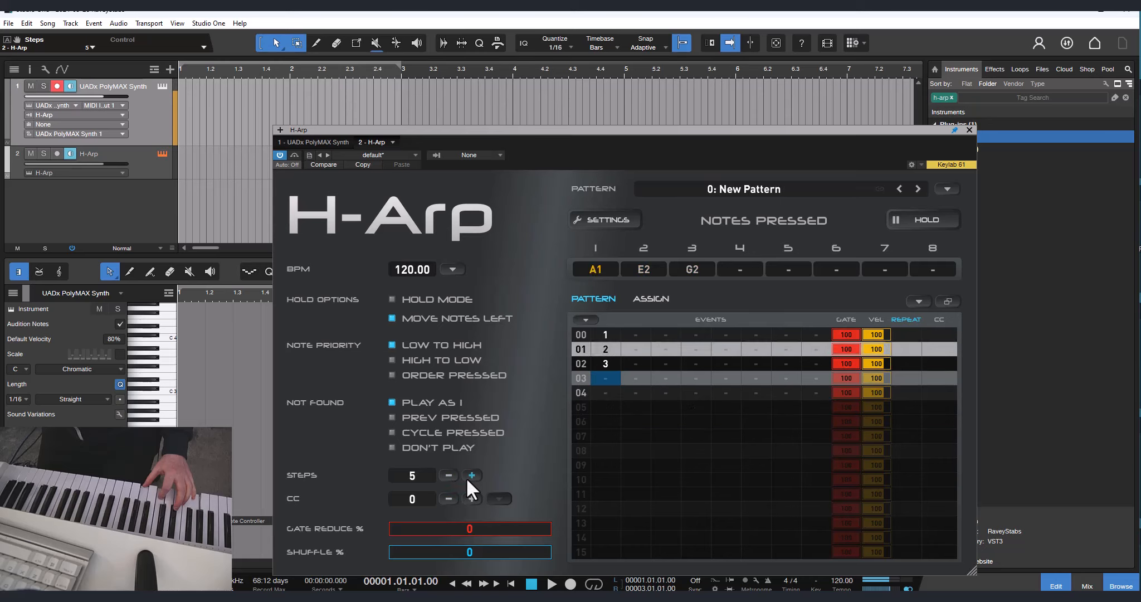
# - Reduce the pattern to 1 step while auditioning, and gradually lengthen it back to 16 steps
pyautogui.scroll(-3, 465, 477)
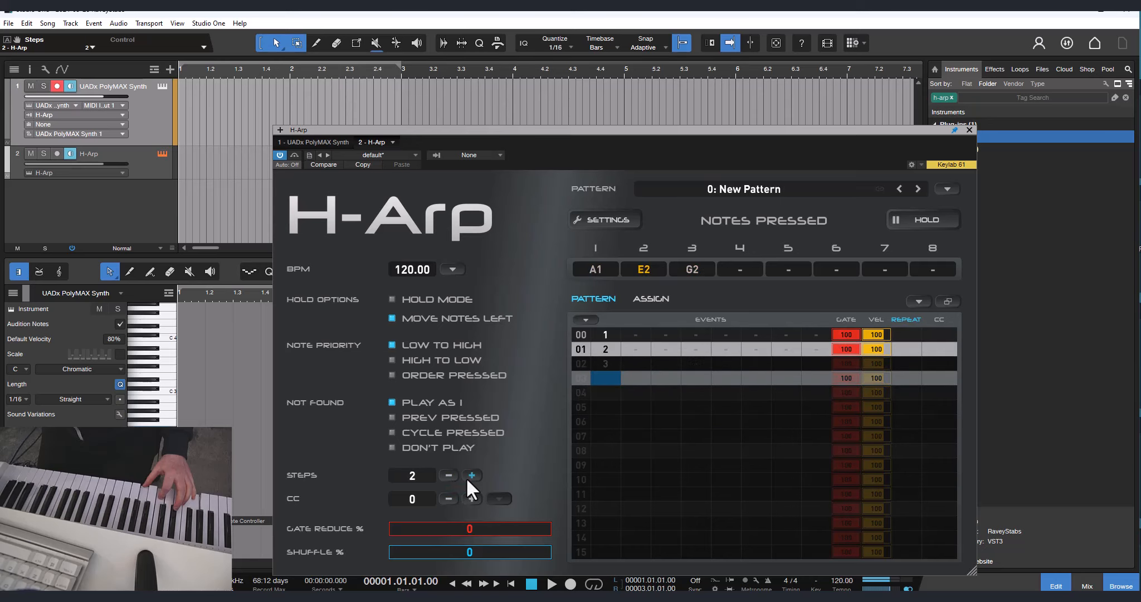
pyautogui.scroll(-1, 465, 477)
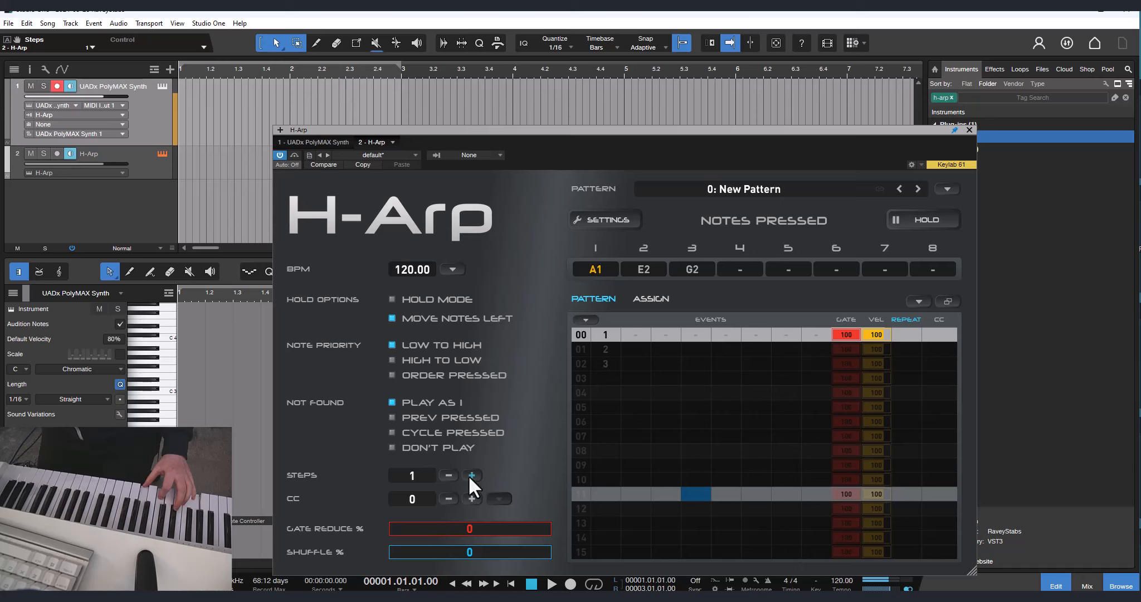
pyautogui.click(468, 474)
pyautogui.click(468, 476)
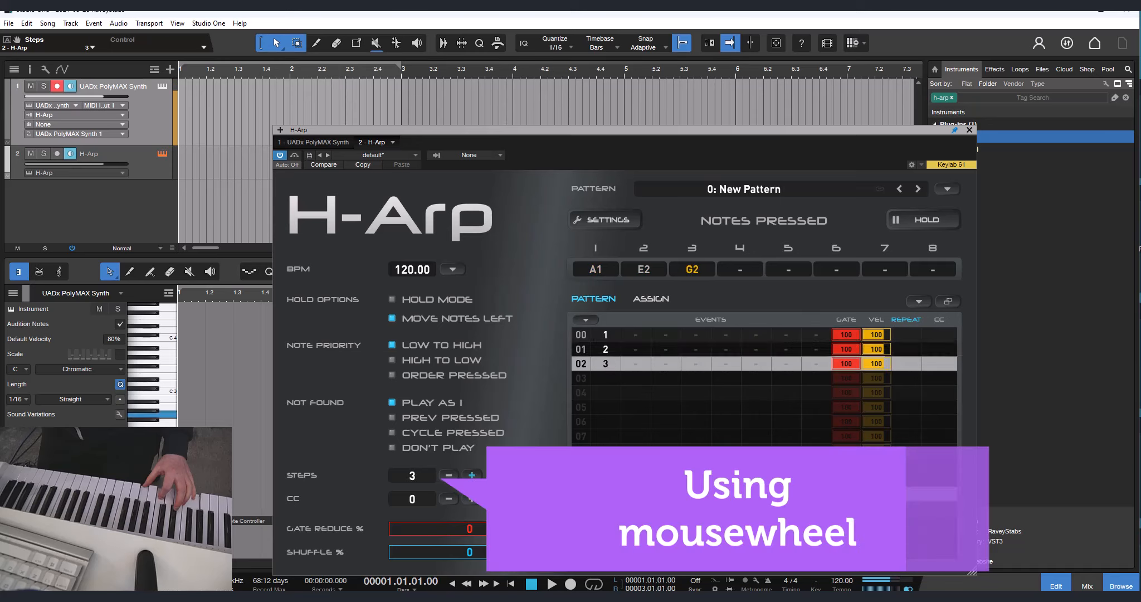
pyautogui.scroll(3, 468, 475)
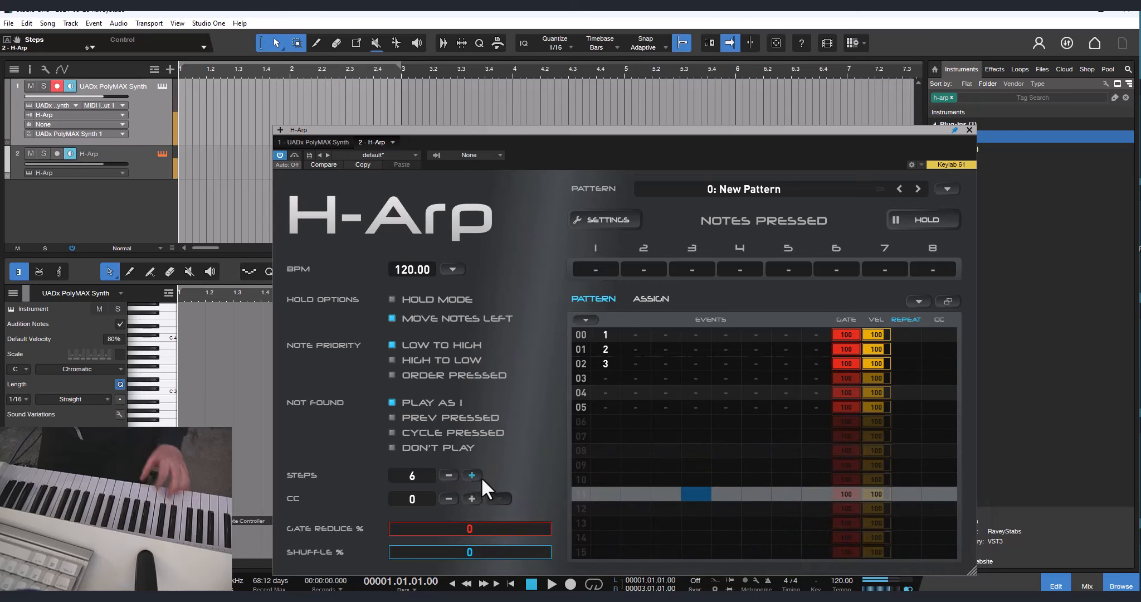
pyautogui.scroll(8, 470, 479)
pyautogui.scroll(2, 470, 480)
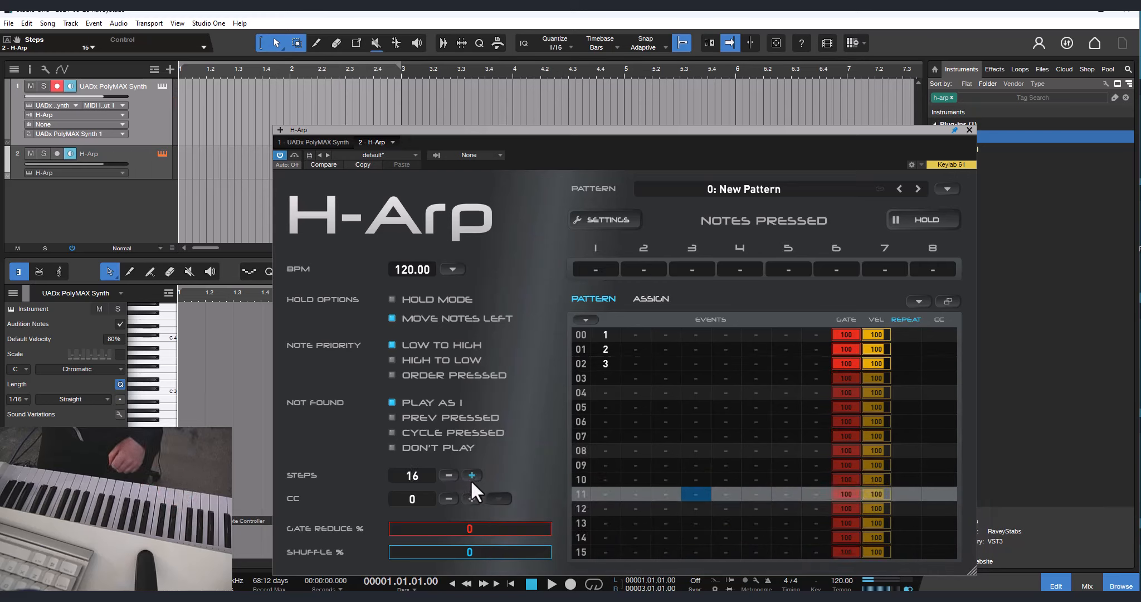
# - Fill steps 03 to 15 by repeating the 1-2-3 event sequence
pyautogui.press('1')
pyautogui.press('2')
pyautogui.press('3')
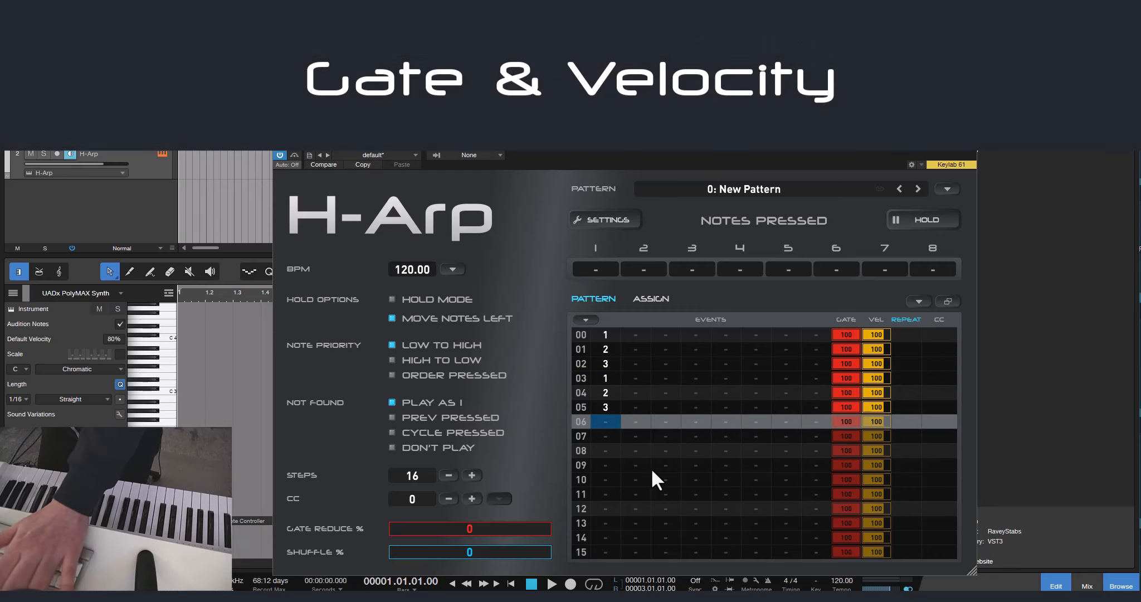
pyautogui.press('1')
pyautogui.press('2')
pyautogui.press('3')
pyautogui.press('1')
pyautogui.press('2')
pyautogui.press('3')
pyautogui.press('1')
pyautogui.press('2')
pyautogui.press('3')
pyautogui.press('1')
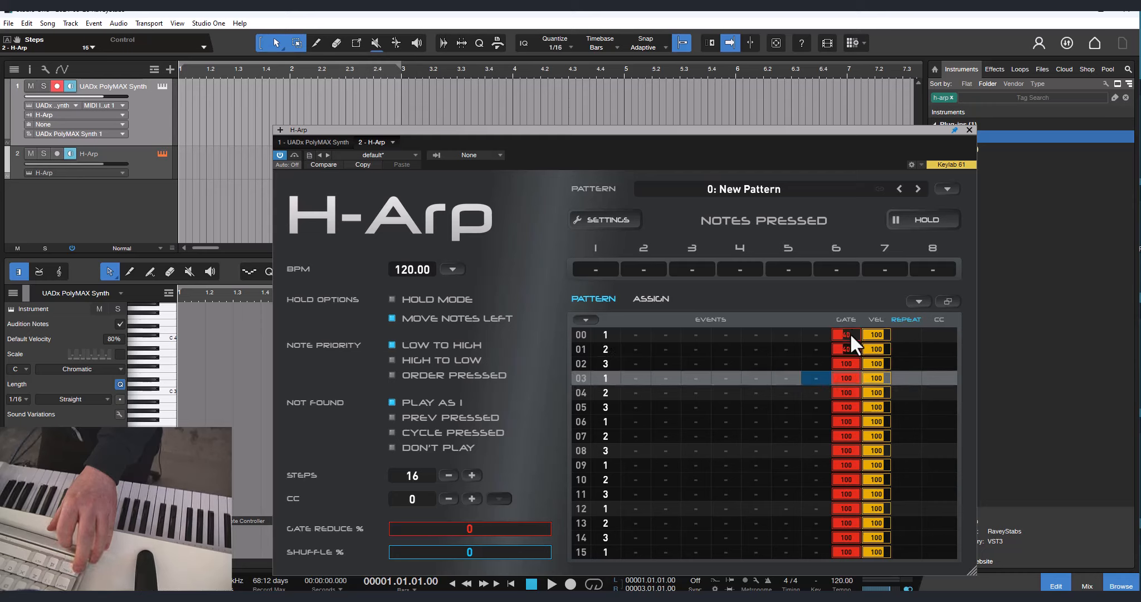
# - Set the gate of step 00 to 50, and restore it to 100
pyautogui.write('50')
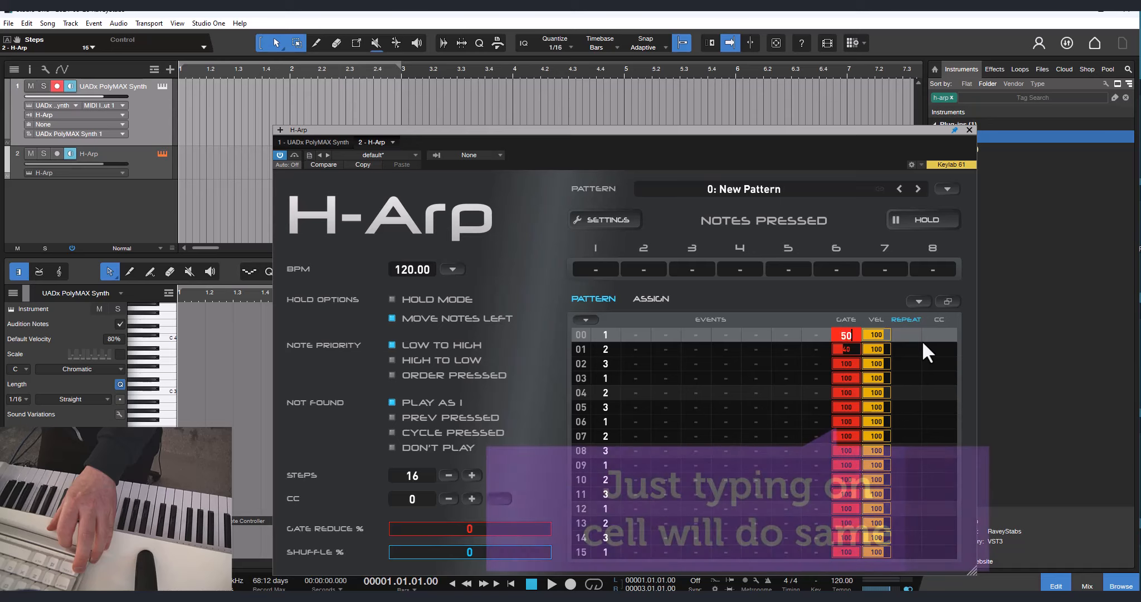
pyautogui.press('Return')
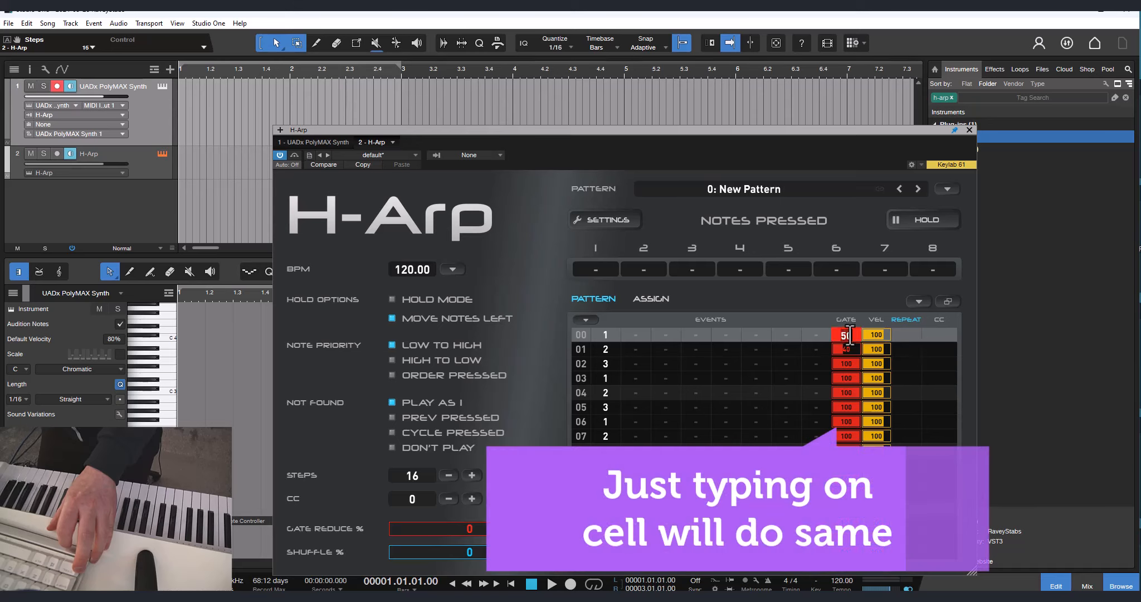
pyautogui.write('100')
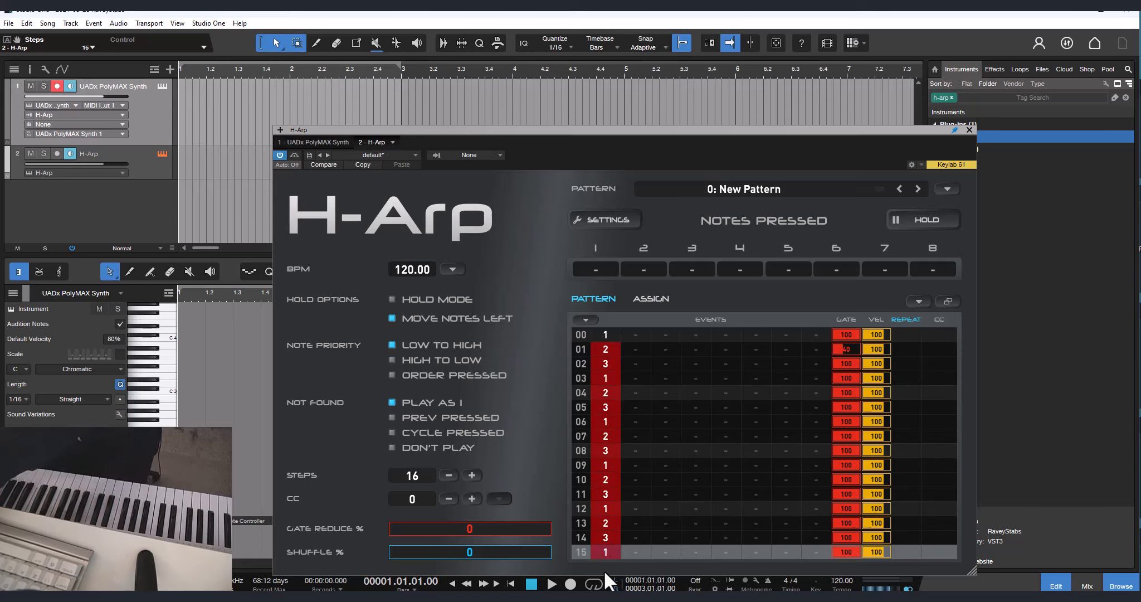
# - Clear the events on steps 01 to 15 except for an event 1 on step 08, and reset step 01's gate to 100
pyautogui.click(607, 450)
pyautogui.click(775, 407)
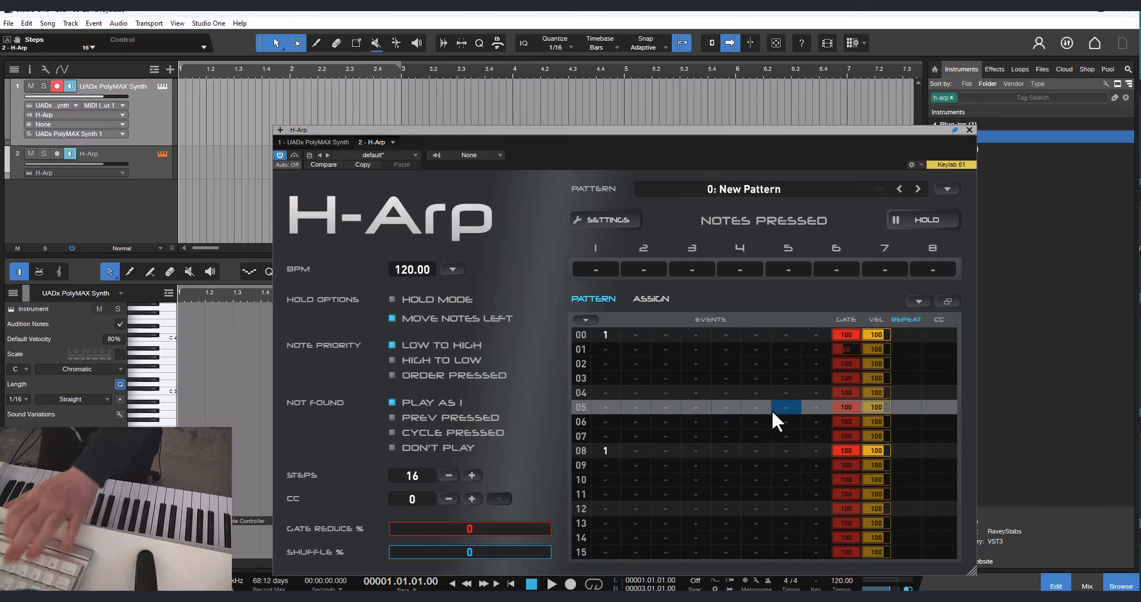
pyautogui.doubleClick(861, 355)
# - Set the gate of step 00 to 400 and audition the pattern with C2 held
pyautogui.click(844, 337)
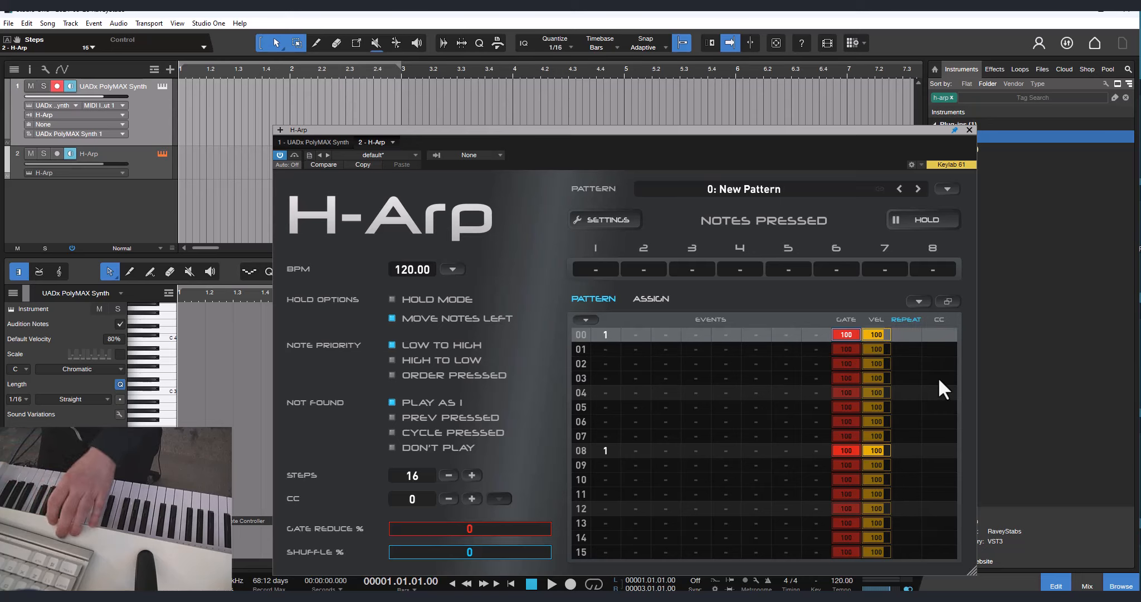
pyautogui.write('400')
pyautogui.press('Return')
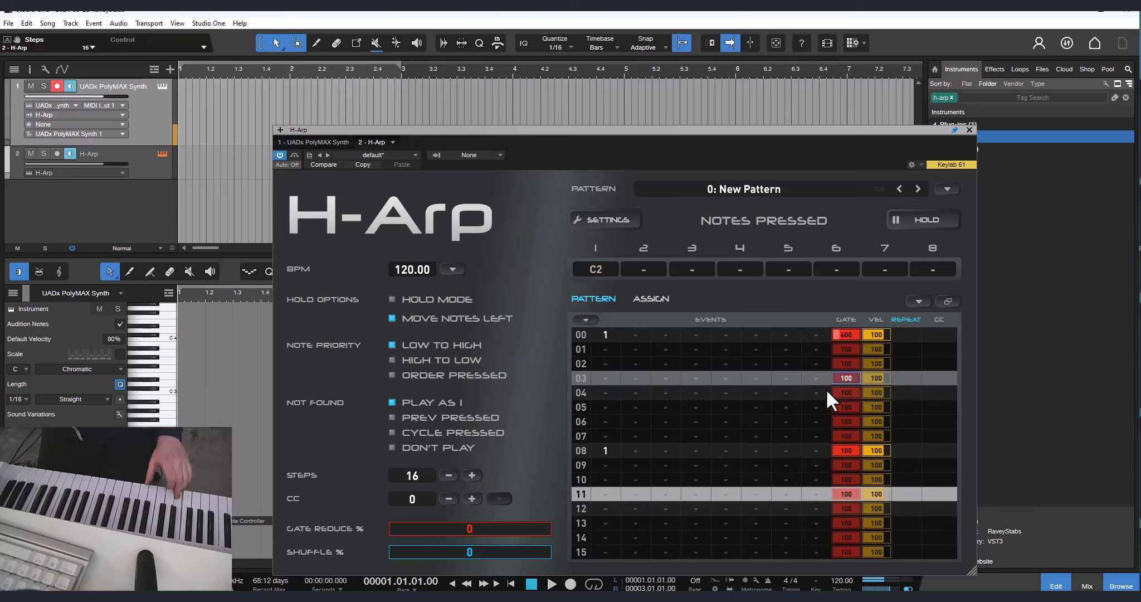
# - Lower the PolyMAX amplifier's decay and release to their minimum and close the synth window
pyautogui.click(161, 86)
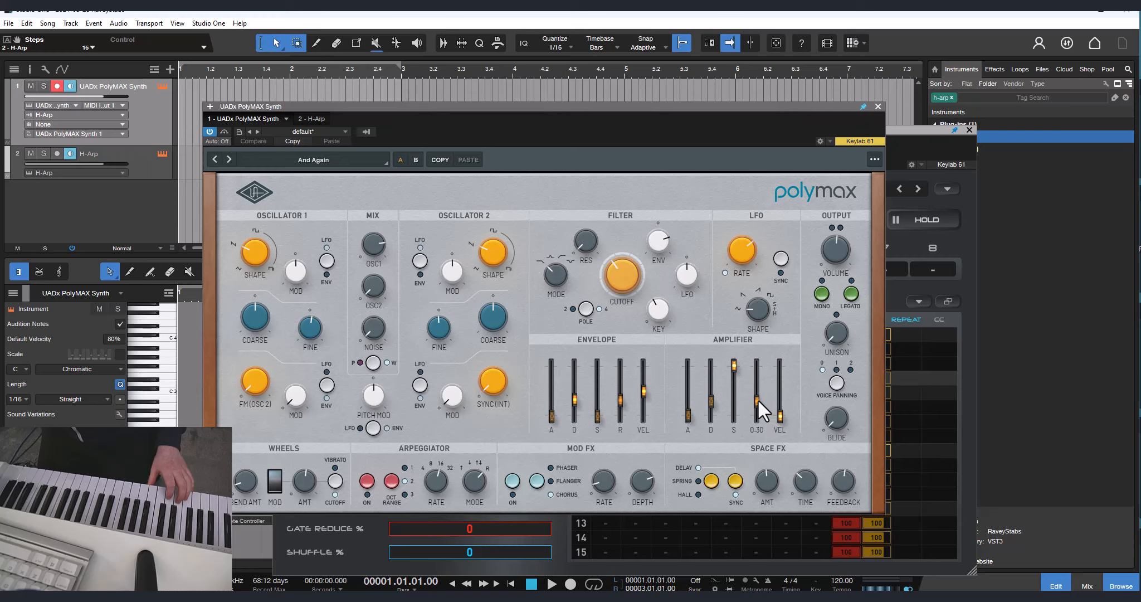
pyautogui.moveTo(756, 400); pyautogui.dragTo(707, 476)
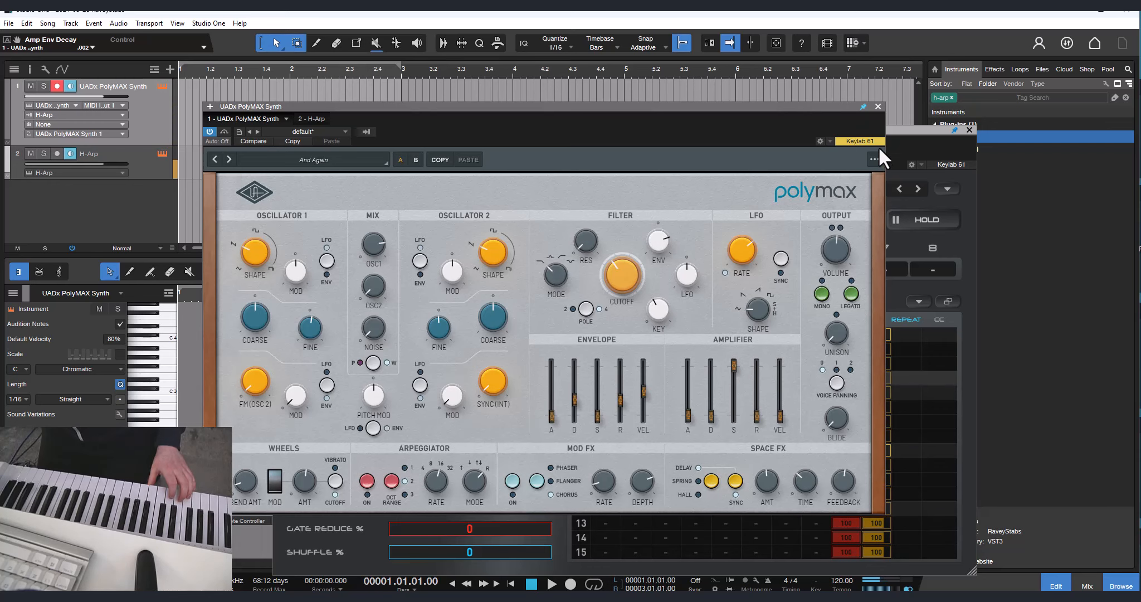
pyautogui.click(878, 106)
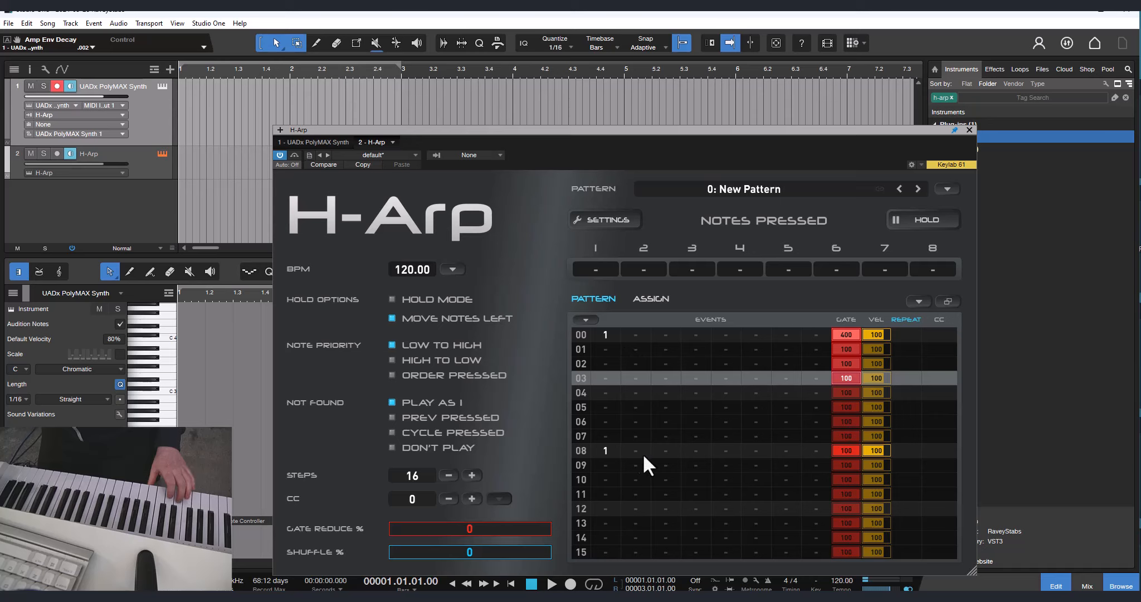
# - Select the step 08 event, set the PolyMAX filter cutoff to about 885 Hz and close the synth window
pyautogui.click(608, 451)
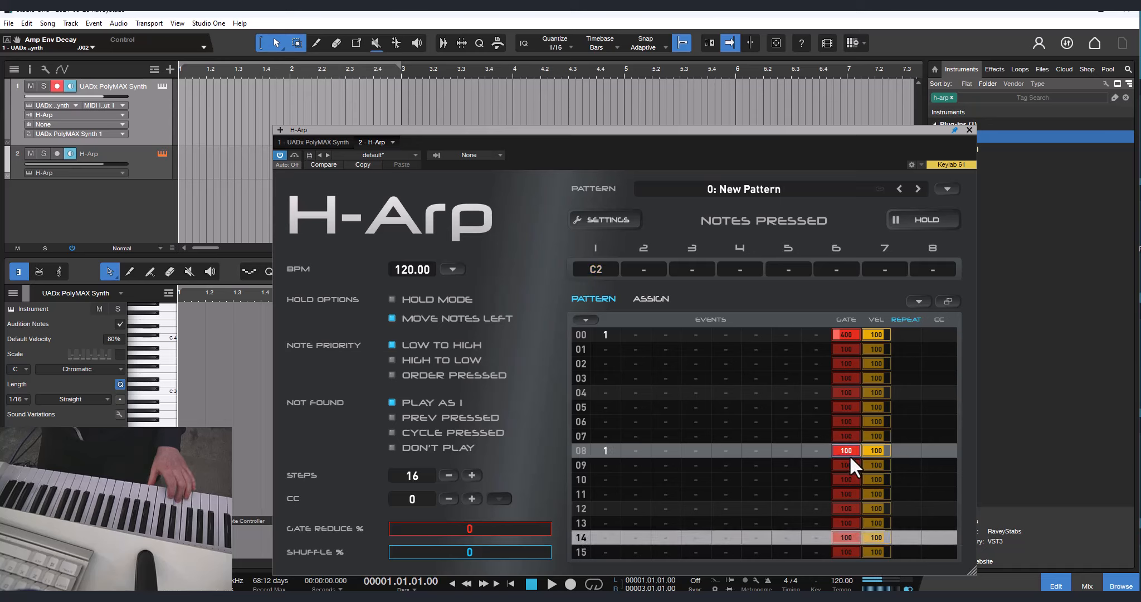
pyautogui.click(161, 88)
pyautogui.moveTo(619, 275)
pyautogui.mouseDown()
pyautogui.moveTo(620, 239)
pyautogui.moveTo(643, 239)
pyautogui.moveTo(611, 290)
pyautogui.mouseUp()
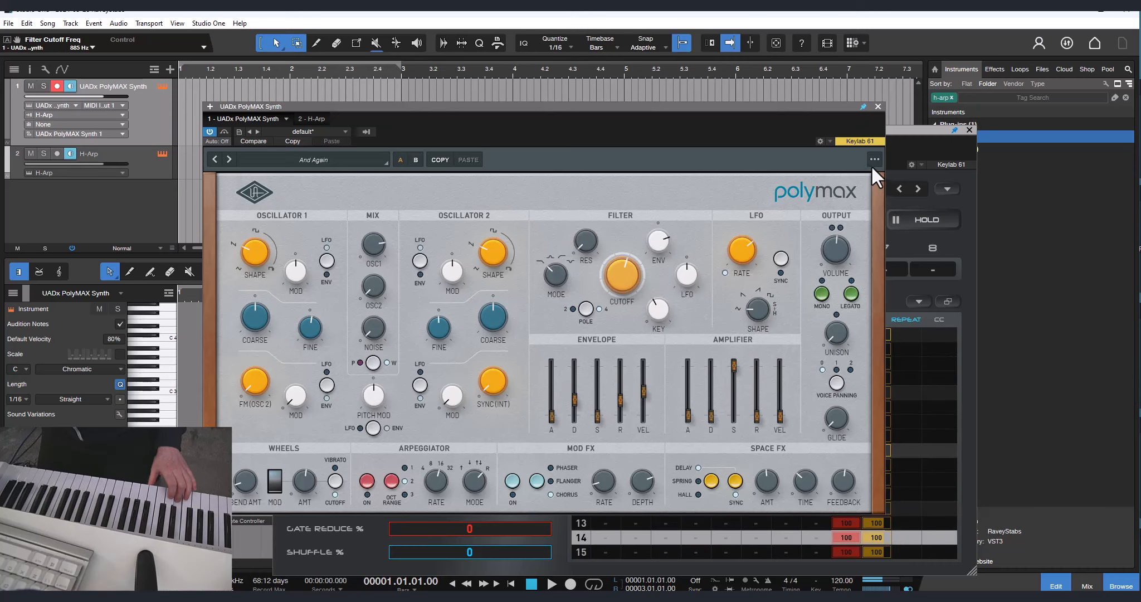
pyautogui.click(878, 106)
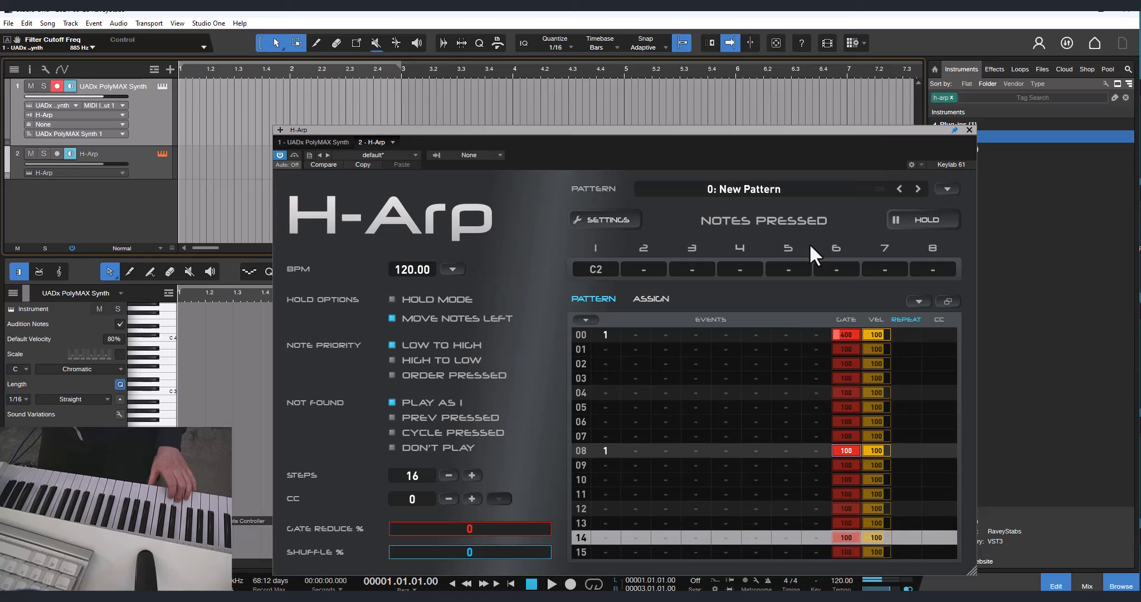
# - Set the gates of steps 00 and 01 to 25, and repeat the event sequence 1-1-2 from step 00 through all 16 steps
pyautogui.click(848, 337)
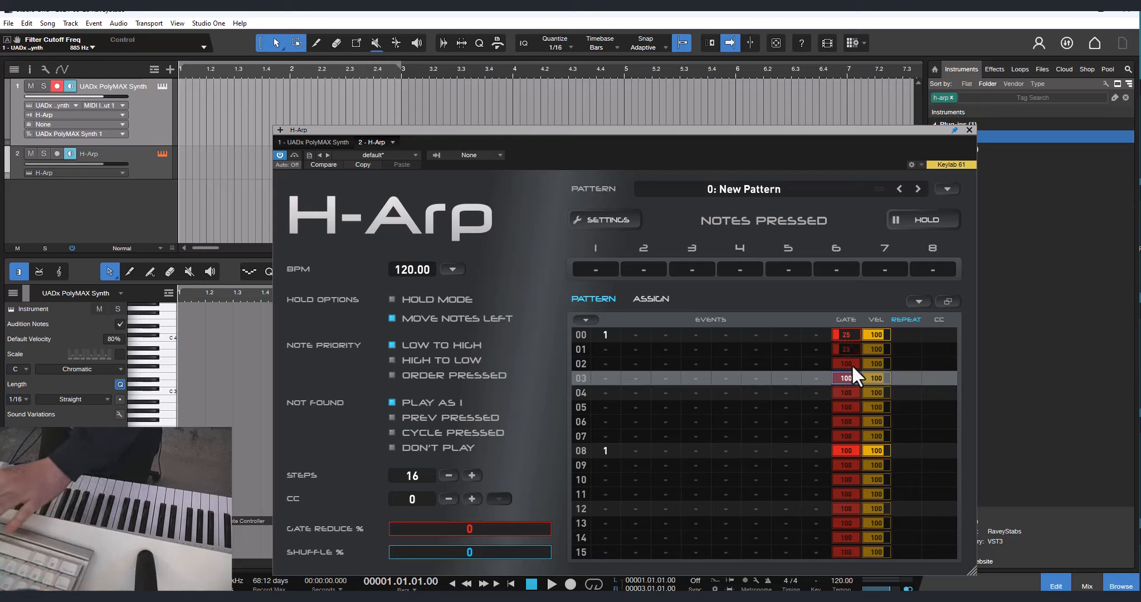
pyautogui.click(846, 349)
pyautogui.click(607, 336)
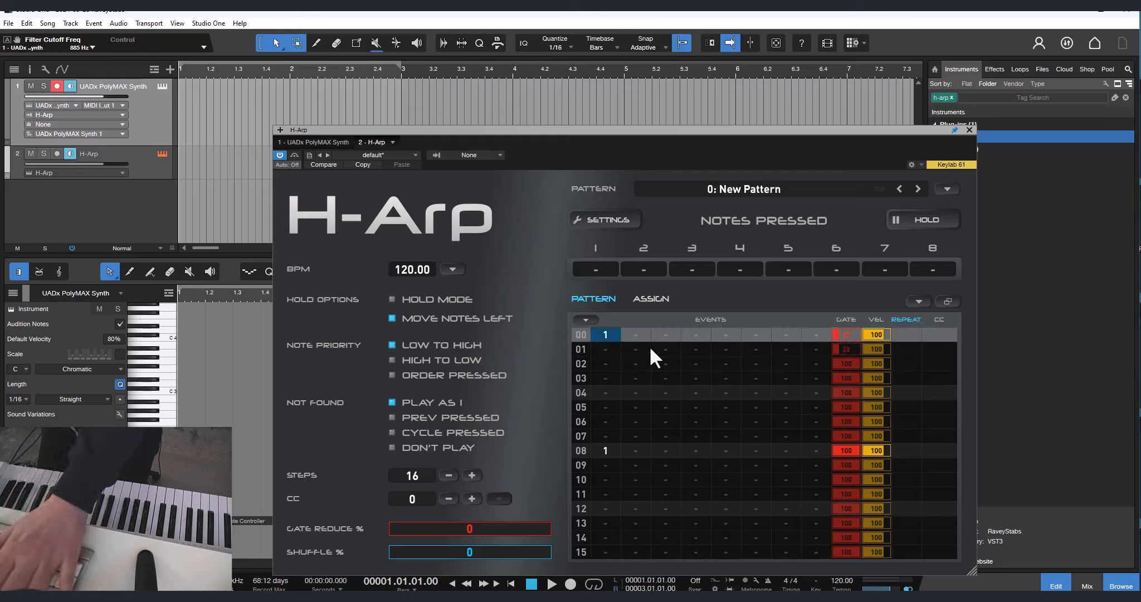
pyautogui.moveTo(603, 361); pyautogui.dragTo(611, 334)
pyautogui.hotkey('ctrl', 'd')
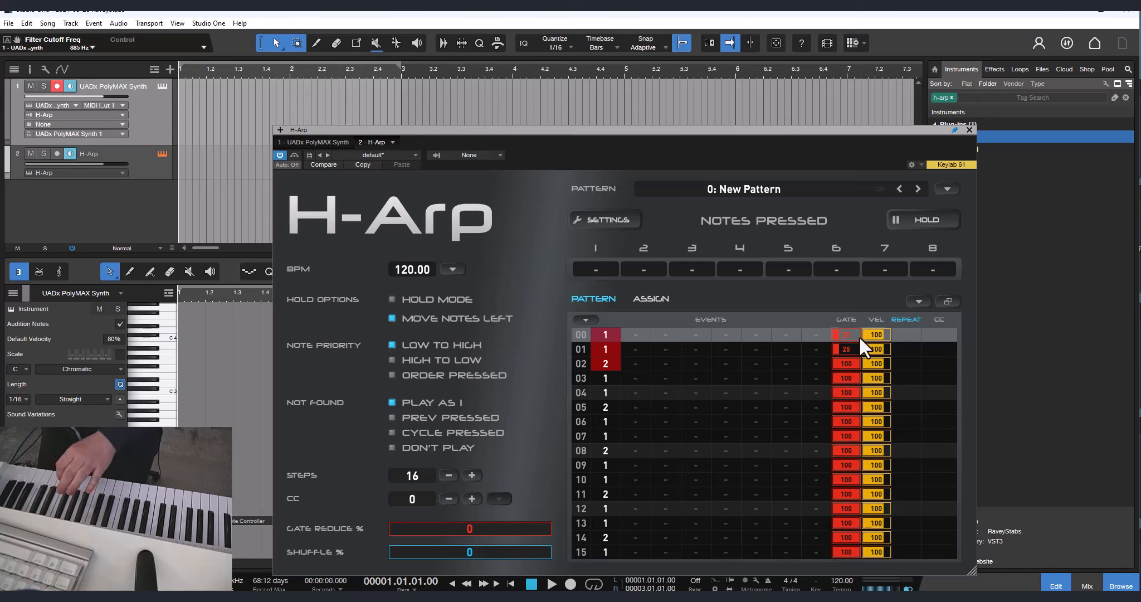
# - Duplicate the 25-25-100 gate values of steps 00 to 02 down the pattern, and audition with A1 and A2 held
pyautogui.moveTo(858, 336); pyautogui.dragTo(848, 362)
pyautogui.hotkey('ctrl', 'd')
pyautogui.click(764, 396)
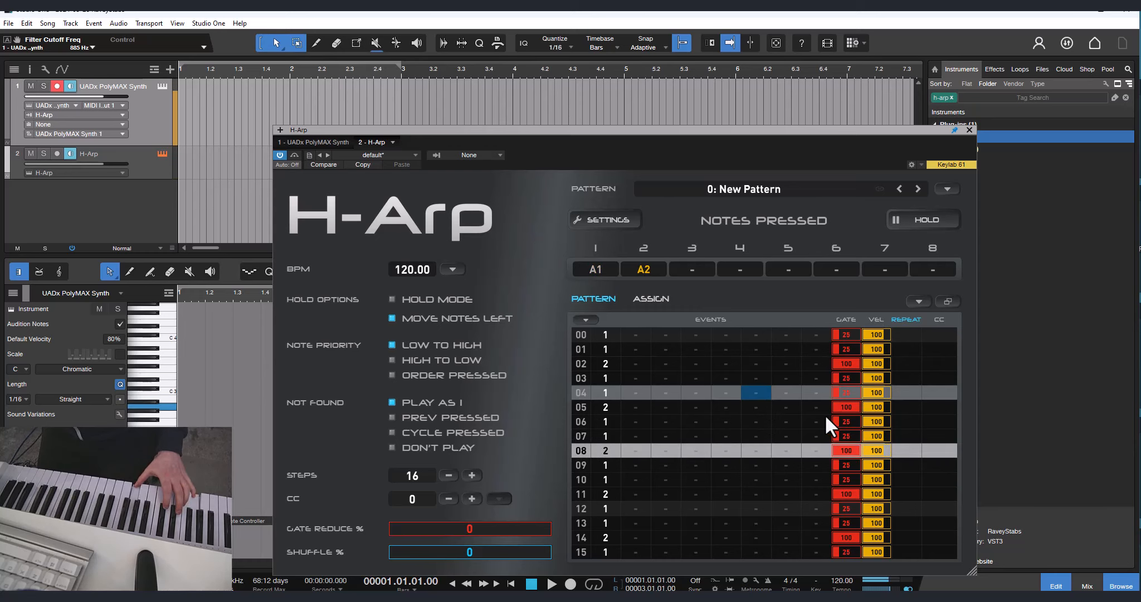
# - Set the PolyMAX filter cutoff to about 135 Hz and the amplifier release to about 0.02, and close the synth window
pyautogui.click(162, 87)
pyautogui.moveTo(625, 268); pyautogui.dragTo(616, 300)
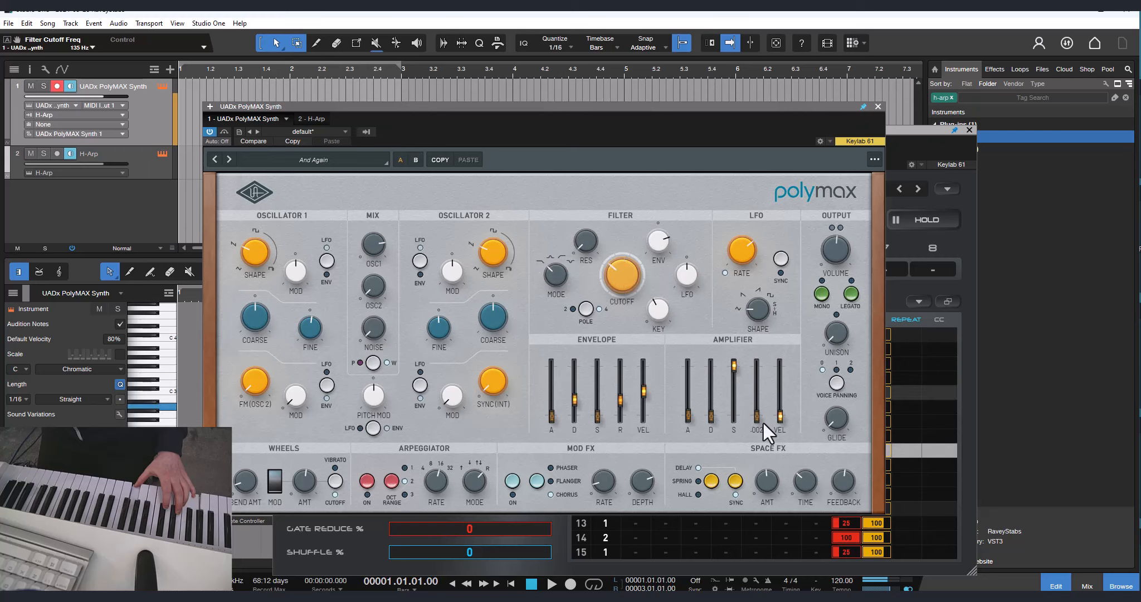
pyautogui.moveTo(763, 422)
pyautogui.mouseDown()
pyautogui.moveTo(754, 396)
pyautogui.moveTo(758, 416)
pyautogui.mouseUp()
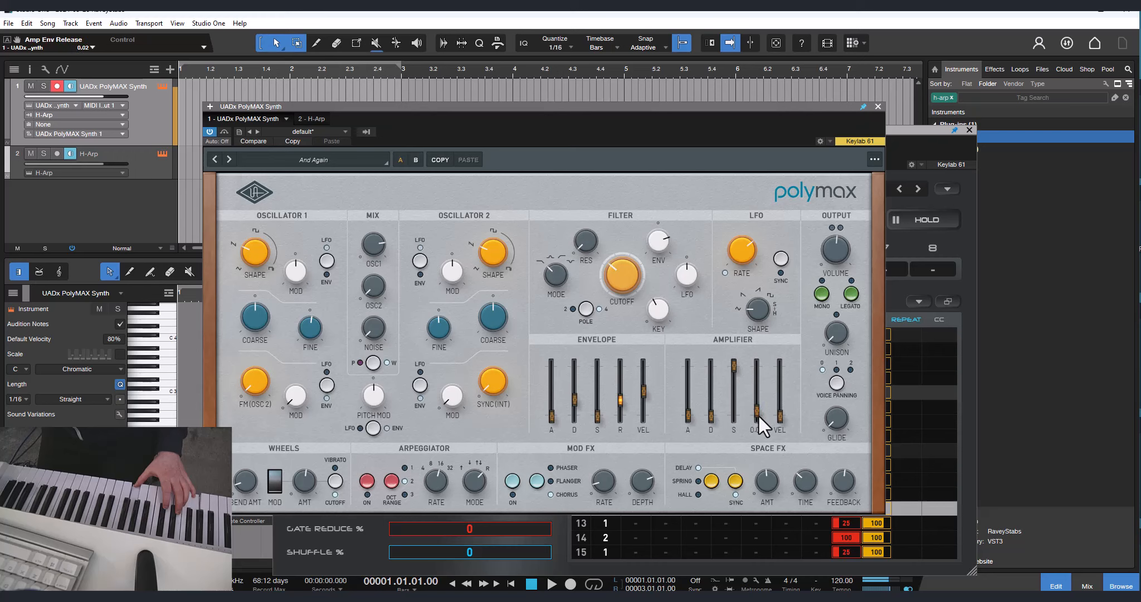
pyautogui.click(877, 106)
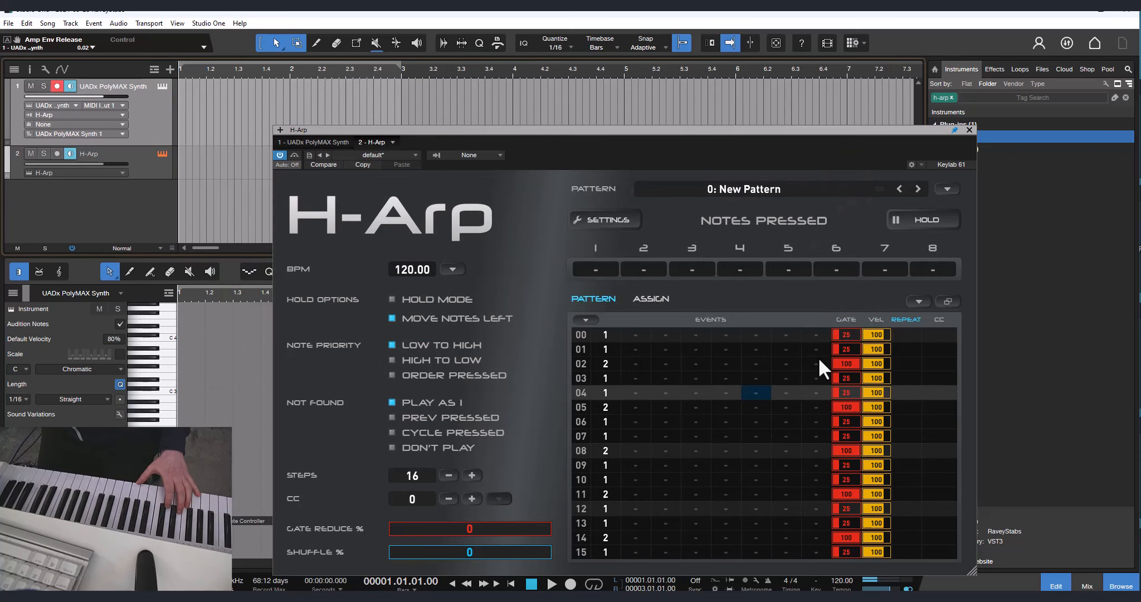
# - Review the gate values of steps 00 to 02 and audition the pattern with A1 and A2 held
pyautogui.click(846, 338)
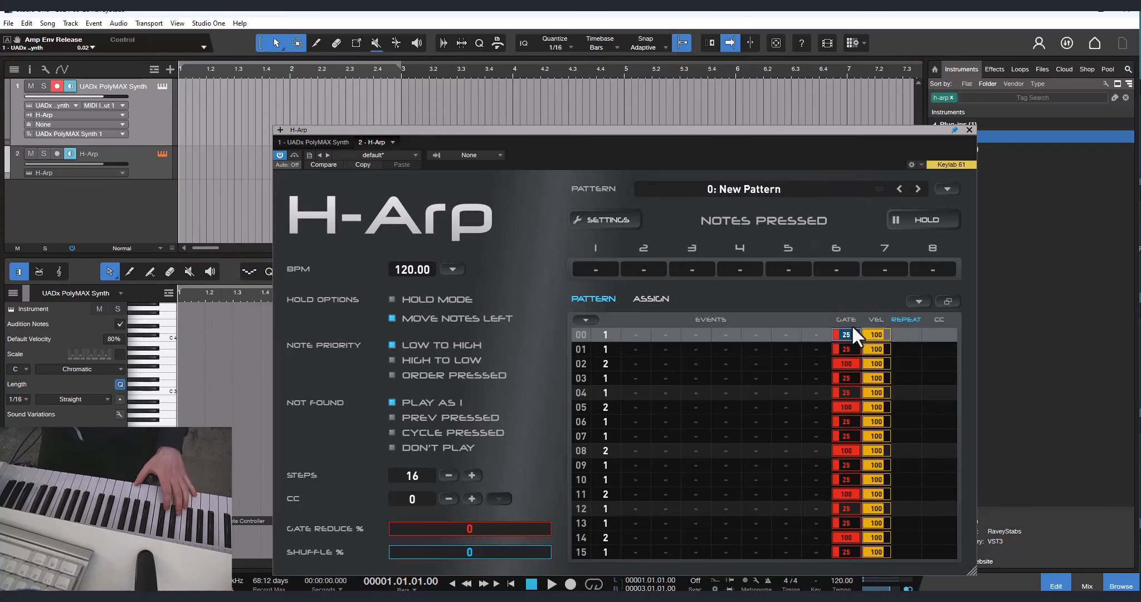
pyautogui.click(850, 349)
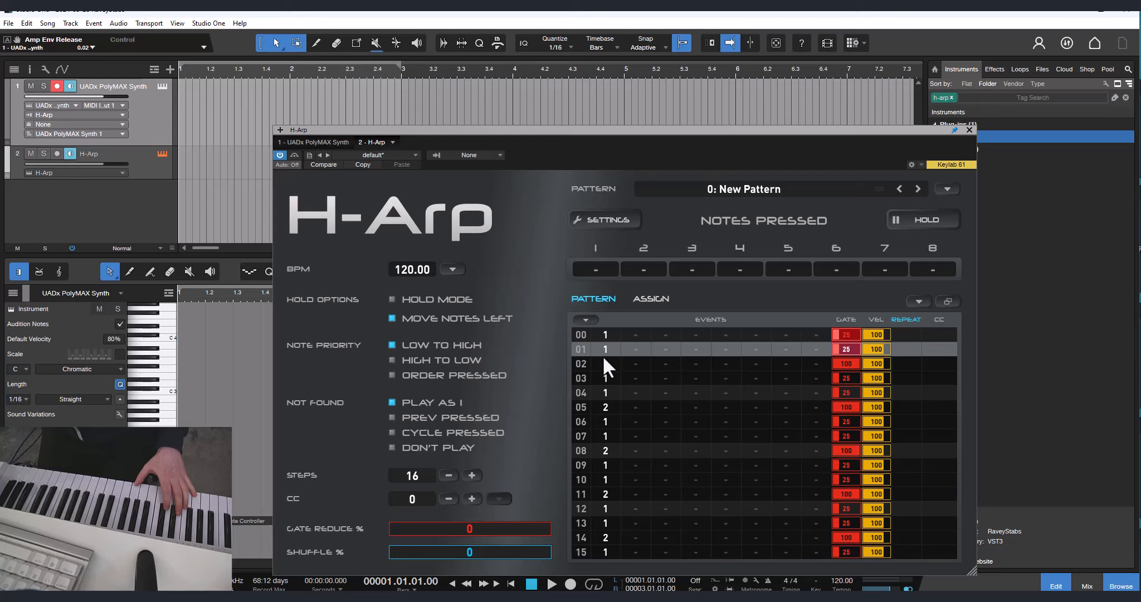
pyautogui.click(845, 368)
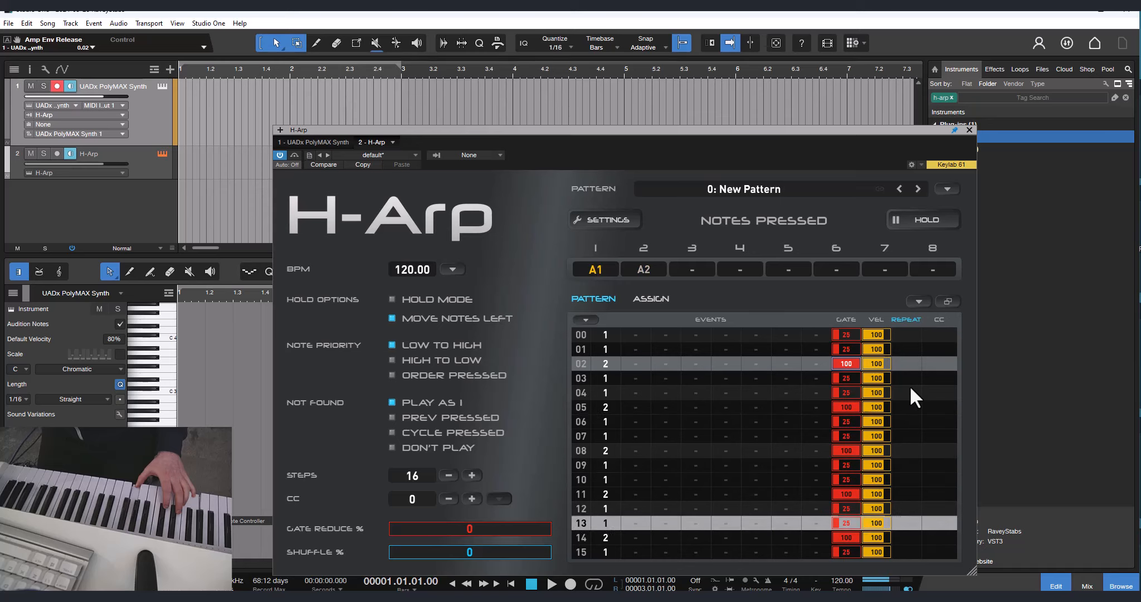
# - Export the pattern as a MIDI clip to the start of the PolyMAX track and clear the H-Arp window off the note editor
pyautogui.moveTo(946, 303); pyautogui.dragTo(205, 128)
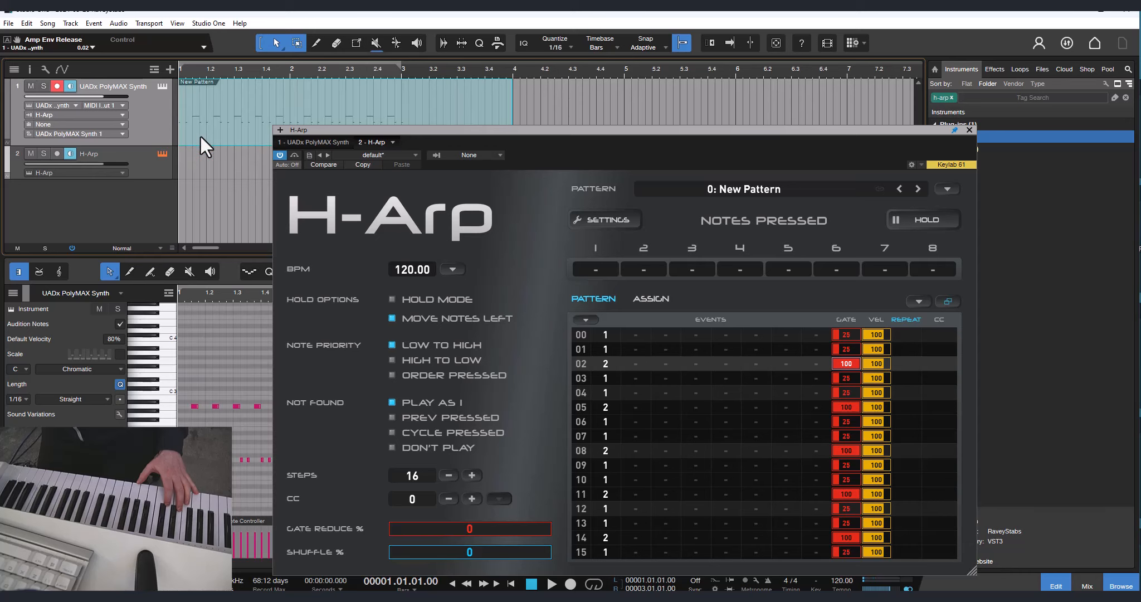
pyautogui.moveTo(399, 133); pyautogui.dragTo(957, 222)
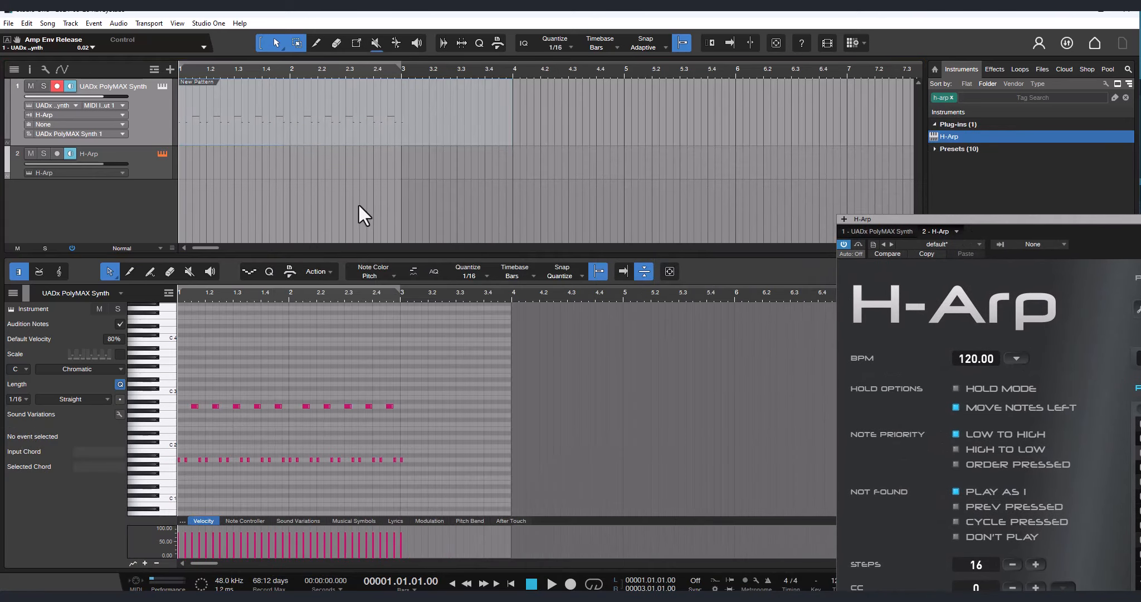
pyautogui.click(495, 384)
pyautogui.press('e')
pyautogui.press('e')
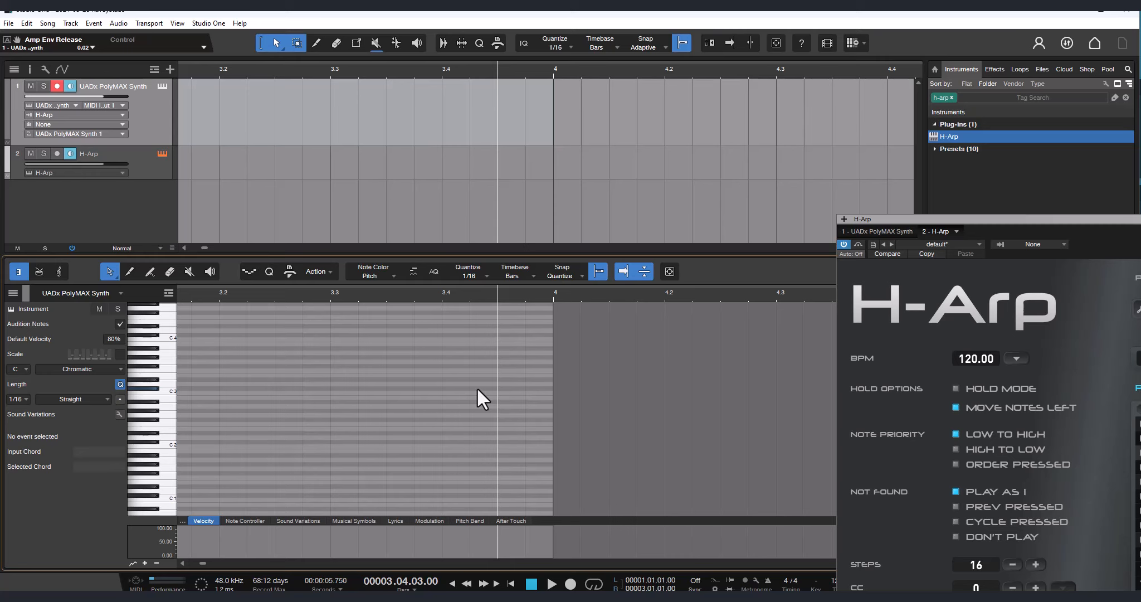
pyautogui.hotkey('shift', 'e')
pyautogui.hotkey('shift', 'e')
pyautogui.press(',')
pyautogui.hotkey('shift', 'w')
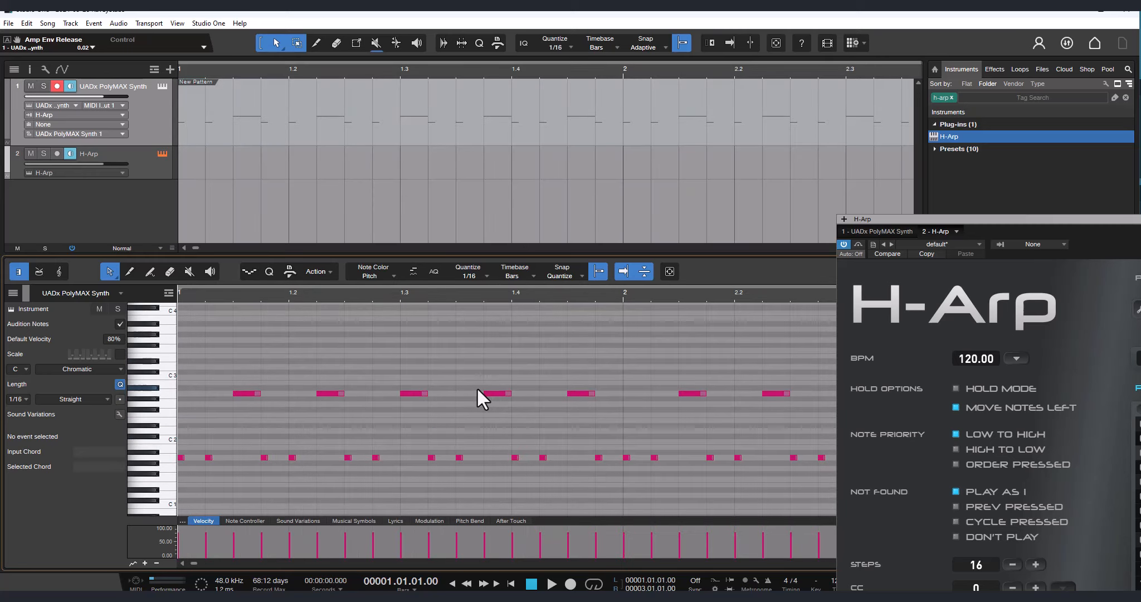
# - Inspect the lengths of the first A1 and first A2 notes in the exported clip, and play the clip back
pyautogui.click(180, 456)
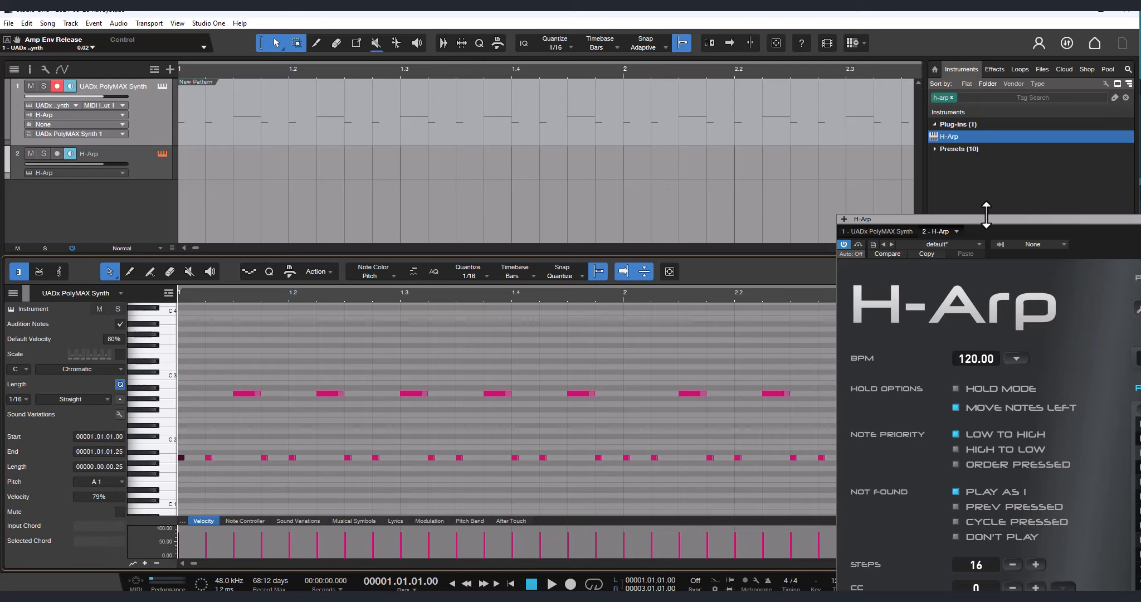
pyautogui.moveTo(985, 214); pyautogui.dragTo(652, 180)
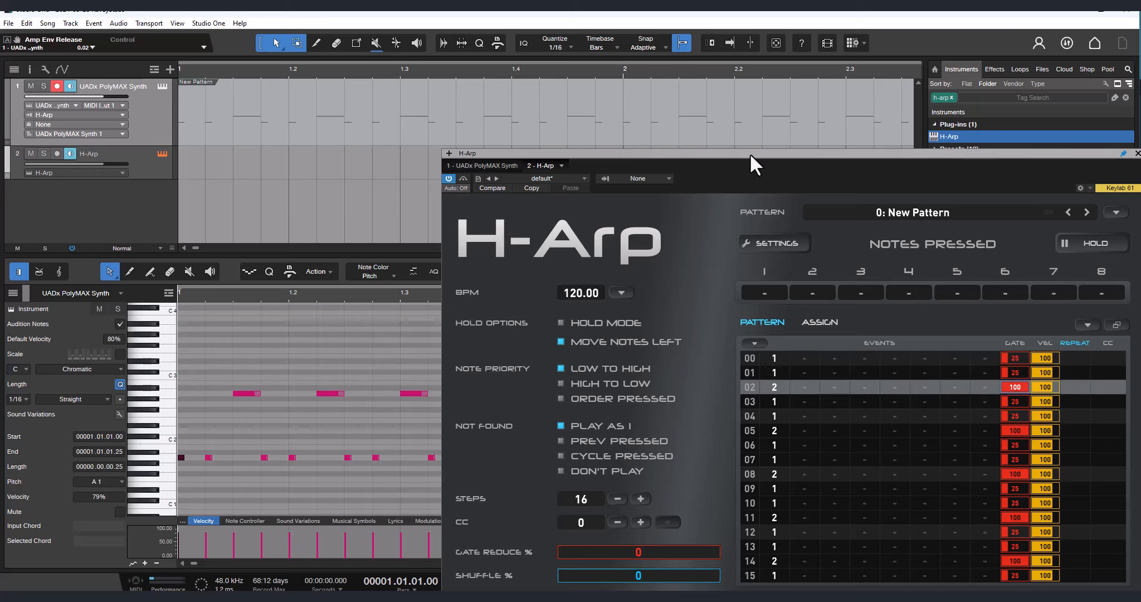
pyautogui.moveTo(750, 154); pyautogui.dragTo(1007, 167)
pyautogui.click(246, 393)
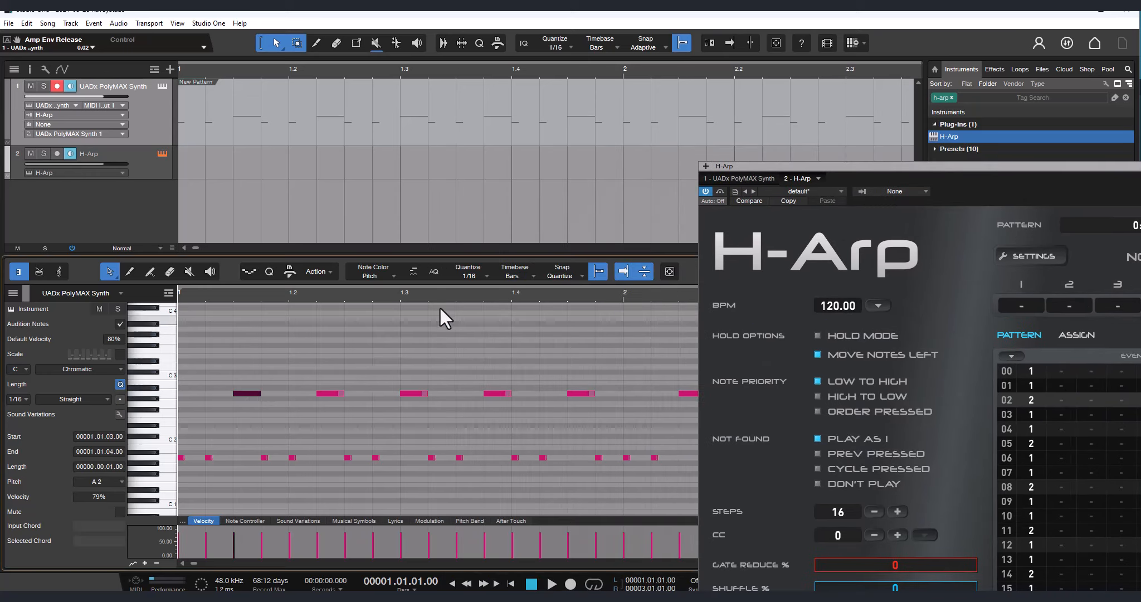
pyautogui.press('space')
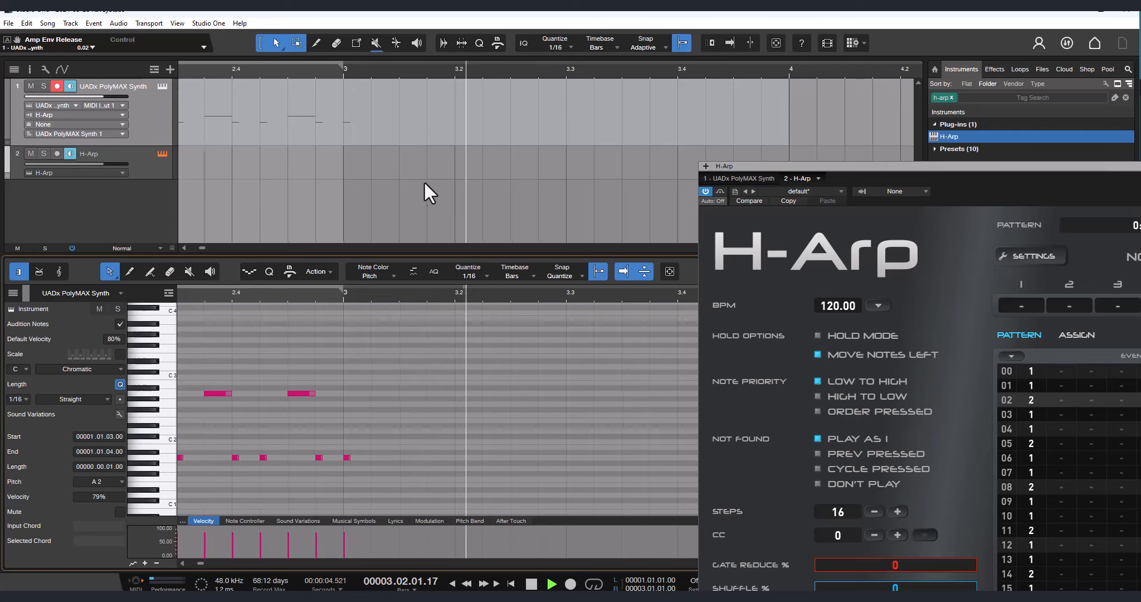
pyautogui.press('space')
# - Delete the exported pattern clip from the PolyMAX track and bring the H-Arp window fully back into view
pyautogui.click(400, 134)
pyautogui.press('Delete')
pyautogui.moveTo(848, 168); pyautogui.dragTo(394, 128)
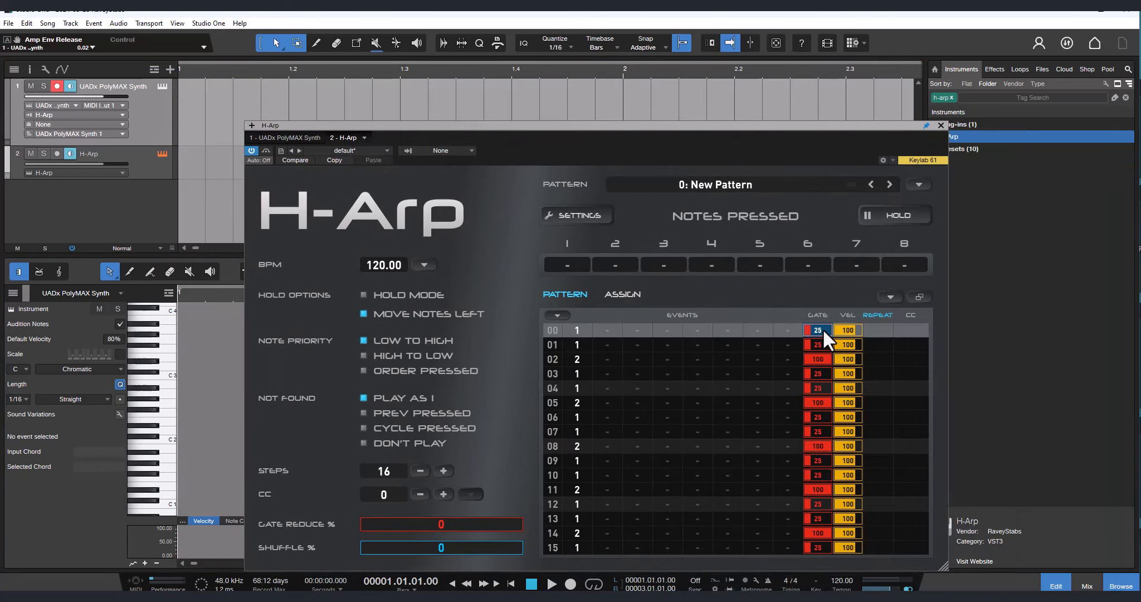
# - Set the velocities of steps 00 and 01 to 48, repeat 48-48-100 down the pattern, and audition with A1 and D2 held
pyautogui.click(852, 329)
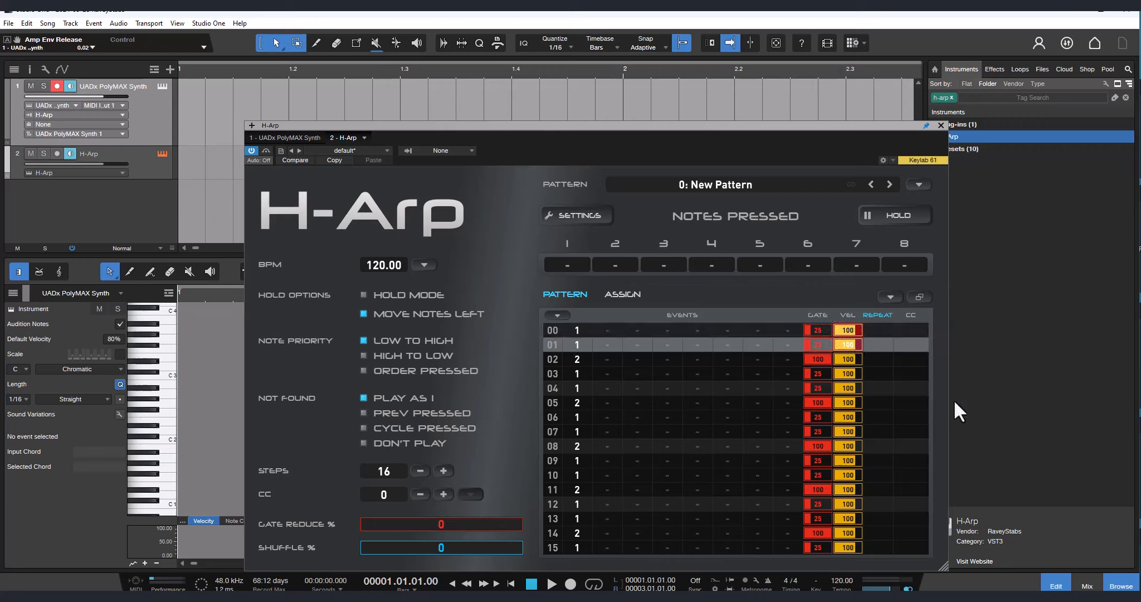
pyautogui.write('64')
pyautogui.write('48')
pyautogui.click(847, 359)
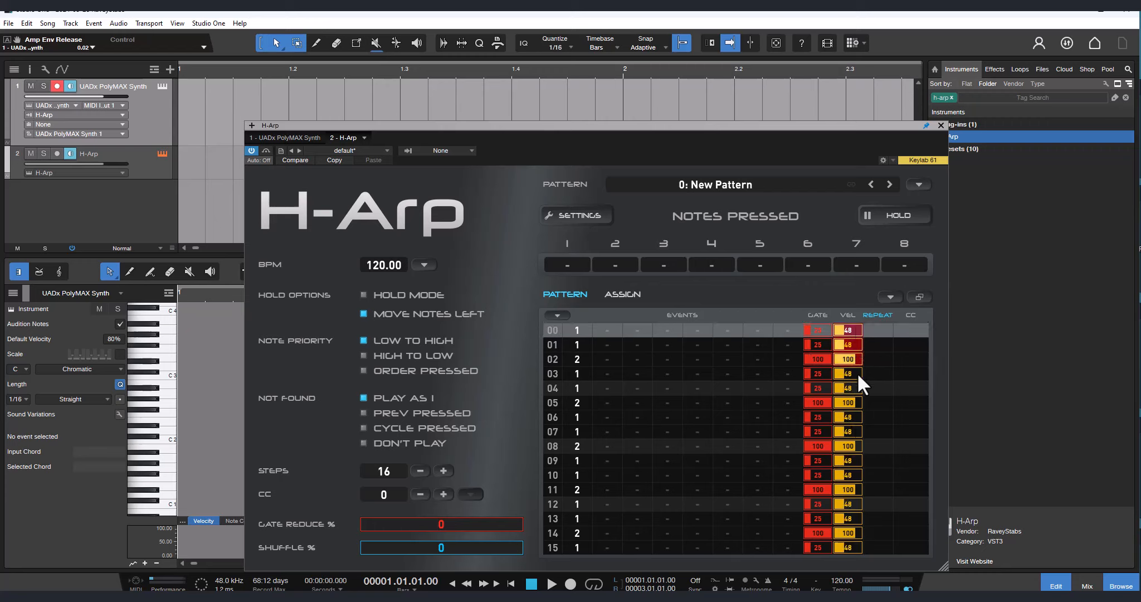
pyautogui.click(744, 447)
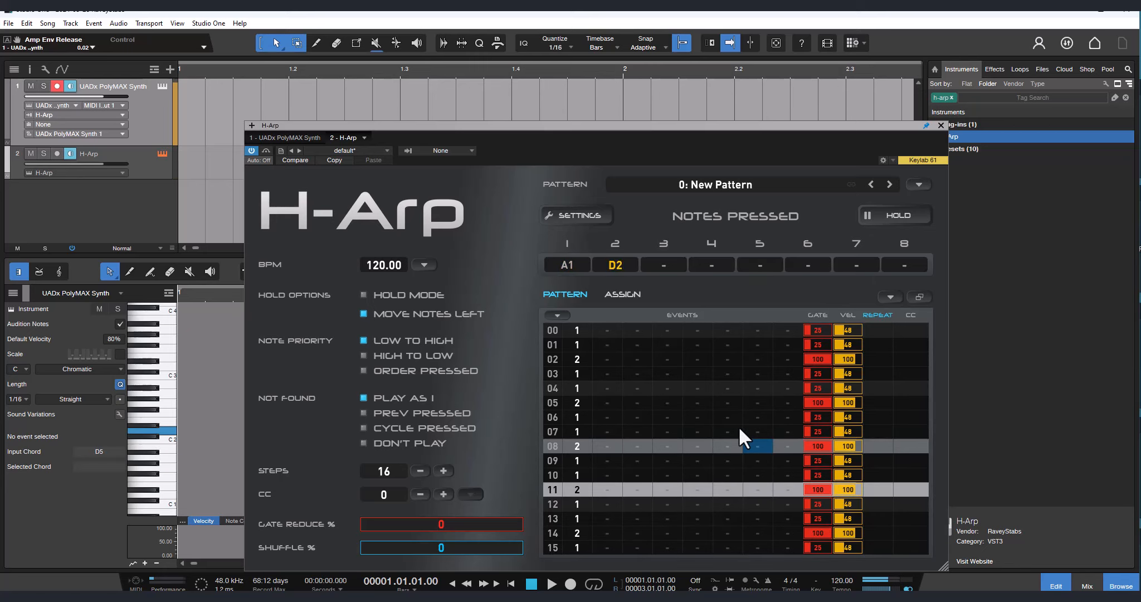
# - Review the velocities of steps 00 to 02, audition the pattern, and hold A1, A2, C3 and G3 in note slots 1 to 4
pyautogui.click(852, 331)
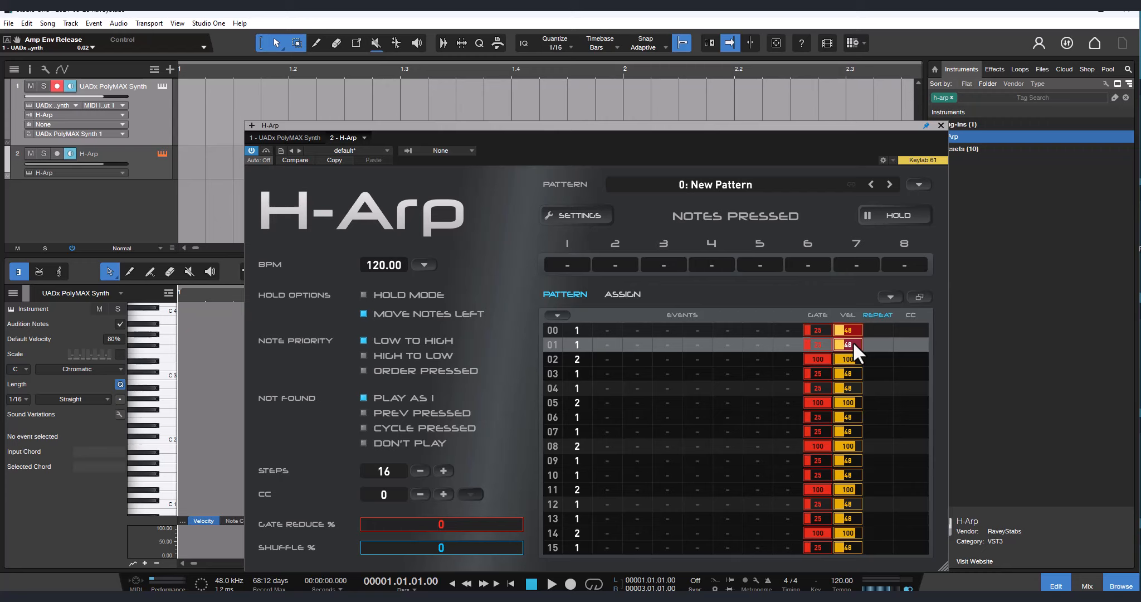
pyautogui.click(848, 357)
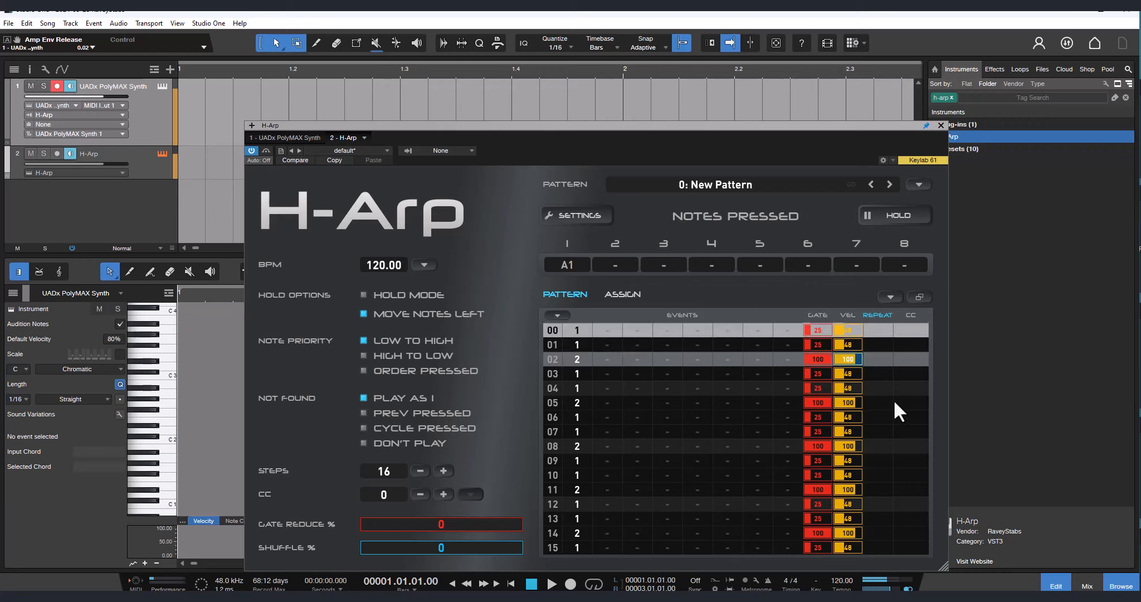
pyautogui.click(879, 218)
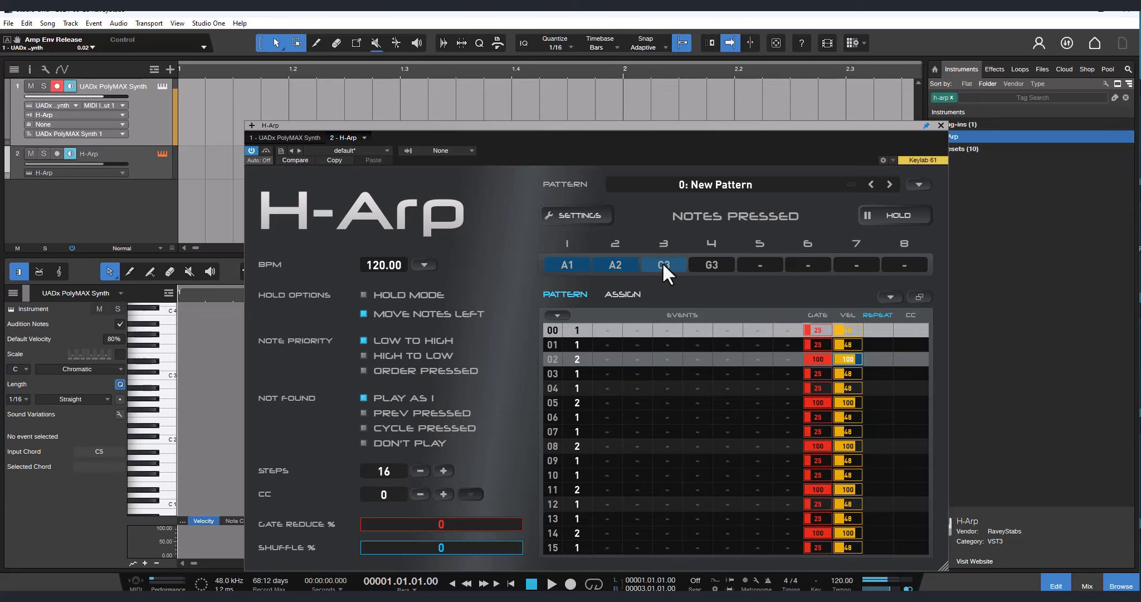
# - Add events 3 and 4 to steps 02, 09 and 10
pyautogui.click(607, 359)
pyautogui.write('34')
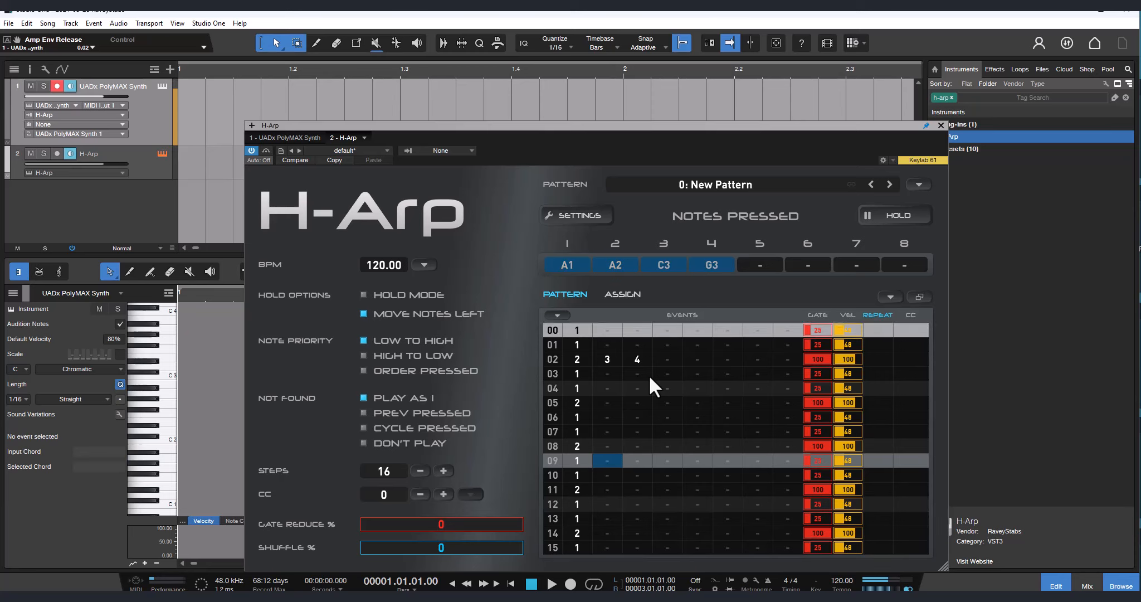
pyautogui.write('3434')
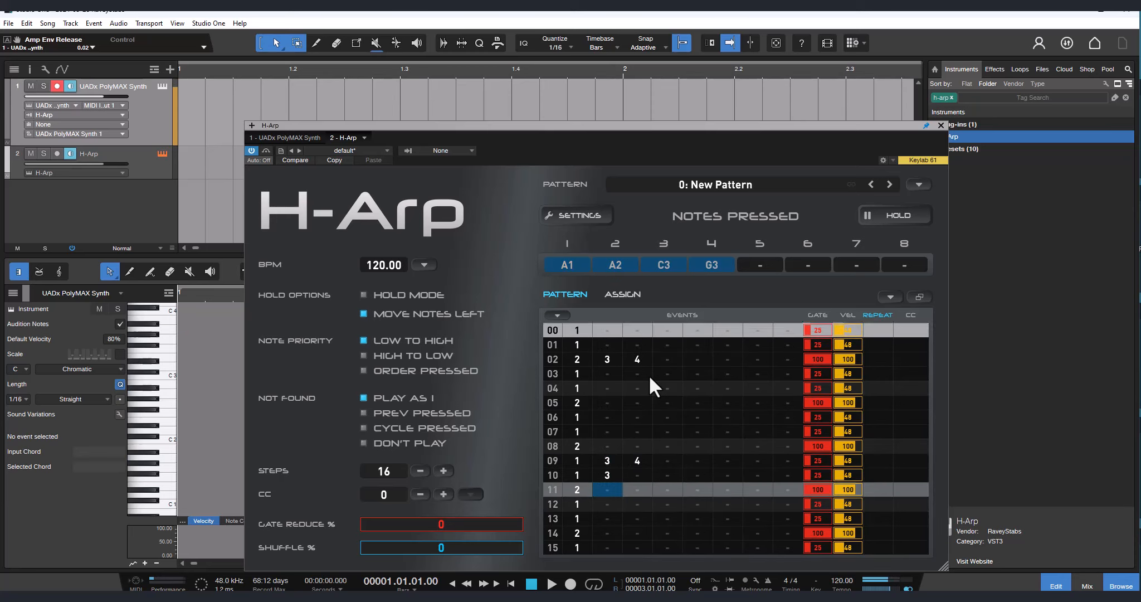
pyautogui.press('Down')
pyautogui.press('Left')
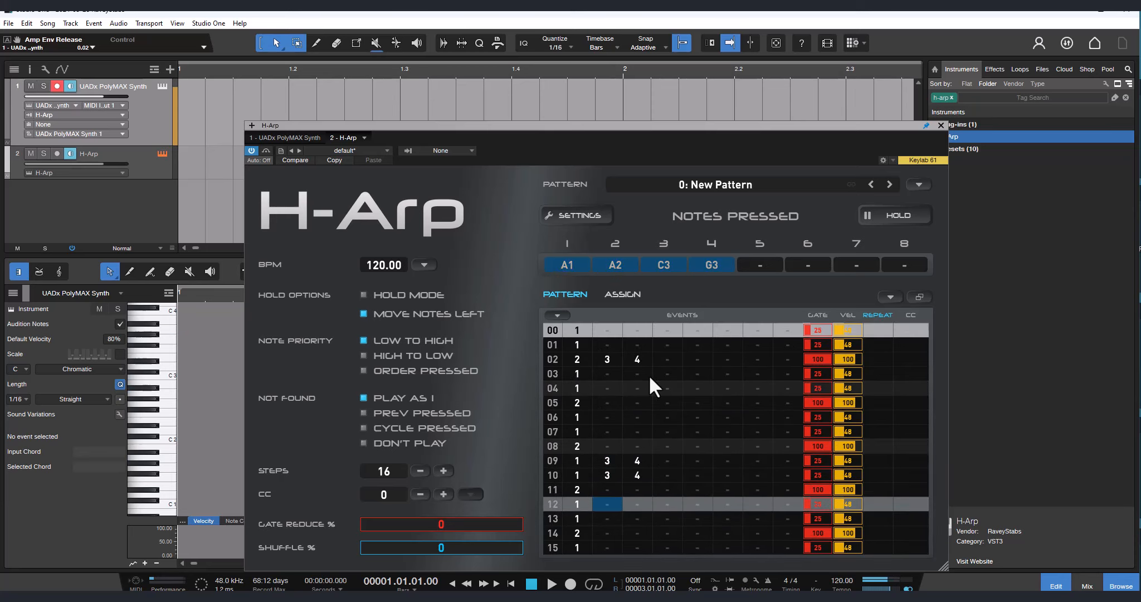
# - Add events 3 and 4 to step 13, only event 3 to step 14, and event 4 to step 15
pyautogui.write('34')
pyautogui.press('Down')
pyautogui.press('Left')
pyautogui.press('Left')
pyautogui.write('3 4')
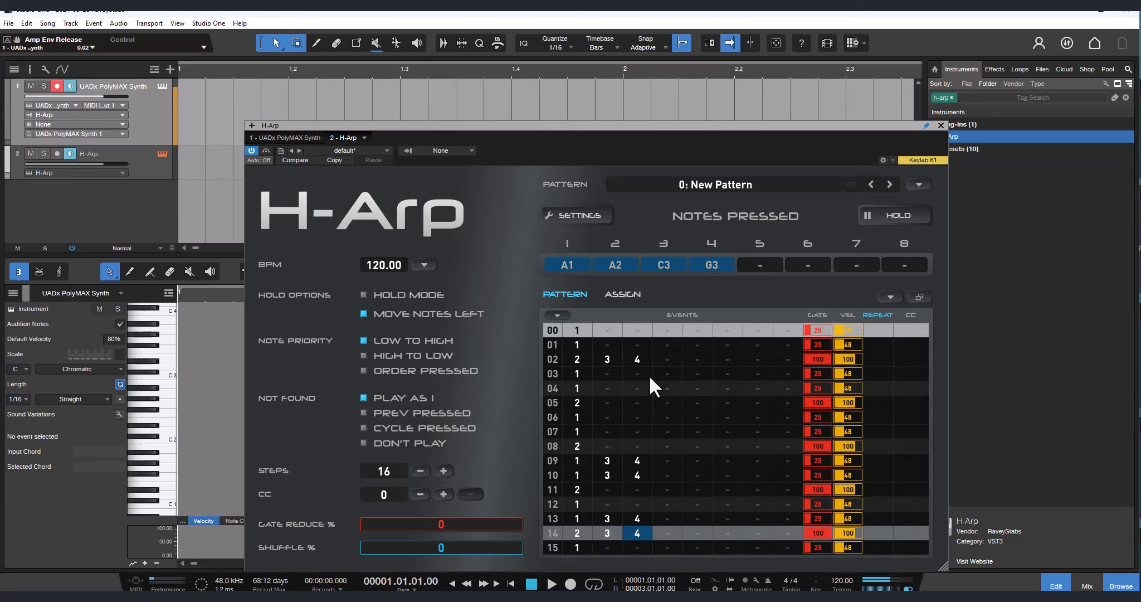
pyautogui.press('Down')
pyautogui.write('4')
pyautogui.press('Up')
pyautogui.press('Up')
pyautogui.press('Delete')
pyautogui.click(669, 404)
# - Set the gate of step 00 to 100 and repeat the 100-25 pair down the pattern
pyautogui.click(816, 330)
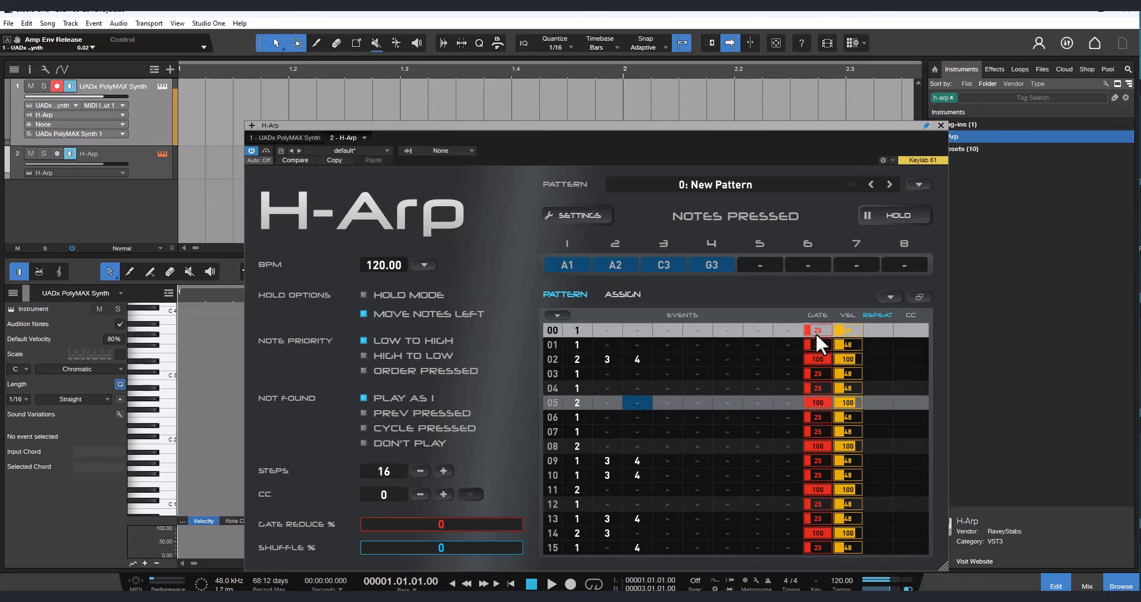
pyautogui.write('100')
pyautogui.press('Return')
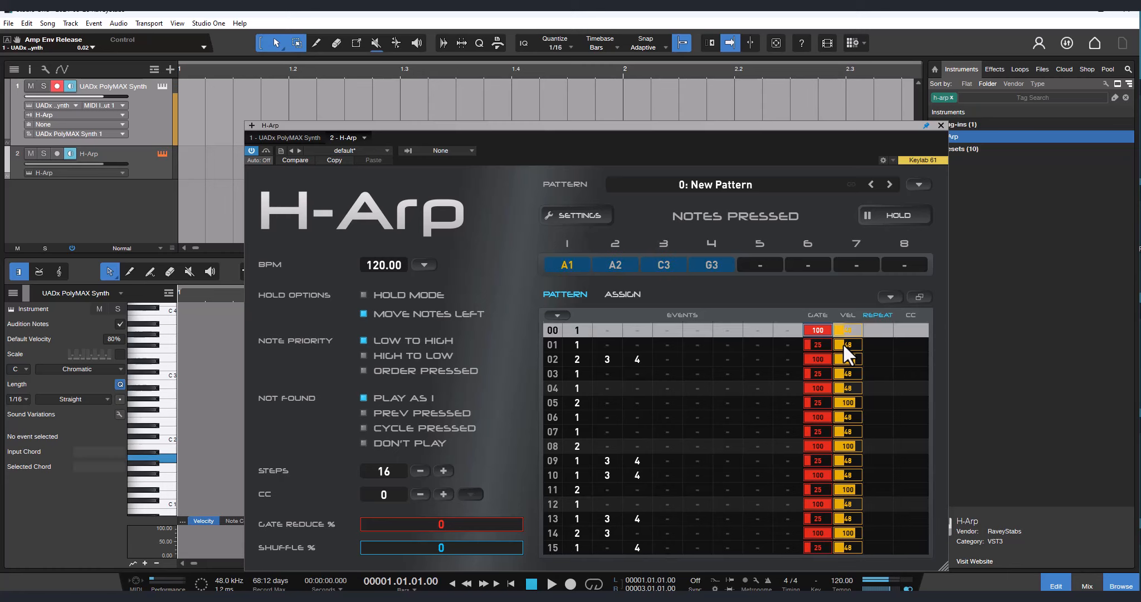
# - Set the gate of step 00 to 50 and step 02 to 100, and repeat 50-25-100 through all 16 steps
pyautogui.write('50')
pyautogui.press('Return')
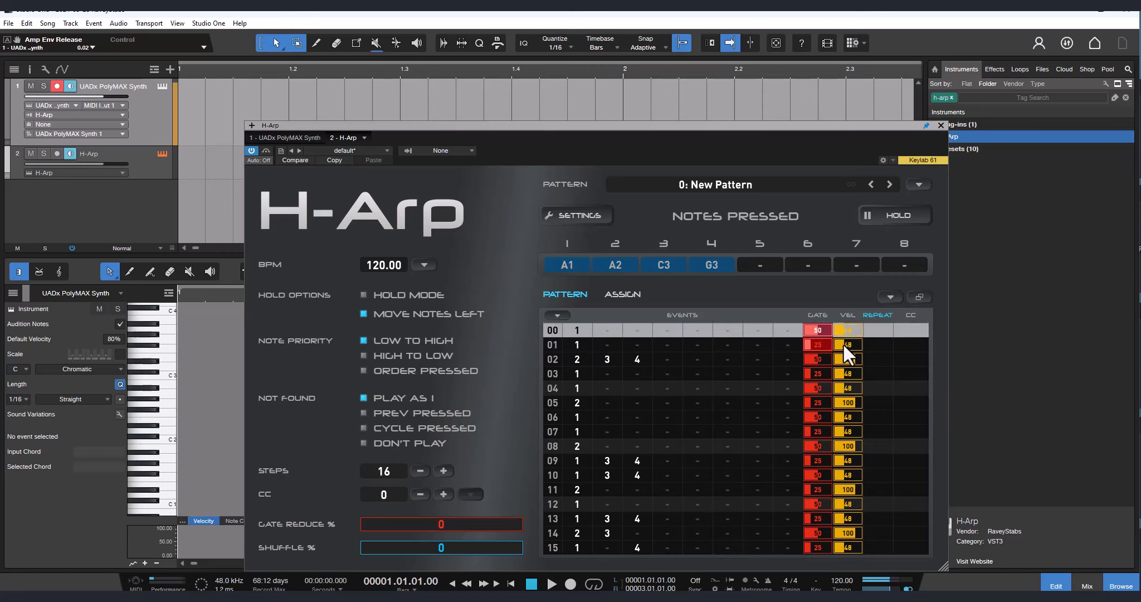
pyautogui.click(821, 362)
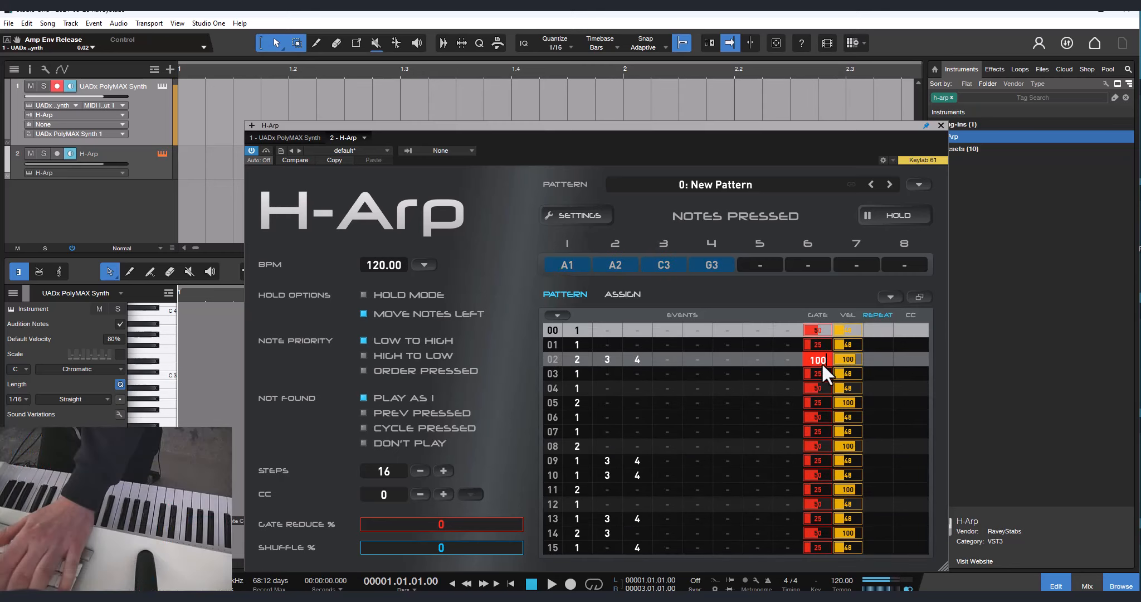
pyautogui.write('100')
pyautogui.press('Return')
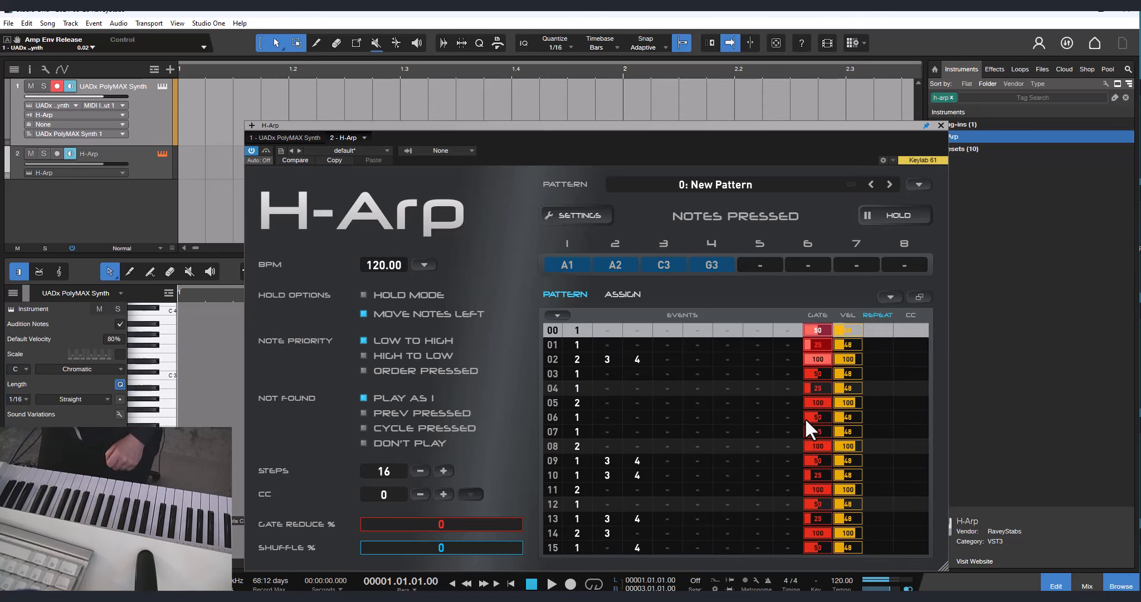
pyautogui.click(823, 333)
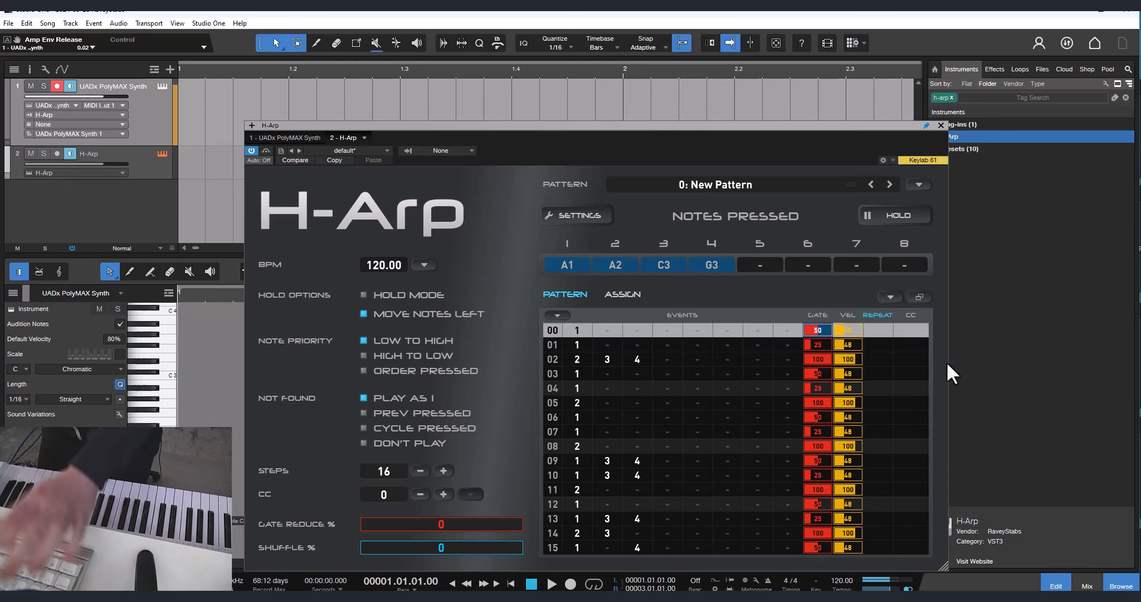
# - Set the velocity of step 02 and its repeats to 127, and the step 01 velocity and the remaining steps to 16
pyautogui.click(851, 361)
pyautogui.write('127')
pyautogui.press('Return')
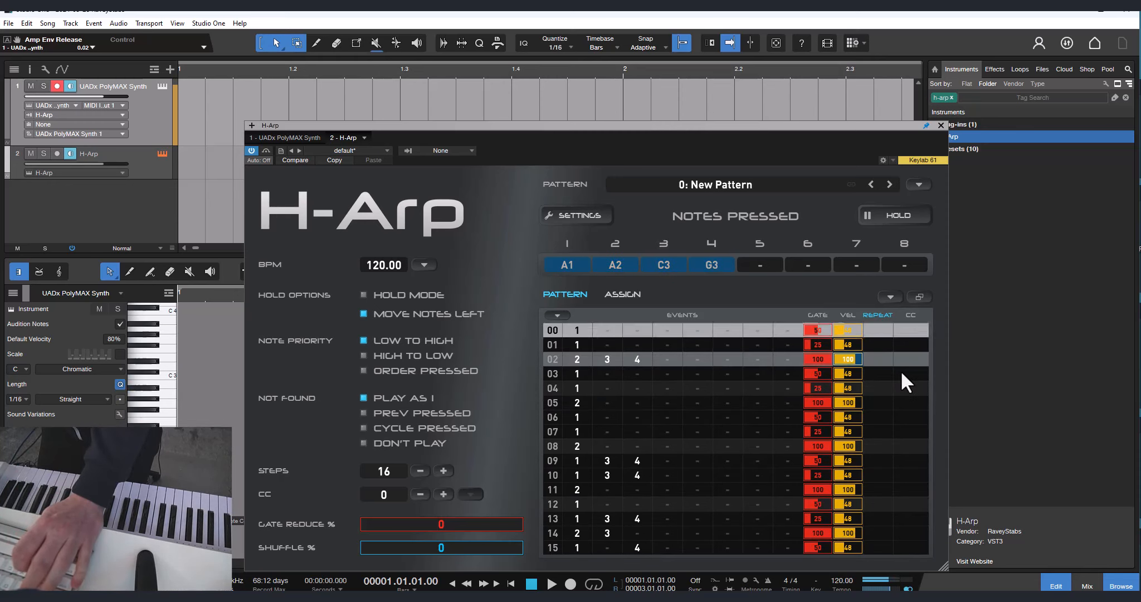
pyautogui.press('Up')
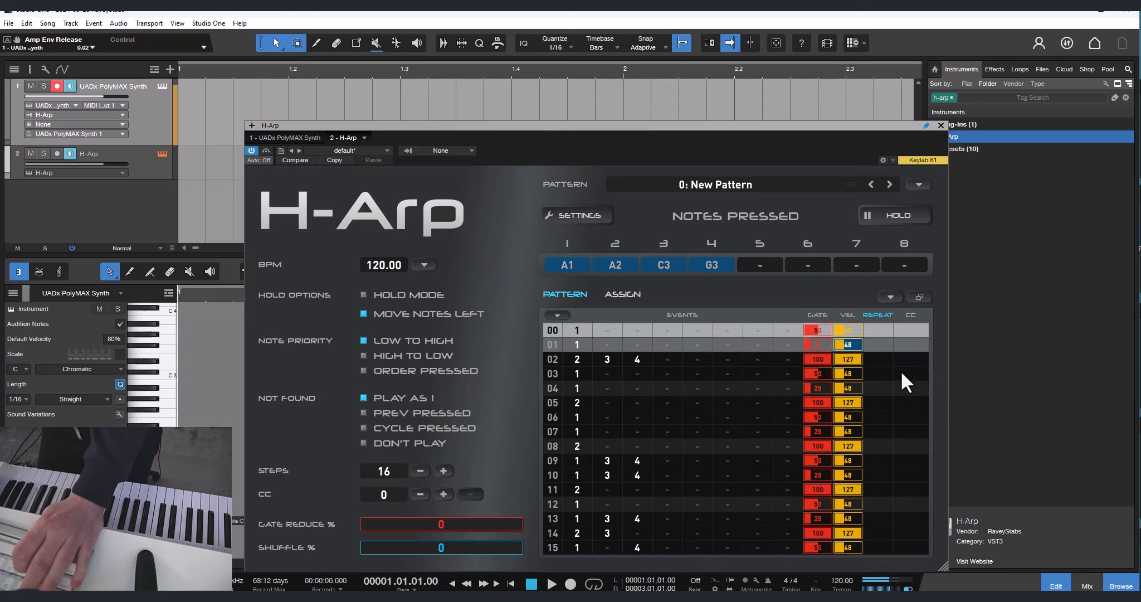
pyautogui.write('16')
pyautogui.press('Return')
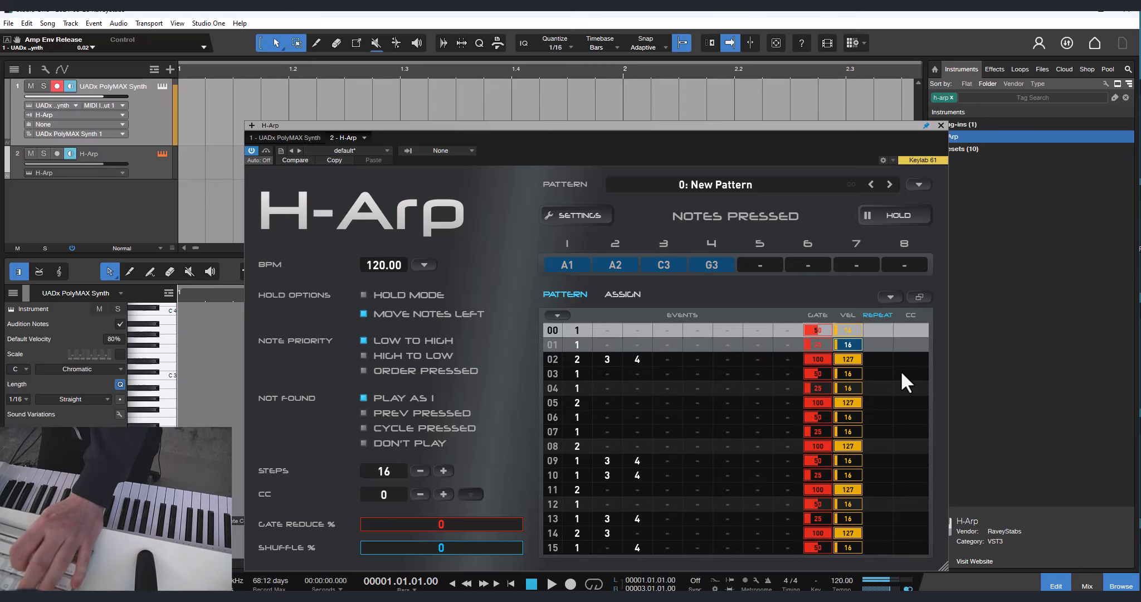
# - Set the quiet steps' shared velocity to 32 and the accented steps' shared velocity to 112, and release the held notes
pyautogui.write('32')
pyautogui.press('Tab')
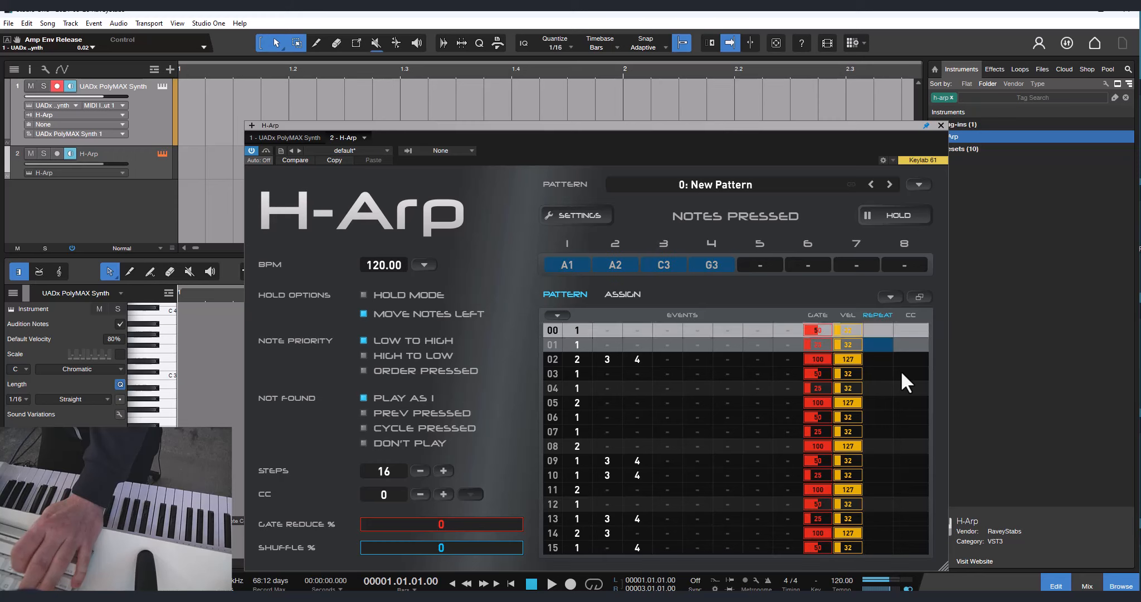
pyautogui.press('Left')
pyautogui.press('Down')
pyautogui.write('96')
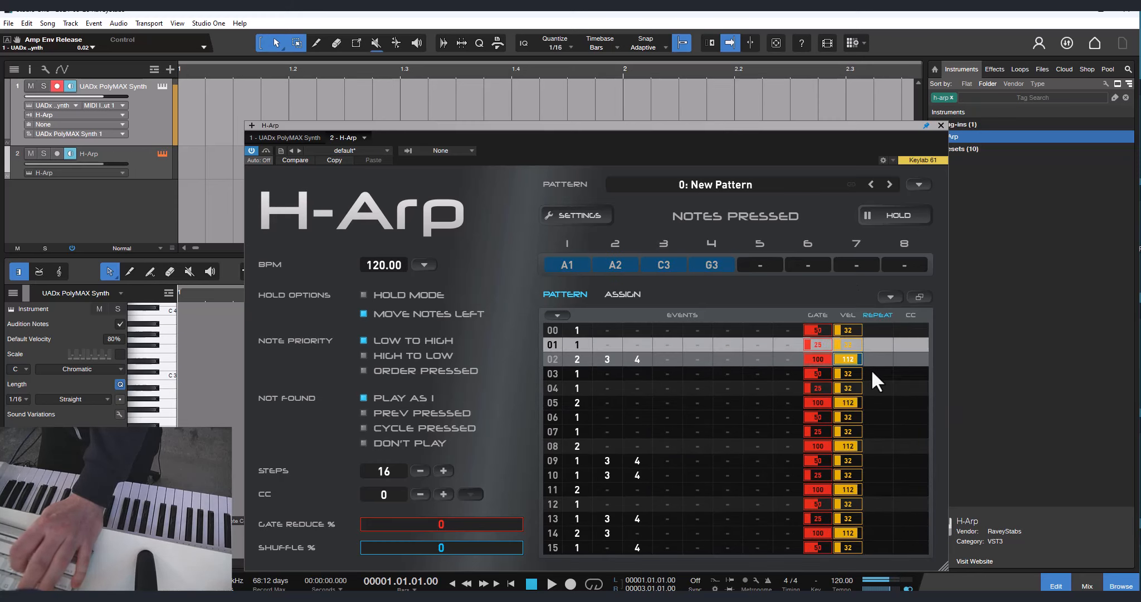
pyautogui.write('112')
pyautogui.click(897, 221)
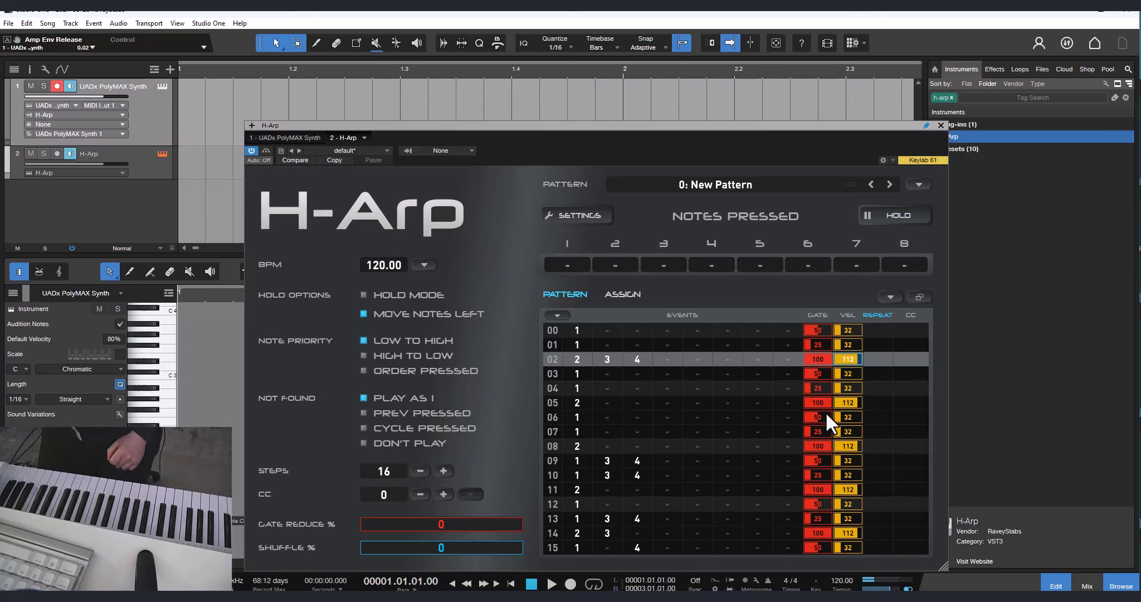
# - Change the quiet steps' shared velocity to 48 and back to 32, and view the Grid Edit commands
pyautogui.click(847, 345)
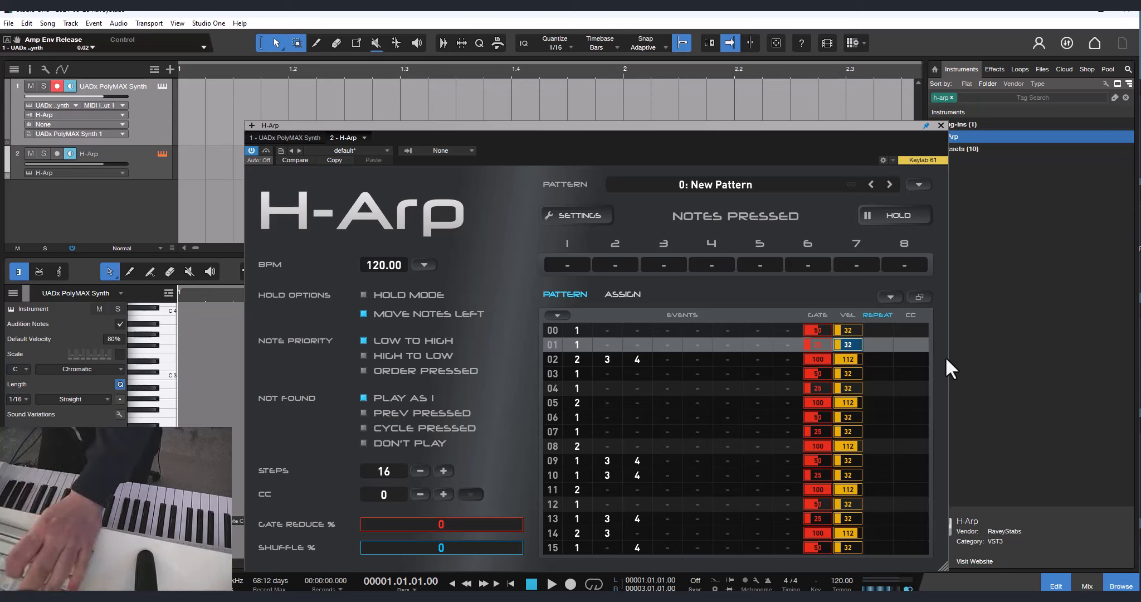
pyautogui.write('4832')
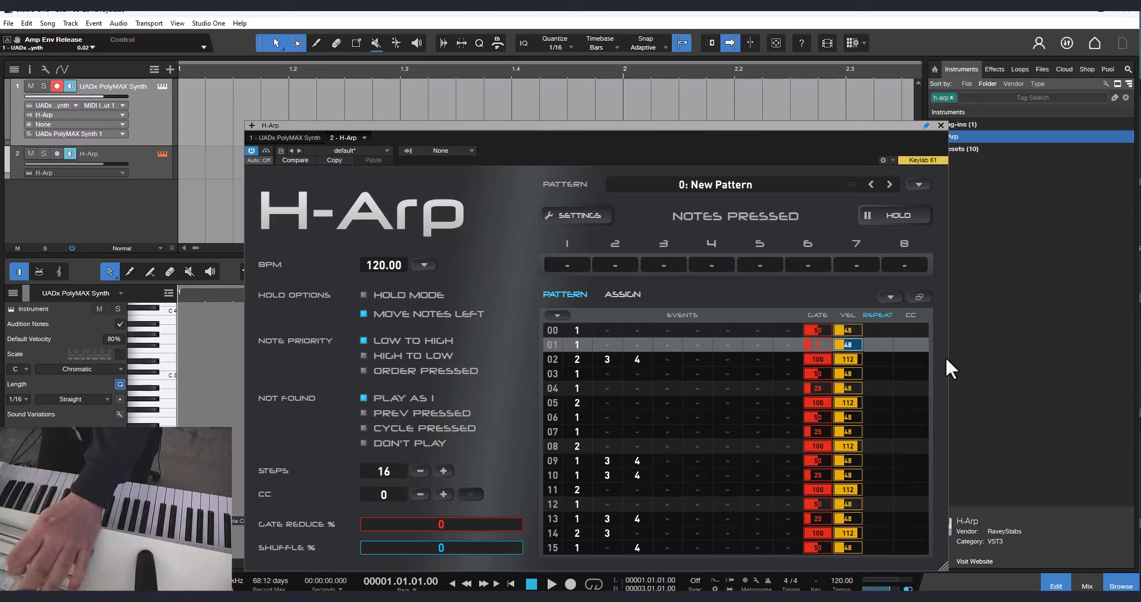
pyautogui.click(844, 357)
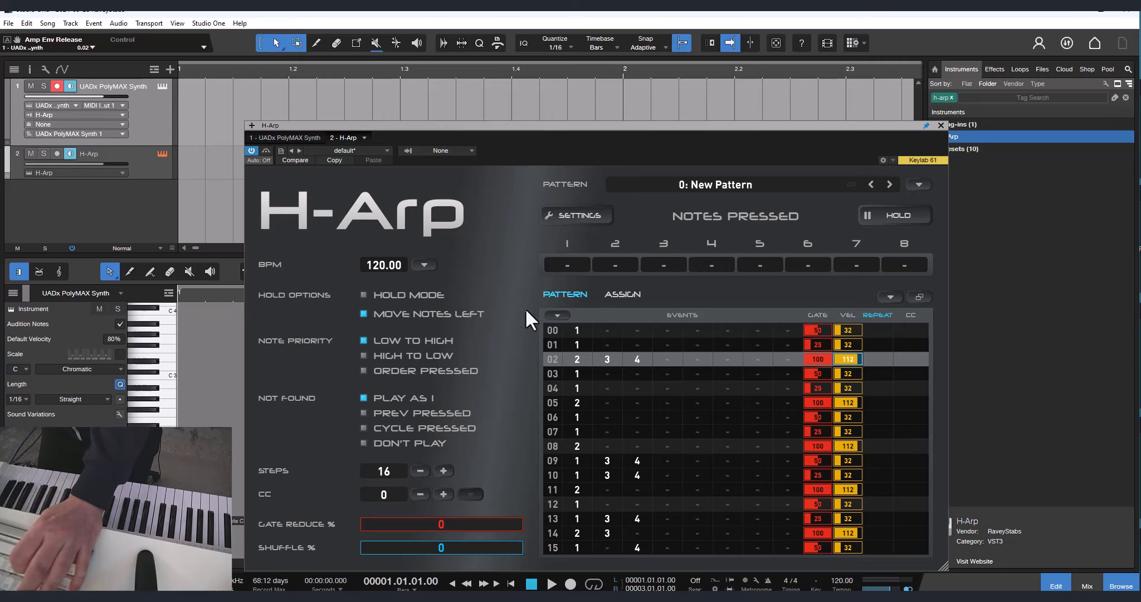
pyautogui.click(557, 316)
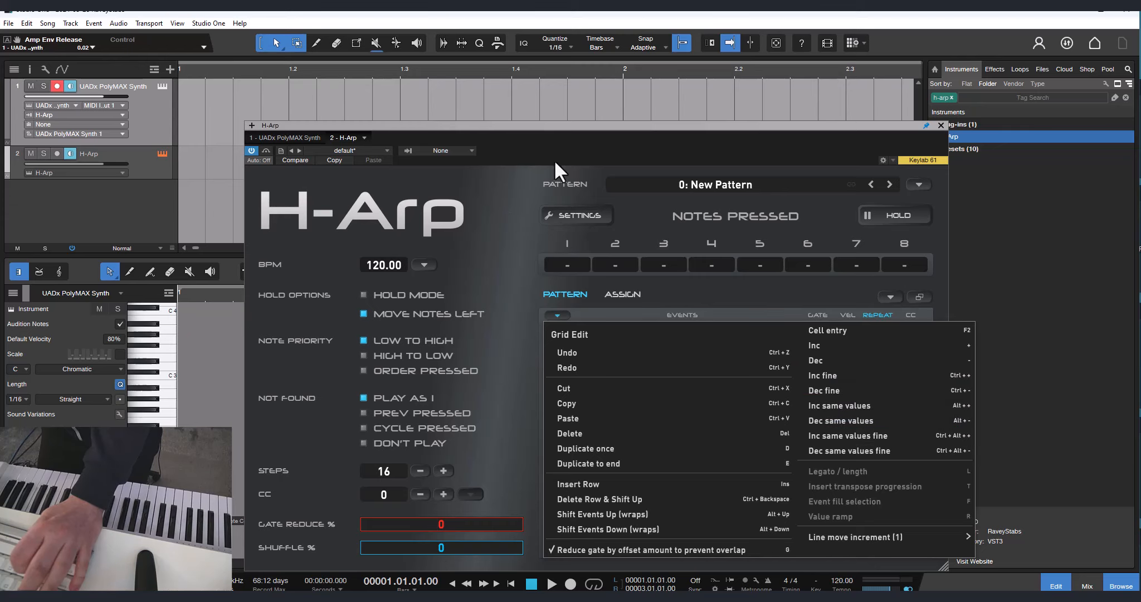
pyautogui.click(564, 145)
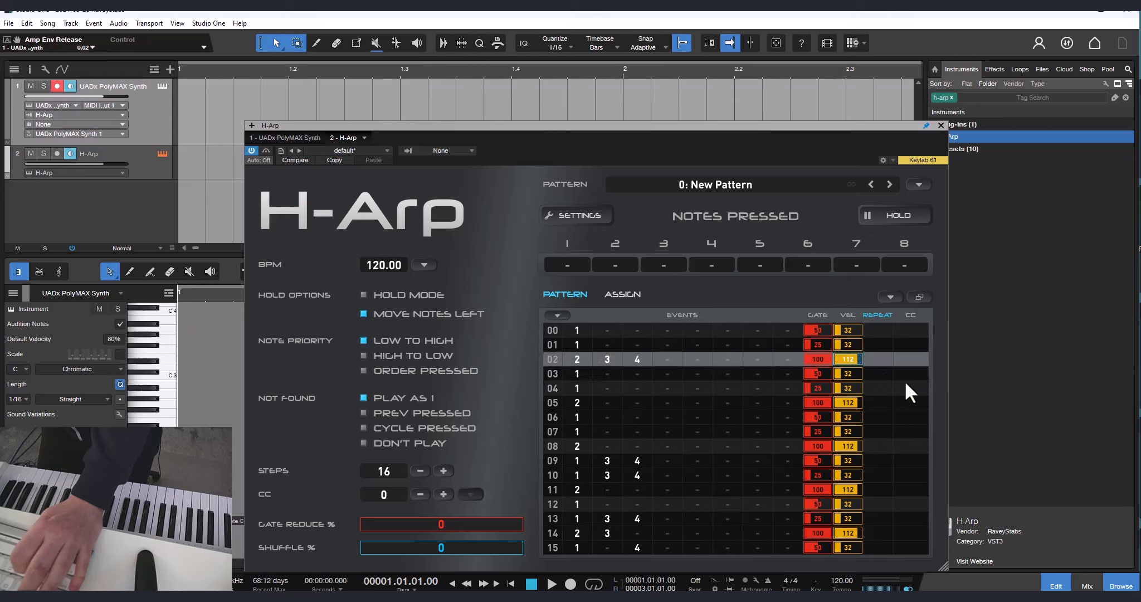
# - Try a shared velocity of 64 on the quiet steps and return them to 32
pyautogui.click(849, 330)
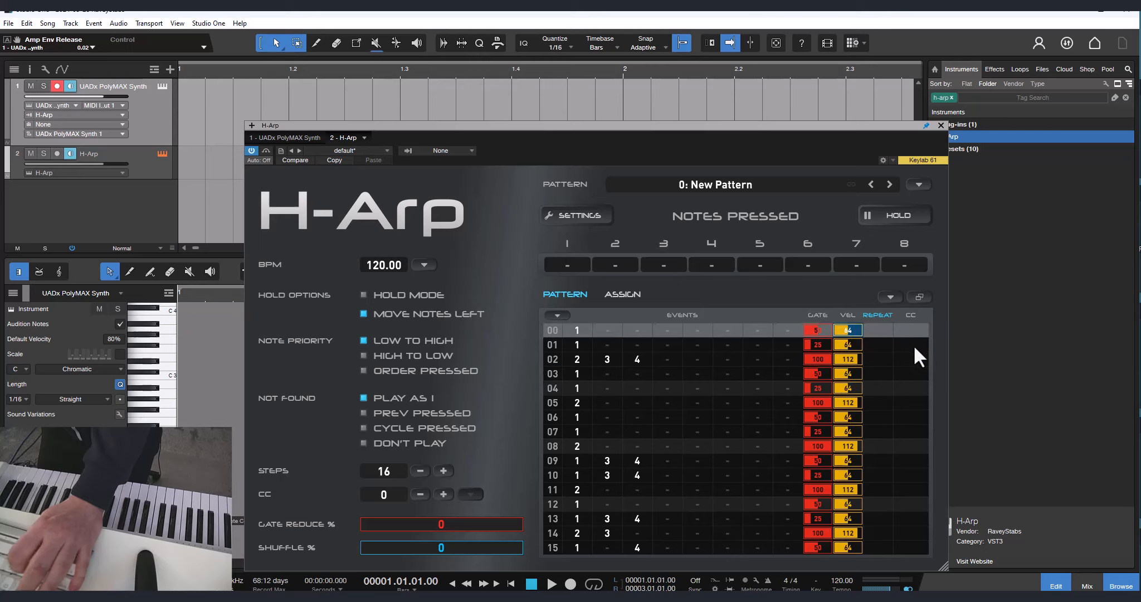
pyautogui.press('Down')
pyautogui.press('Down')
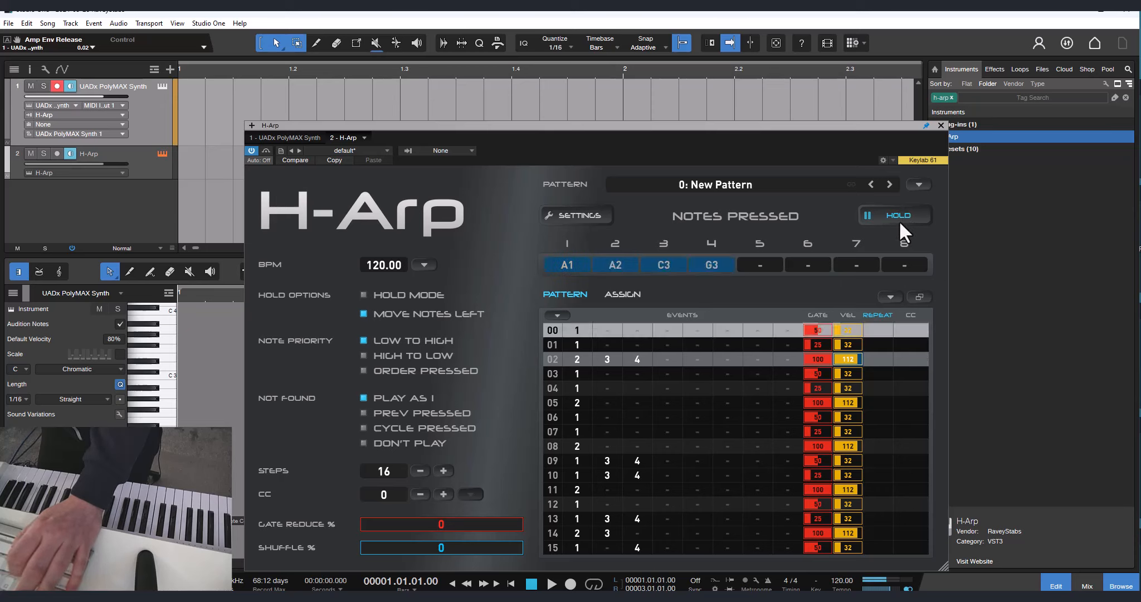
# - Set the quiet steps' shared velocity to 48 and audition the arpeggio with song playback, releasing the held notes
pyautogui.click(855, 345)
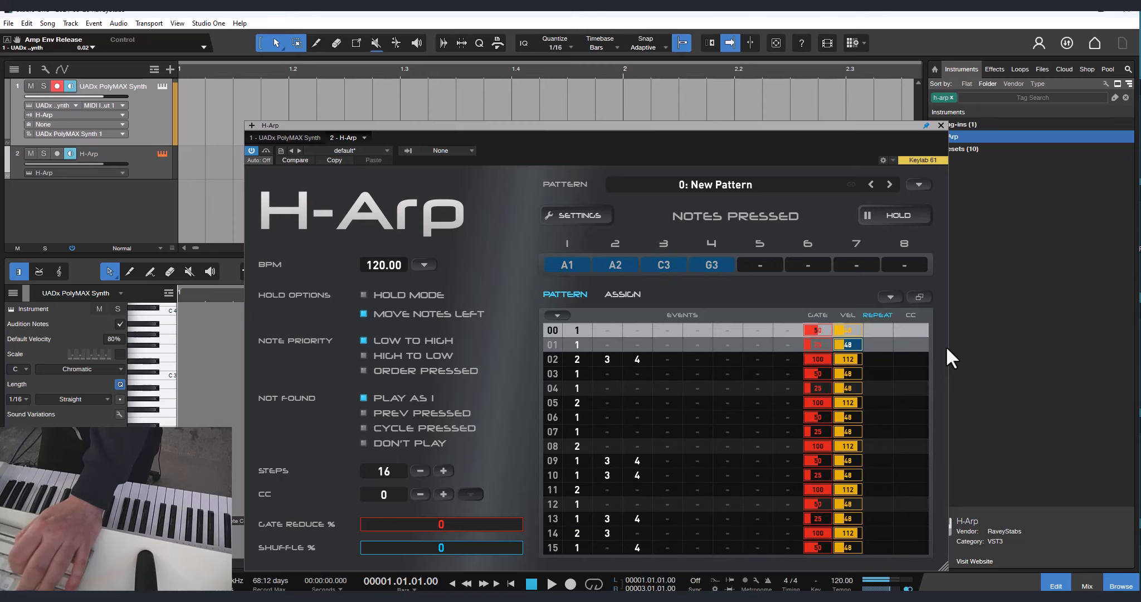
pyautogui.press('space')
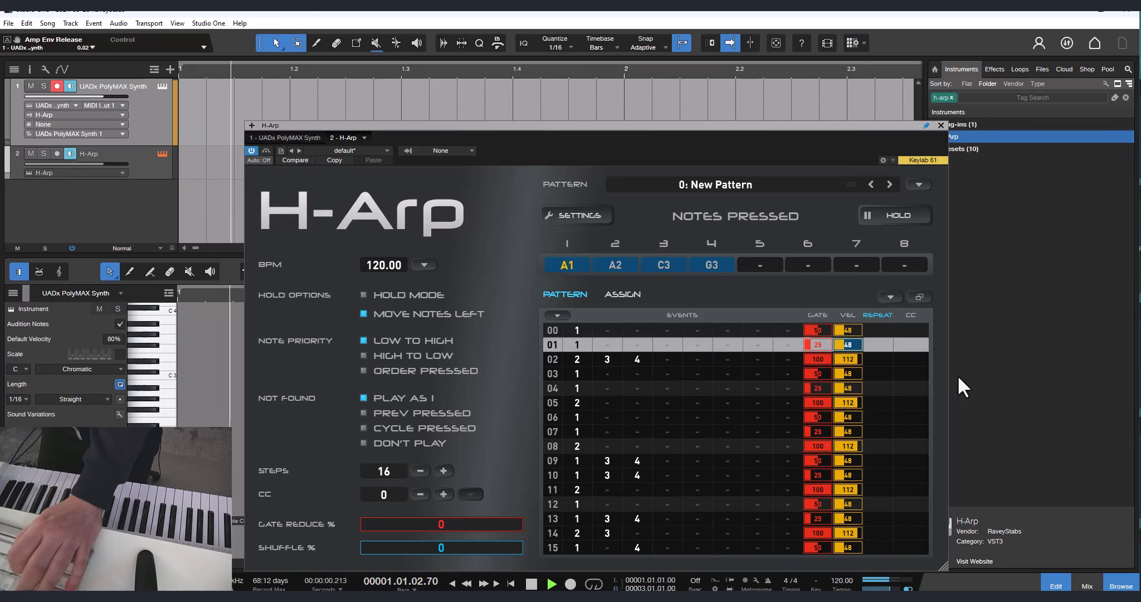
pyautogui.click(898, 215)
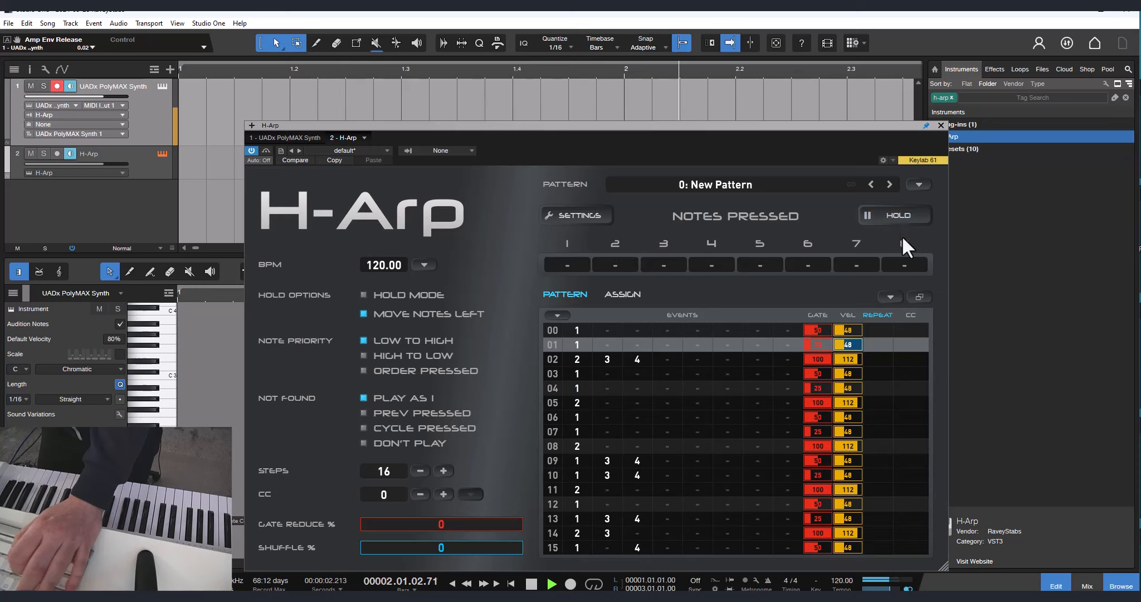
pyautogui.press('space')
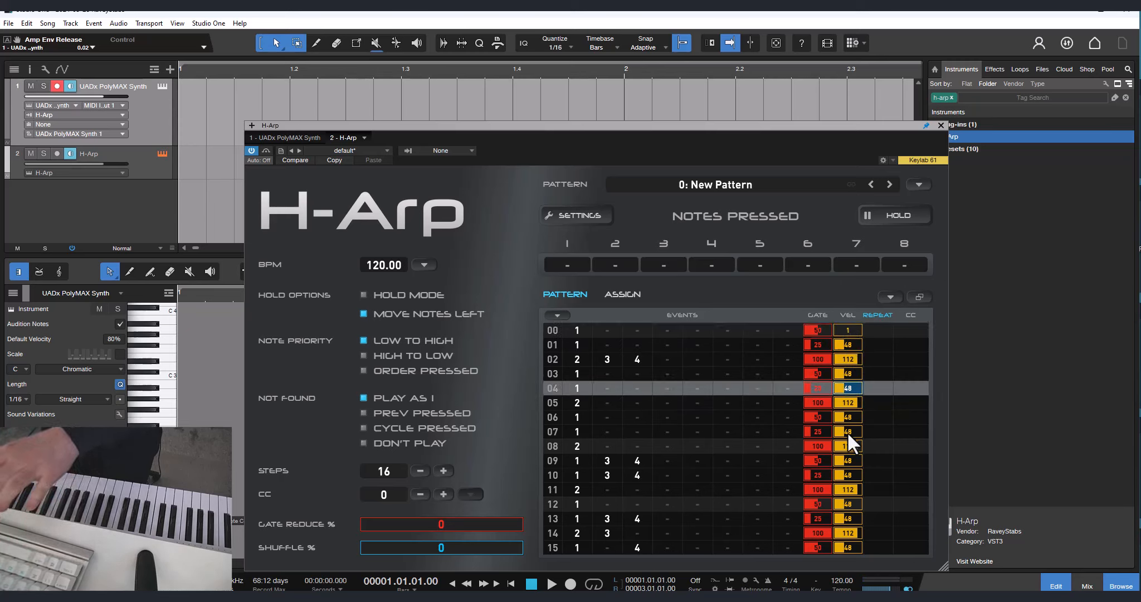
# - Set the velocity of step 15 to 127
pyautogui.click(841, 547)
pyautogui.write('127')
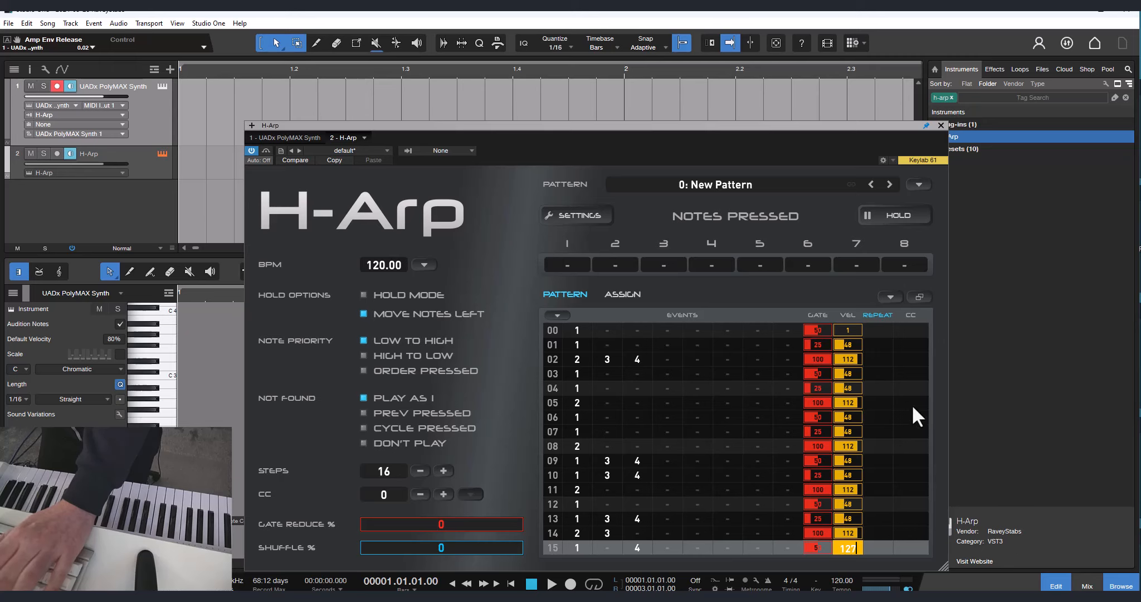
pyautogui.press('Return')
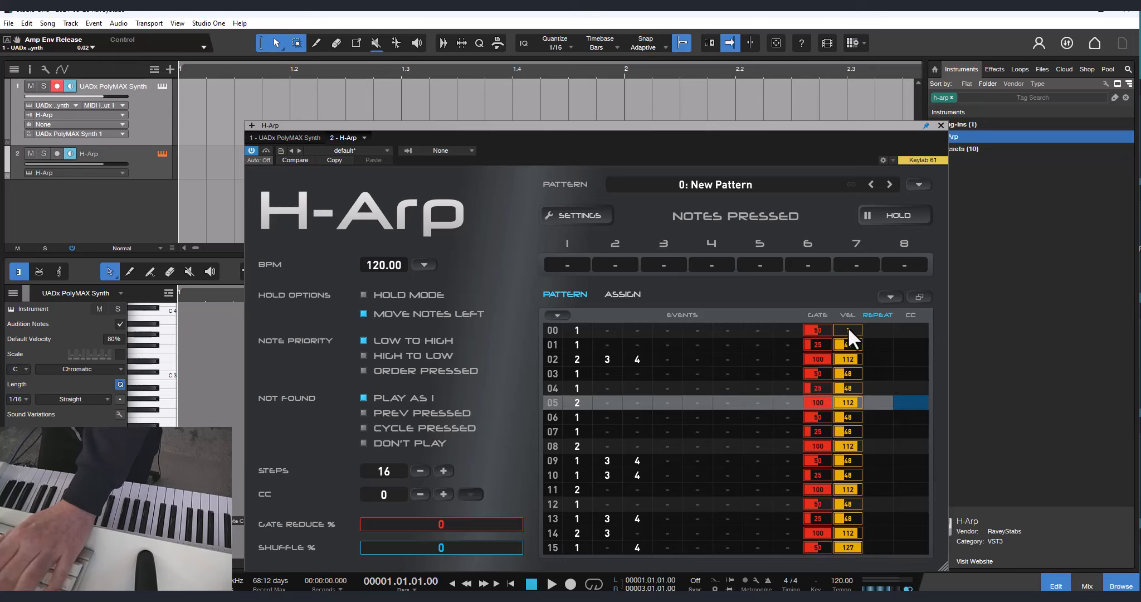
# - Apply a value ramp to the velocities of steps 00 to 15 and audition the pattern with held notes
pyautogui.moveTo(848, 328); pyautogui.dragTo(847, 552)
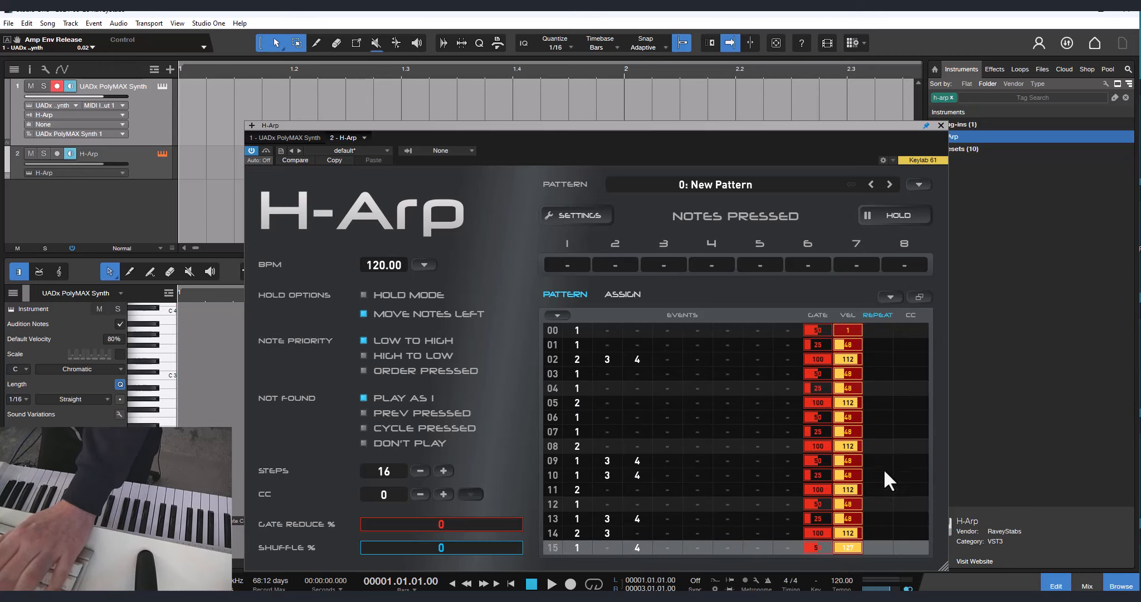
pyautogui.click(555, 316)
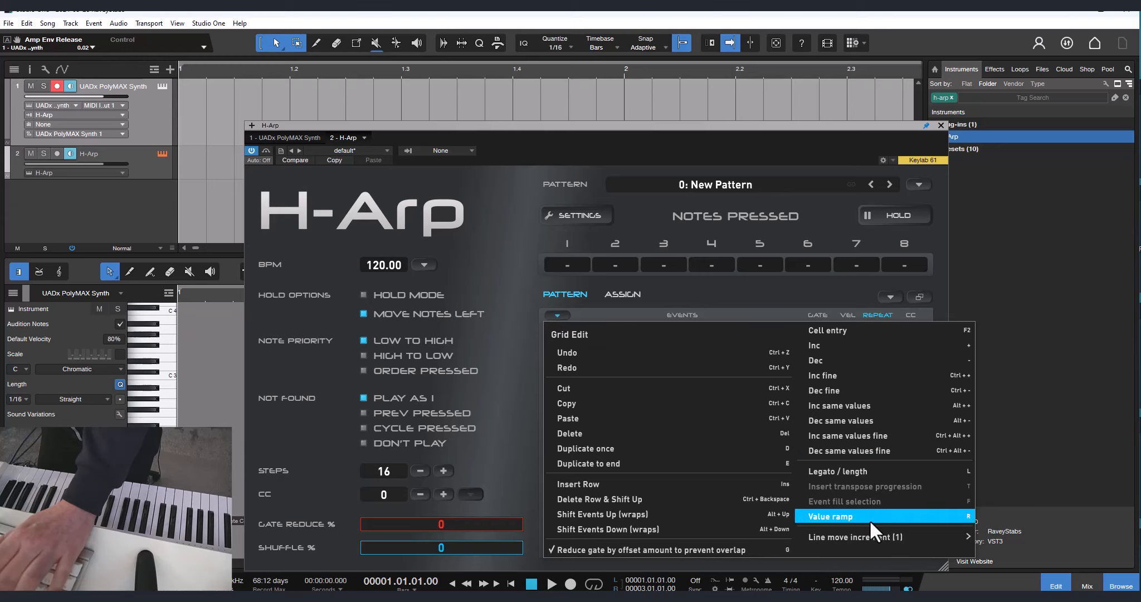
pyautogui.click(552, 310)
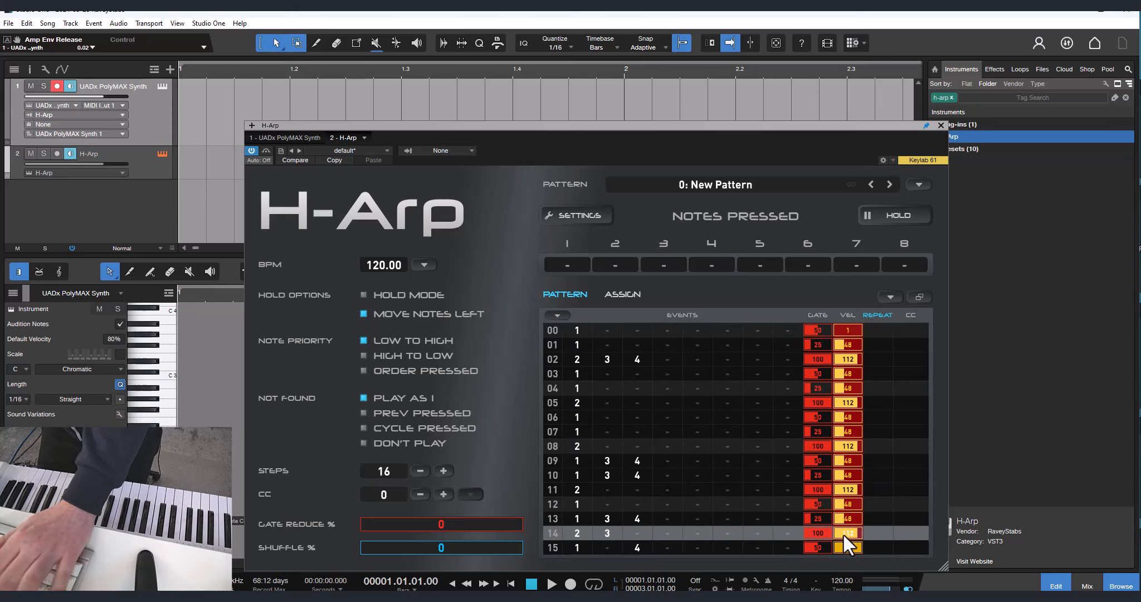
pyautogui.hotkey('ctrl', 'r')
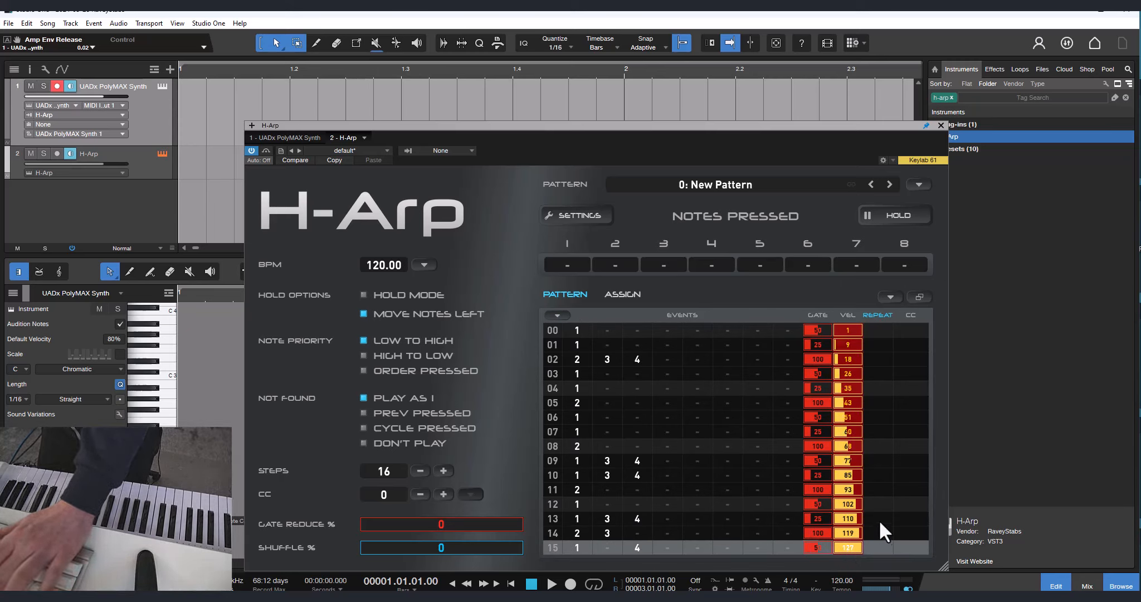
pyautogui.click(837, 334)
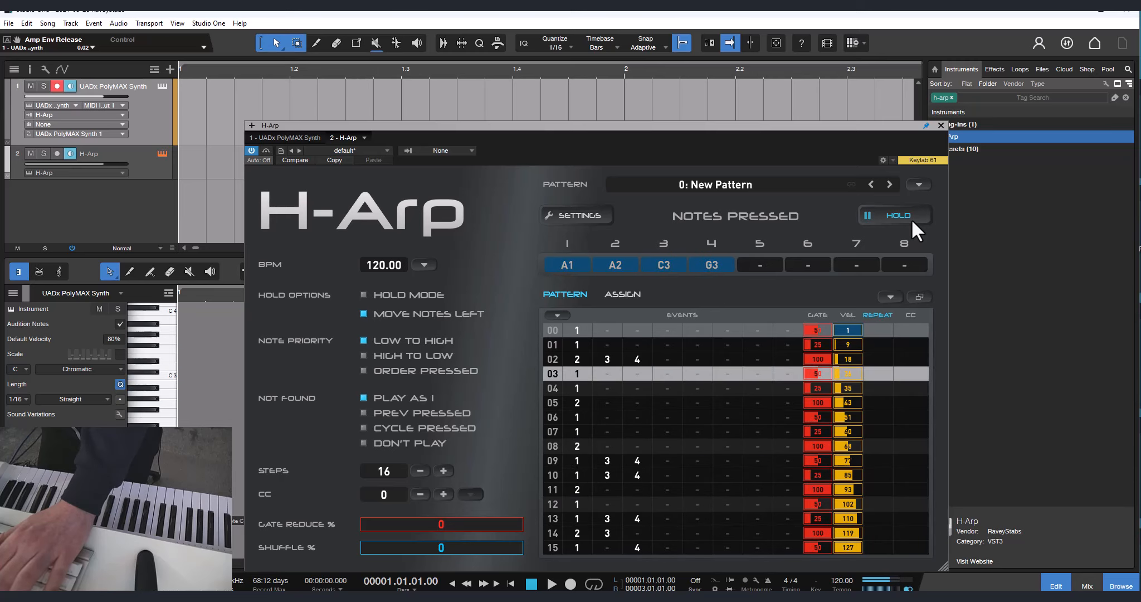
pyautogui.click(911, 218)
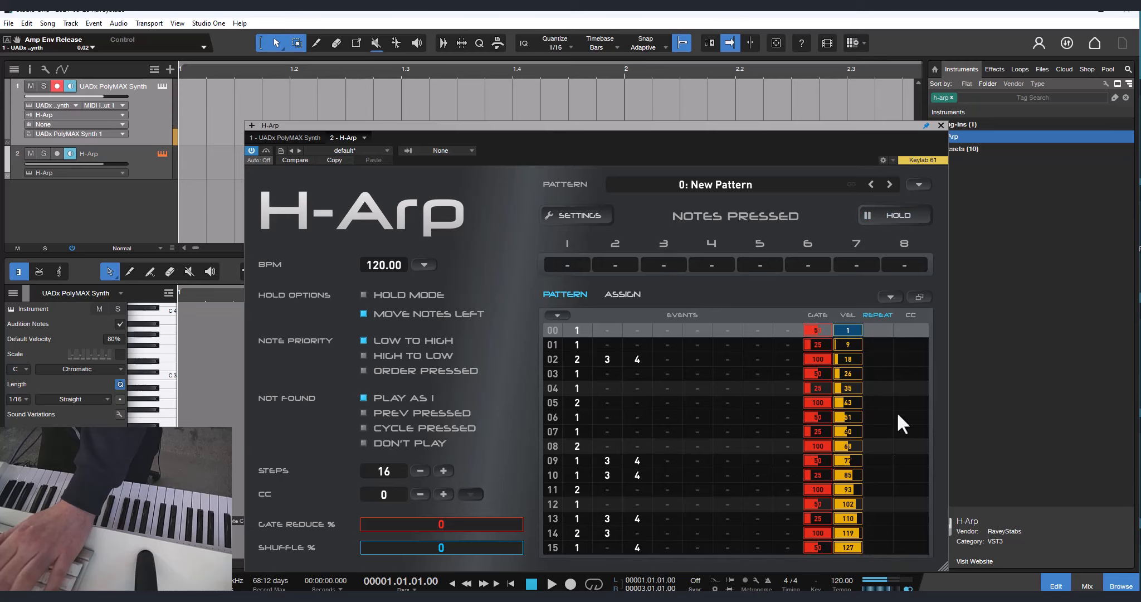
# - Set step 03's velocity to 100 and apply a value ramp to the velocities of steps 00 to 03
pyautogui.click(846, 374)
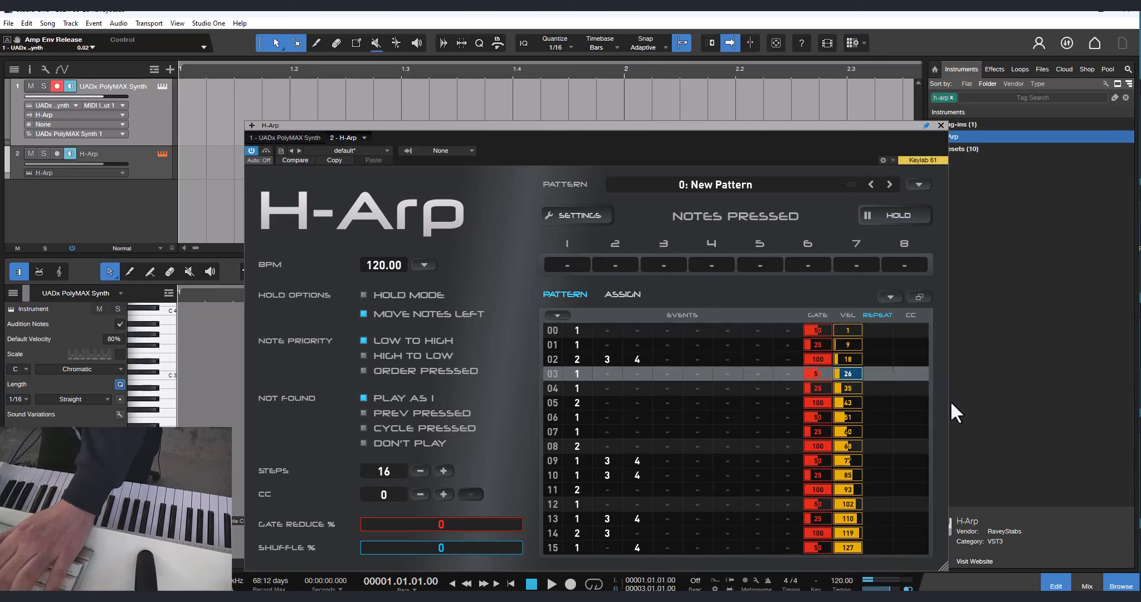
pyautogui.write('100')
pyautogui.press('Return')
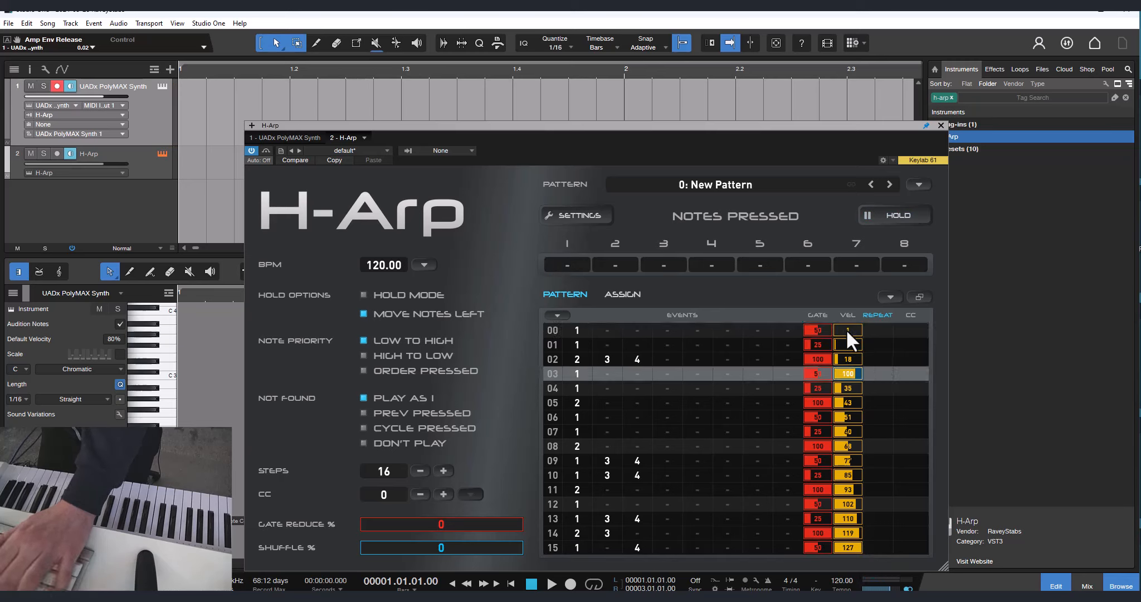
pyautogui.moveTo(845, 329); pyautogui.dragTo(852, 374)
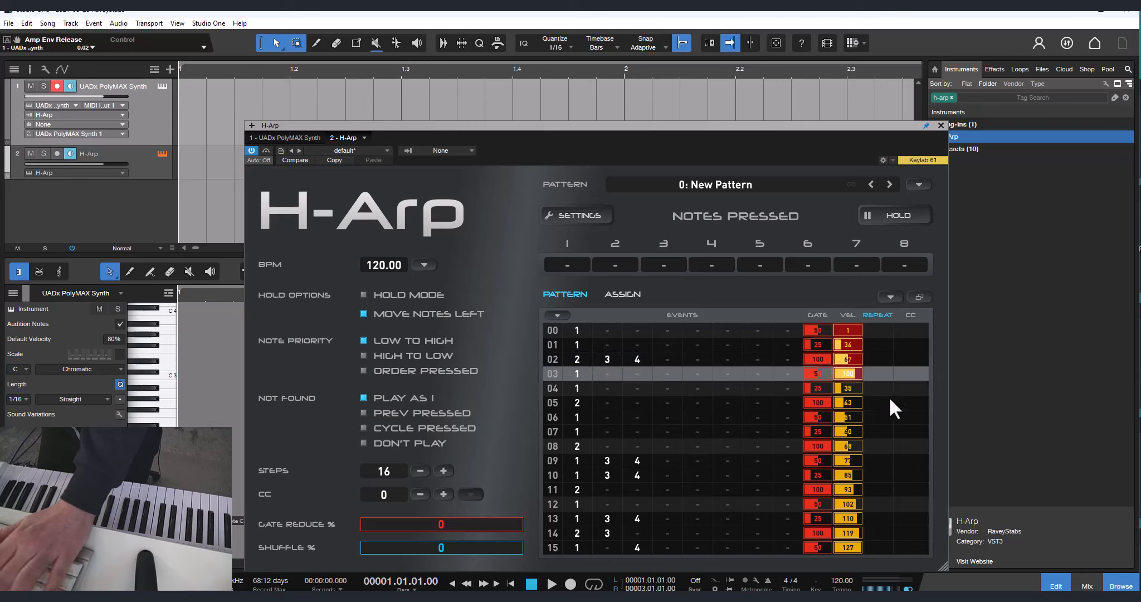
# - Duplicate the four-step velocity ramp to the end of the pattern and audition it with held notes
pyautogui.hotkey('ctrl', 'd')
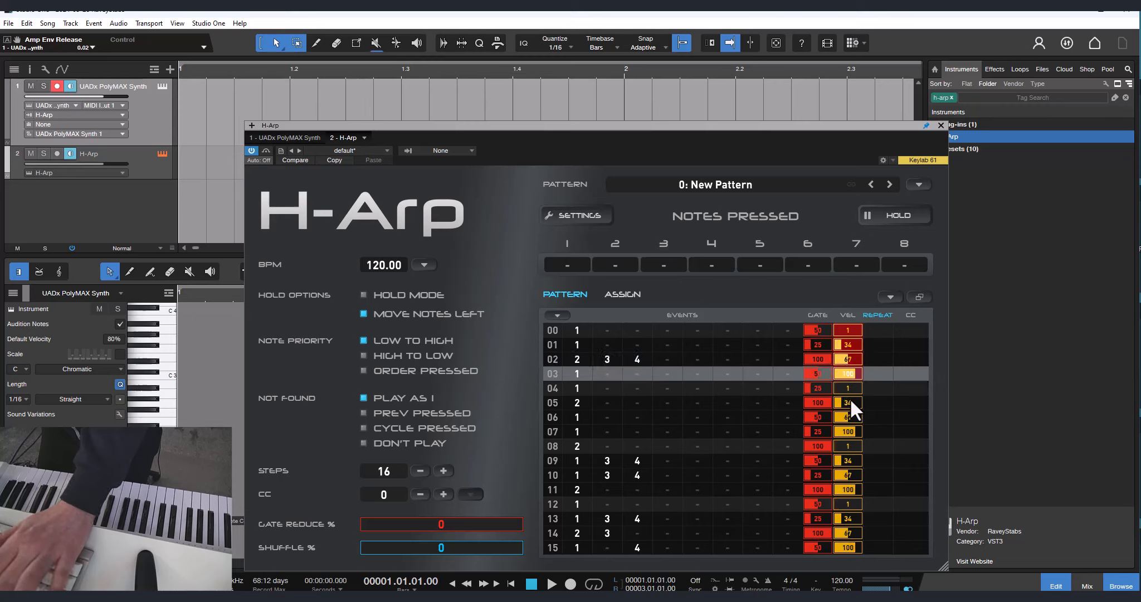
pyautogui.click(905, 222)
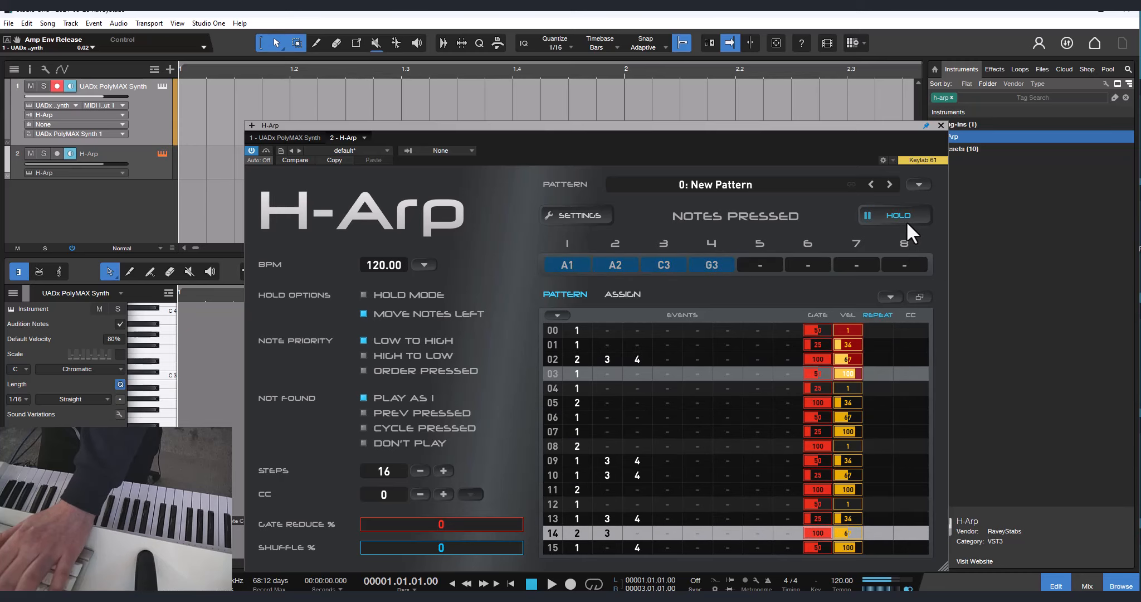
pyautogui.click(906, 221)
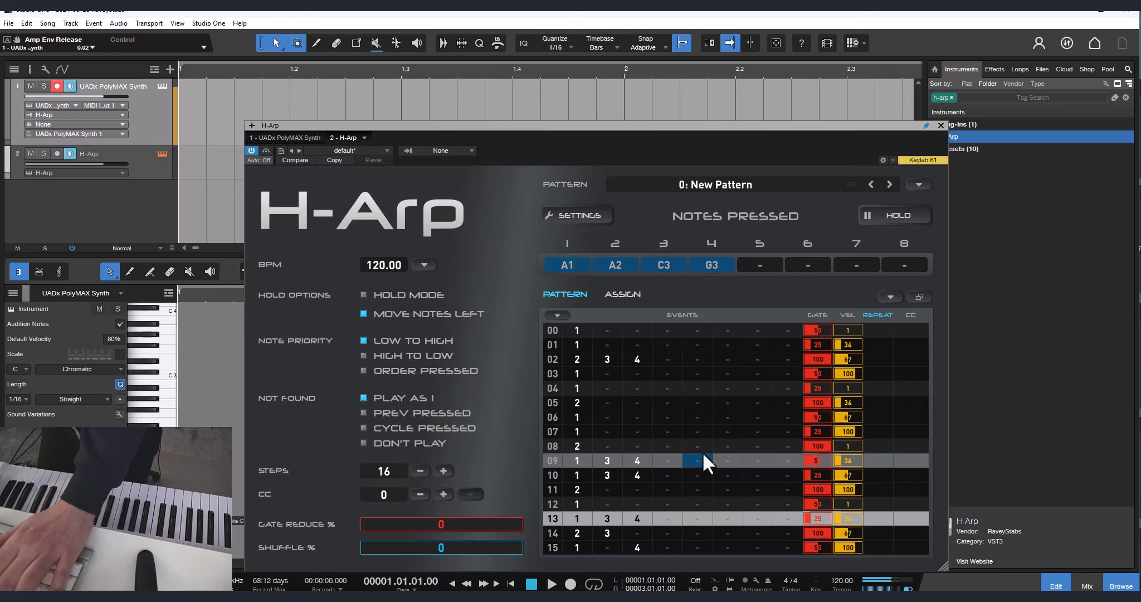
pyautogui.click(908, 220)
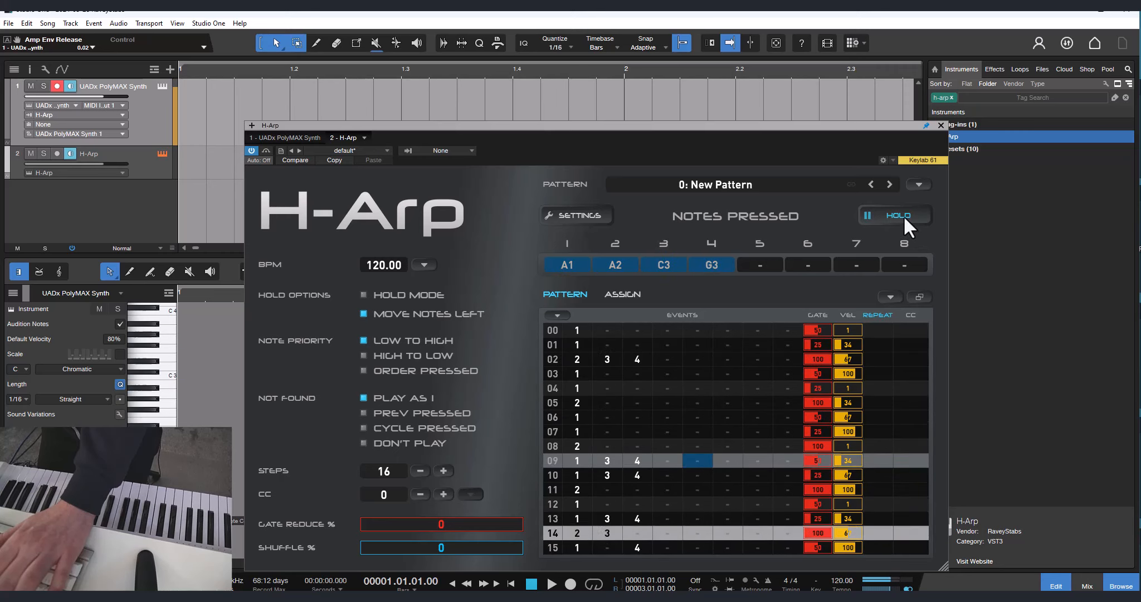
pyautogui.click(903, 215)
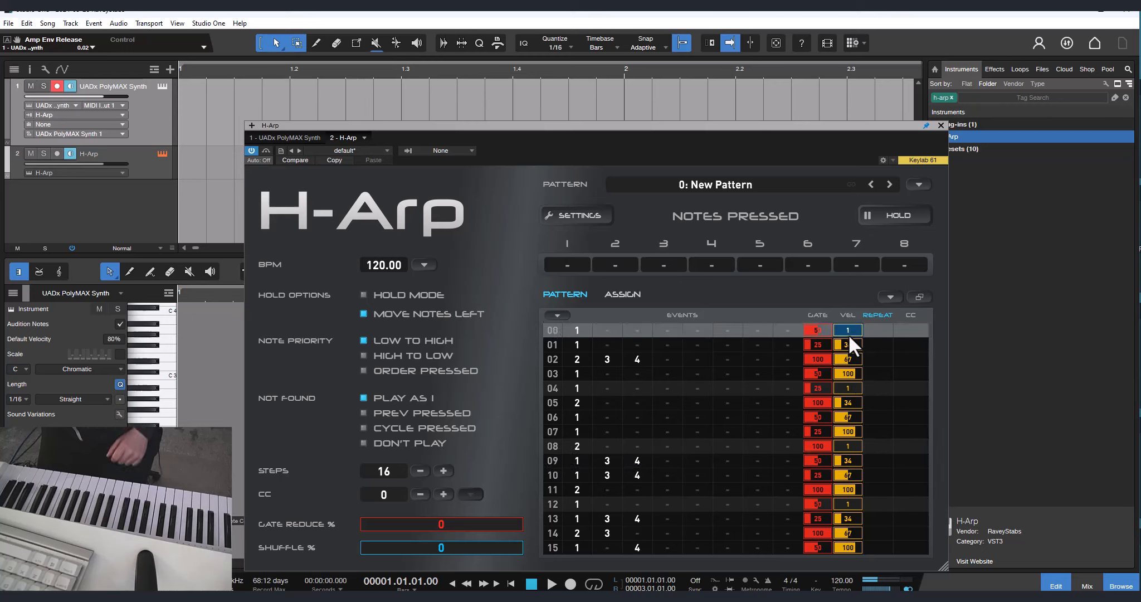
# - Set step 00's velocity to 100, duplicate it to the end of the pattern, and release the held notes
pyautogui.write('100')
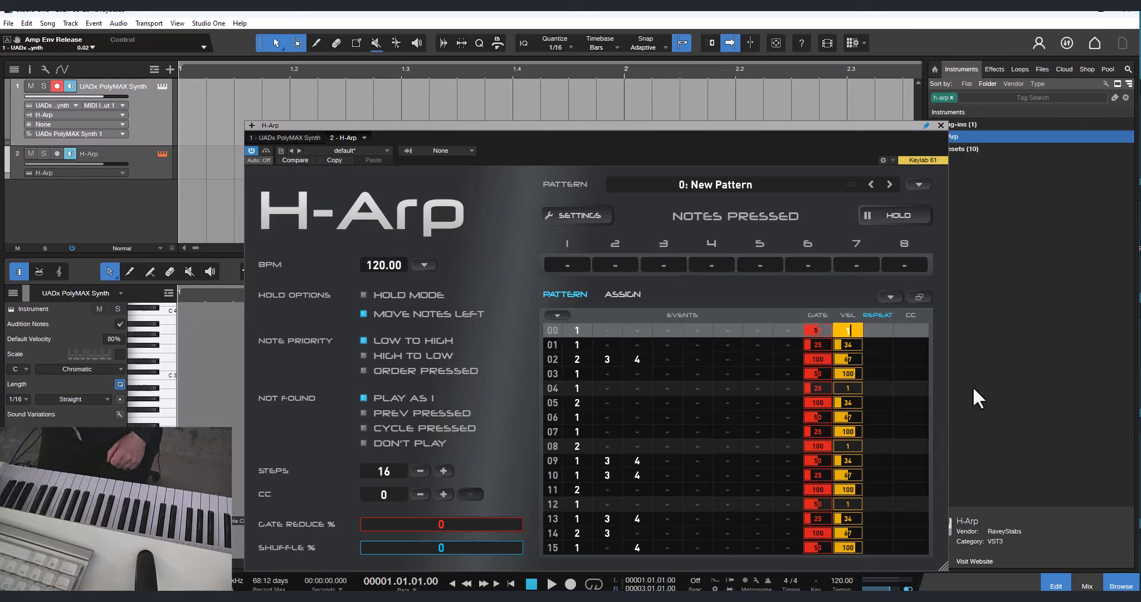
pyautogui.press('Return')
pyautogui.press('Up')
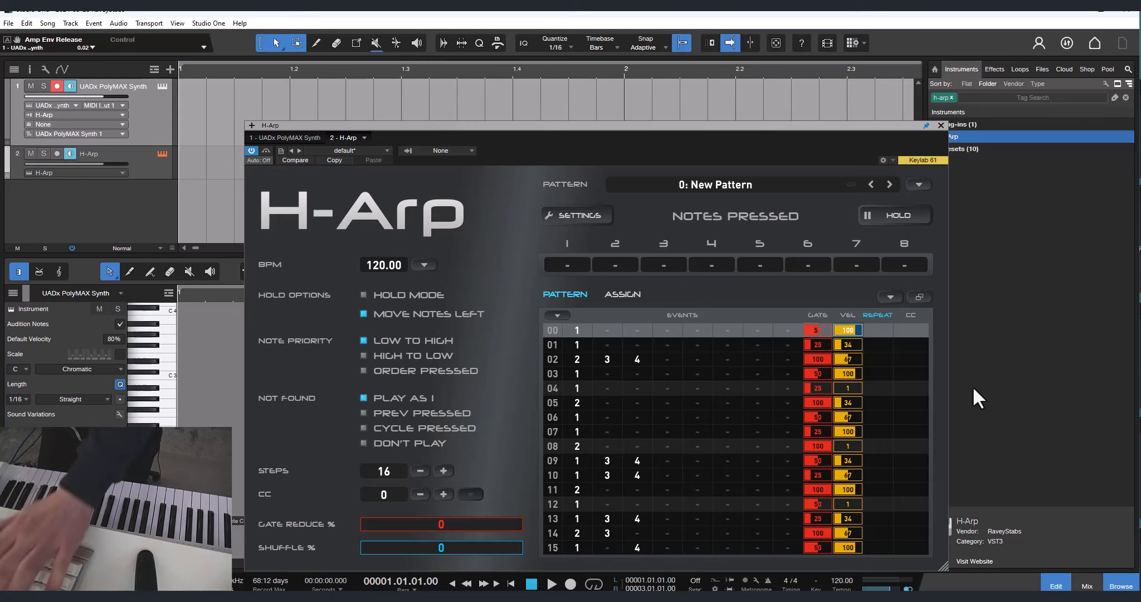
pyautogui.hotkey('ctrl', 'd')
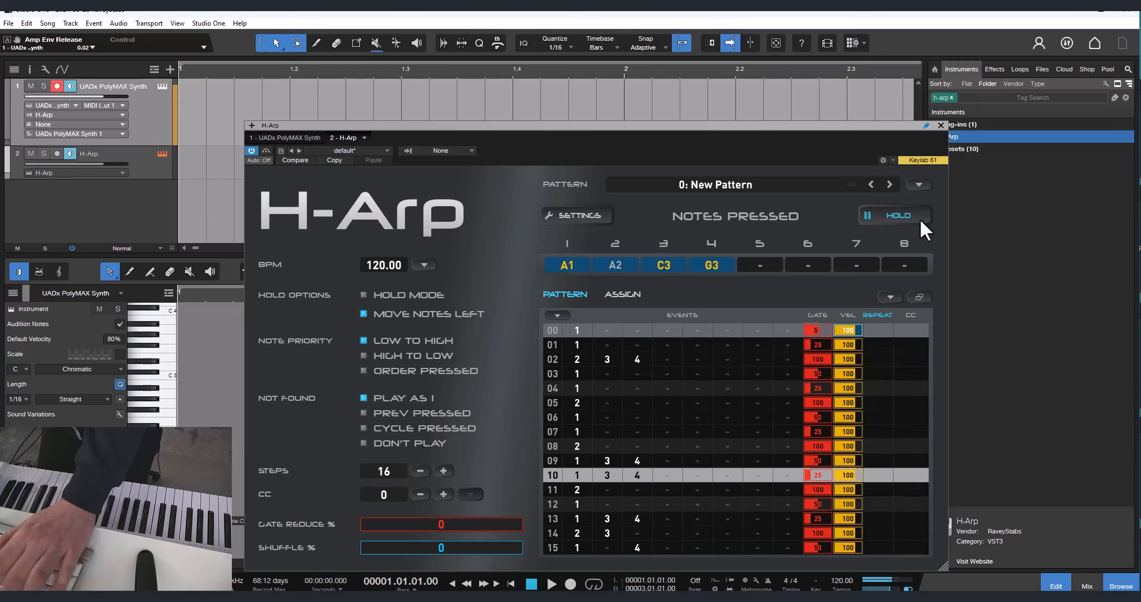
pyautogui.click(919, 218)
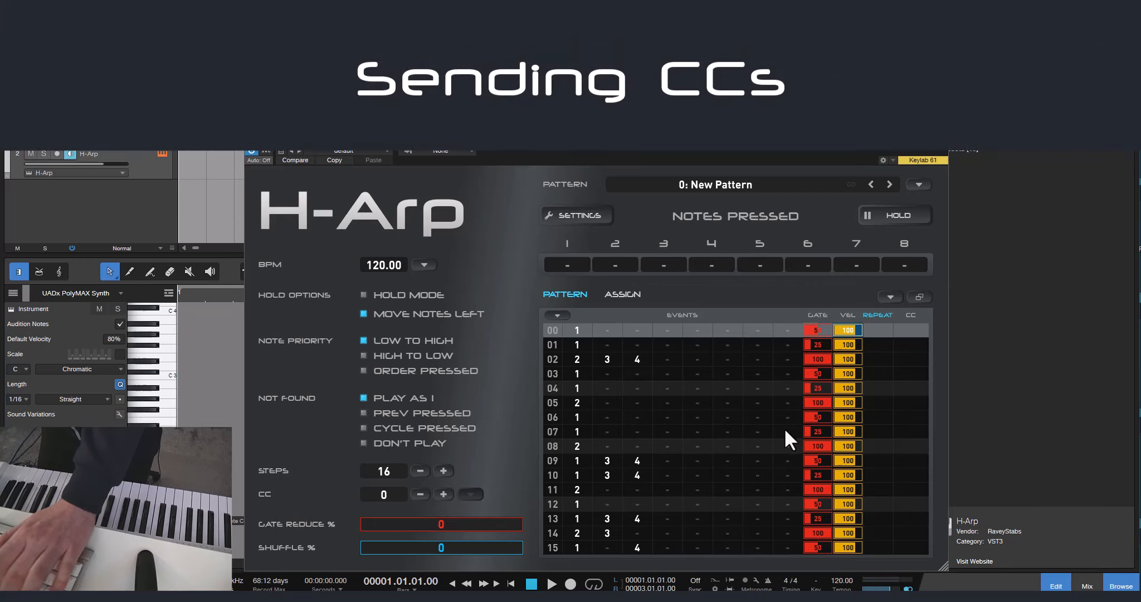
pyautogui.click(668, 374)
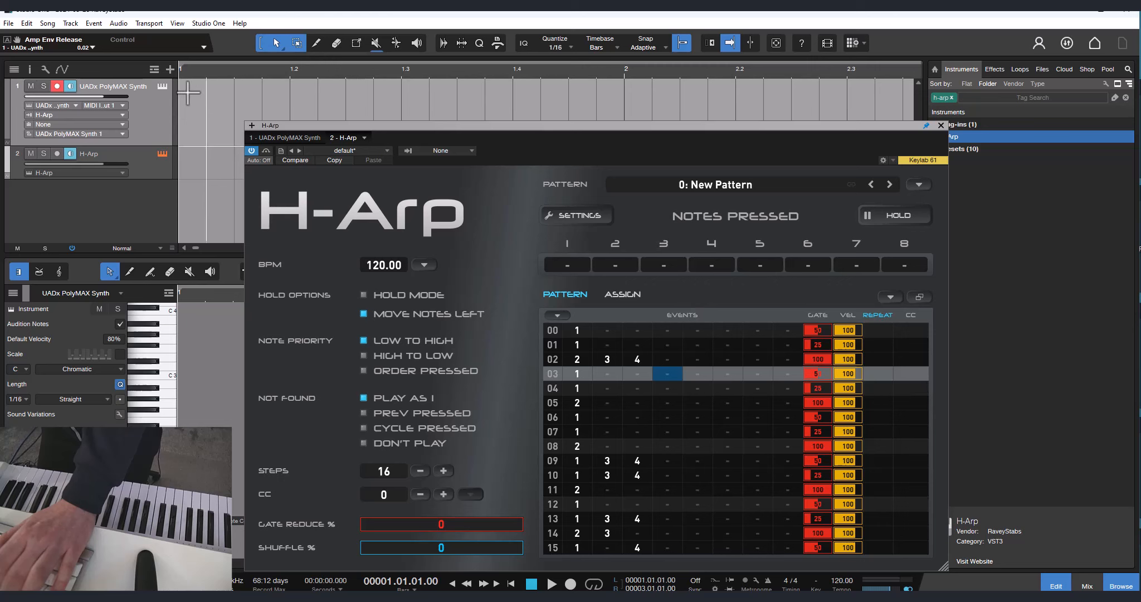
# - Lower the PolyMAX synth's filter cutoff to 63.1 Hz and close the synth window
pyautogui.click(163, 86)
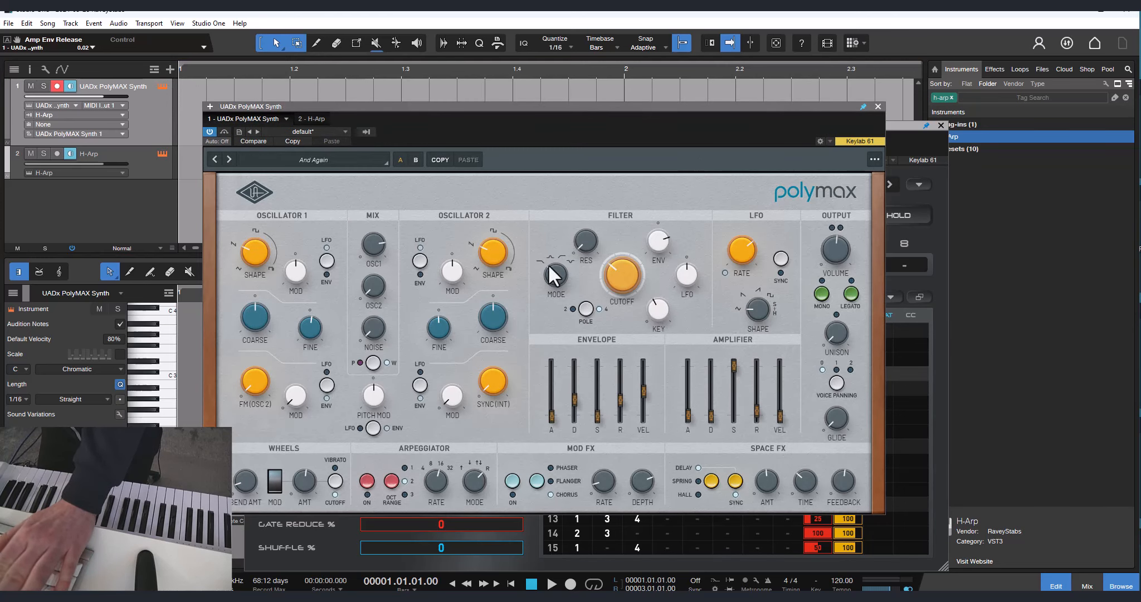
pyautogui.moveTo(616, 278)
pyautogui.moveTo(616, 275)
pyautogui.mouseDown()
pyautogui.moveTo(609, 287)
pyautogui.moveTo(619, 278)
pyautogui.mouseUp()
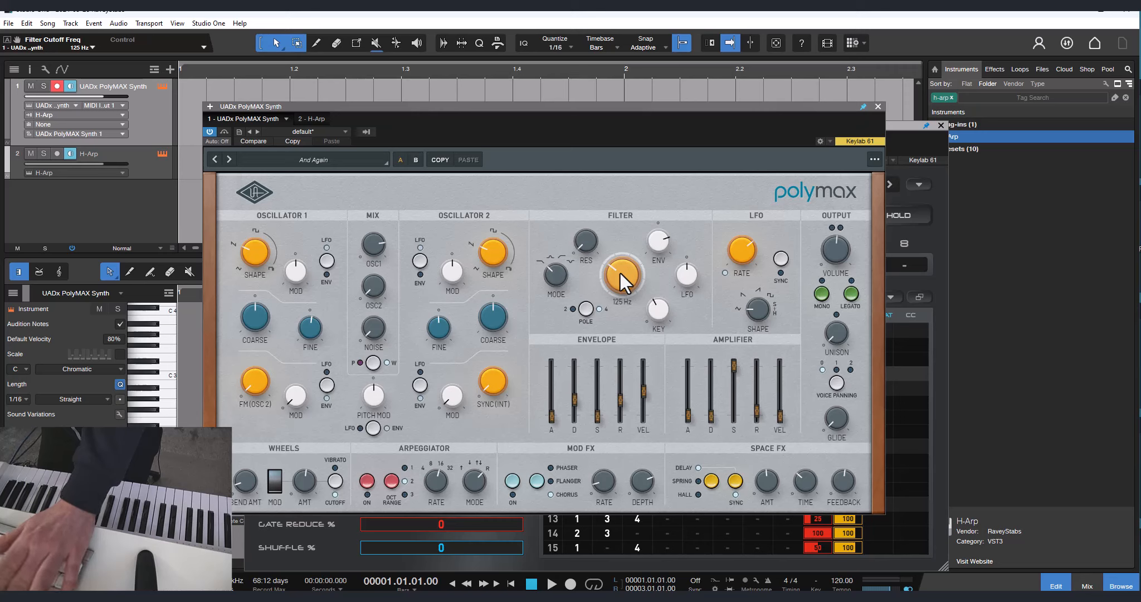
pyautogui.moveTo(620, 273); pyautogui.dragTo(616, 291)
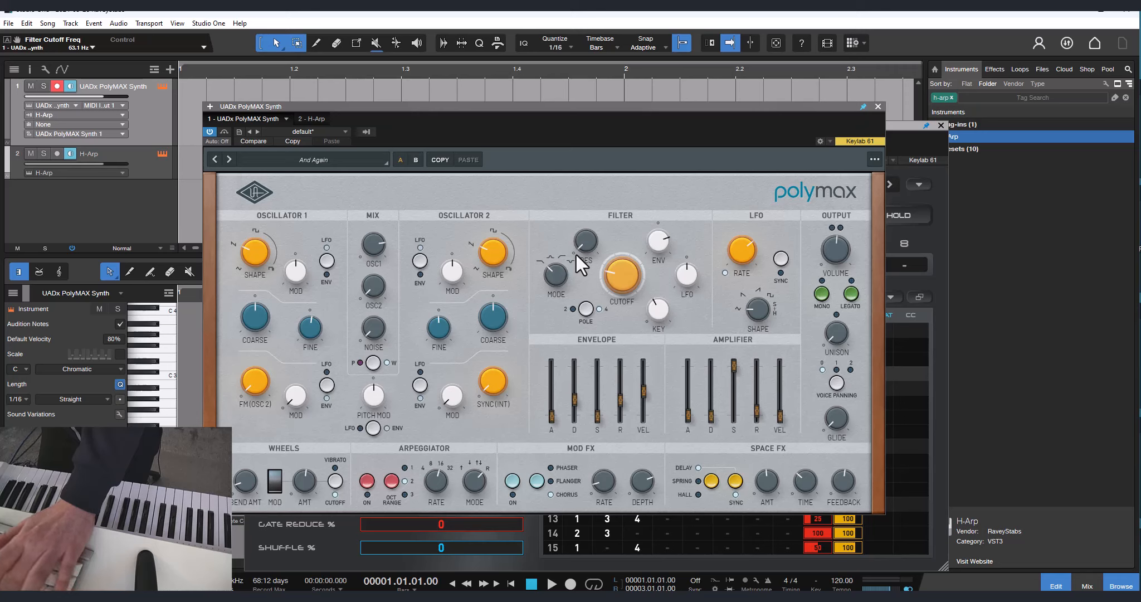
pyautogui.moveTo(626, 276)
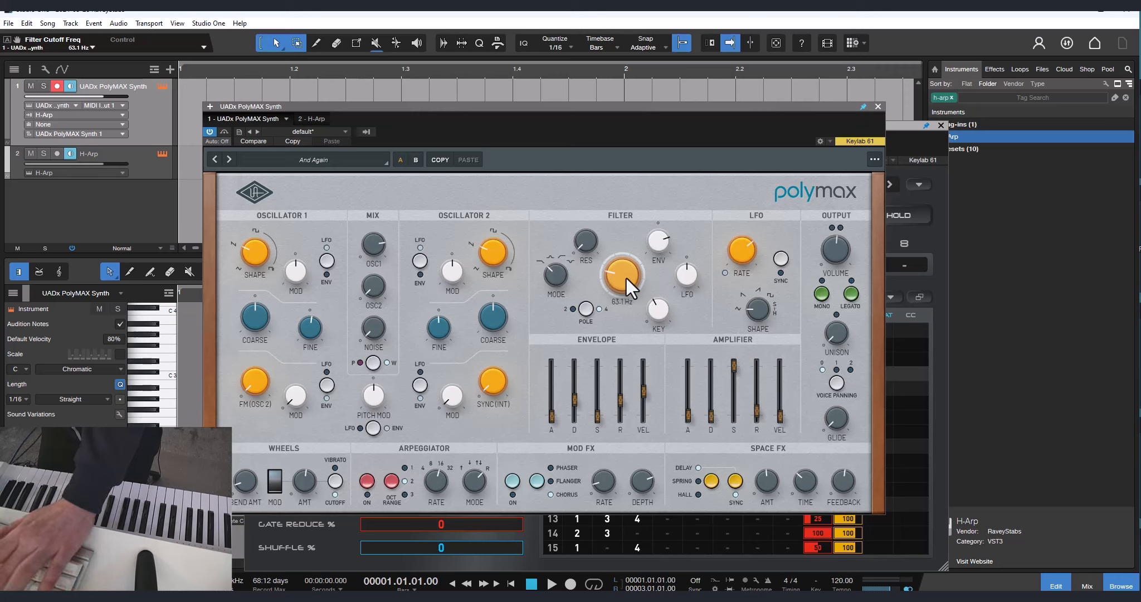
pyautogui.click(877, 106)
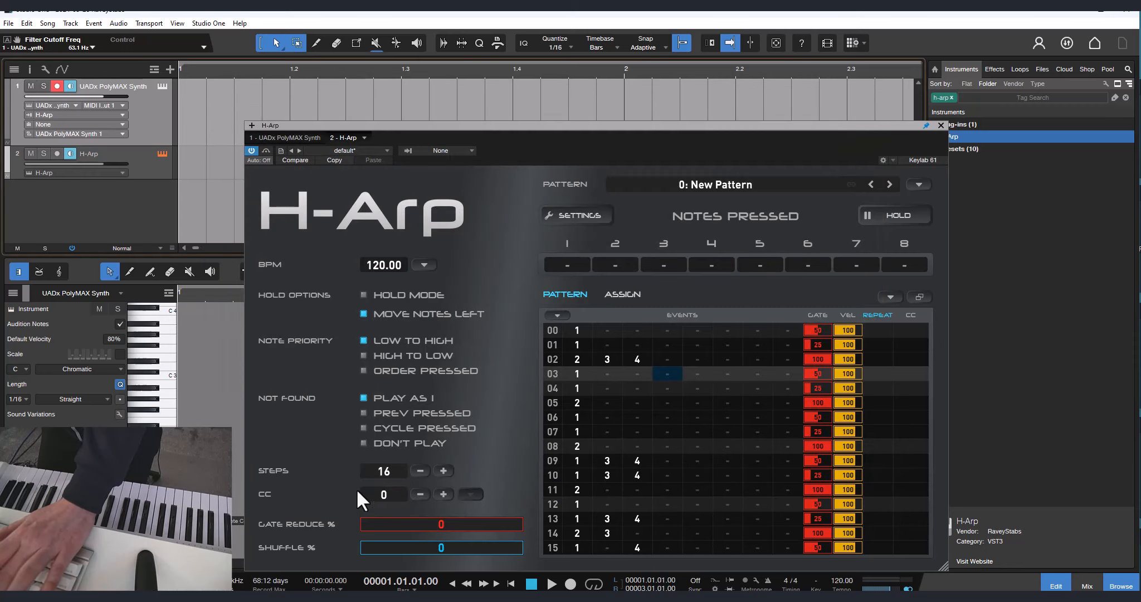
# - Select CC 74 and give steps 00 to 03 the values 20, 50, 70 and 80, duplicated to the end of the pattern
pyautogui.click(385, 498)
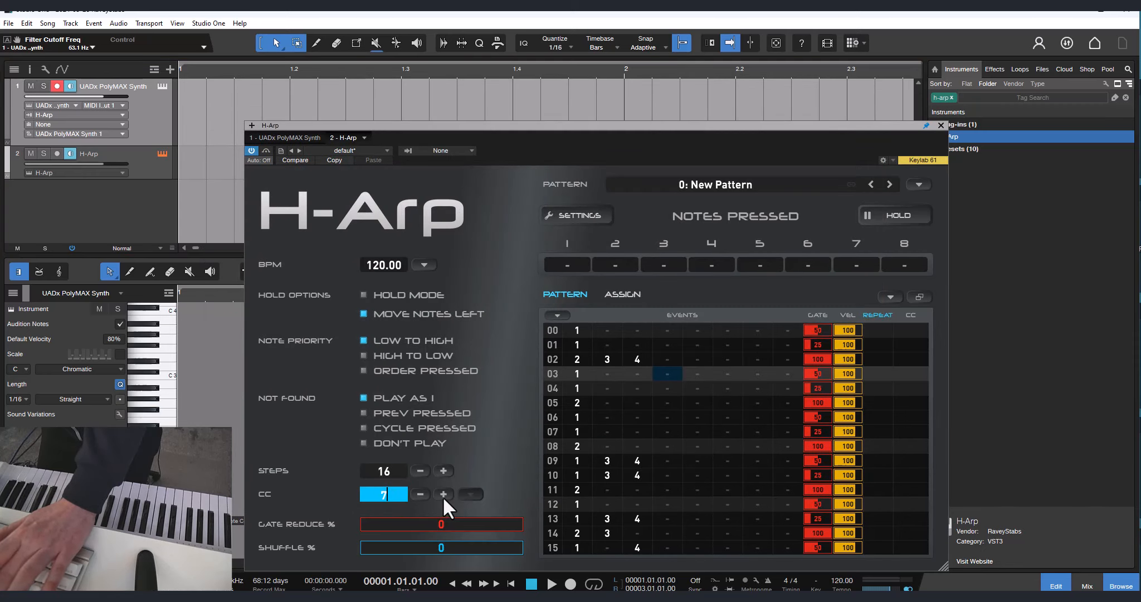
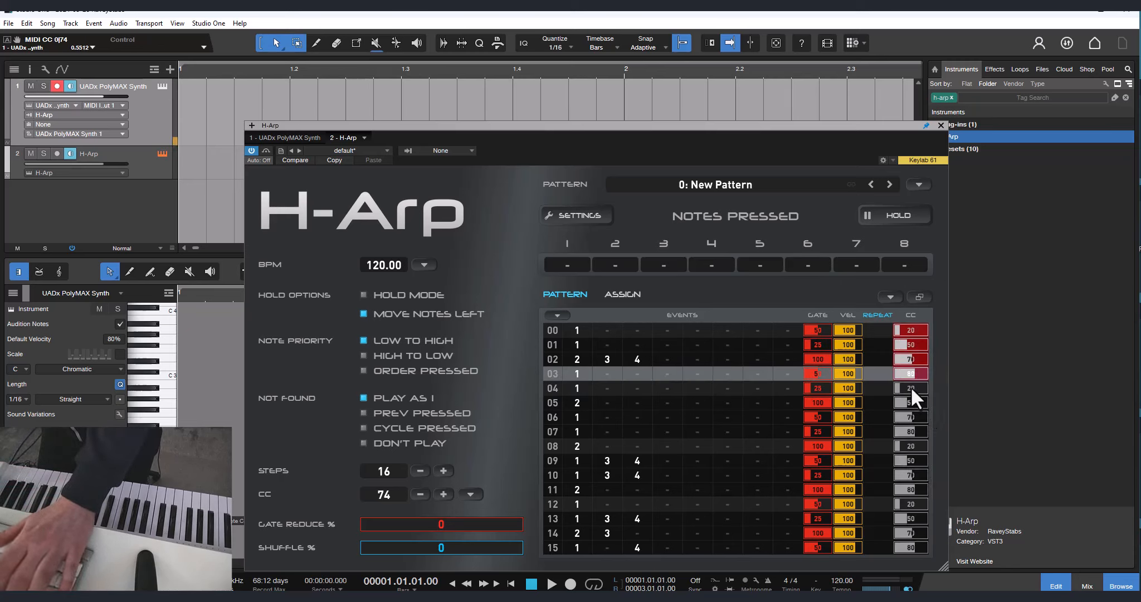
pyautogui.click(912, 388)
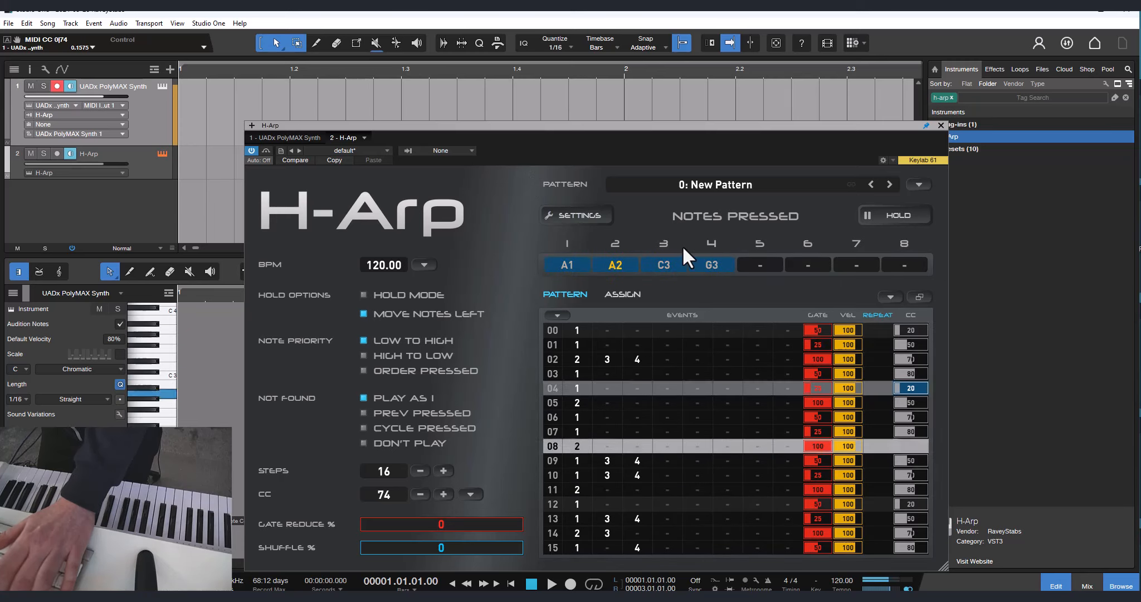
# - Place the PolyMAX window so the H-Arp CC column stays visible, and audition the cutoff modulation with held notes
pyautogui.click(162, 87)
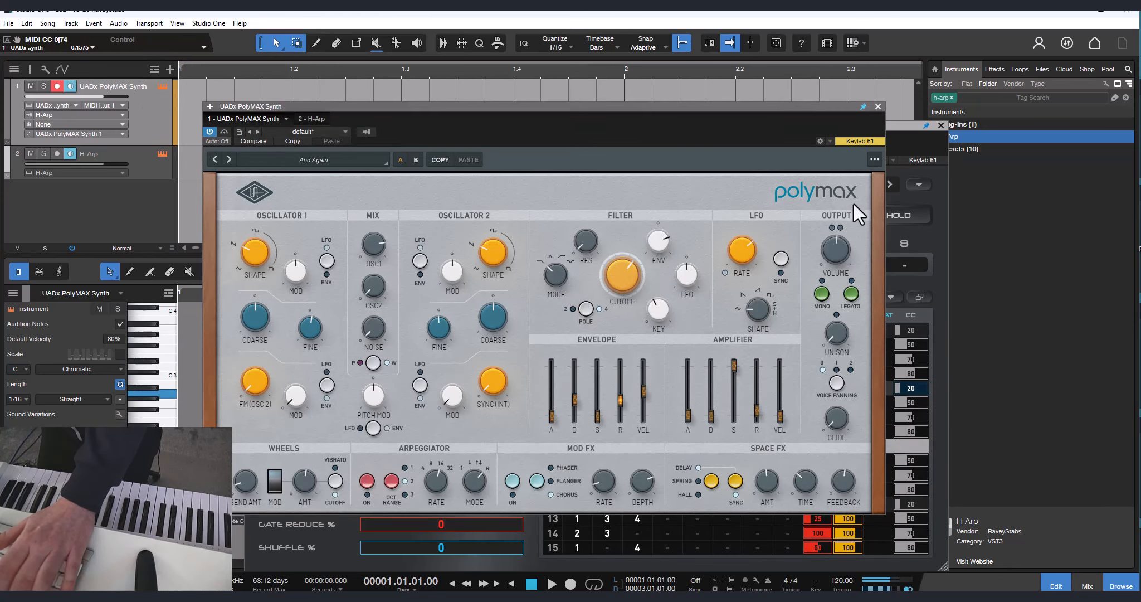
pyautogui.moveTo(770, 106); pyautogui.dragTo(665, 84)
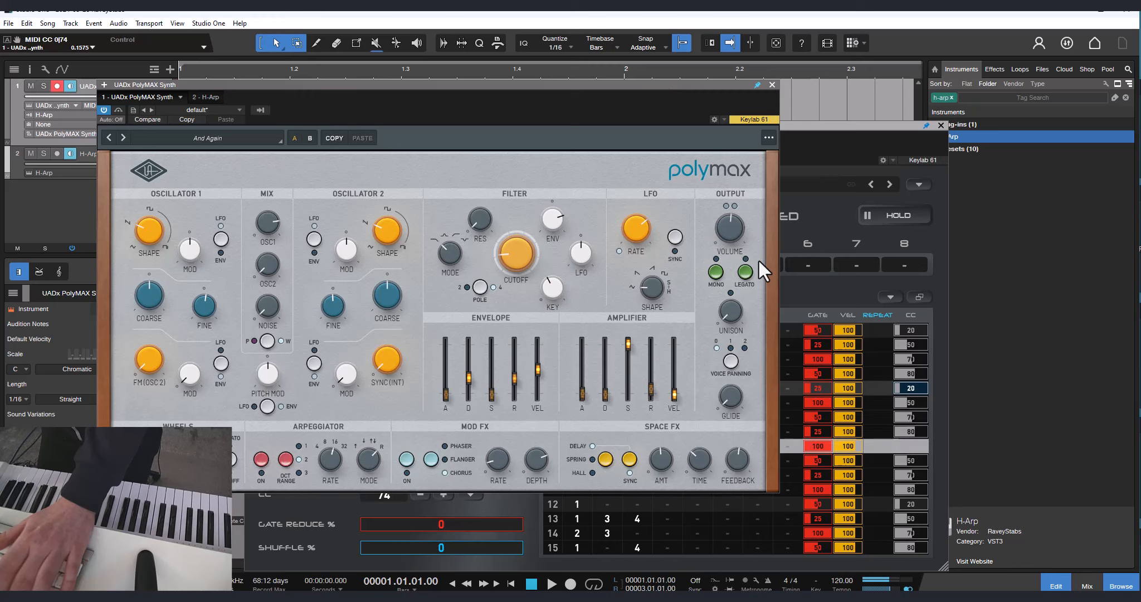
pyautogui.click(897, 215)
pyautogui.click(897, 215)
pyautogui.click(637, 97)
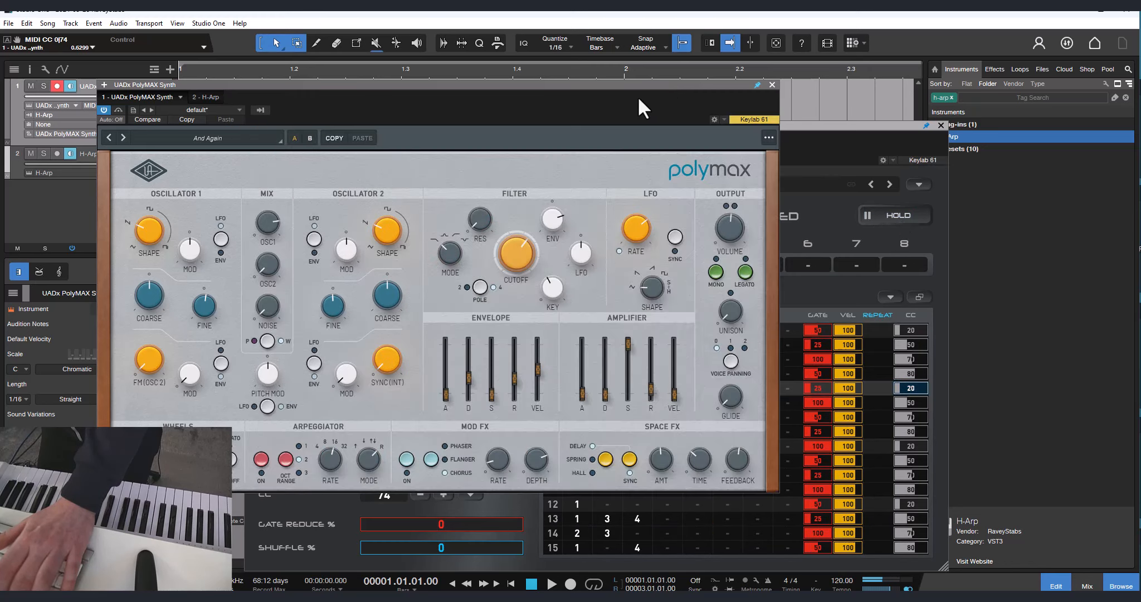
# - Change the CC 74 values of steps 01 to 03 to 30, 40 and 50, duplicate the four steps to the end, and audition
pyautogui.click(907, 372)
pyautogui.click(906, 359)
pyautogui.click(907, 372)
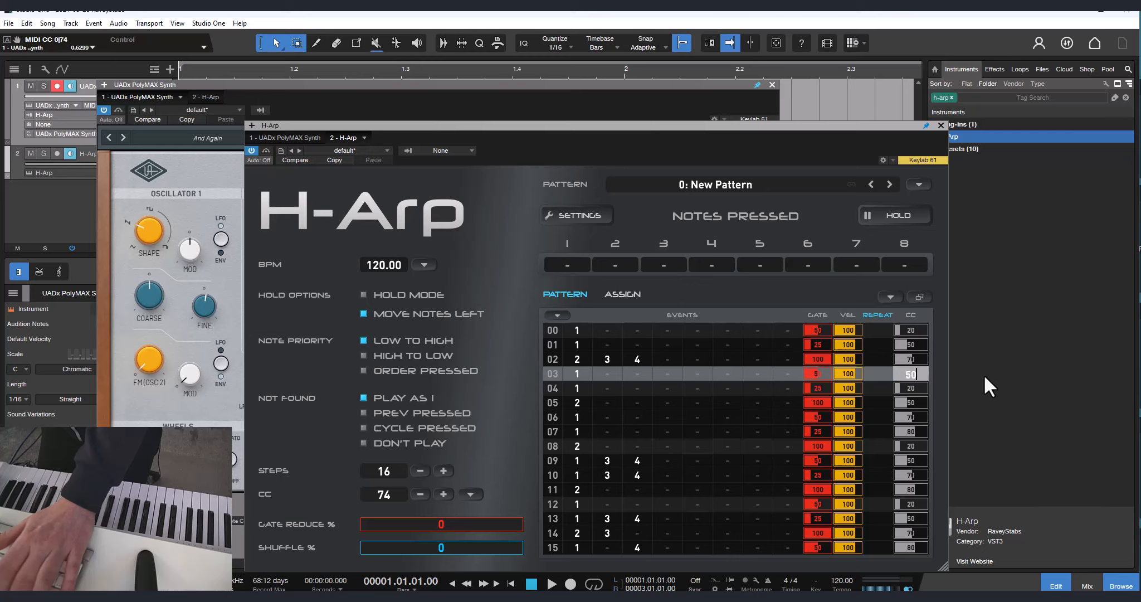
pyautogui.moveTo(924, 347); pyautogui.dragTo(930, 338)
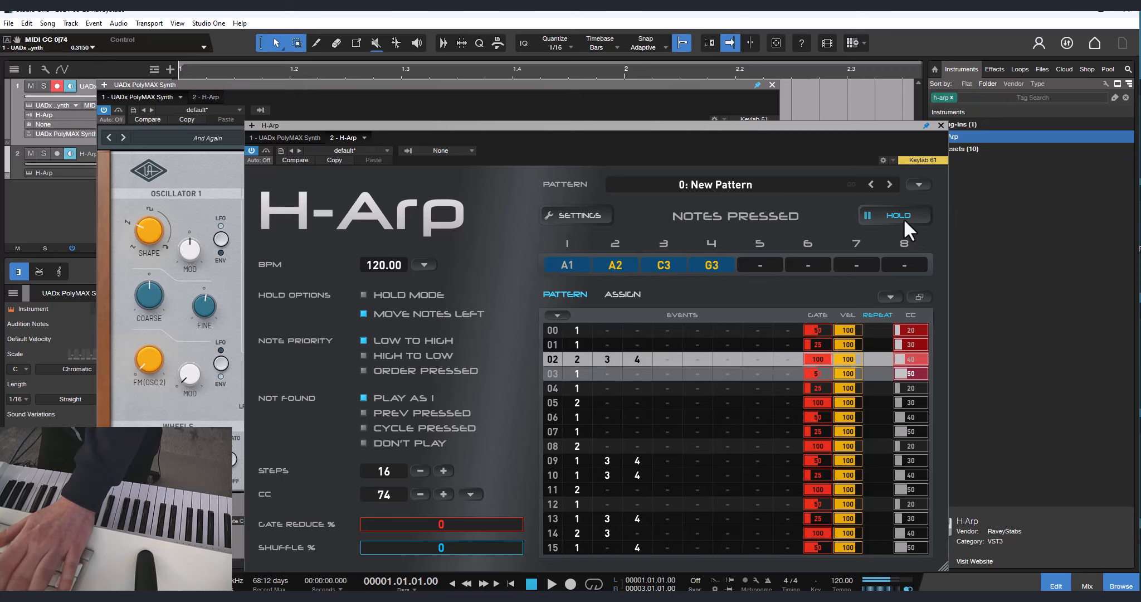
# - Watch the PolyMAX cutoff knob while the revised CC pattern plays, and return to step 03's CC value in H-Arp
pyautogui.click(564, 87)
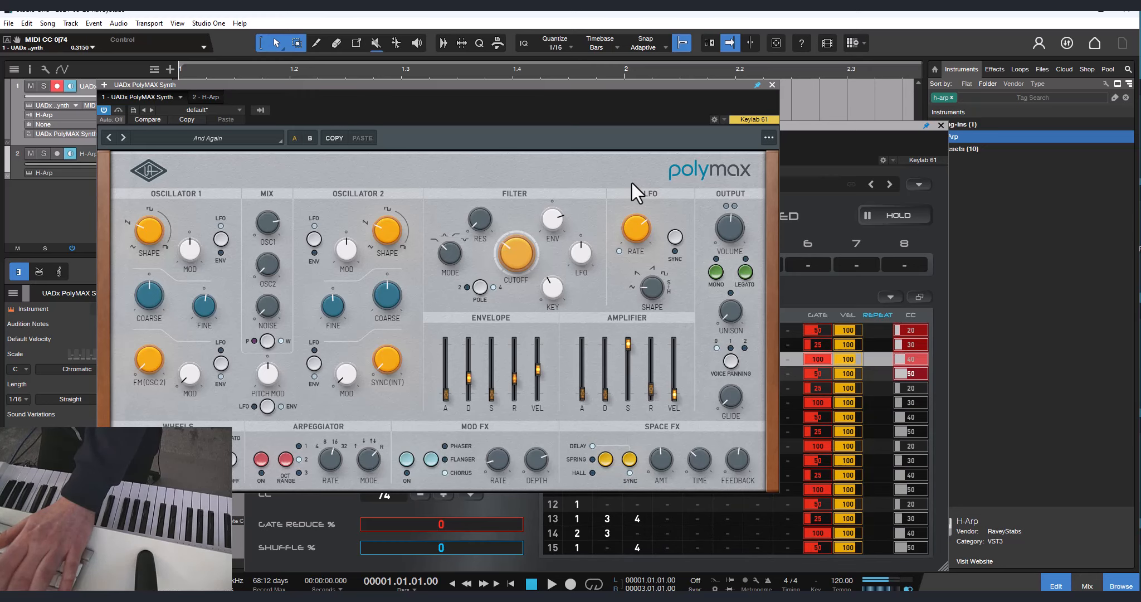
pyautogui.click(832, 145)
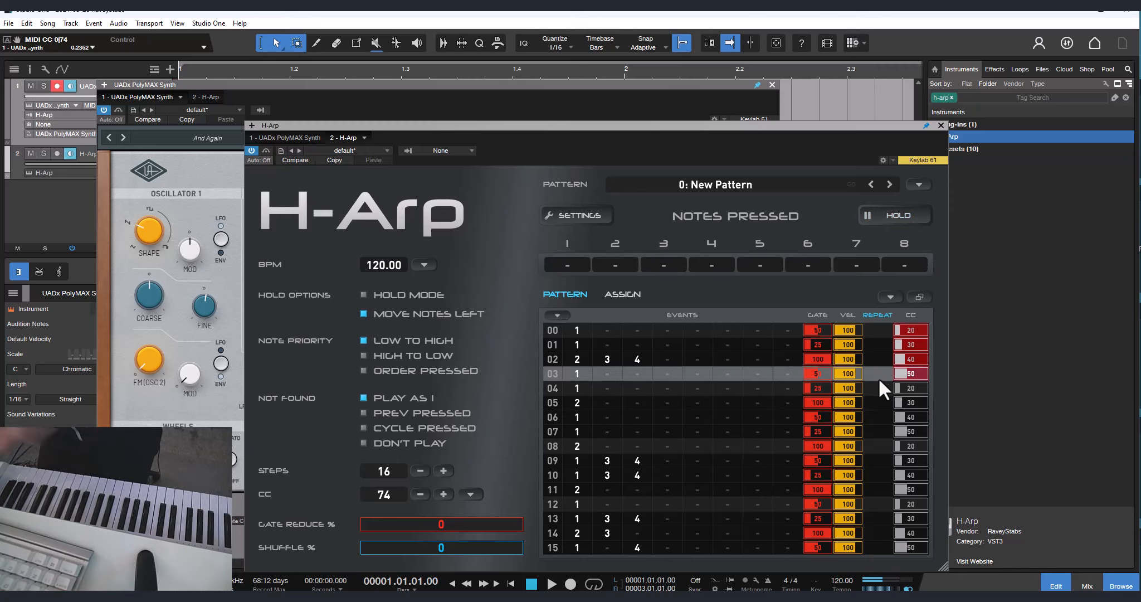
pyautogui.click(904, 373)
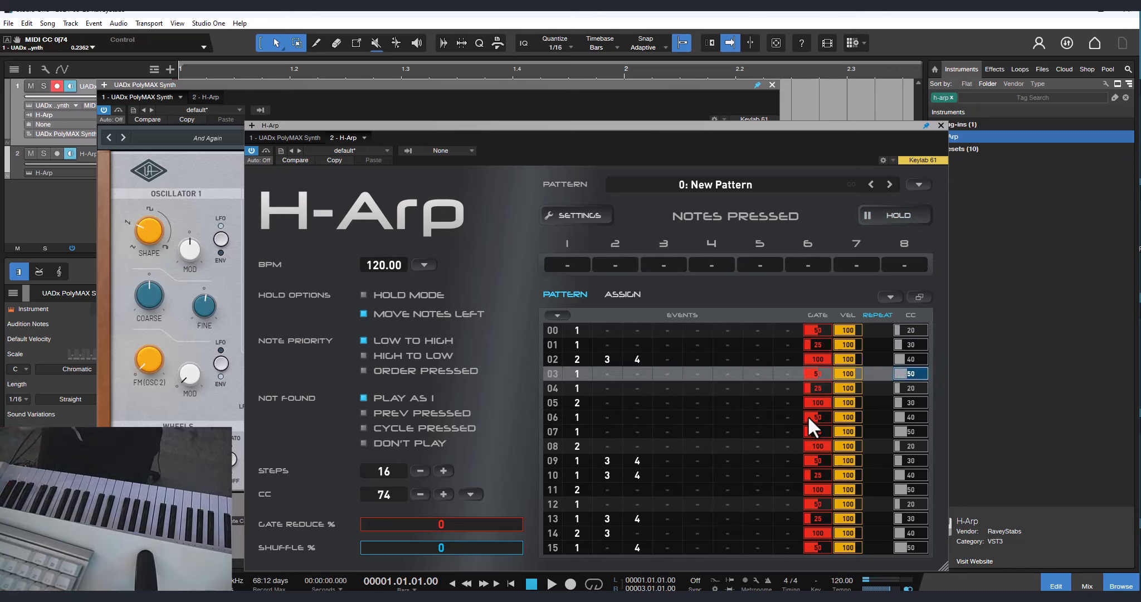
# - Select CC 71, ramp its values from 60 to 20 over steps 00 to 04, and duplicate them to the end
pyautogui.click(420, 497)
pyautogui.click(420, 497)
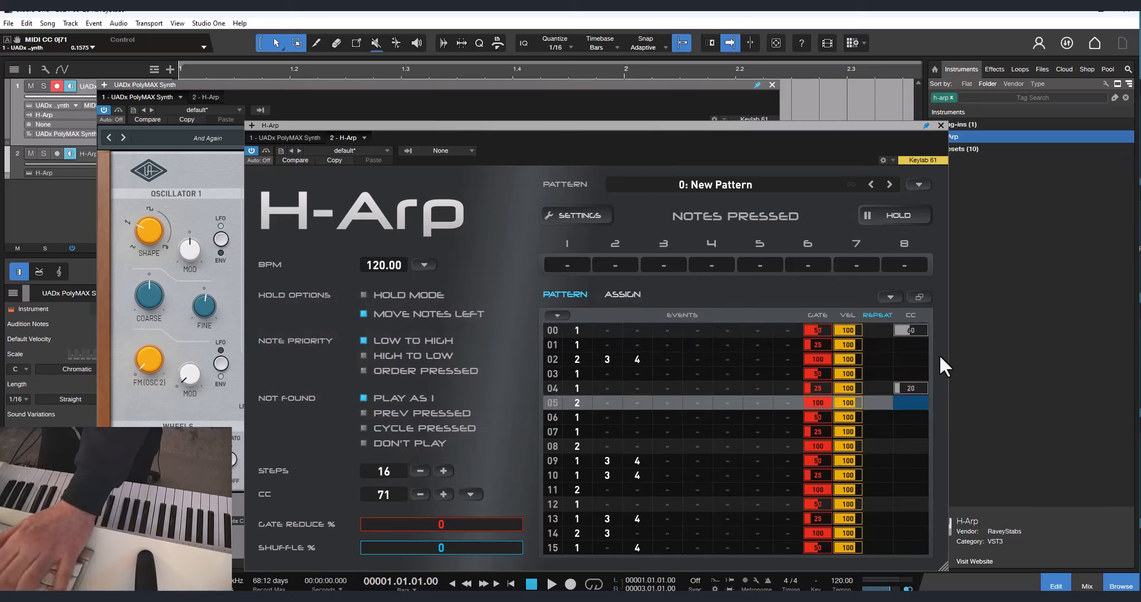
pyautogui.moveTo(908, 330); pyautogui.dragTo(911, 390)
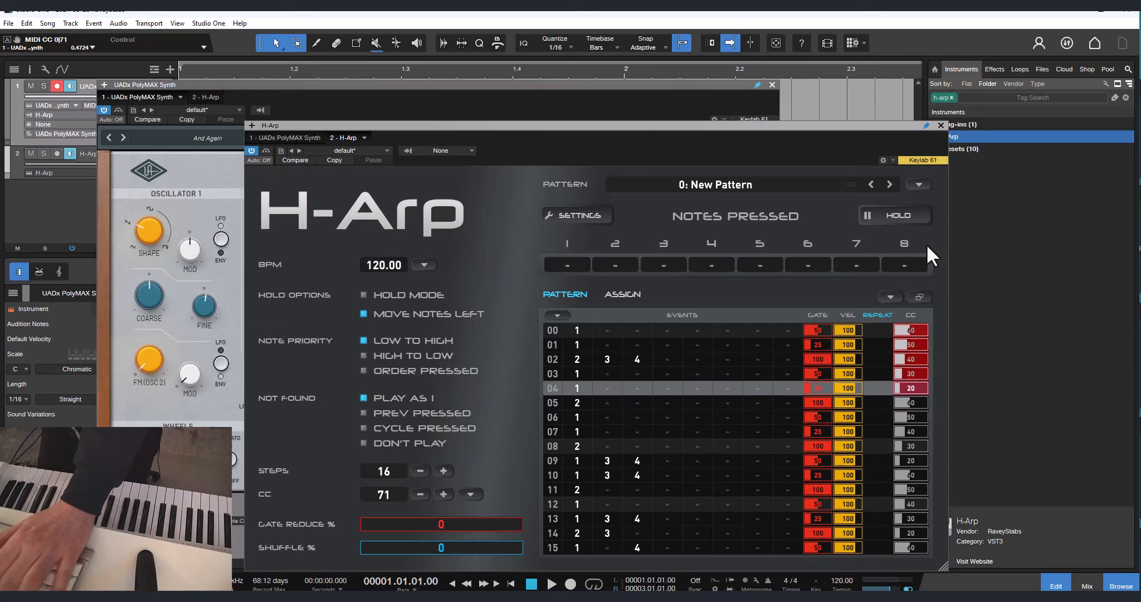
# - Watch the PolyMAX filter resonance and cutoff knobs during playback and return to H-Arp
pyautogui.click(295, 99)
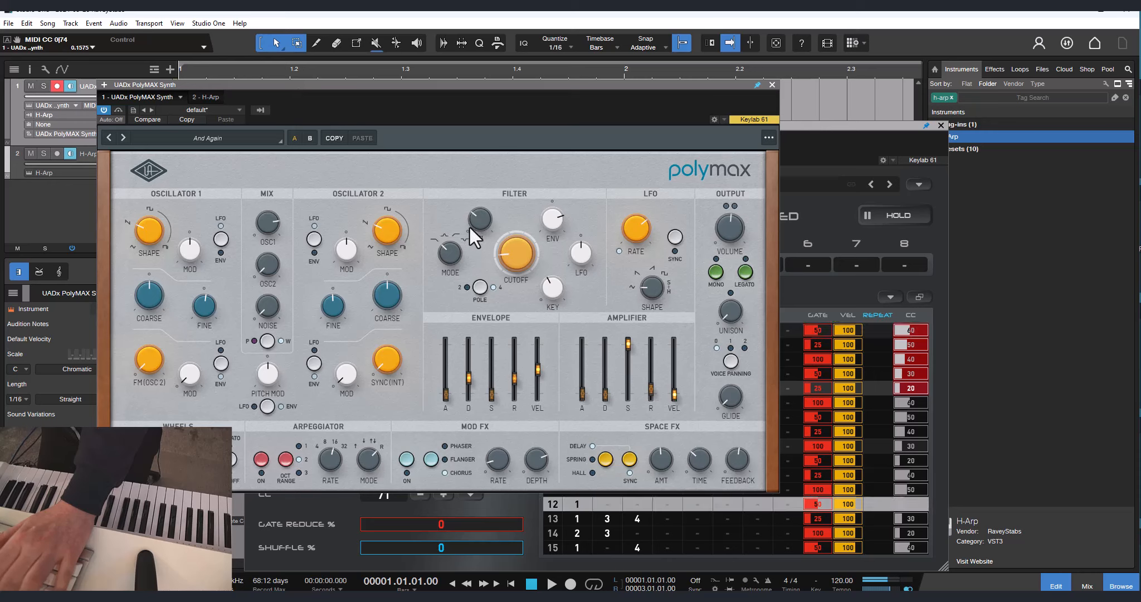
pyautogui.moveTo(484, 222)
pyautogui.click(869, 237)
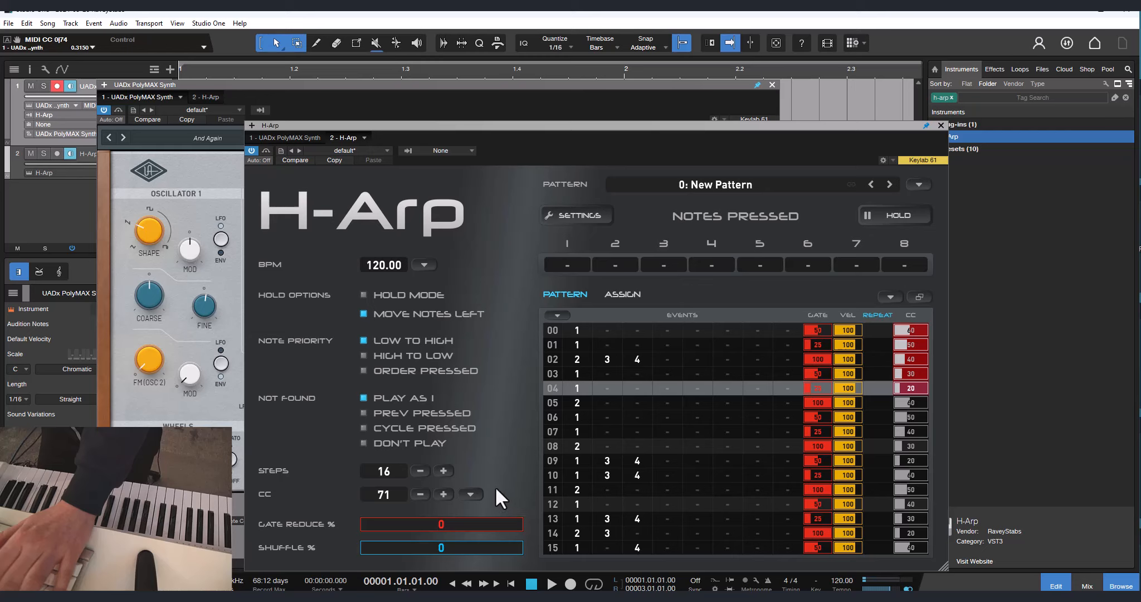
# - Switch the CC column to used CC 74 and back to used CC 71 to compare their values
pyautogui.click(476, 495)
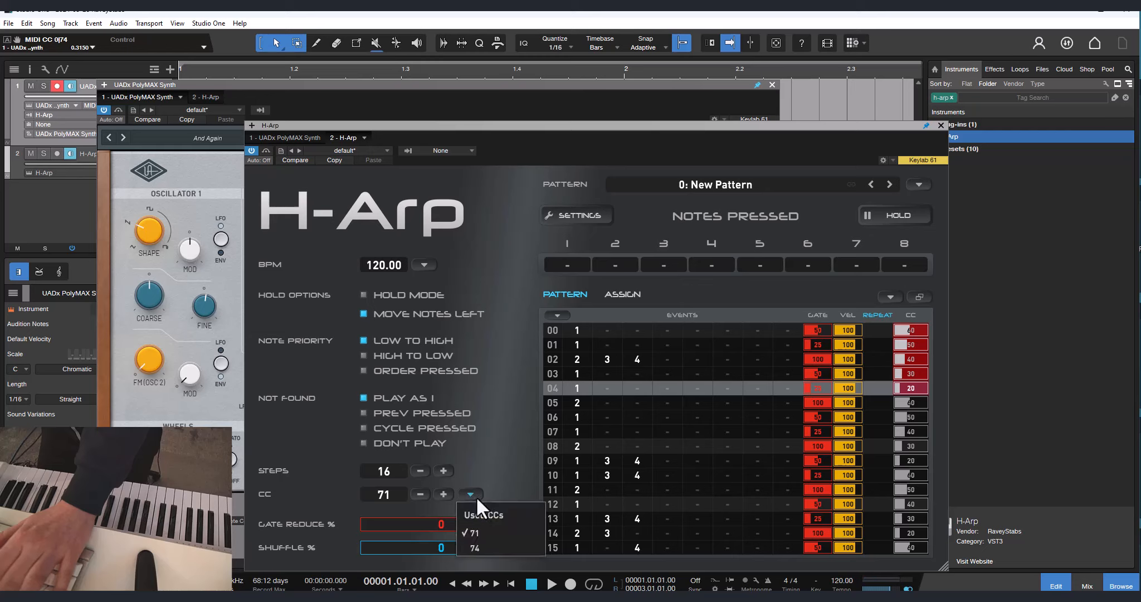
pyautogui.click(483, 545)
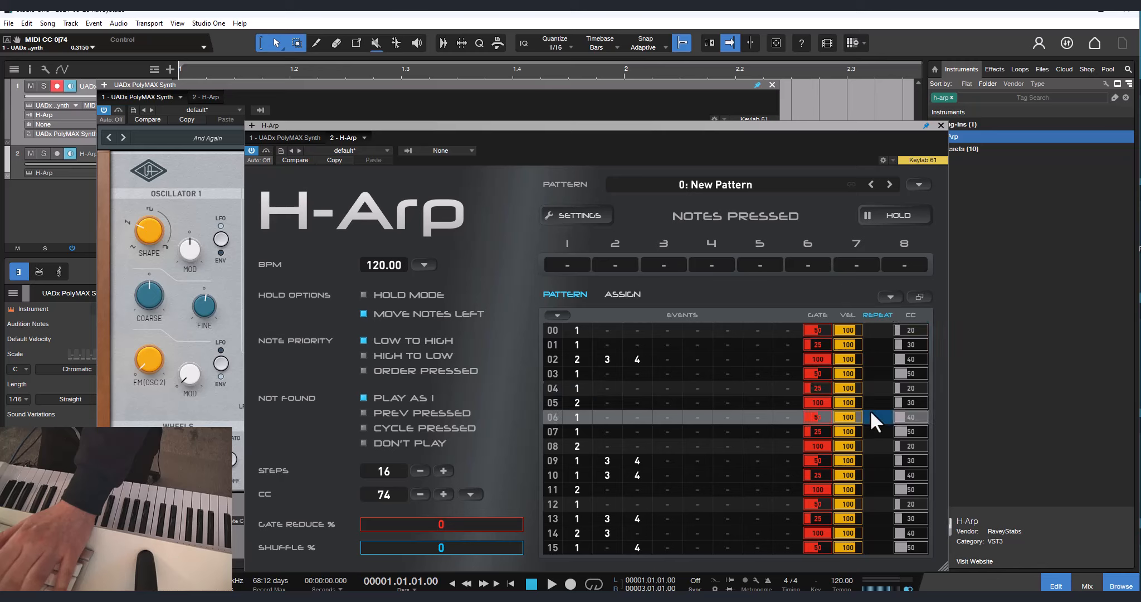
pyautogui.click(471, 495)
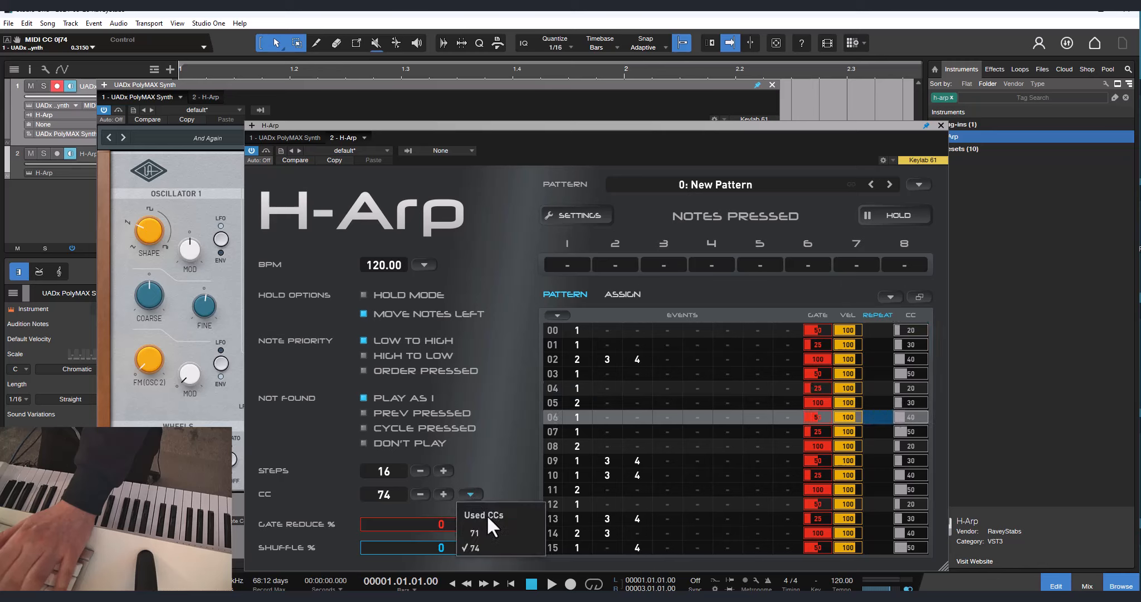
pyautogui.click(476, 531)
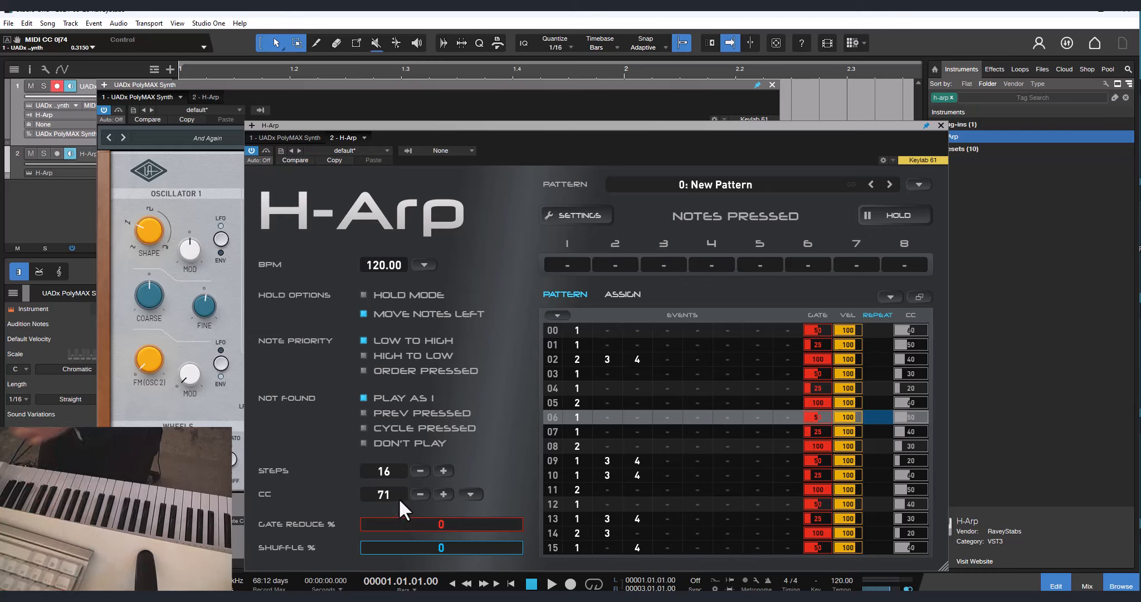
# - Step the CC number up to 74 to display its values, and stop the song playback
pyautogui.click(444, 495)
pyautogui.click(444, 495)
pyautogui.click(444, 495)
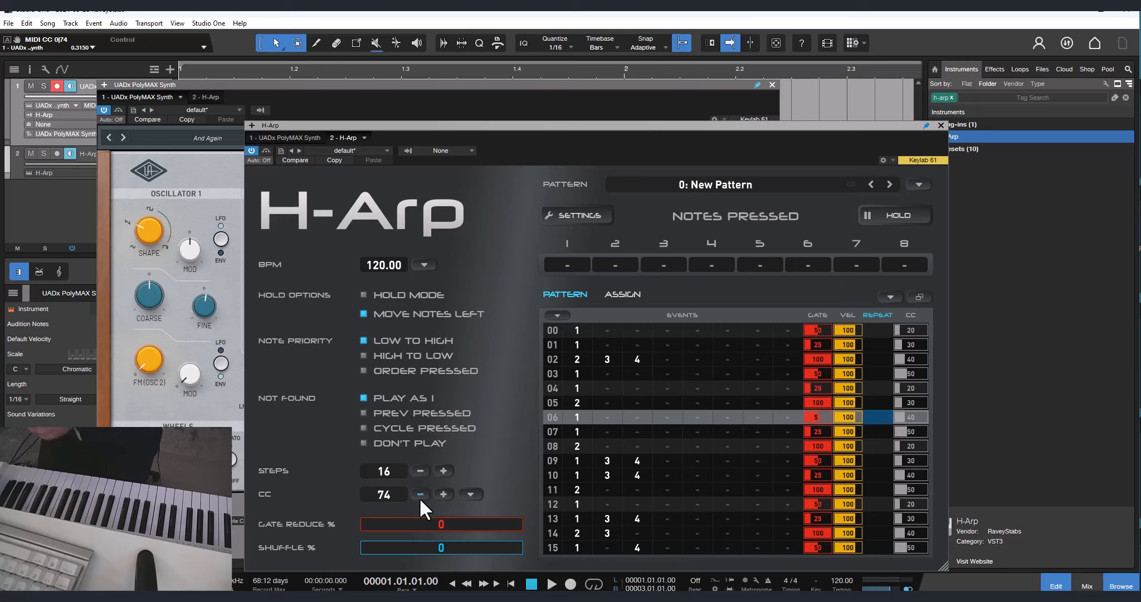
pyautogui.click(419, 498)
pyautogui.click(444, 495)
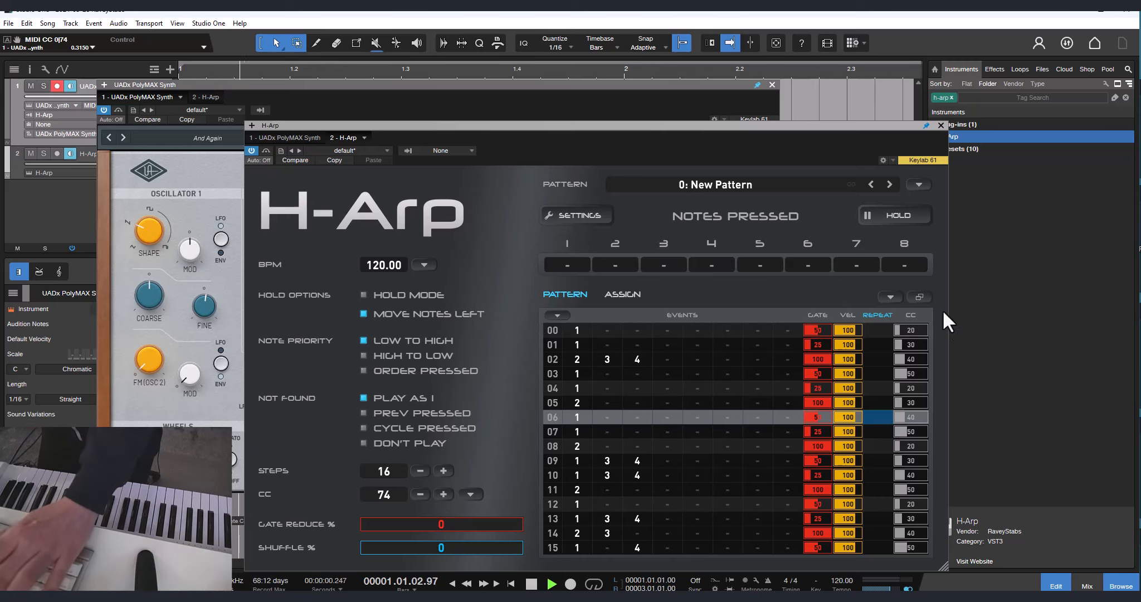
pyautogui.press('space')
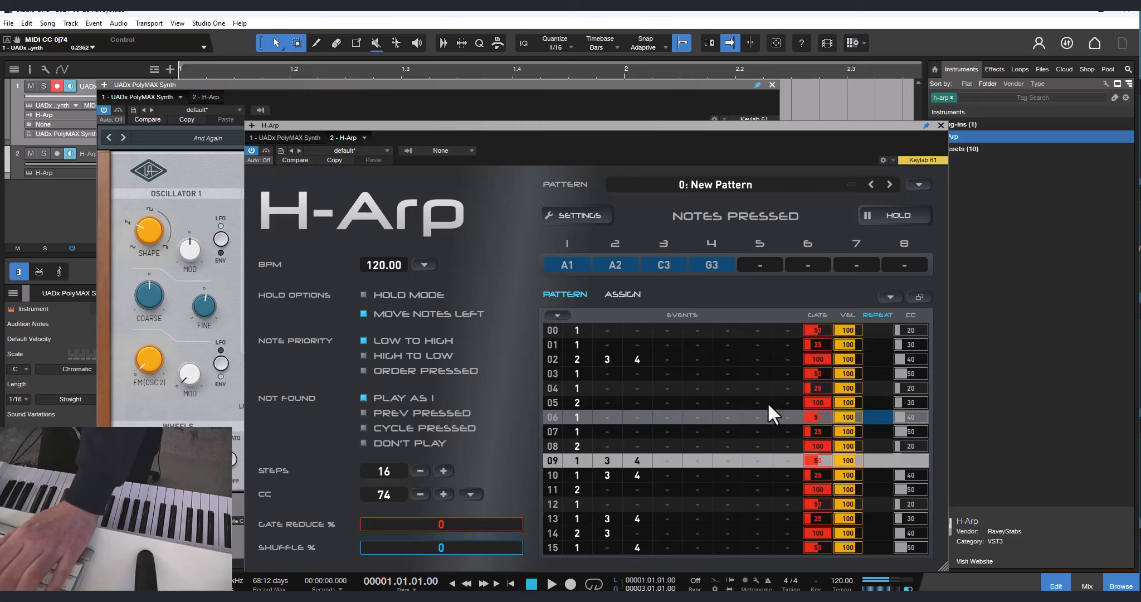
# - Audition the pattern with held notes and set step 05's CC 74 value to 96
pyautogui.click(903, 221)
pyautogui.click(903, 225)
pyautogui.doubleClick(911, 401)
pyautogui.write('8')
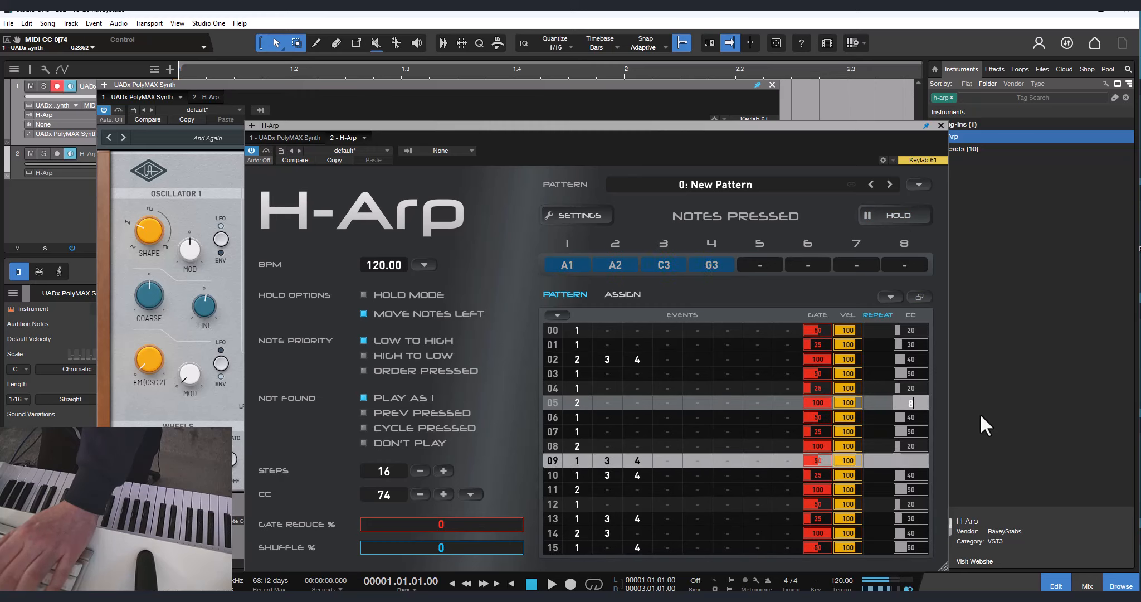
pyautogui.write('6')
pyautogui.press('Return')
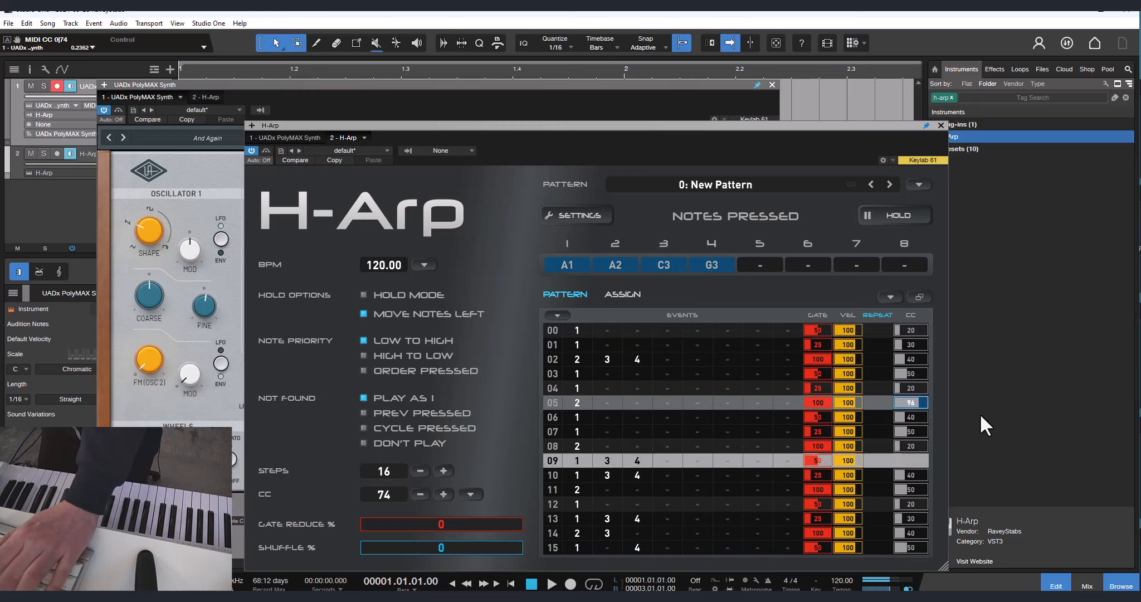
# - Set step 09's CC 74 value to 80
pyautogui.press('Down')
pyautogui.press('Down')
pyautogui.press('Down')
pyautogui.press('Down')
pyautogui.write('80')
pyautogui.press('Return')
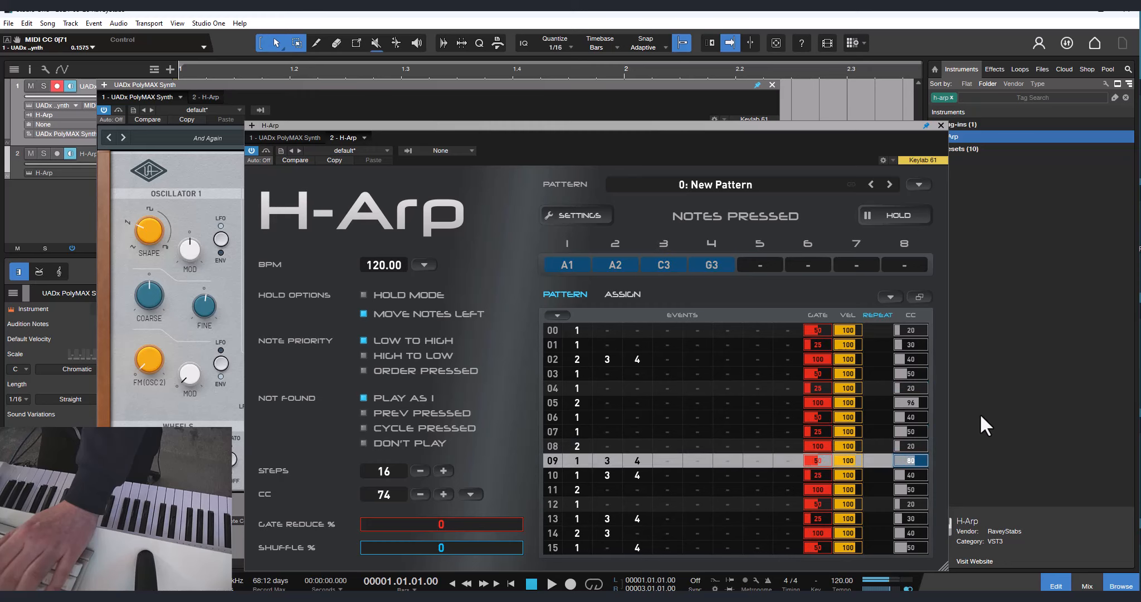
# - Set step 14's CC 74 value to 64
pyautogui.press('Down')
pyautogui.press('Down')
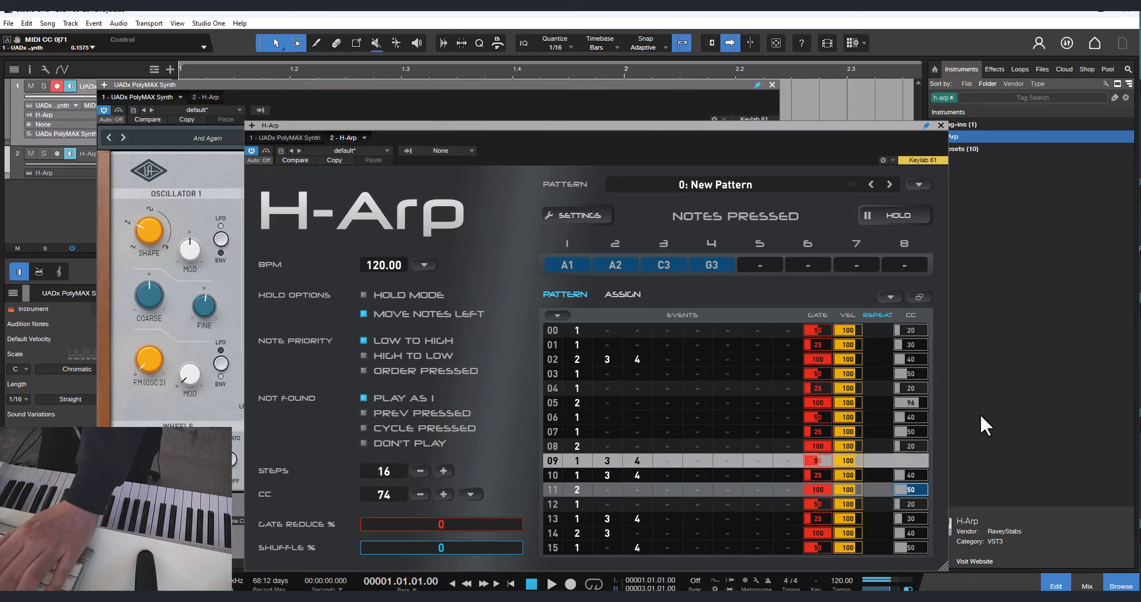
pyautogui.press('Down')
pyautogui.press('Down')
pyautogui.press('Down')
pyautogui.write('64')
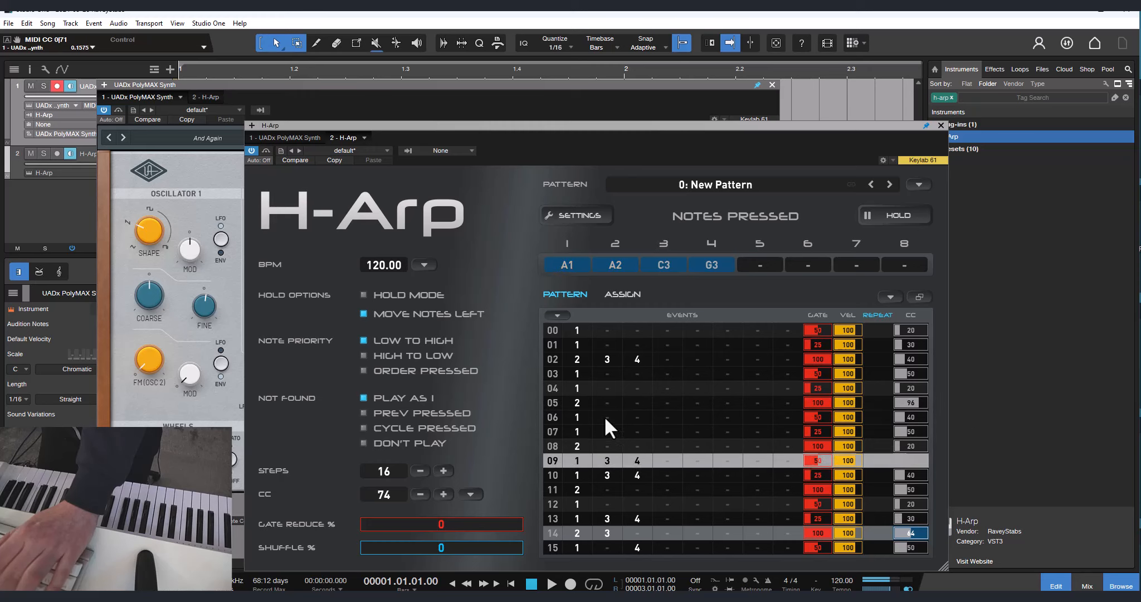
# - Set Shuffle to 24%, show the step offsets in place of the repeats, and check the modulation on the PolyMAX
pyautogui.moveTo(395, 548)
pyautogui.mouseDown()
pyautogui.moveTo(431, 551)
pyautogui.moveTo(400, 549)
pyautogui.mouseUp()
pyautogui.click(881, 313)
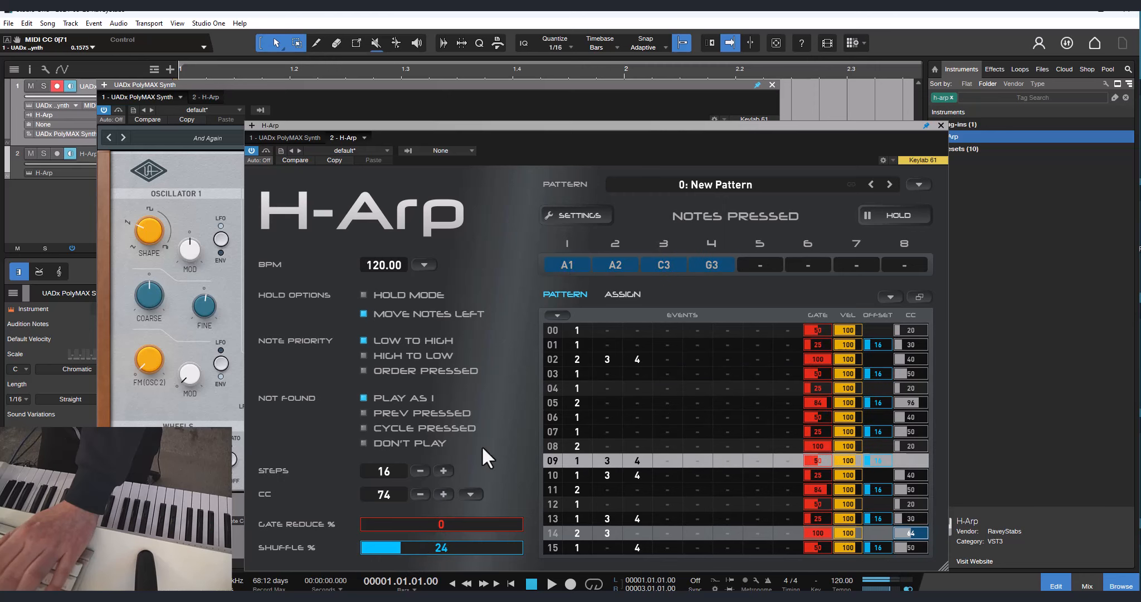
pyautogui.click(334, 85)
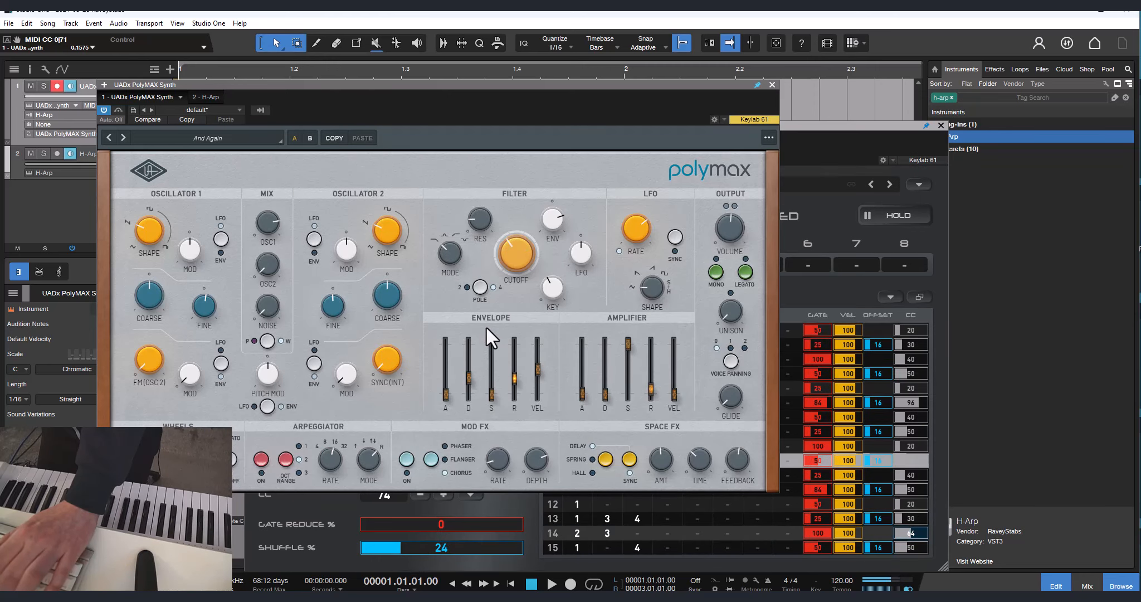
pyautogui.click(870, 124)
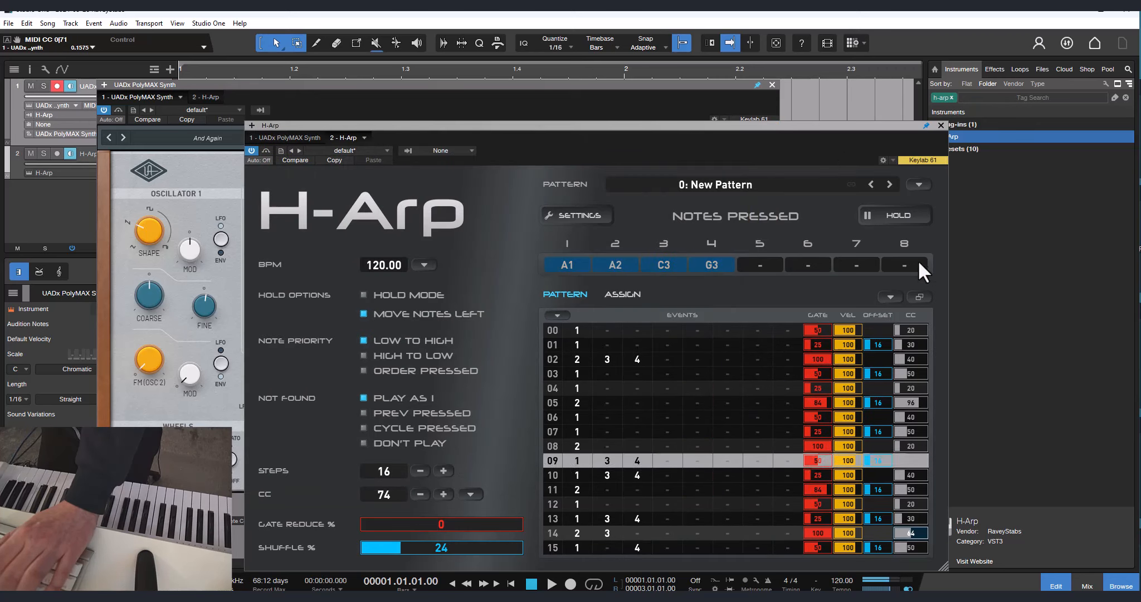
# - Stop auditioning the held notes and set the gate of all sixteen steps to 100
pyautogui.click(905, 218)
pyautogui.click(905, 218)
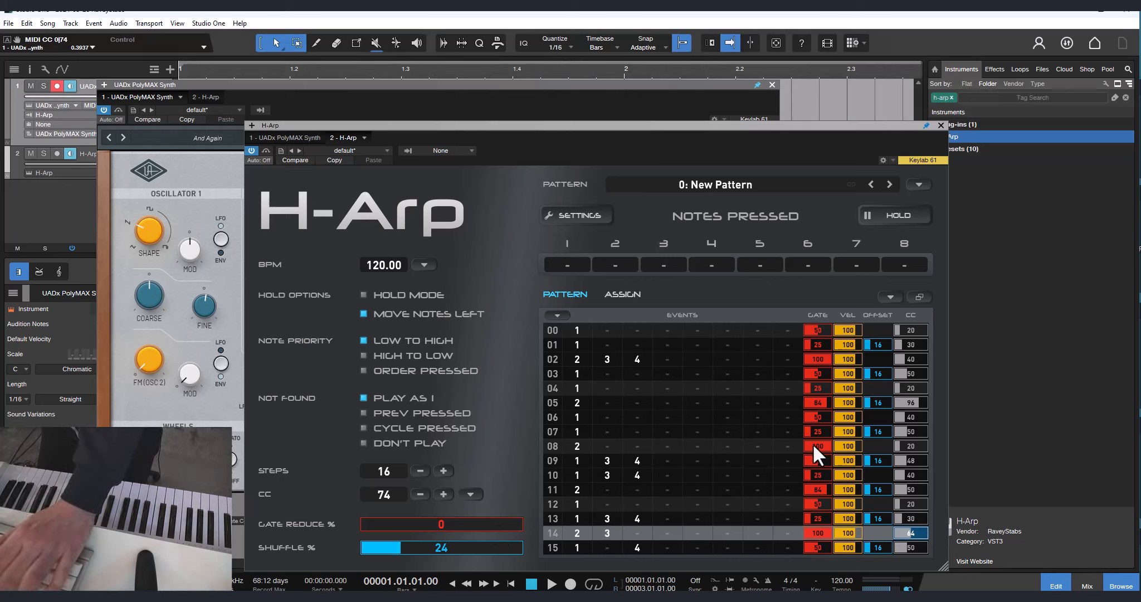
pyautogui.click(817, 331)
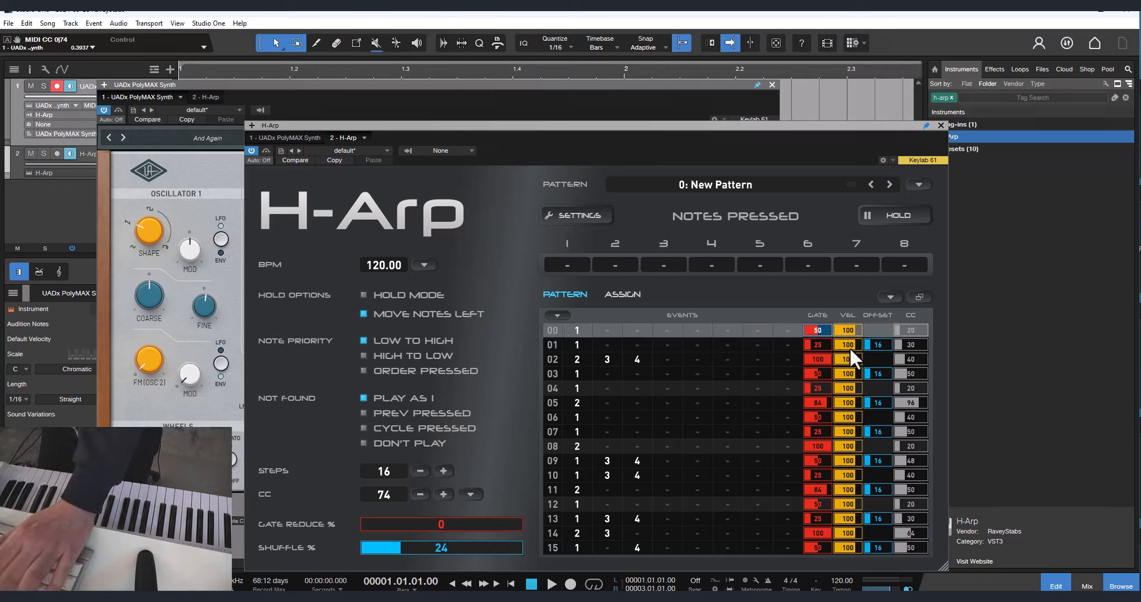
pyautogui.write('100')
pyautogui.press('Return')
pyautogui.press('Up')
pyautogui.press('f')
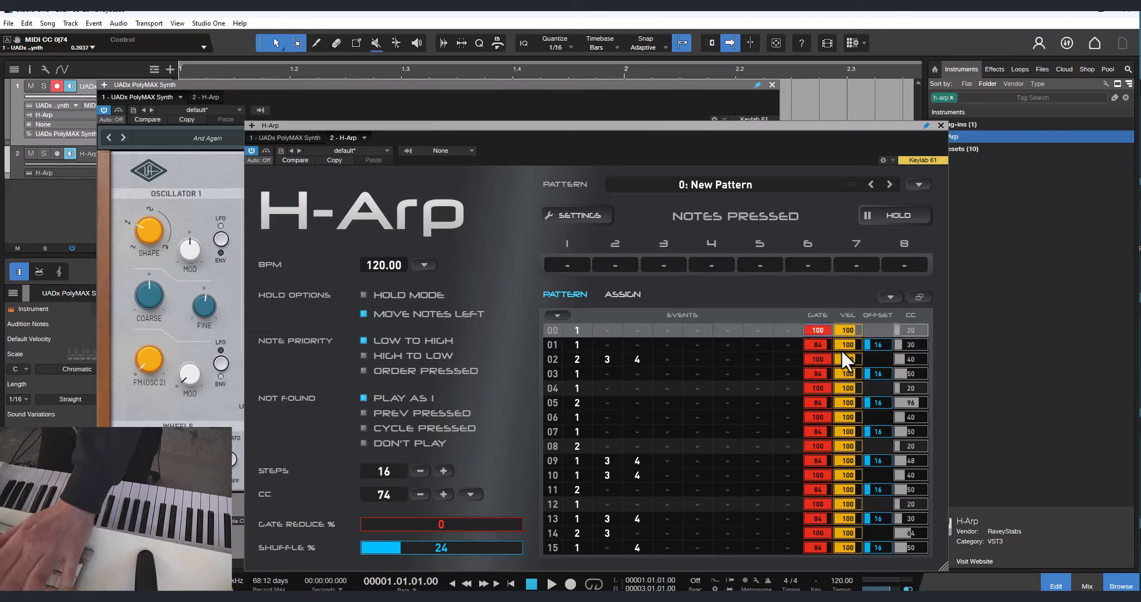
# - Set Shuffle to 27% and look through the Grid Edit options for the pattern
pyautogui.click(877, 347)
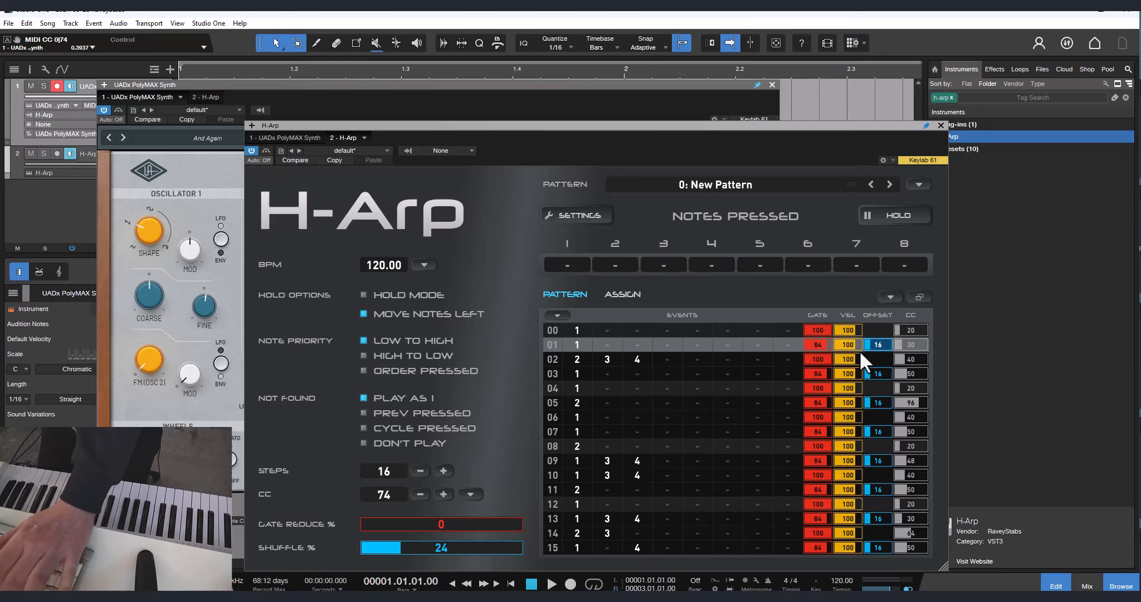
pyautogui.moveTo(418, 548)
pyautogui.mouseDown()
pyautogui.moveTo(354, 542)
pyautogui.moveTo(404, 542)
pyautogui.mouseUp()
pyautogui.click(558, 315)
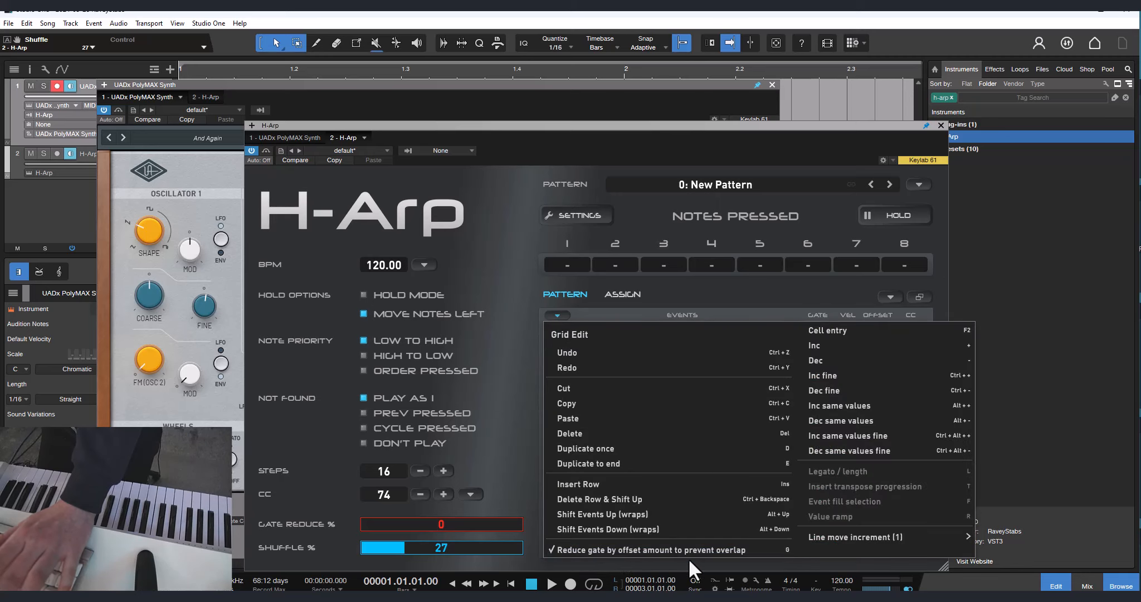
pyautogui.click(560, 315)
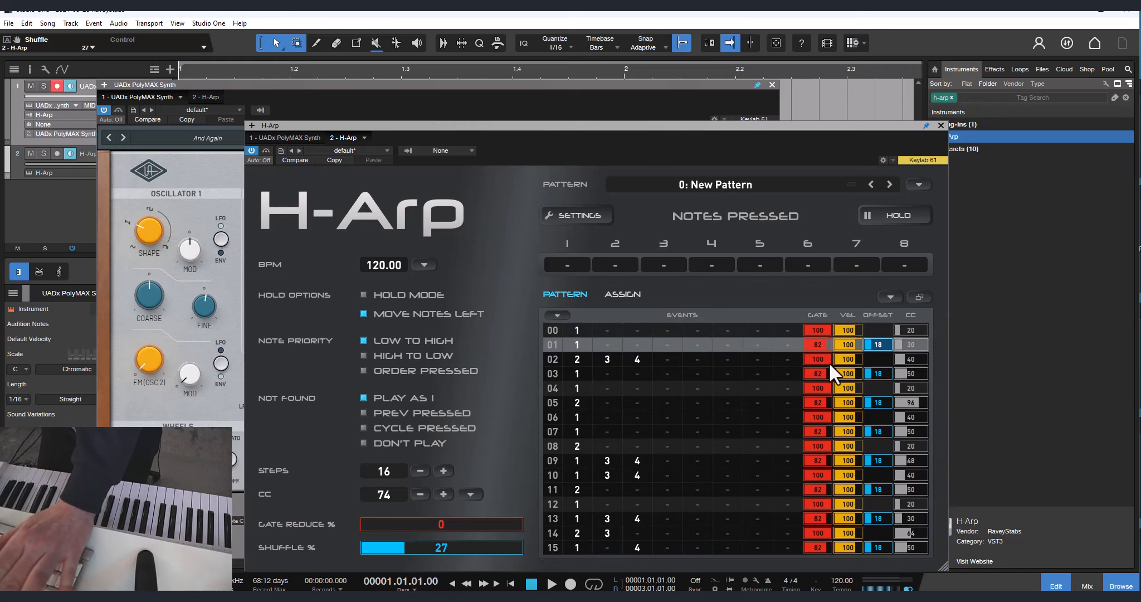
# - Disable "Reduce gate by offset amount to prevent overlap" for the pattern, and enable it again
pyautogui.click(557, 313)
pyautogui.click(576, 547)
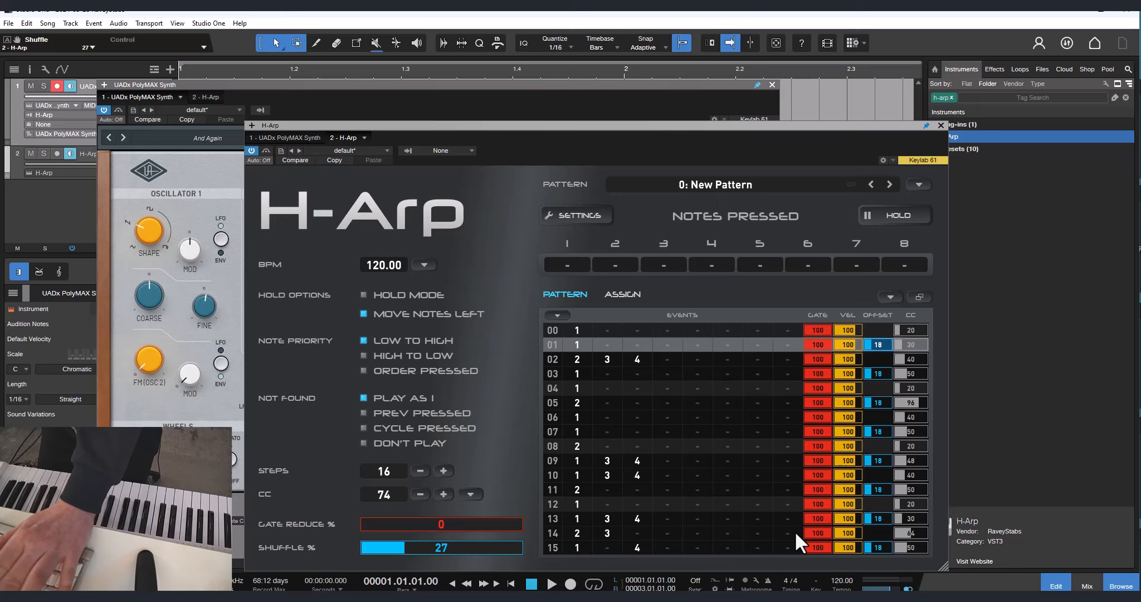
pyautogui.click(556, 316)
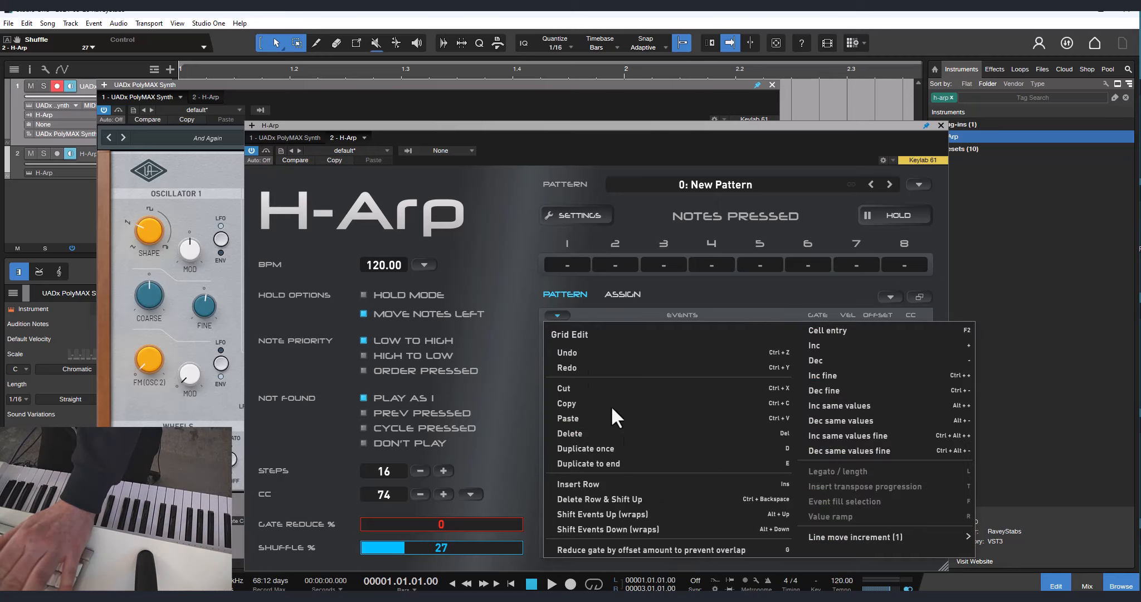
pyautogui.click(610, 551)
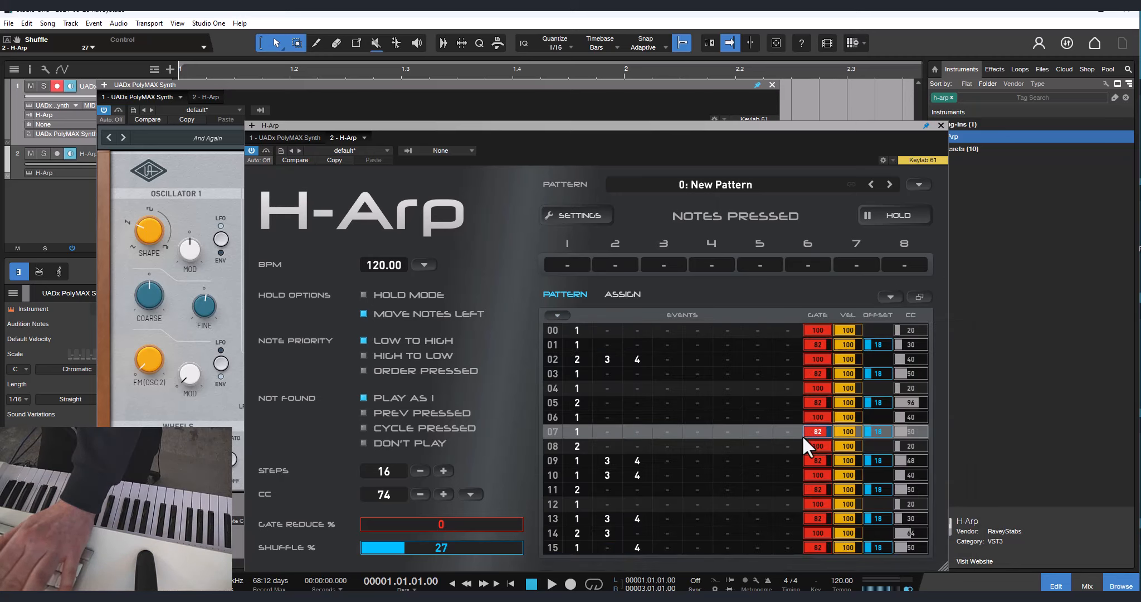
# - Set Shuffle to 0% with Gate Reduce at 0% and audition the pattern with Hold
pyautogui.moveTo(391, 551); pyautogui.dragTo(393, 529)
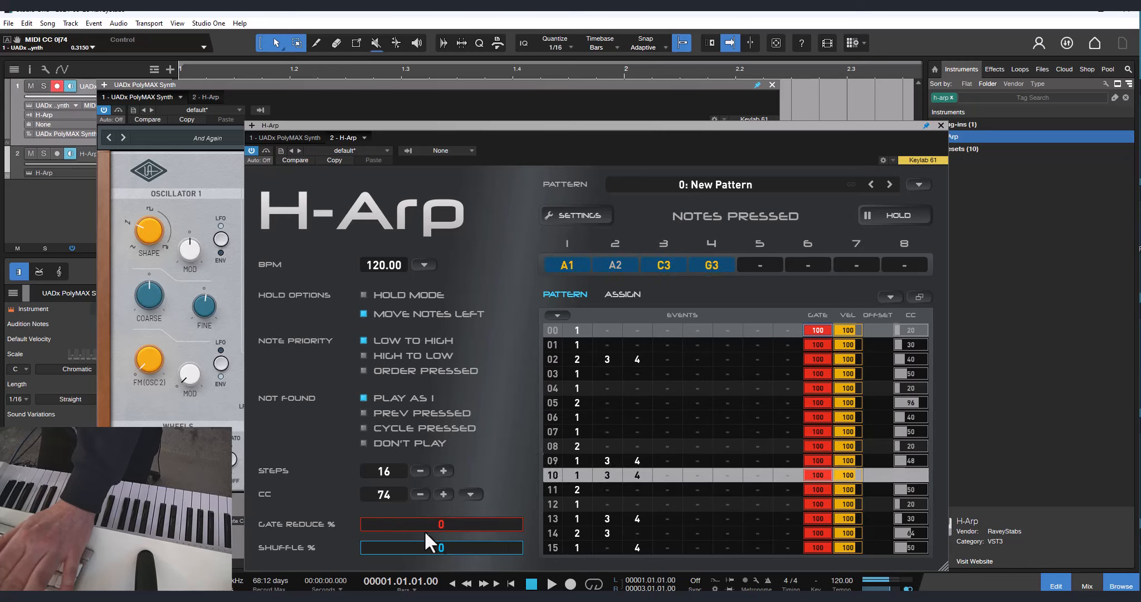
pyautogui.moveTo(368, 526); pyautogui.dragTo(343, 538)
pyautogui.click(887, 220)
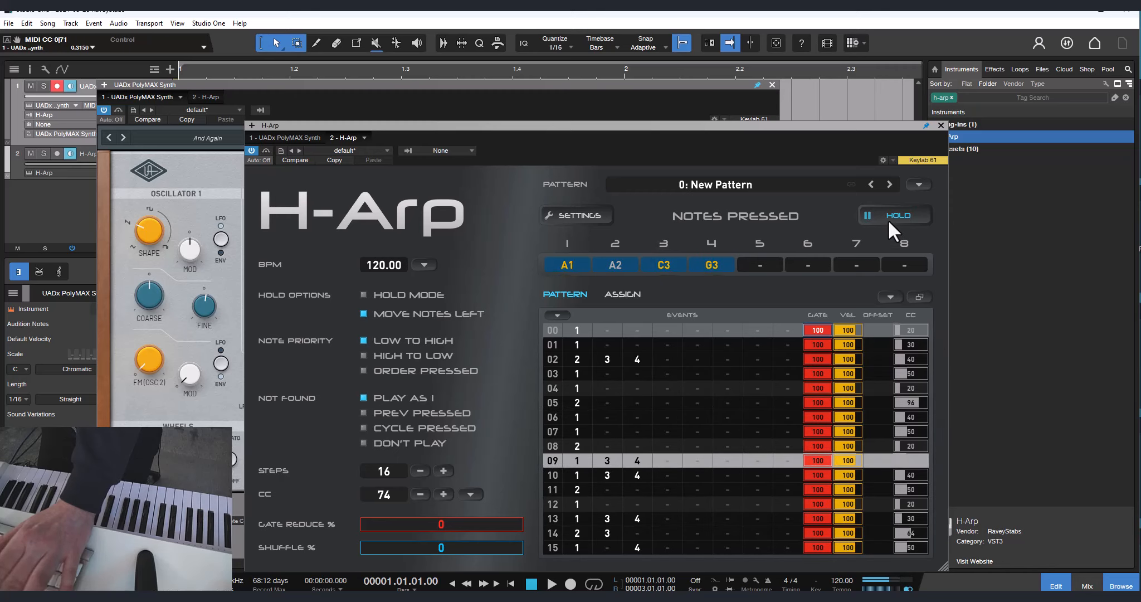
pyautogui.click(888, 220)
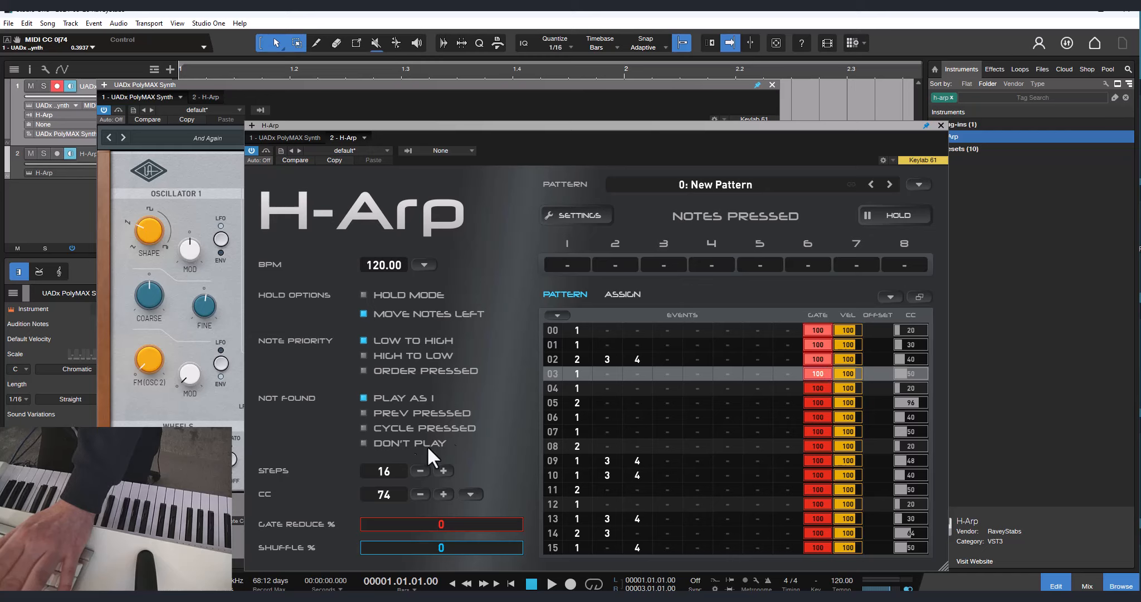
# - Raise Gate Reduce to 5% and to 6% while auditioning the pattern with Hold
pyautogui.moveTo(367, 529); pyautogui.dragTo(373, 532)
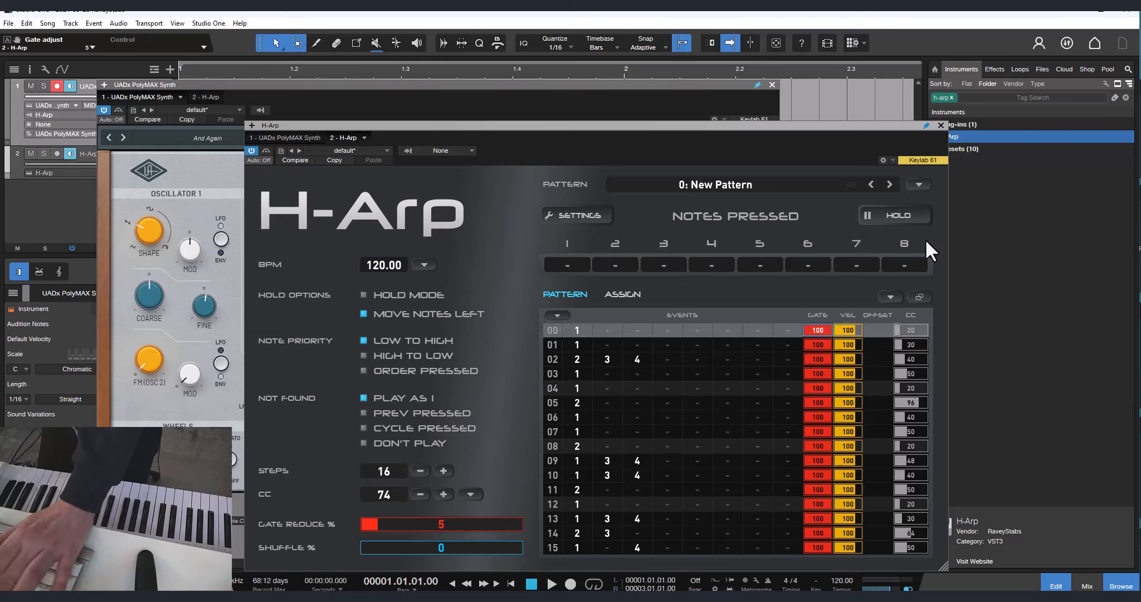
pyautogui.click(902, 213)
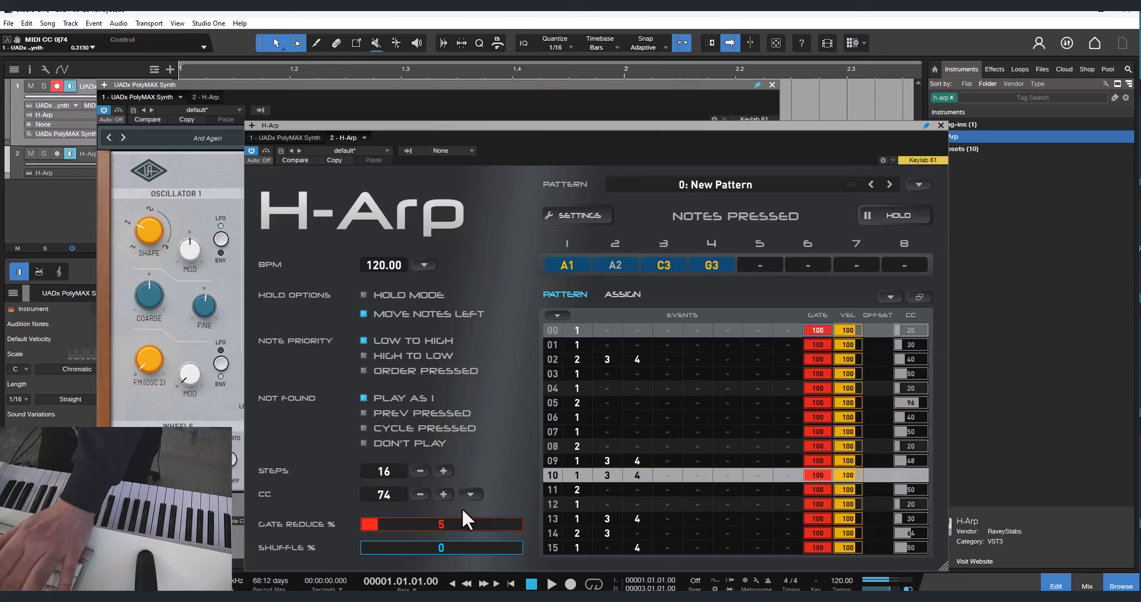
pyautogui.moveTo(384, 524)
pyautogui.mouseDown()
pyautogui.moveTo(355, 525)
pyautogui.moveTo(377, 526)
pyautogui.mouseUp()
pyautogui.click(899, 219)
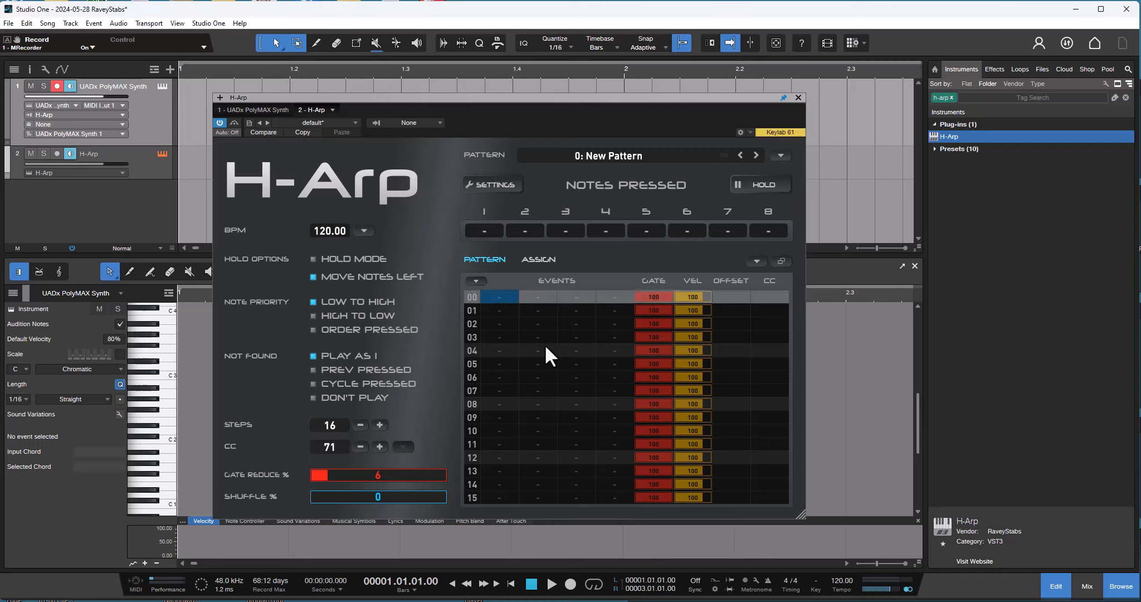
# - Enter events 1, 1, 2, 2, 3, 3 in steps 00 to 05 and repeat that block to the pattern's end
pyautogui.write('112233')
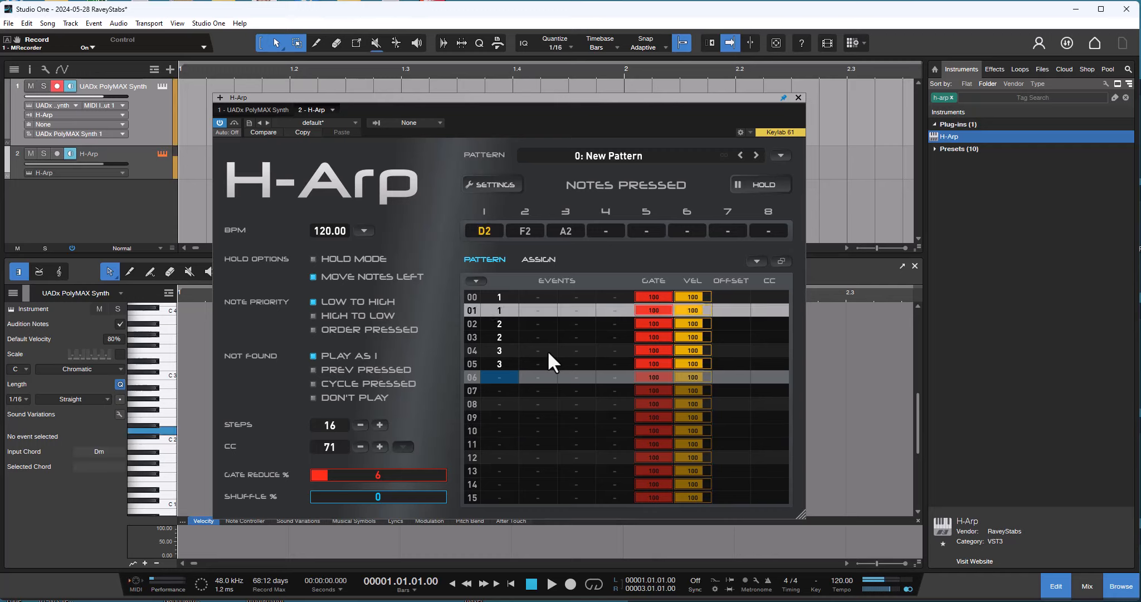
pyautogui.click(501, 362)
pyautogui.moveTo(506, 359); pyautogui.dragTo(502, 293)
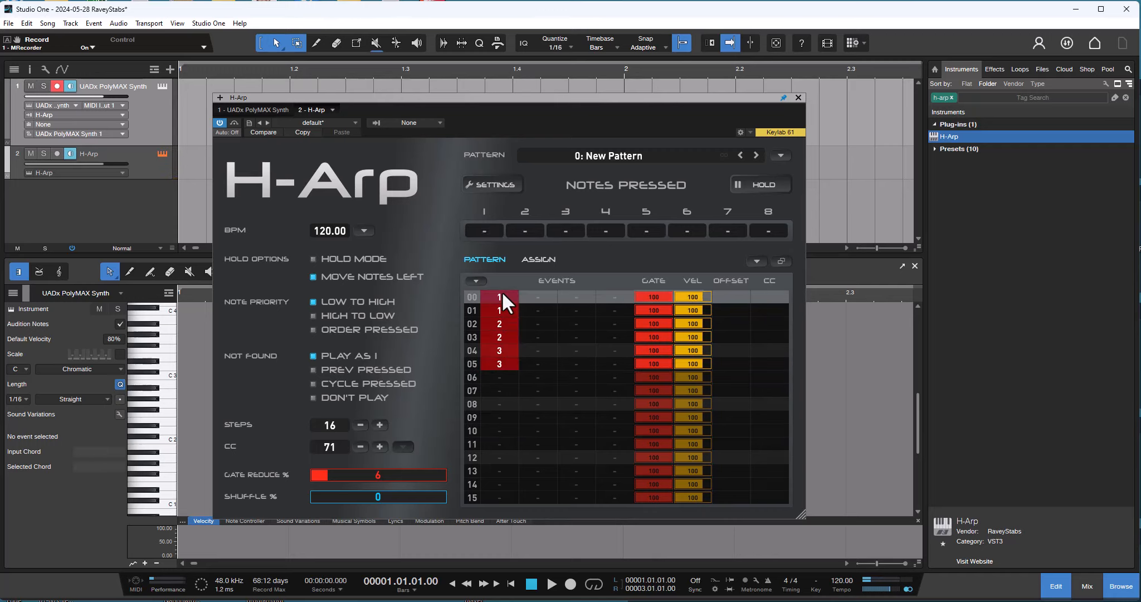
pyautogui.hotkey('ctrl', 'v')
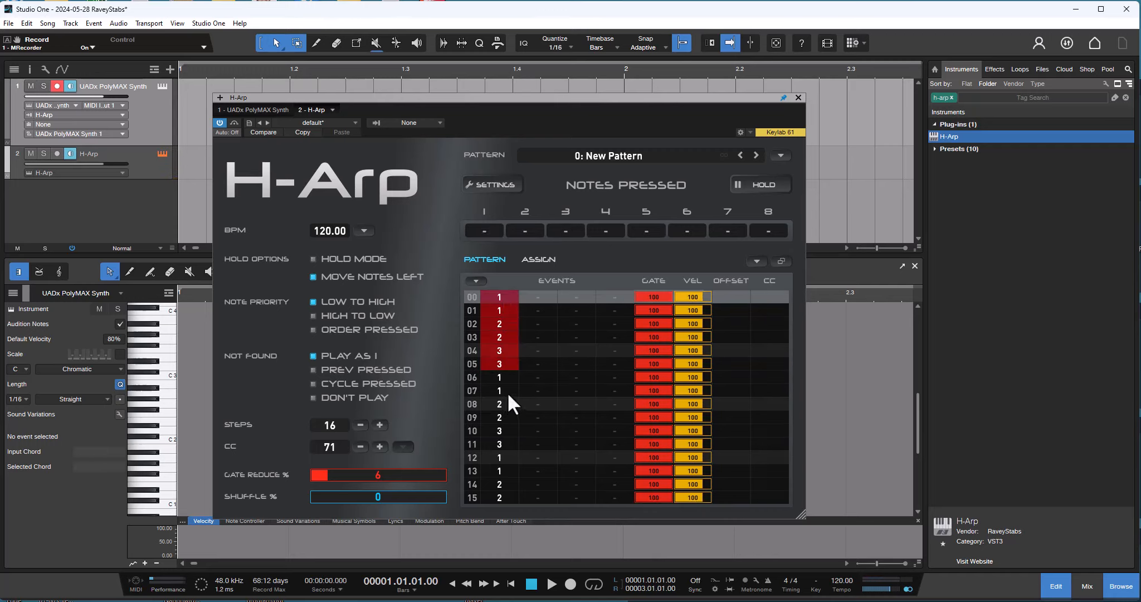
pyautogui.click(552, 364)
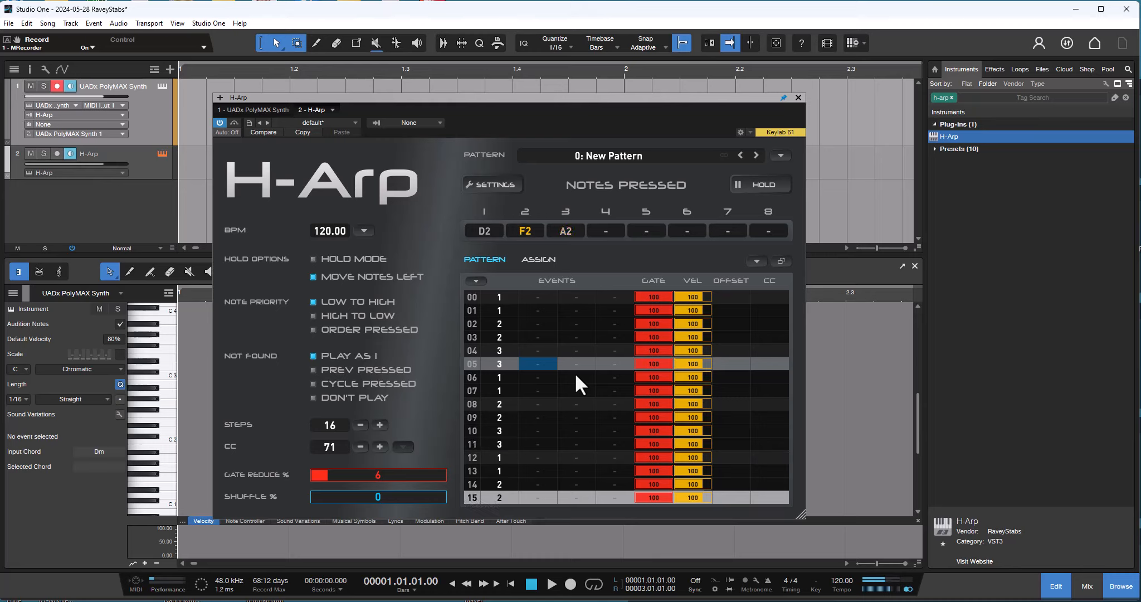
# - Transpose the events in steps 03 and 05 up by 12 semitones
pyautogui.click(500, 337)
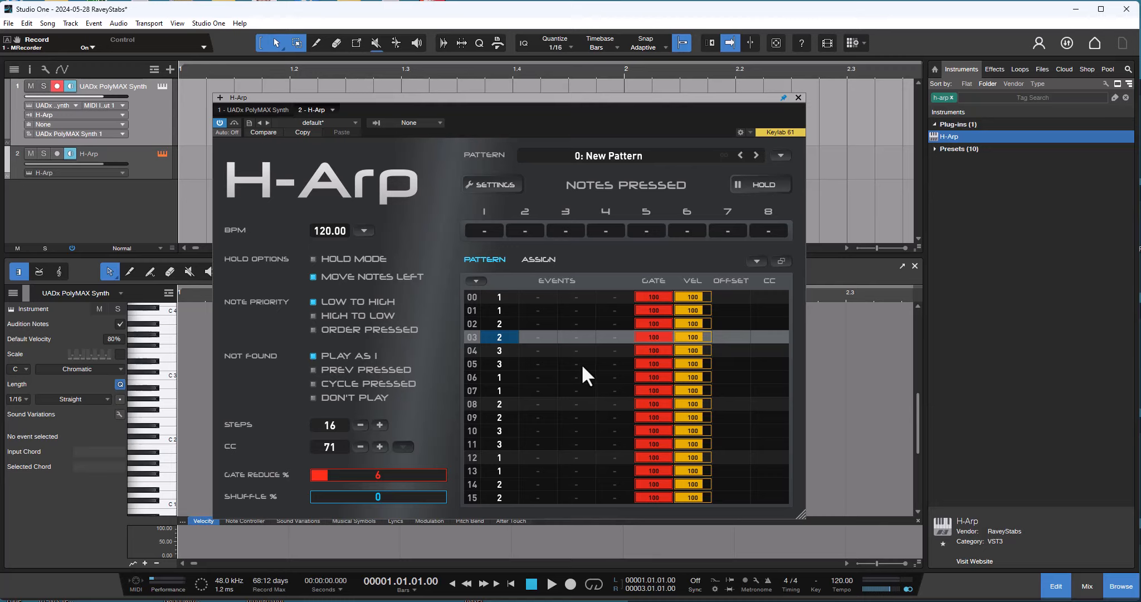
pyautogui.write('+12')
pyautogui.press('Down')
pyautogui.press('Down')
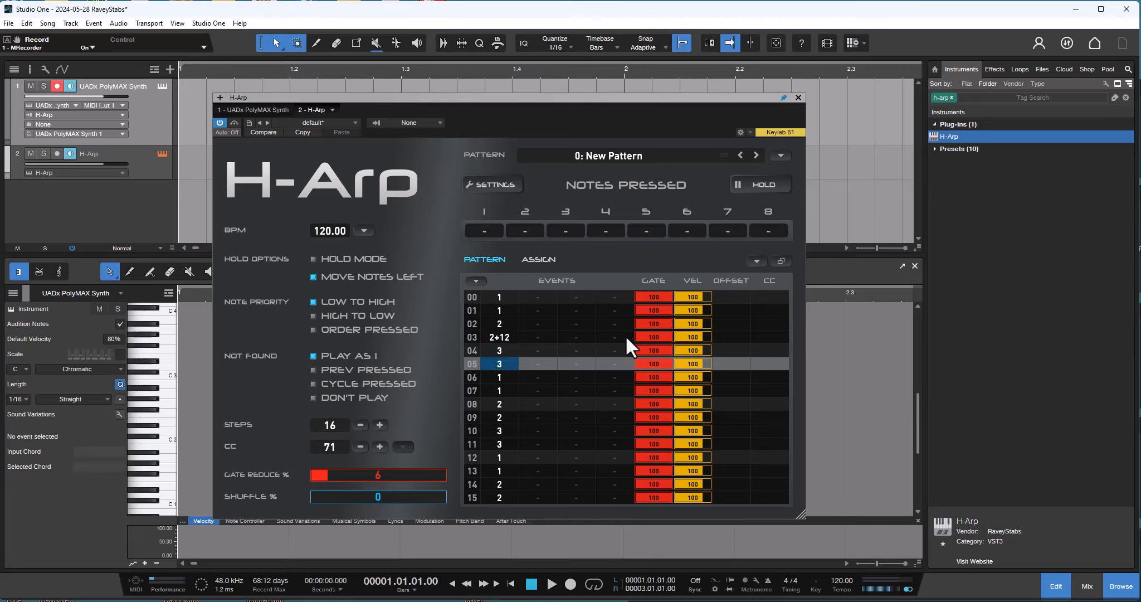
pyautogui.write('+12')
pyautogui.press('Down')
pyautogui.press('Down')
pyautogui.press('Down')
pyautogui.press('Down')
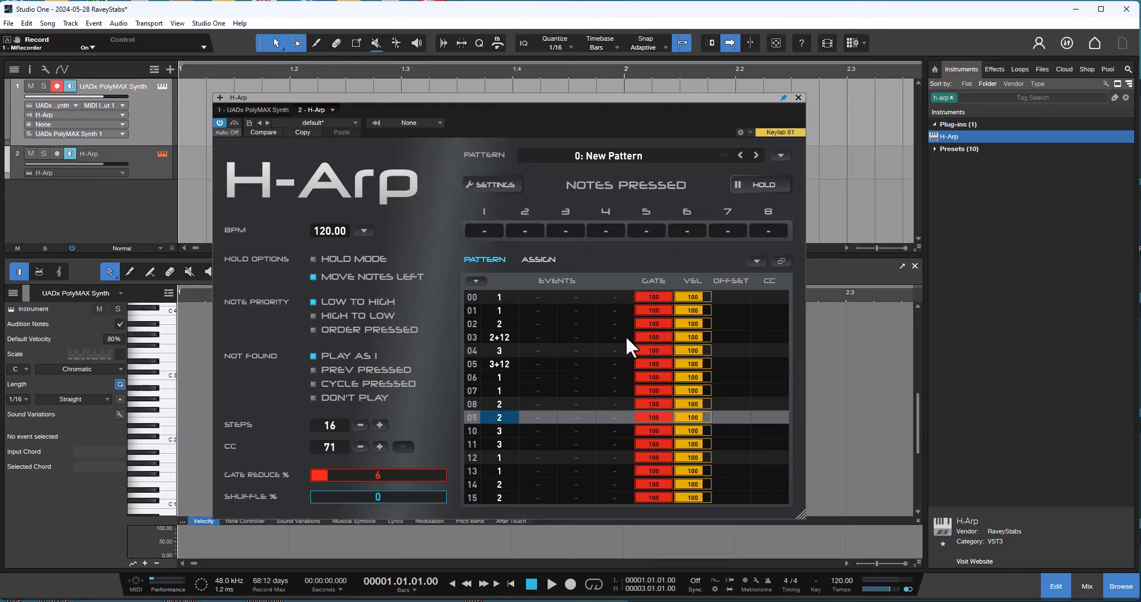
# - Transpose the events in steps 09 and 14 up by 12 semitones and audition the pattern
pyautogui.write('+12')
pyautogui.press('Down')
pyautogui.press('Down')
pyautogui.press('Down')
pyautogui.press('Down')
pyautogui.press('Down')
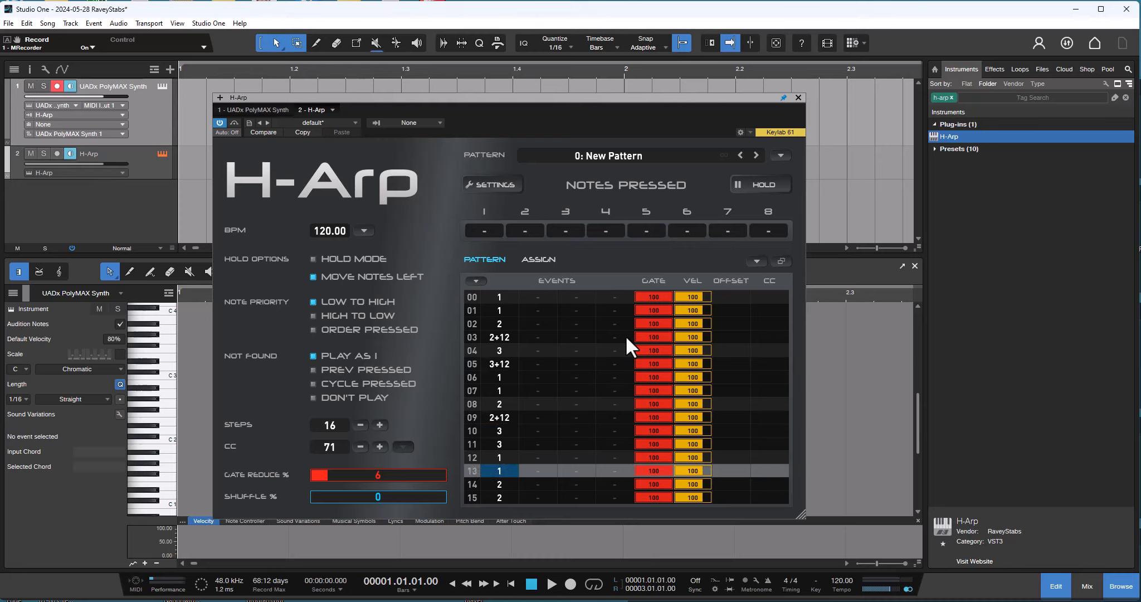
pyautogui.write('+12')
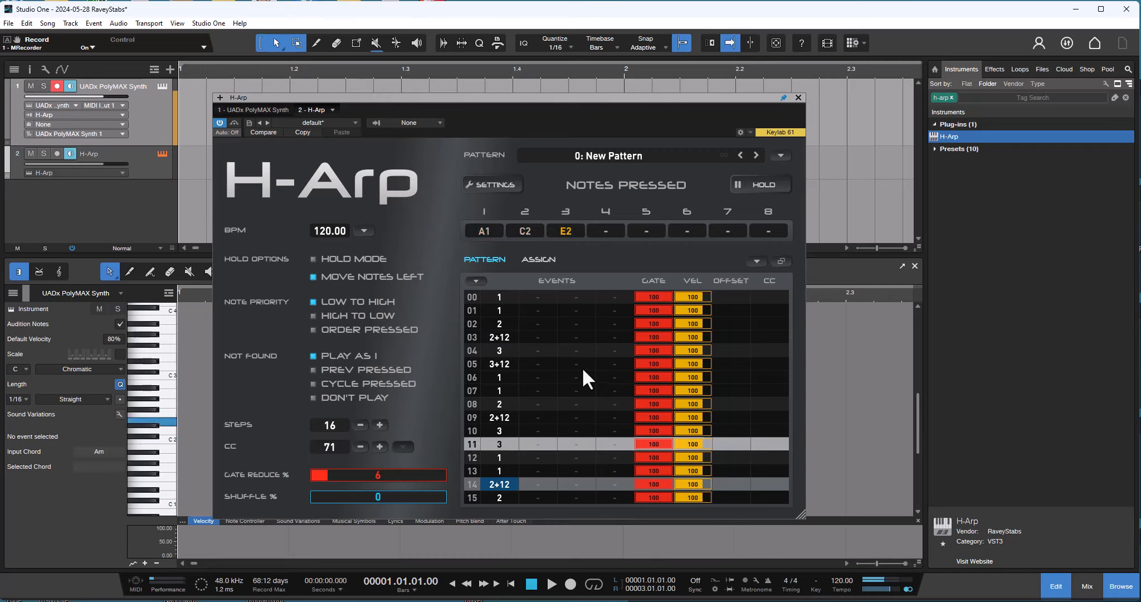
# - Lower the transposition of step 03's event to +7 and audition the pattern
pyautogui.click(500, 351)
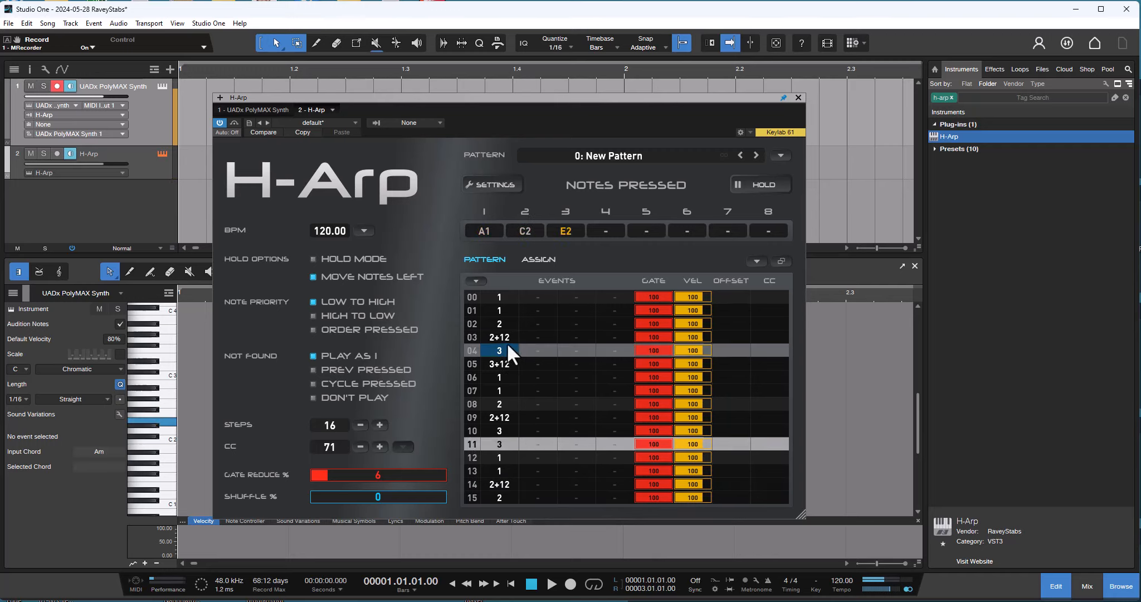
pyautogui.click(502, 342)
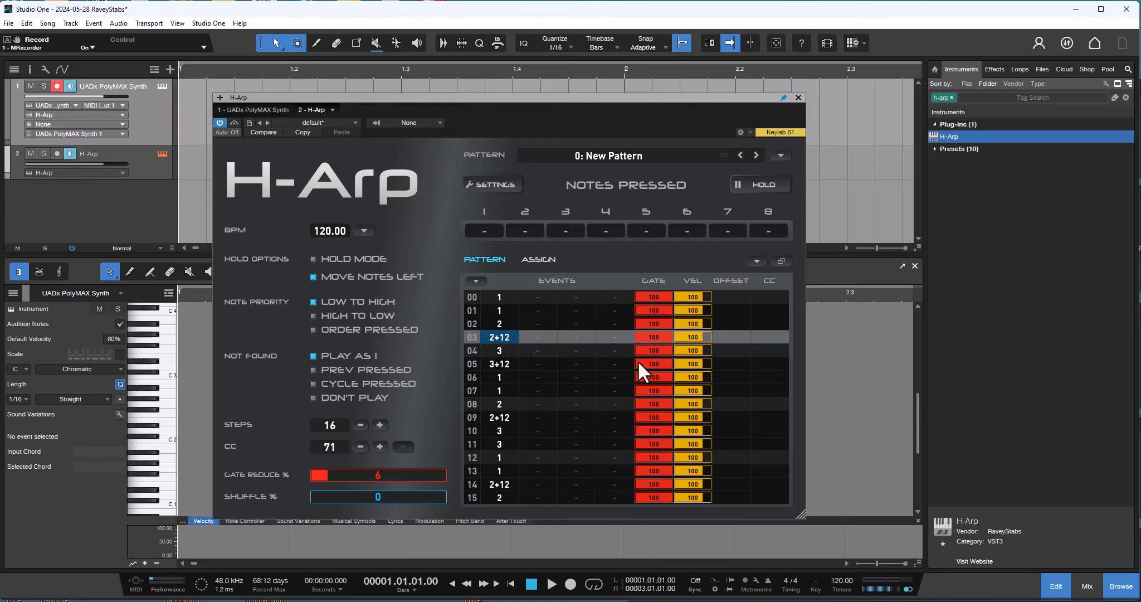
pyautogui.press('Down')
pyautogui.press('Down')
pyautogui.press('Down')
pyautogui.press('Down')
pyautogui.press('Down')
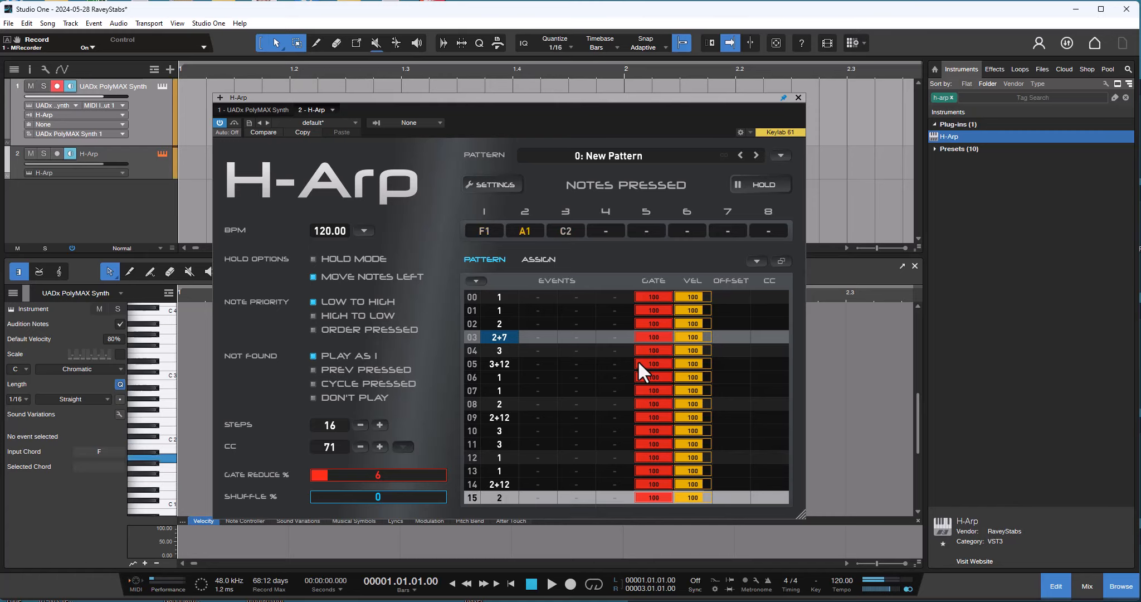
# - Delete the events in steps 02 to 15 and fill them with event 1 from step 01
pyautogui.moveTo(500, 326); pyautogui.dragTo(497, 502)
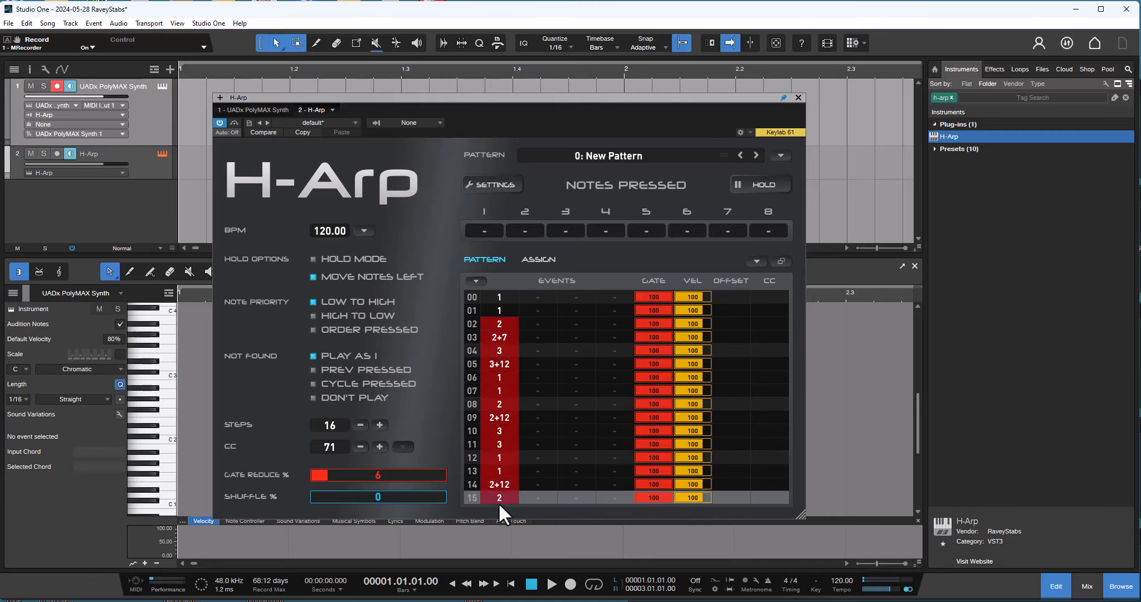
pyautogui.press('Delete')
pyautogui.click(507, 314)
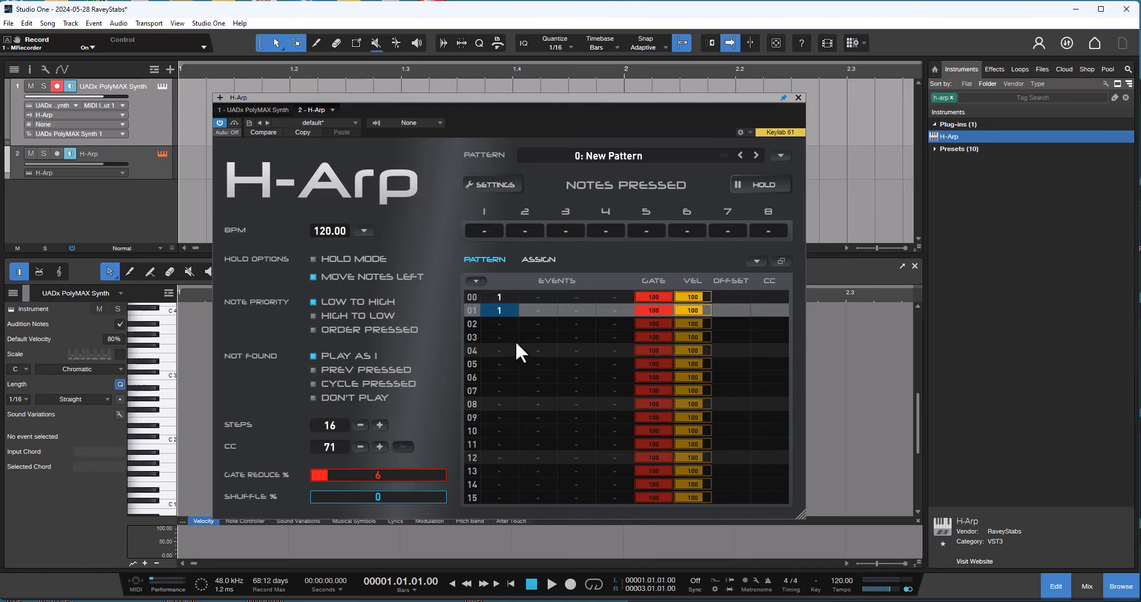
pyautogui.hotkey('ctrl', 'z')
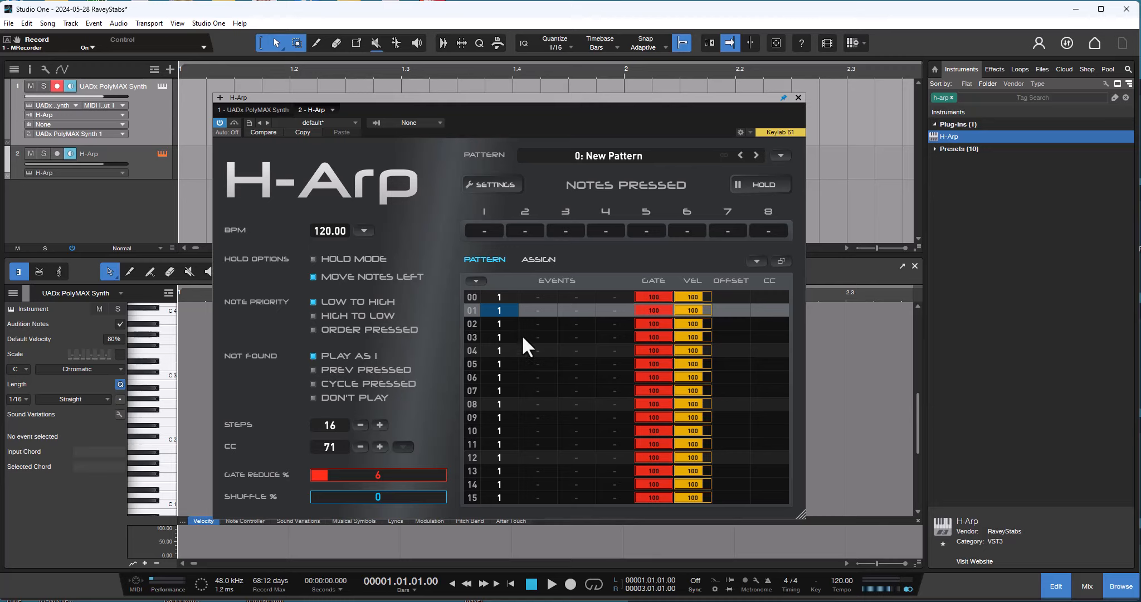
# - Transpose the events in steps 02 and 03 by +12 and those in steps 04 and 05 by +24
pyautogui.click(498, 326)
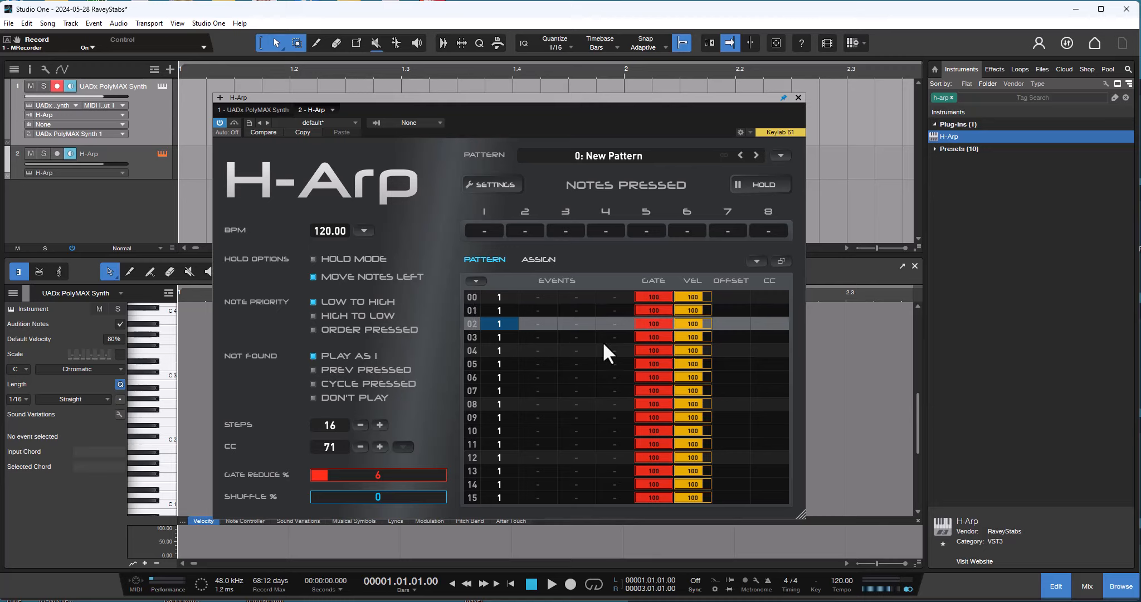
pyautogui.hotkey('shift', 'Up')
pyautogui.press('Down')
pyautogui.hotkey('shift', 'Up')
pyautogui.press('Down')
pyautogui.hotkey('shift', 'Up')
pyautogui.hotkey('shift', 'Up')
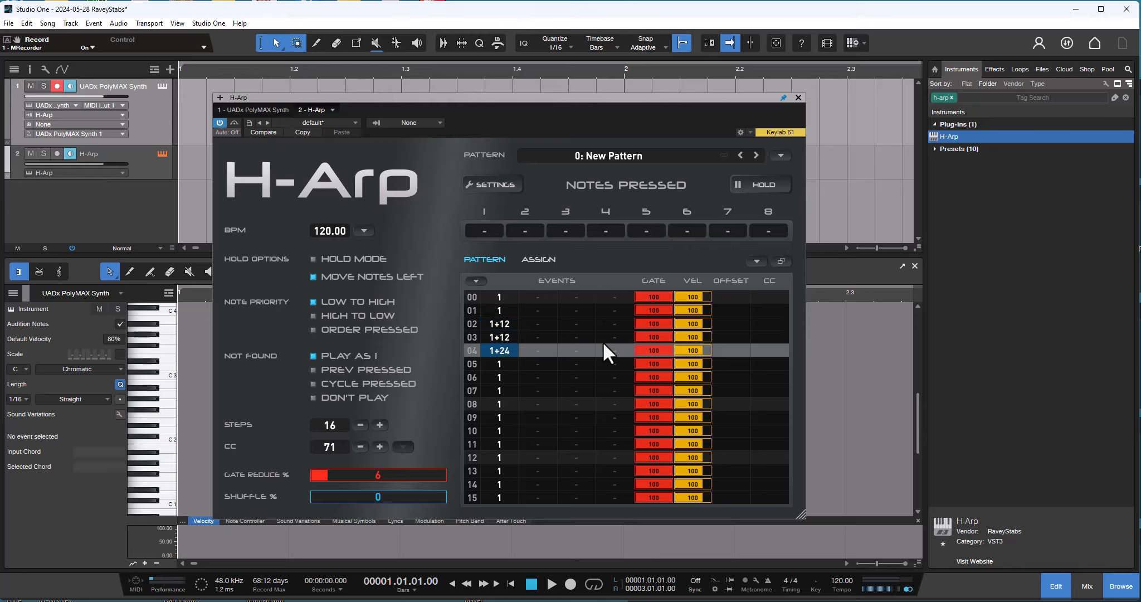
pyautogui.press('Down')
pyautogui.hotkey('shift', 'Up')
pyautogui.hotkey('shift', 'Up')
# - Duplicate the octave sequence of steps 00 to 05 through to the pattern's end
pyautogui.click(508, 324)
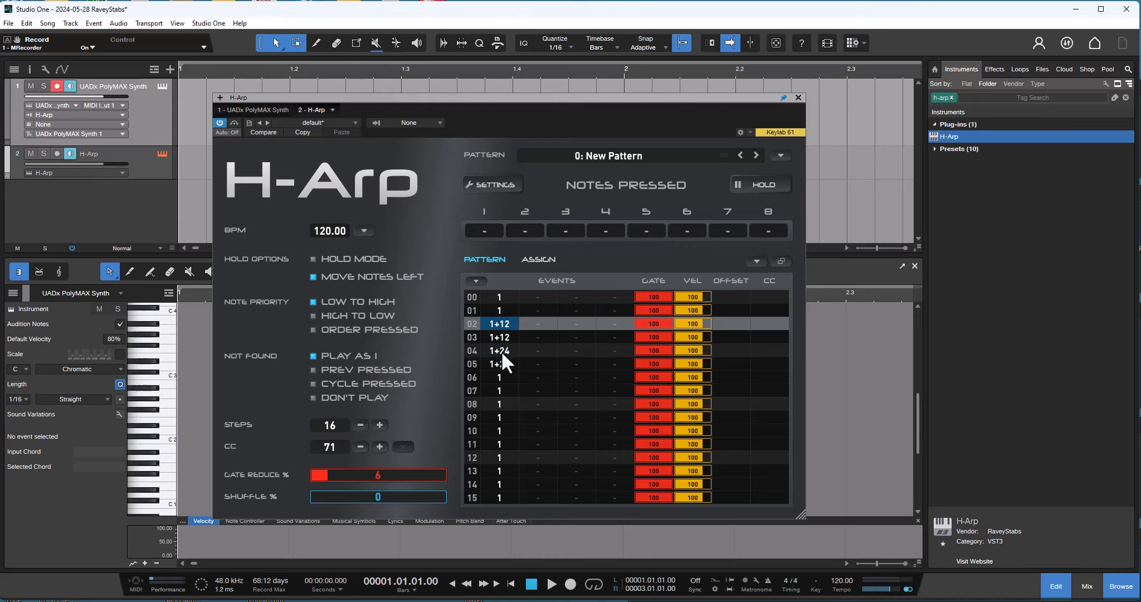
pyautogui.moveTo(483, 349); pyautogui.dragTo(498, 367)
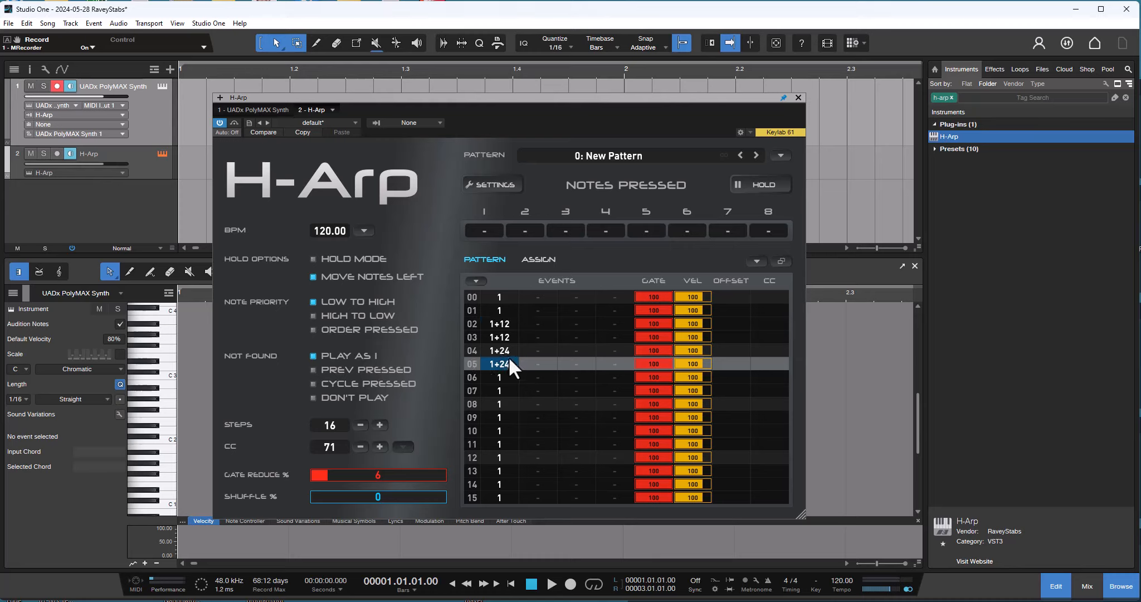
pyautogui.moveTo(499, 296); pyautogui.dragTo(507, 365)
pyautogui.hotkey('ctrl', 'd')
pyautogui.click(554, 338)
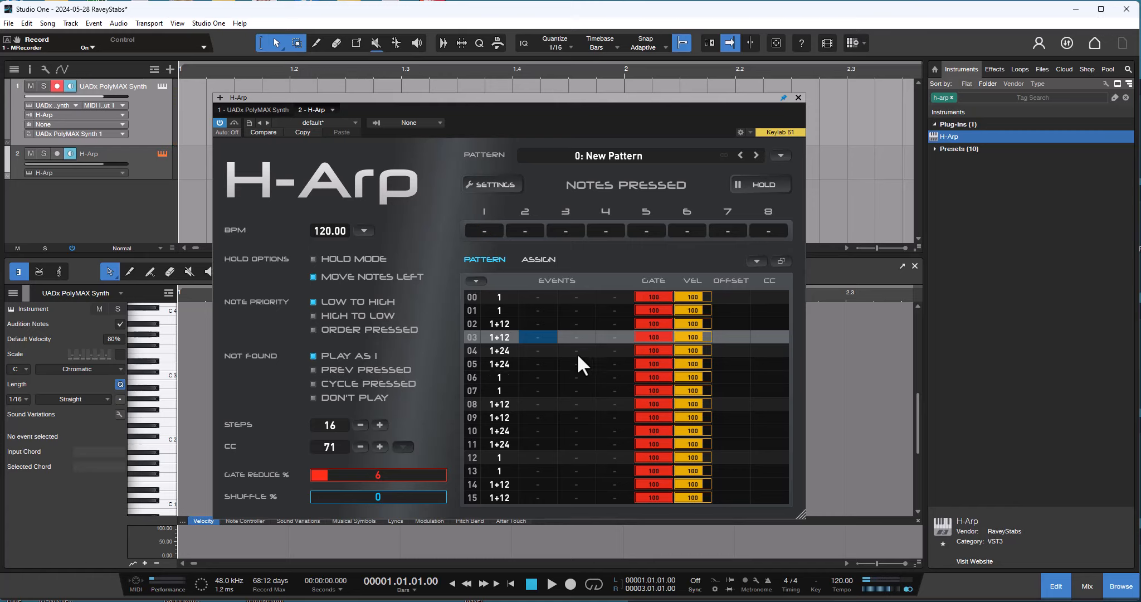
# - Reload the And Again preset in the PolyMAX synth by browsing to the neighbouring preset and back, and close the synth window
pyautogui.click(504, 322)
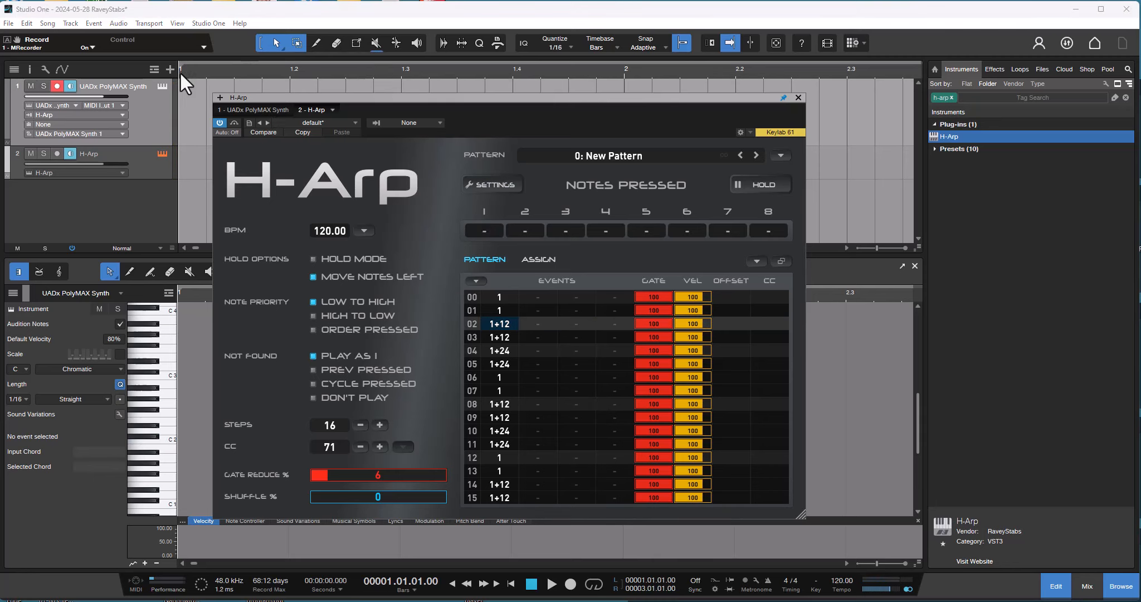
pyautogui.click(160, 85)
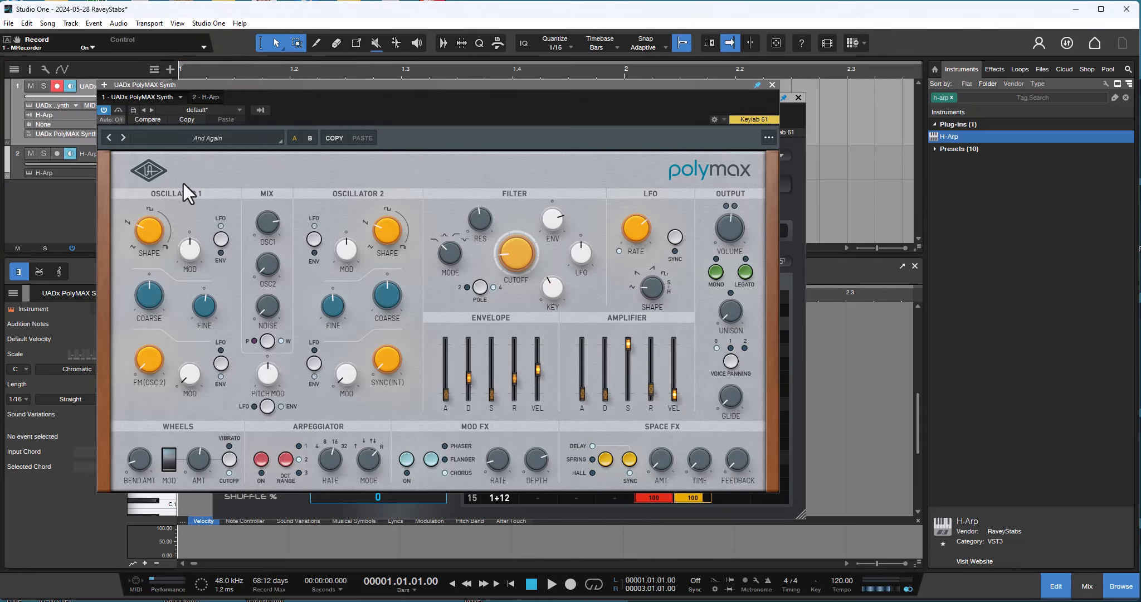
pyautogui.click(224, 136)
pyautogui.click(109, 137)
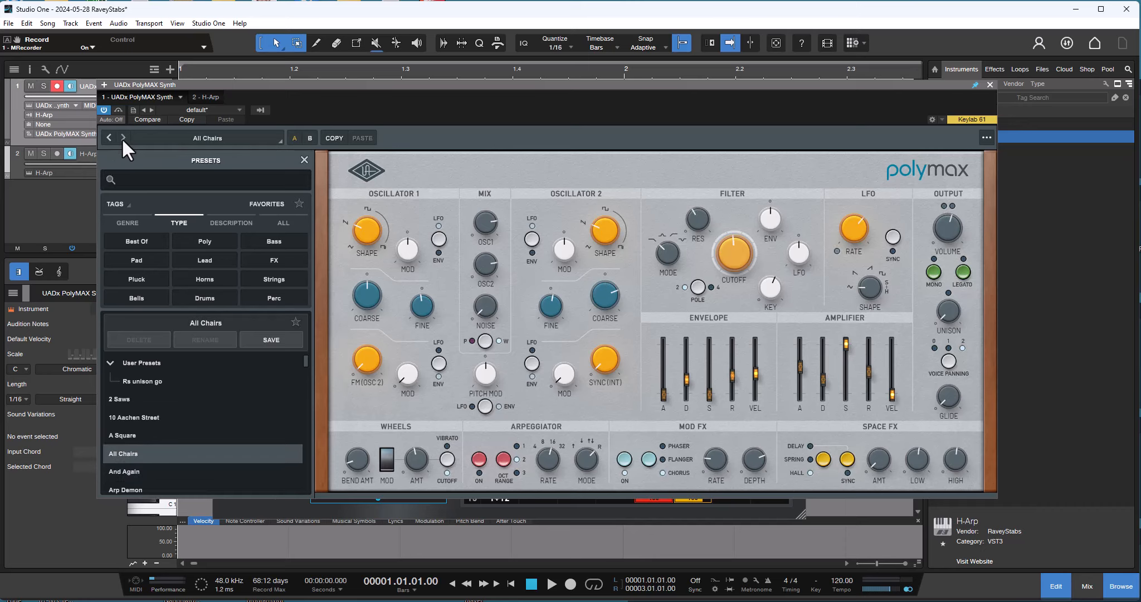
pyautogui.click(123, 137)
pyautogui.click(990, 84)
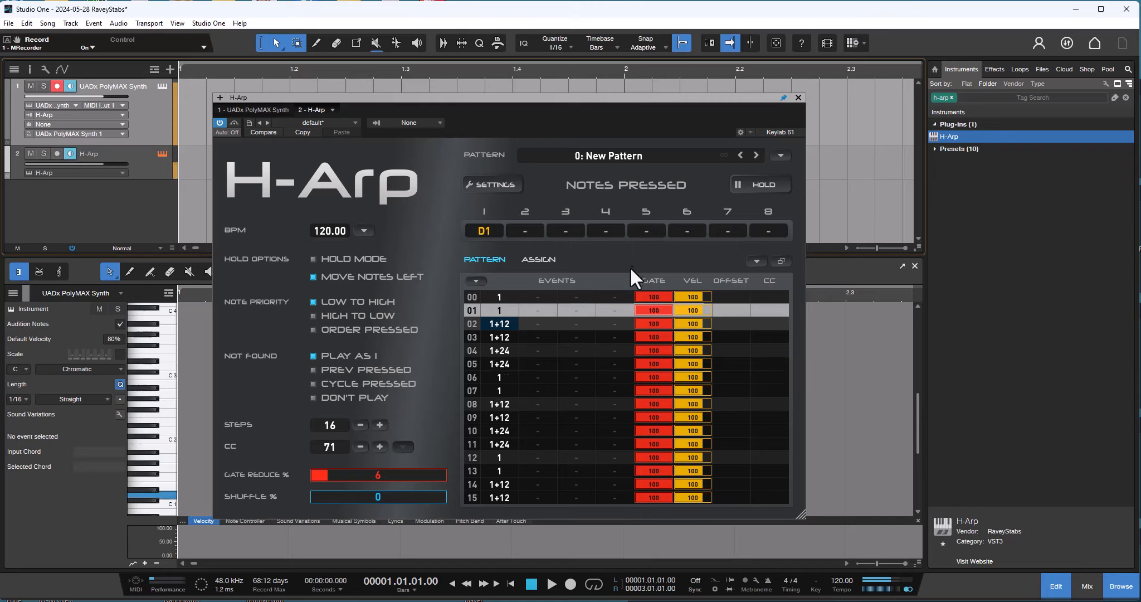
# - Add event 2 in the second event column at steps 01, 03, 05, 07, 10, 12 and 14
pyautogui.click(530, 296)
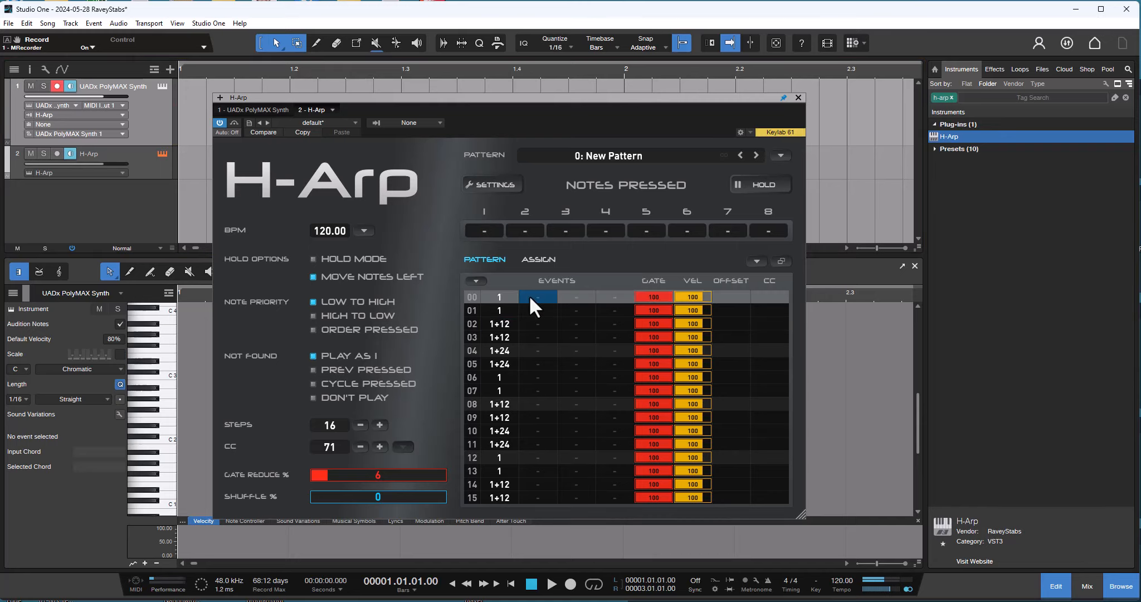
pyautogui.press('Down')
pyautogui.write('2')
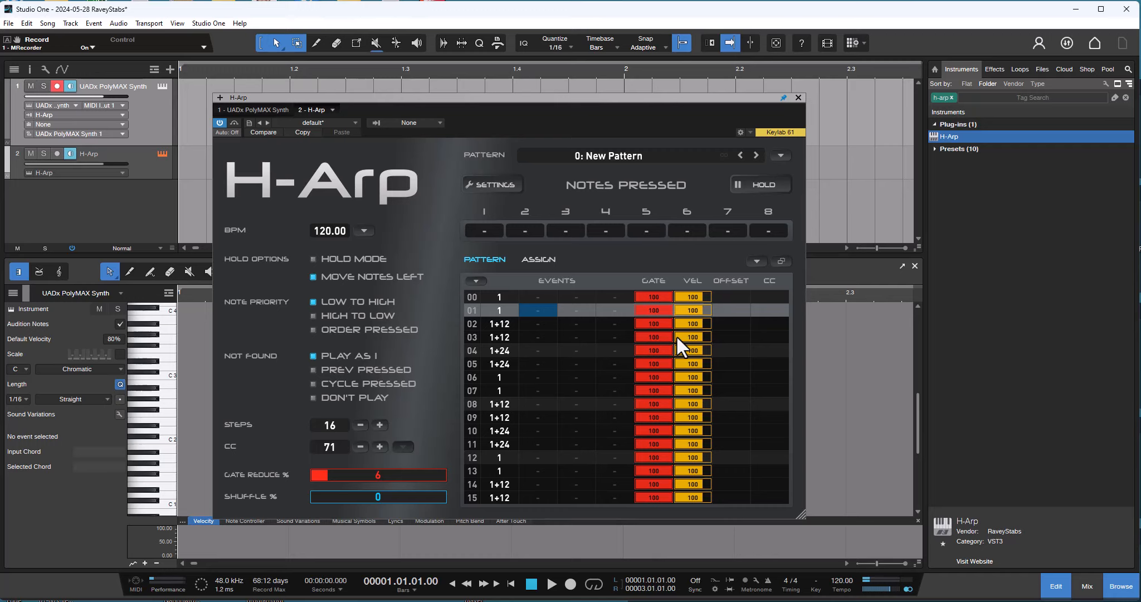
pyautogui.press('Down')
pyautogui.press('Down')
pyautogui.press('2')
pyautogui.press('Down')
pyautogui.press('Down')
pyautogui.press('2')
pyautogui.press('Down')
pyautogui.press('Down')
pyautogui.press('2')
pyautogui.press('Down')
pyautogui.press('Down')
pyautogui.press('Down')
pyautogui.press('2')
pyautogui.press('Down')
pyautogui.press('Down')
pyautogui.press('2')
pyautogui.press('Down')
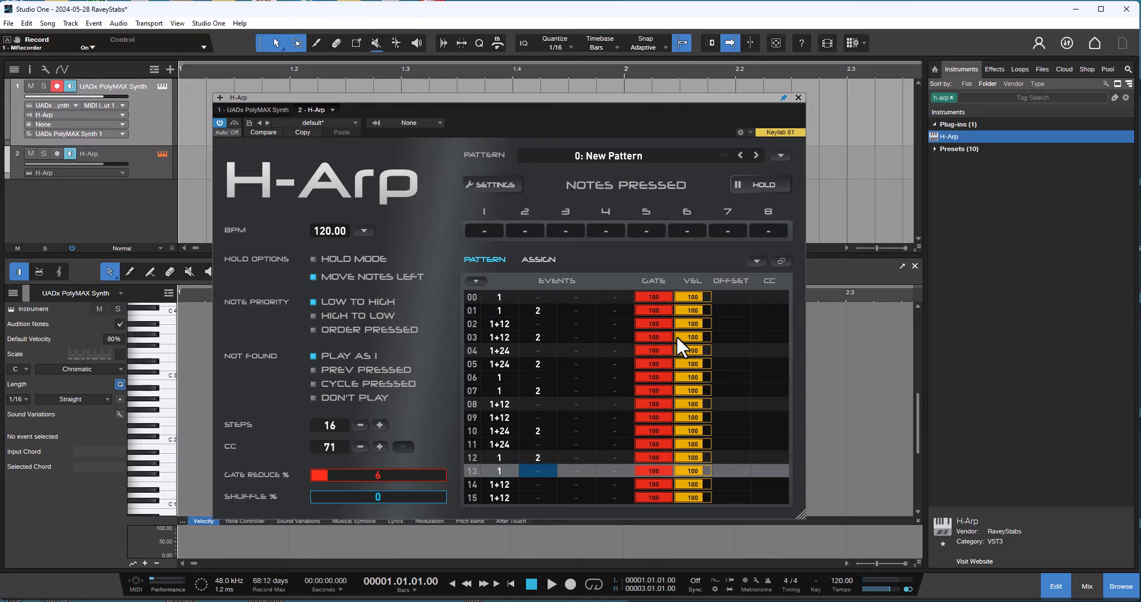
pyautogui.press('Down')
pyautogui.press('2')
# - Enter event 2 transposed by +12 in the second event column at steps 04 and 09
pyautogui.press('Up')
pyautogui.press('Up')
pyautogui.press('Up')
pyautogui.press('Up')
pyautogui.press('Up')
pyautogui.press('Up')
pyautogui.press('Up')
pyautogui.press('Up')
pyautogui.press('Up')
pyautogui.press('Up')
pyautogui.press('Up')
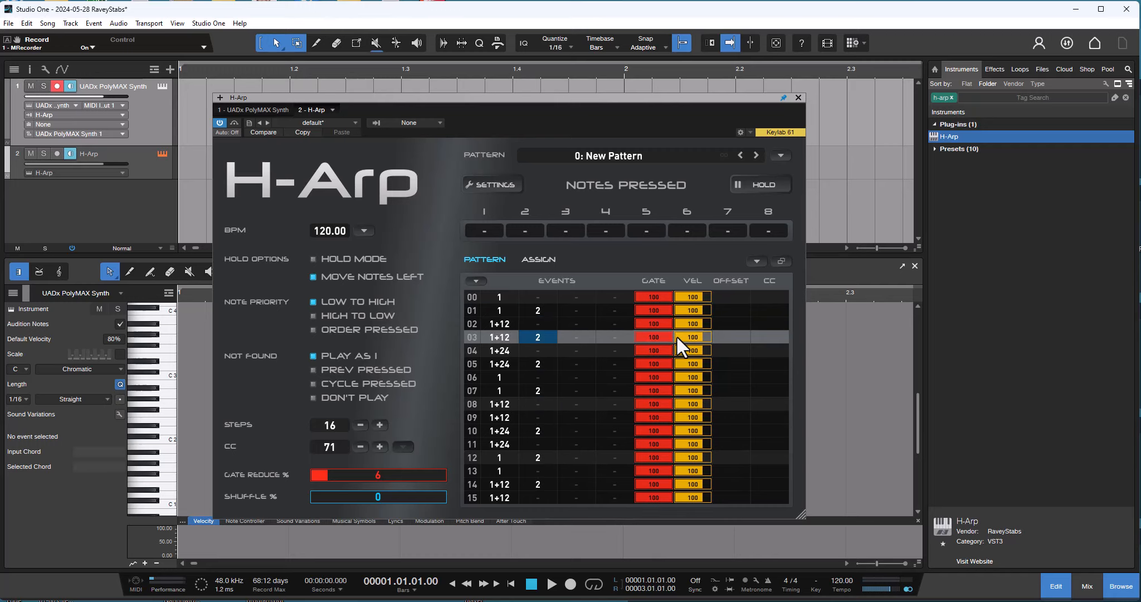
pyautogui.press('Down')
pyautogui.press('Down')
pyautogui.press('Up')
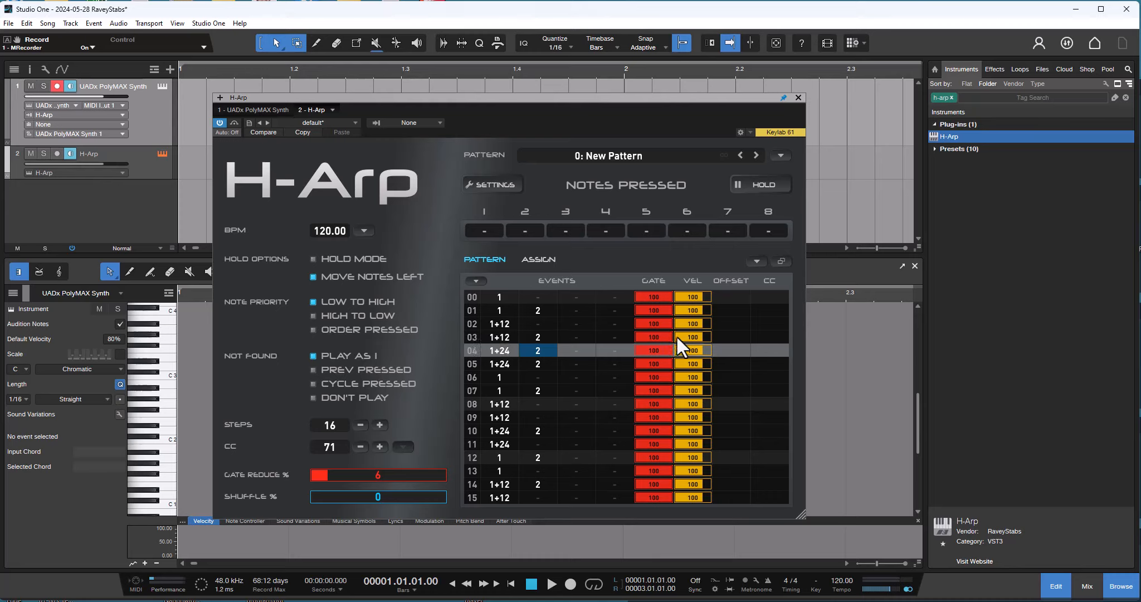
pyautogui.write('2+12')
pyautogui.press('Down')
pyautogui.press('Down')
pyautogui.press('Down')
pyautogui.press('Down')
pyautogui.press('Down')
pyautogui.press('Down')
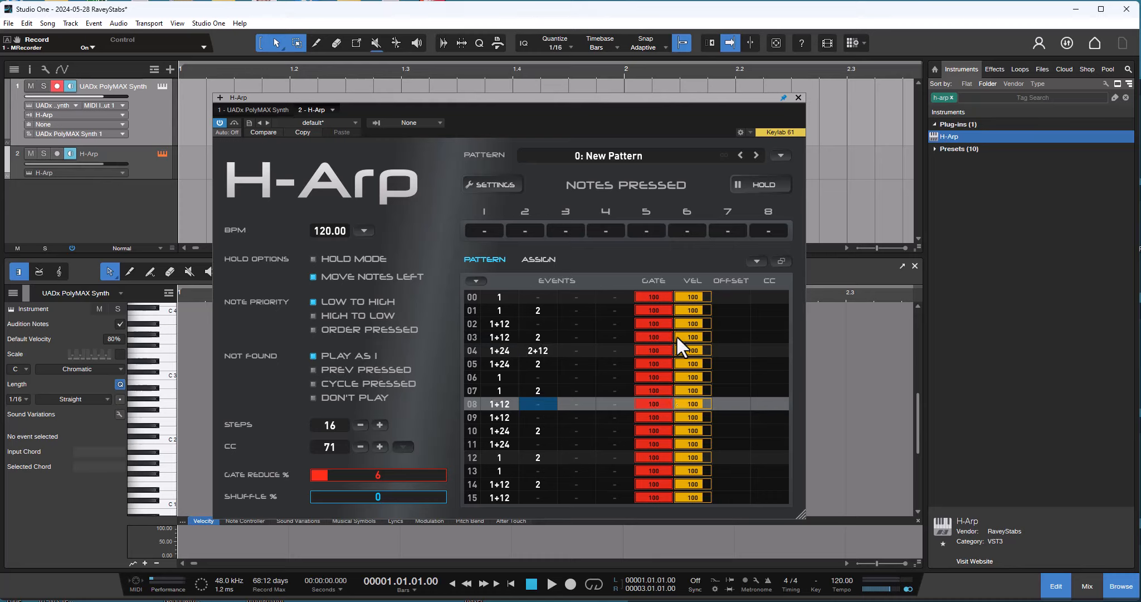
pyautogui.press('Up')
pyautogui.write('2+12')
# - Transpose event 2 in step 14 by -12 and audition the pattern
pyautogui.press('Down')
pyautogui.press('Down')
pyautogui.press('Down')
pyautogui.press('Down')
pyautogui.press('Down')
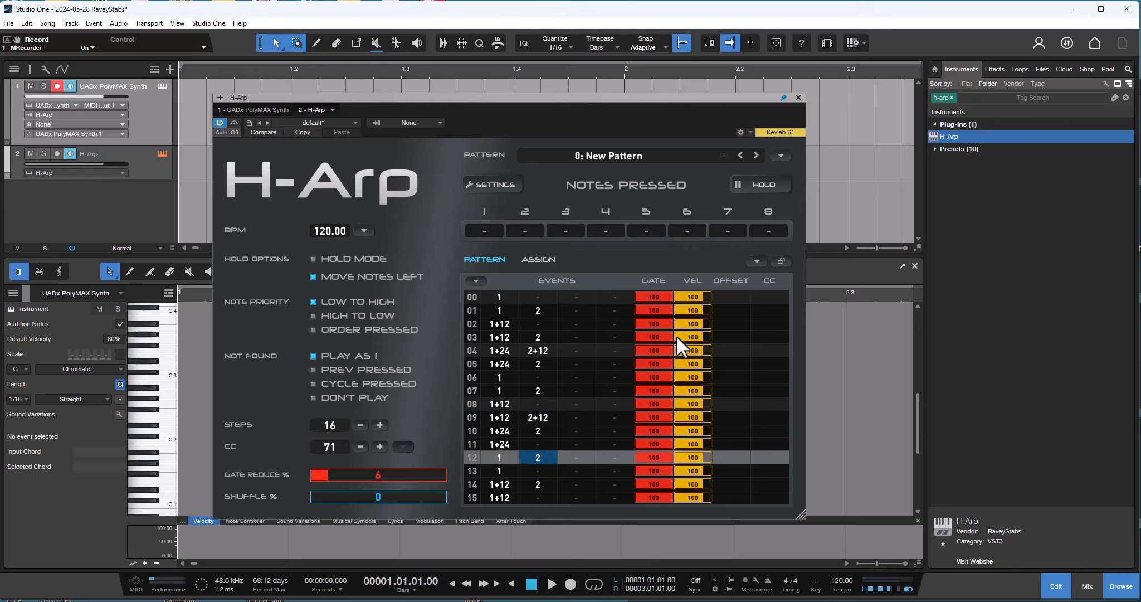
pyautogui.write('2-12')
pyautogui.press('Up')
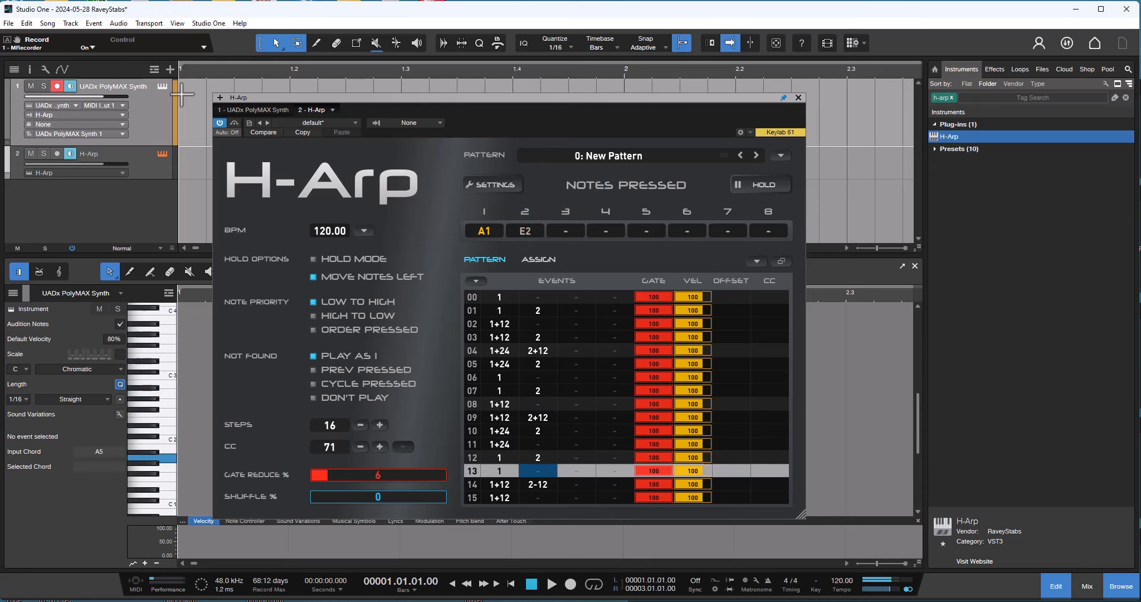
# - Raise the PolyMAX filter cutoff to about 90.4 Hz and close the synth window
pyautogui.click(161, 87)
pyautogui.moveTo(515, 257)
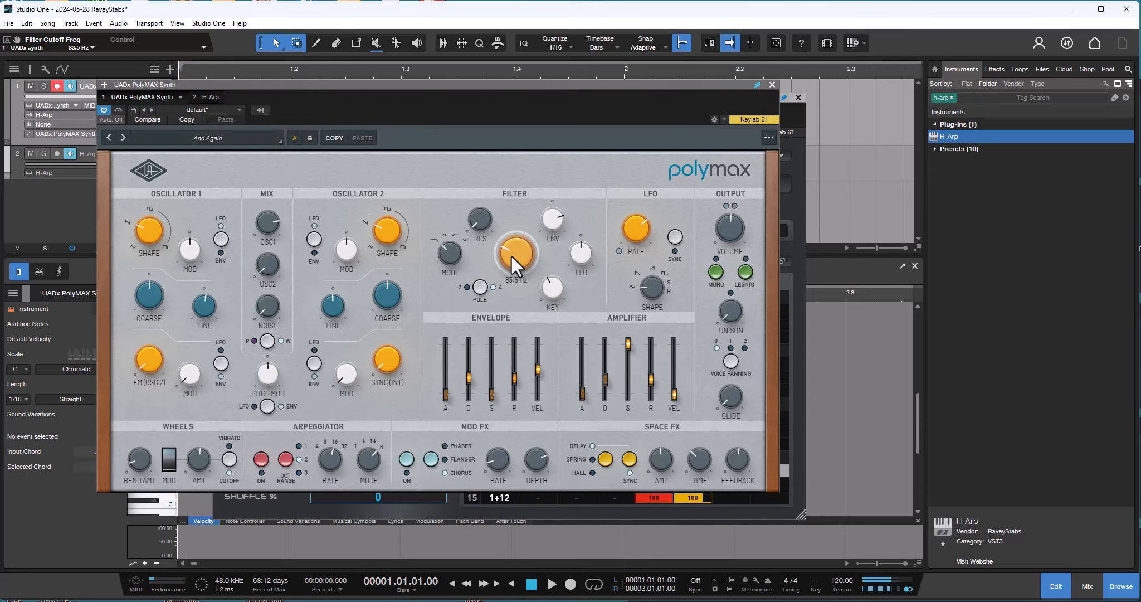
pyautogui.moveTo(511, 257); pyautogui.dragTo(510, 251)
pyautogui.click(771, 85)
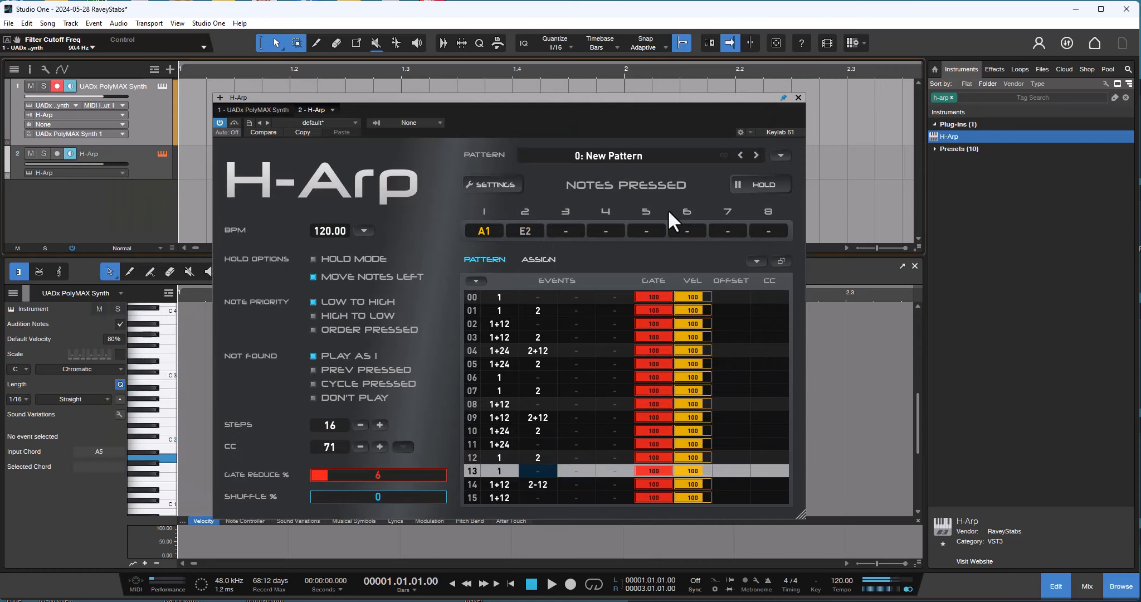
# - Add event 2 transposed by +36 in step 08 and enter event 1 further down the second event column
pyautogui.click(540, 416)
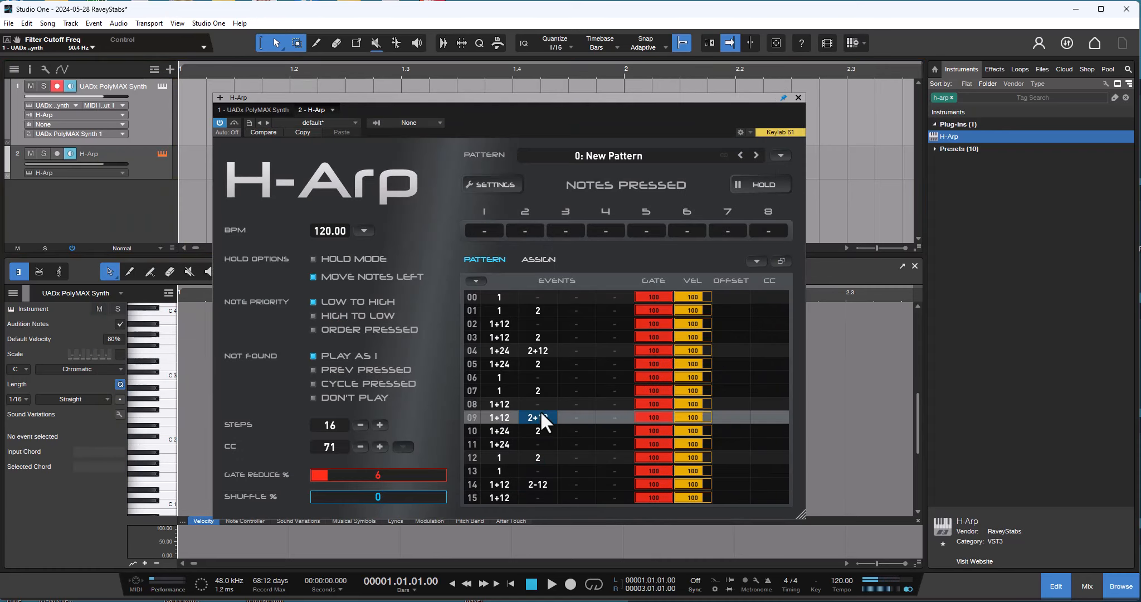
pyautogui.press('Up')
pyautogui.write('2')
pyautogui.press('Up')
pyautogui.hotkey('shift', 'Up')
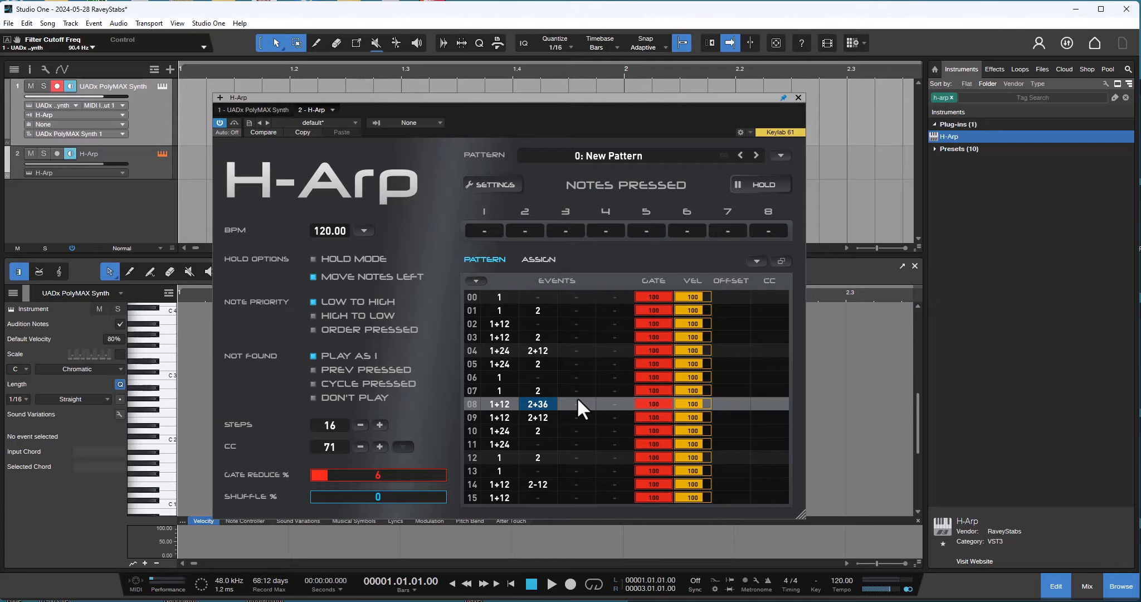
pyautogui.press('Down')
pyautogui.press('Down')
pyautogui.press('Down')
pyautogui.press('Down')
pyautogui.press('Down')
pyautogui.write('1')
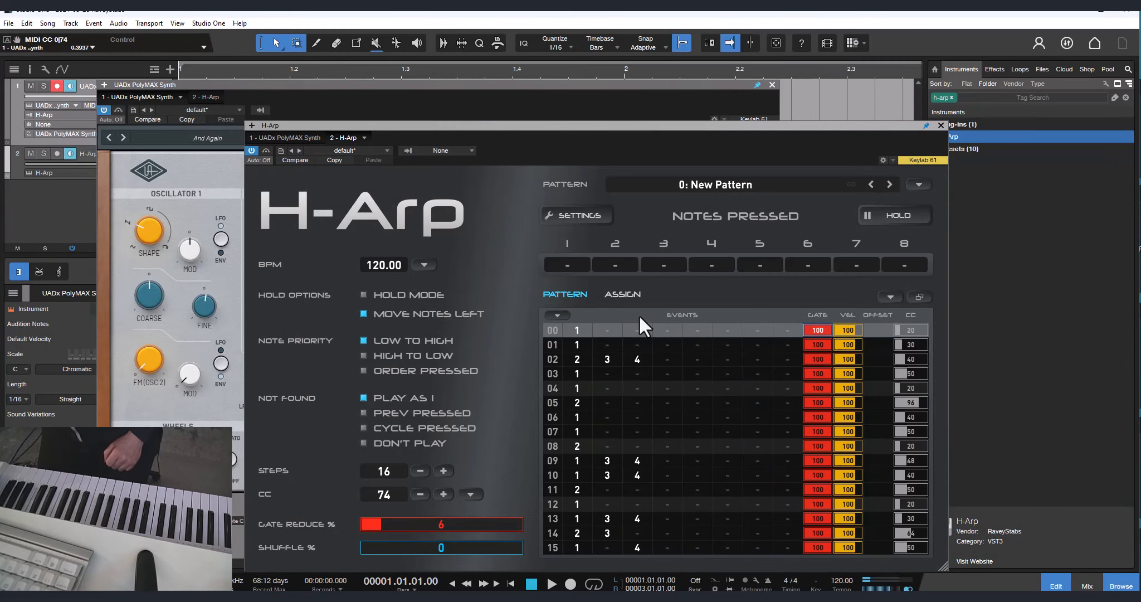
# - In the key assignments, assign notes A1, C2 and E2 to key A1 and try out the key
pyautogui.click(619, 294)
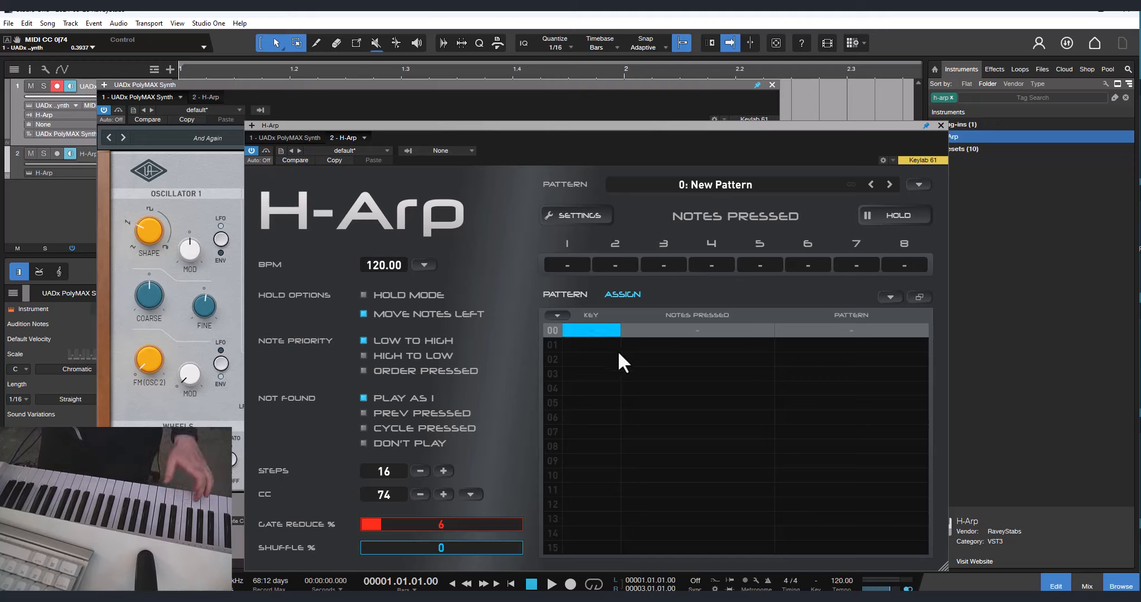
pyautogui.click(706, 330)
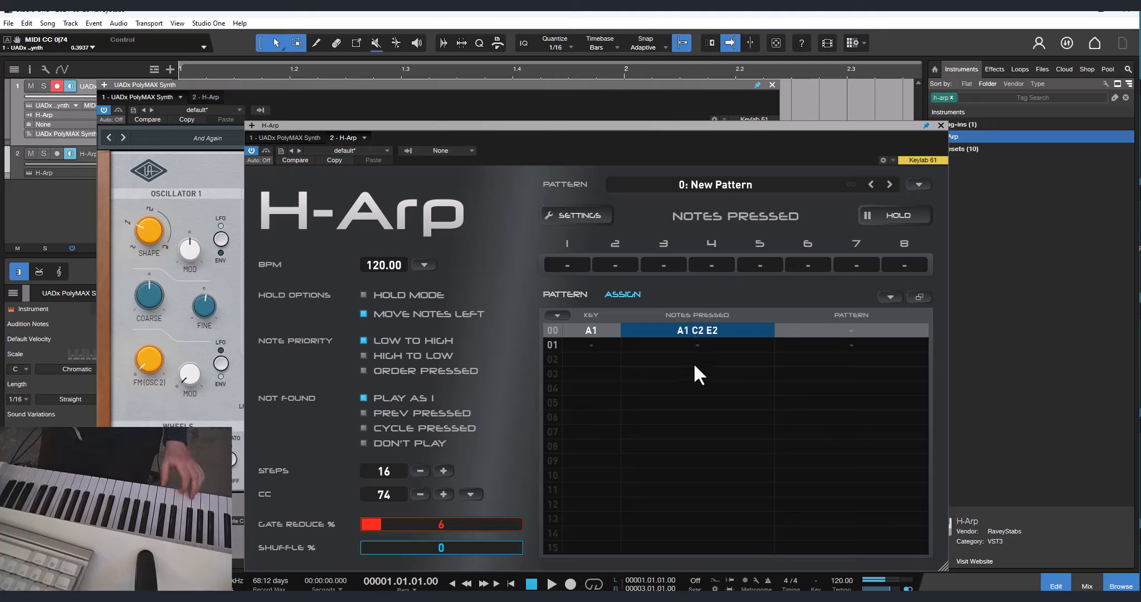
pyautogui.click(592, 331)
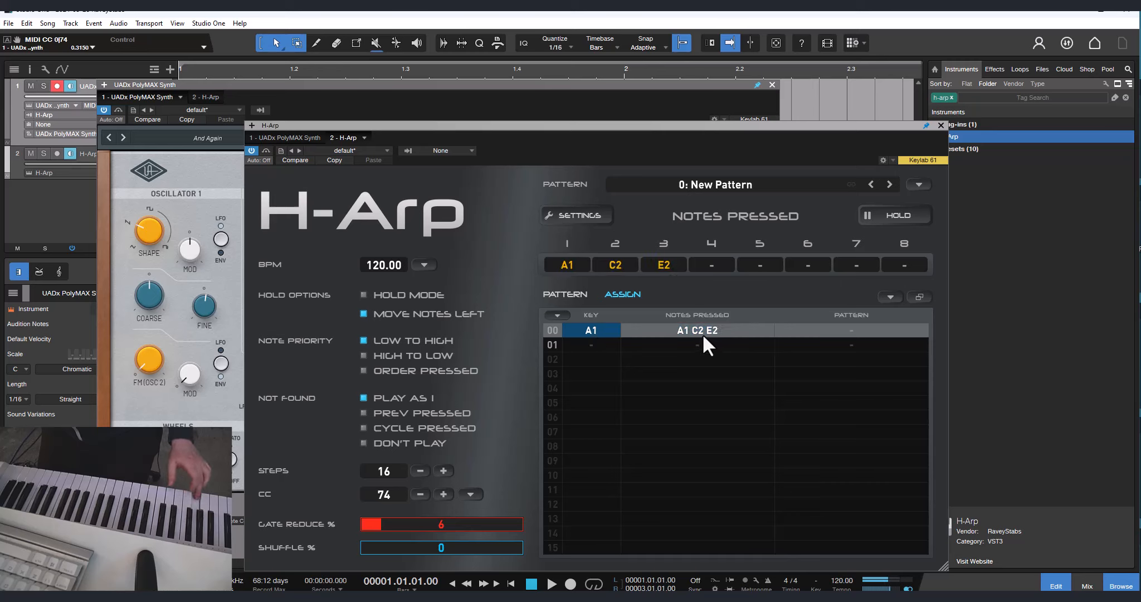
# - Change the notes assigned to key A1 to A2, C3 and E3
pyautogui.click(571, 297)
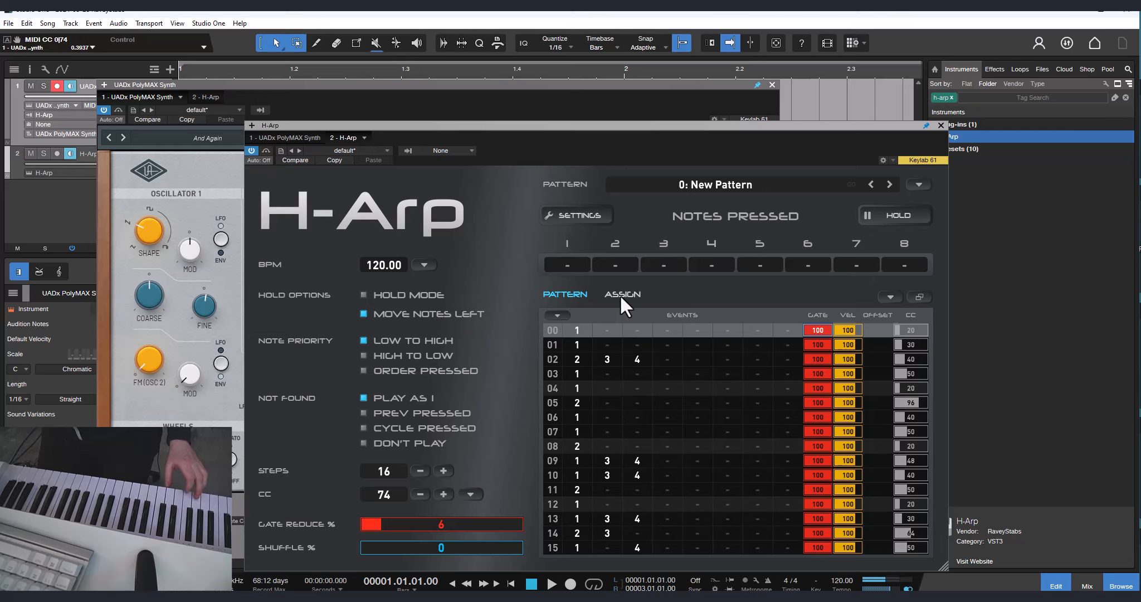
pyautogui.click(621, 294)
pyautogui.click(671, 335)
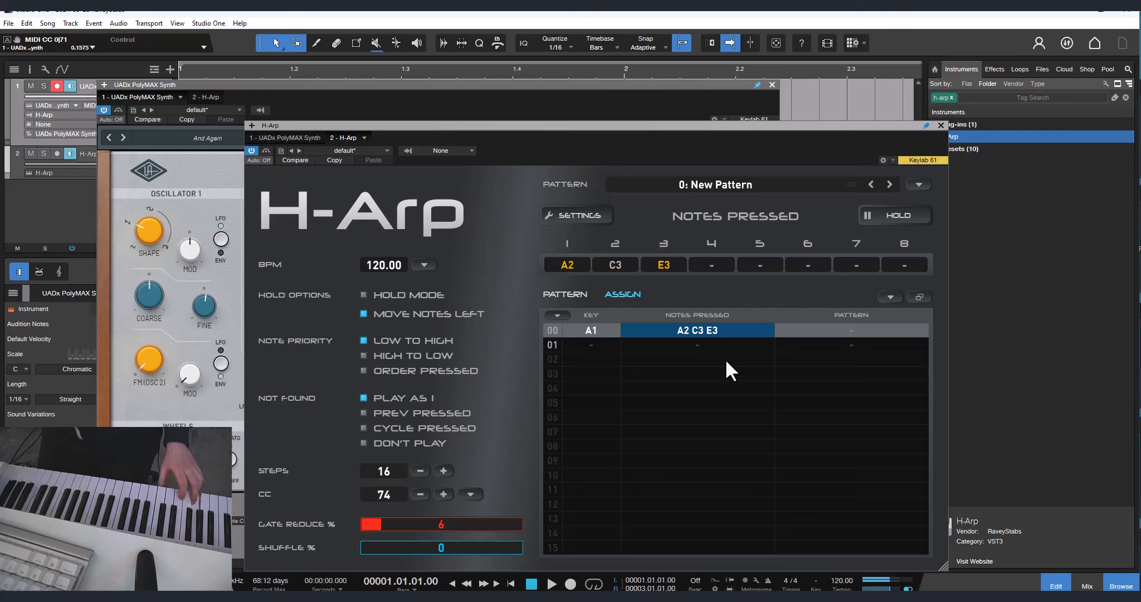
# - Compare the pattern view with the key, pressed notes and pattern fields of the A1 assignment
pyautogui.click(564, 294)
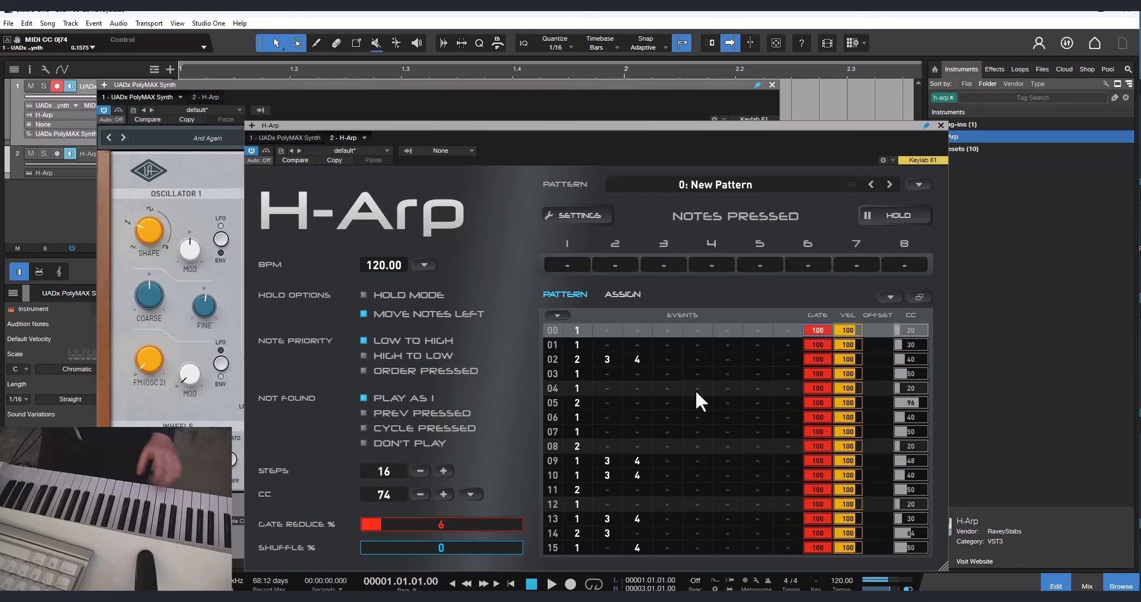
pyautogui.click(620, 292)
pyautogui.click(651, 330)
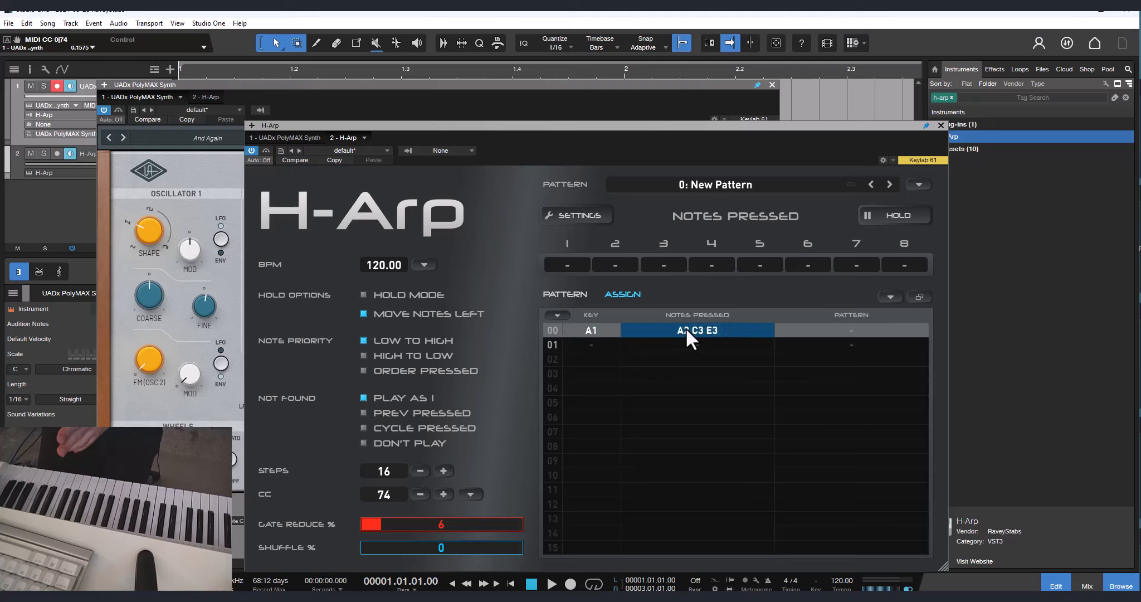
pyautogui.click(824, 331)
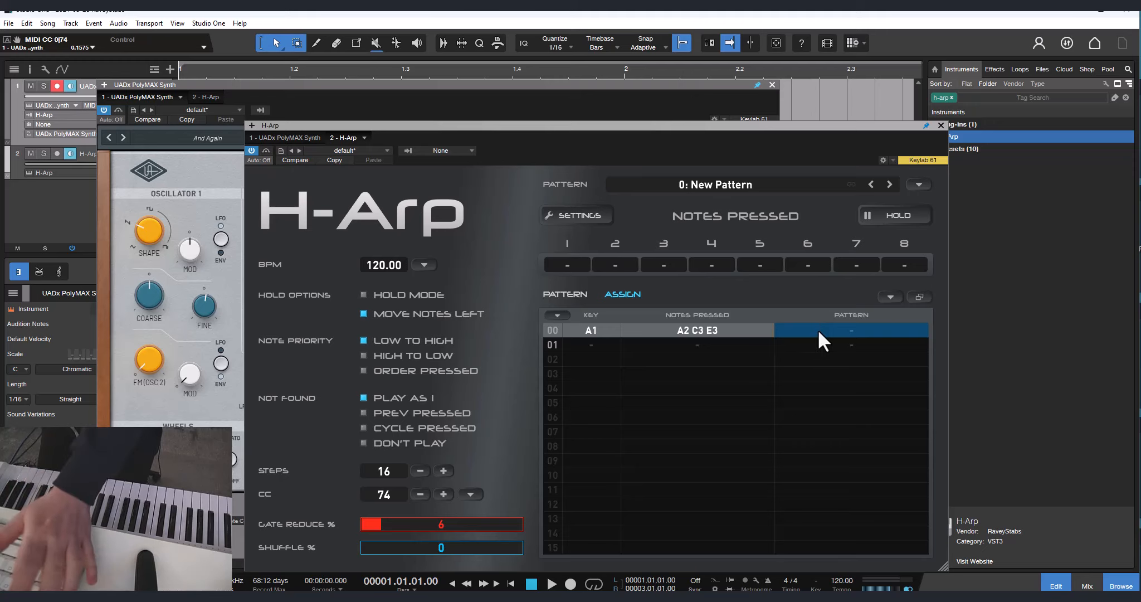
pyautogui.click(583, 331)
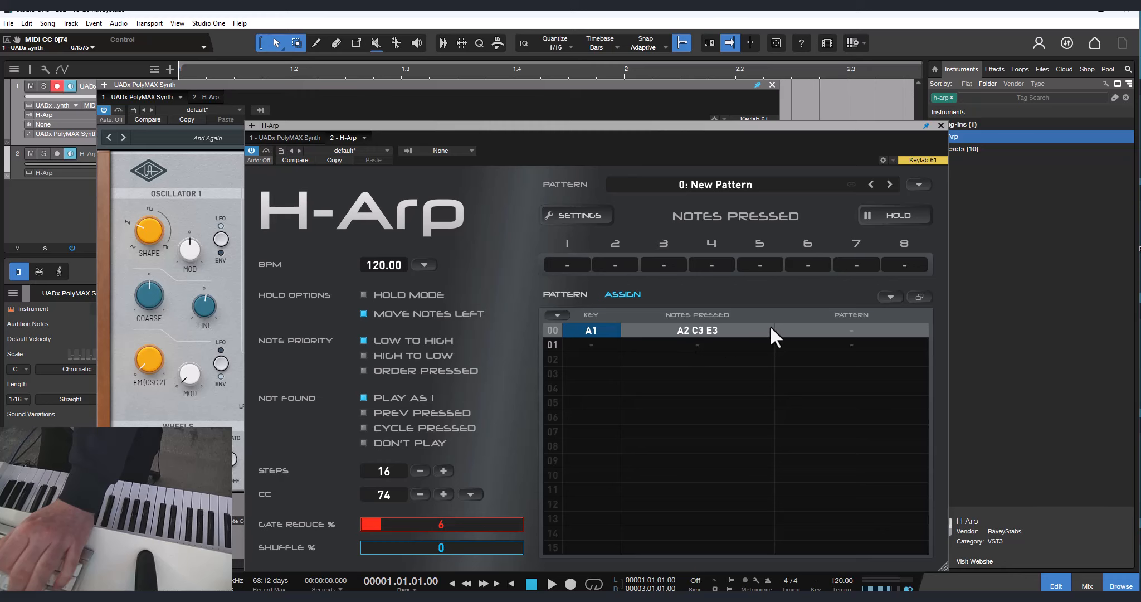
pyautogui.click(574, 294)
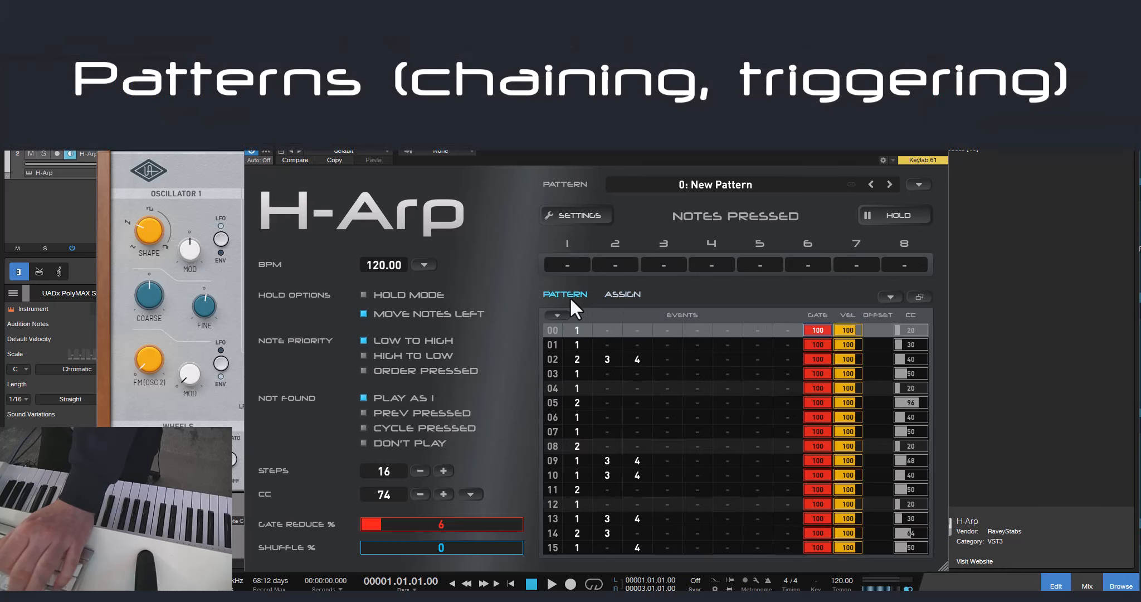
# - Clear the modulation values of all 16 steps for CC 74 and CC 71
pyautogui.click(607, 358)
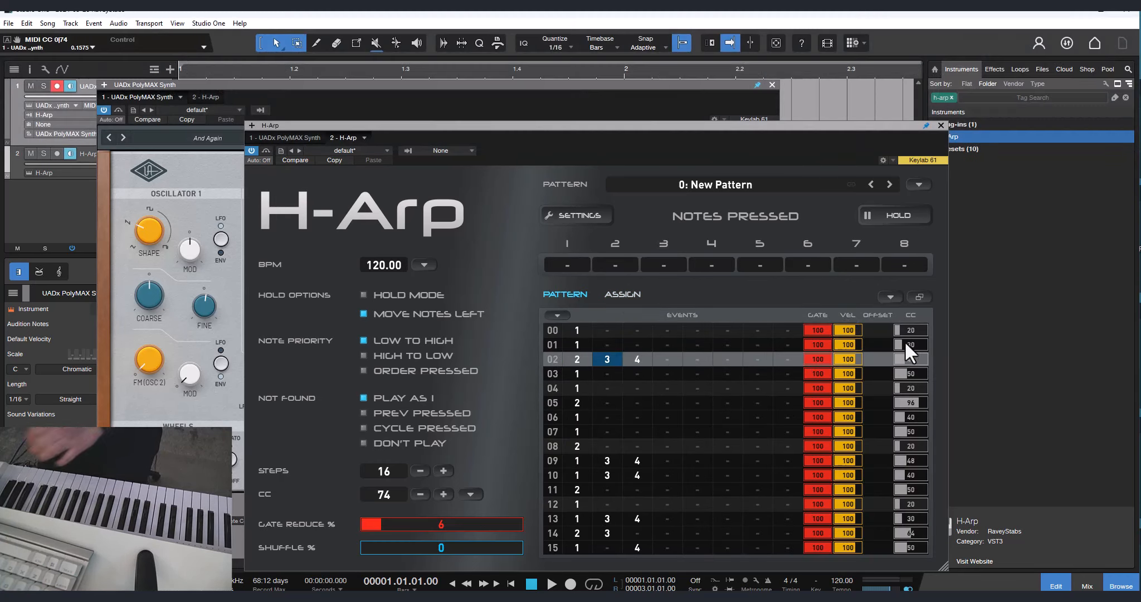
pyautogui.moveTo(902, 332); pyautogui.dragTo(893, 551)
pyautogui.click(421, 496)
pyautogui.click(422, 496)
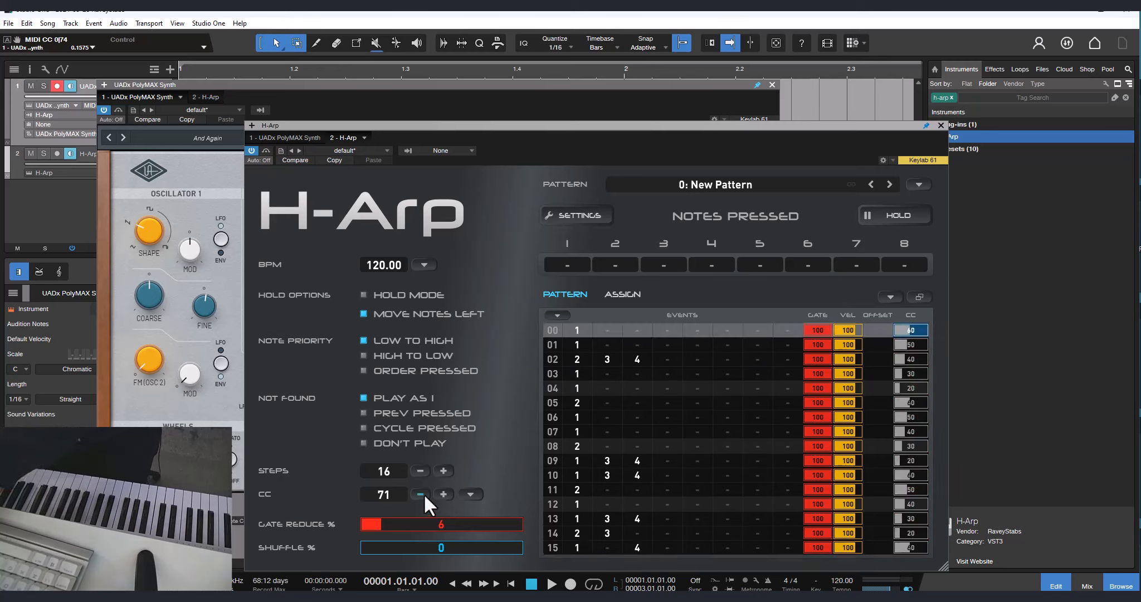
pyautogui.moveTo(906, 329); pyautogui.dragTo(904, 545)
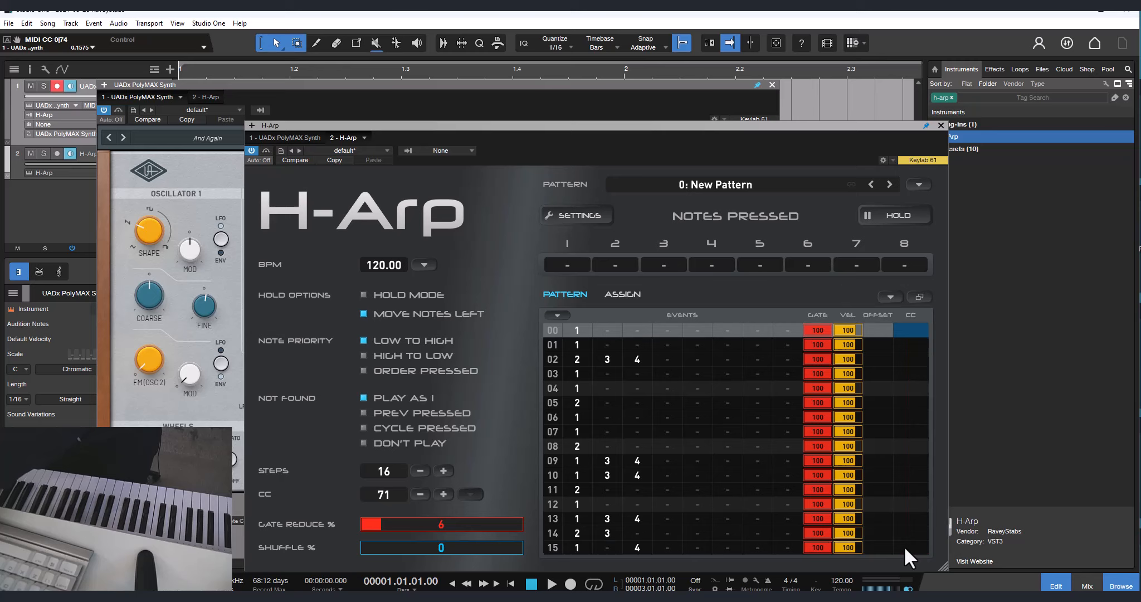
# - Audition the pattern with notes A1, A2, C3 and G3 held, and release Hold
pyautogui.click(702, 374)
pyautogui.click(898, 214)
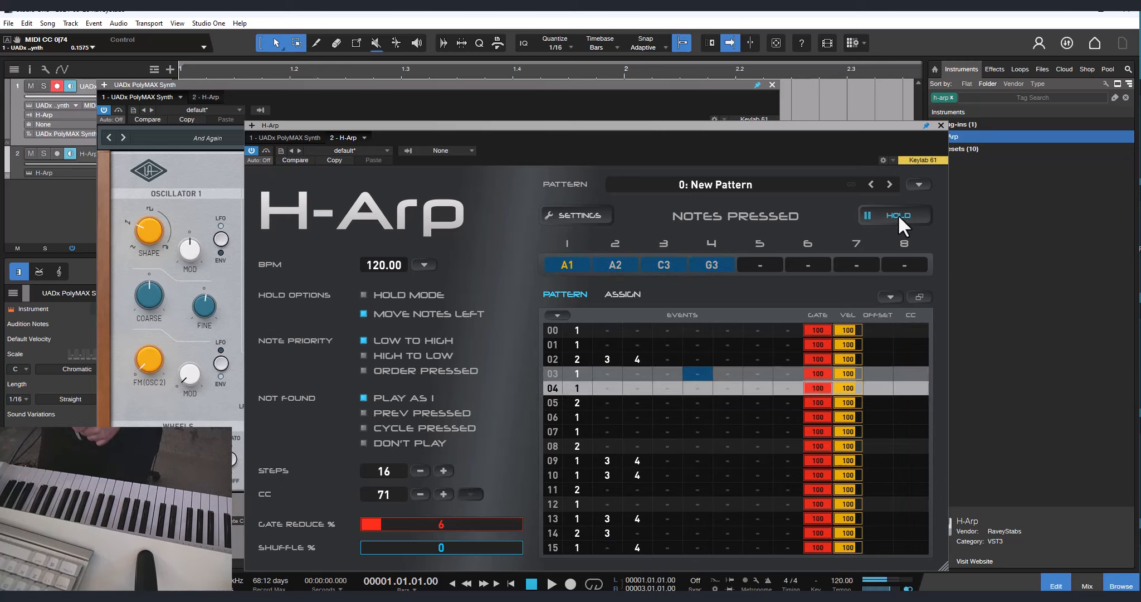
pyautogui.click(897, 214)
# - Duplicate the current pattern as a new pattern and step through the patterns
pyautogui.click(577, 330)
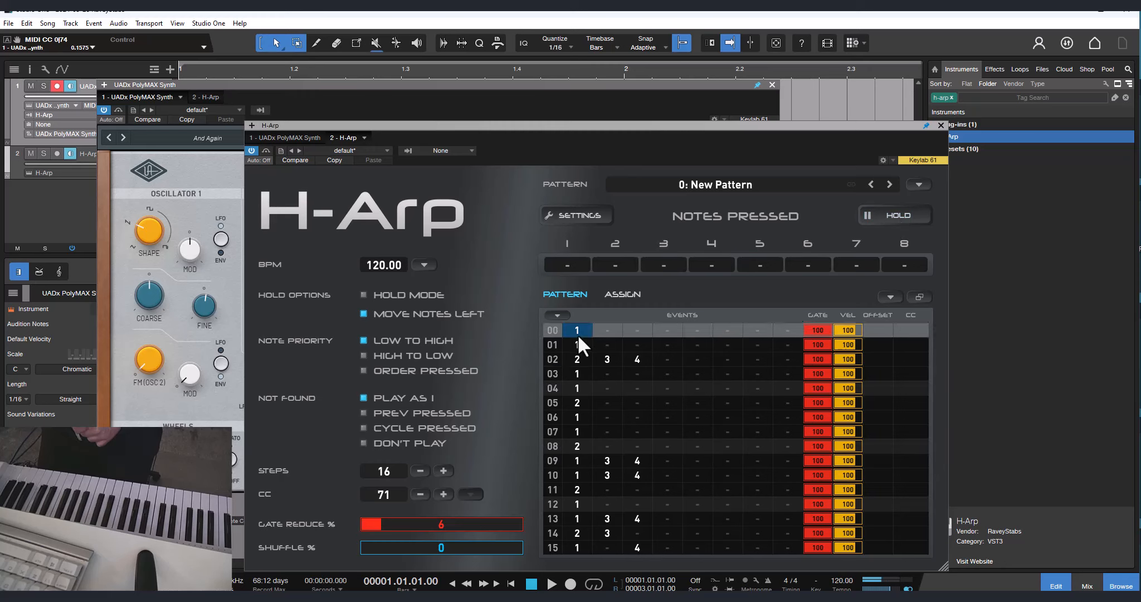
pyautogui.click(922, 183)
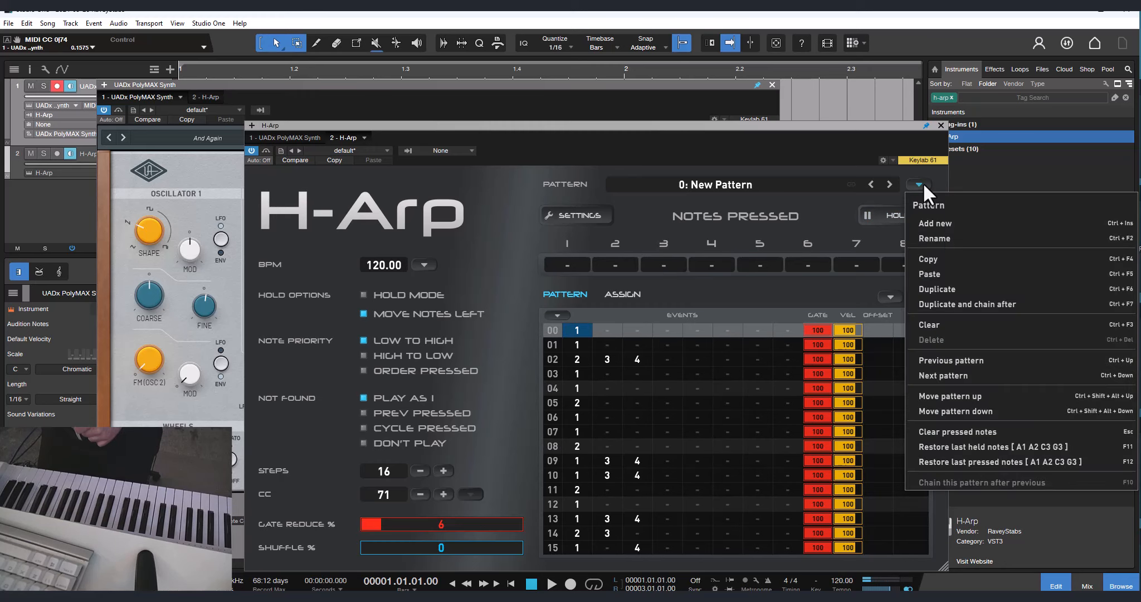
pyautogui.click(943, 288)
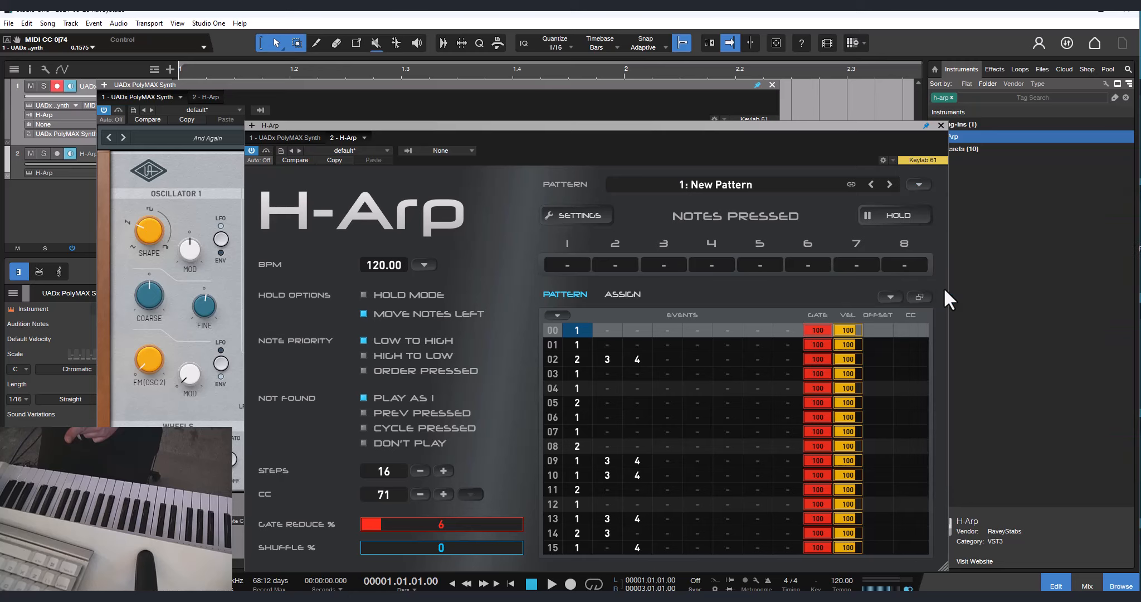
pyautogui.click(889, 185)
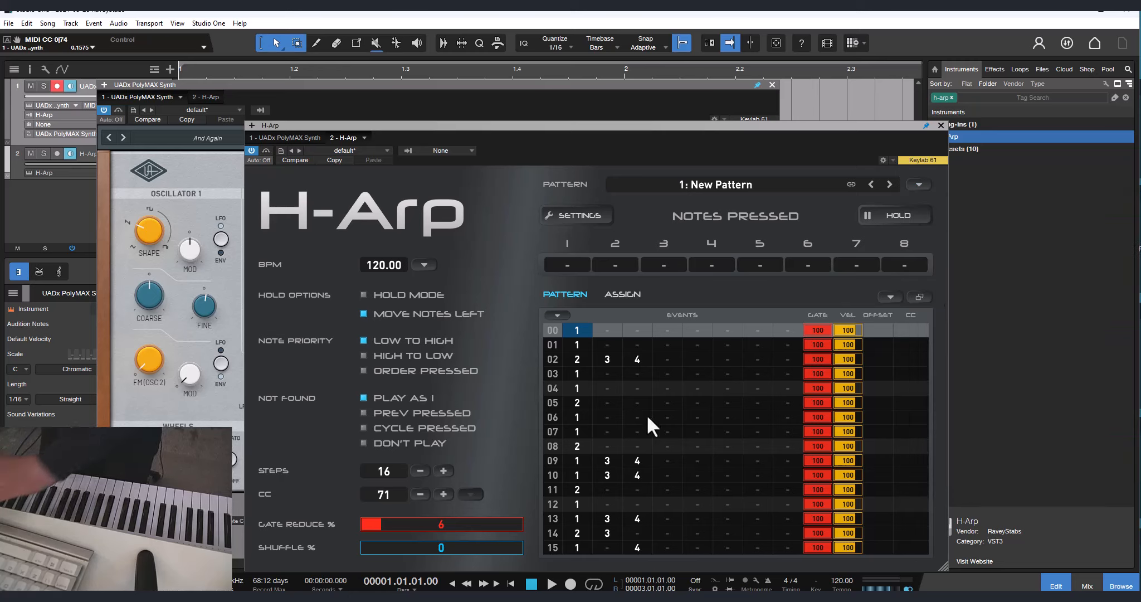
# - Delete the first event from steps 04, 08 and 12 of pattern 1
pyautogui.click(579, 389)
pyautogui.press('Delete')
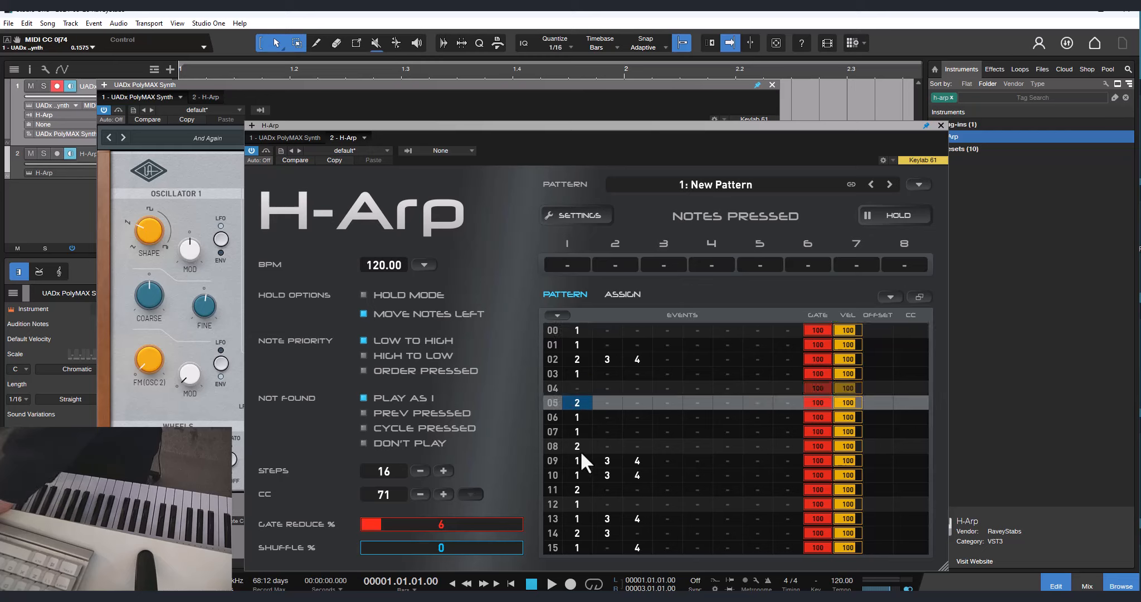
pyautogui.click(579, 449)
pyautogui.press('Delete')
pyautogui.click(577, 519)
pyautogui.click(576, 505)
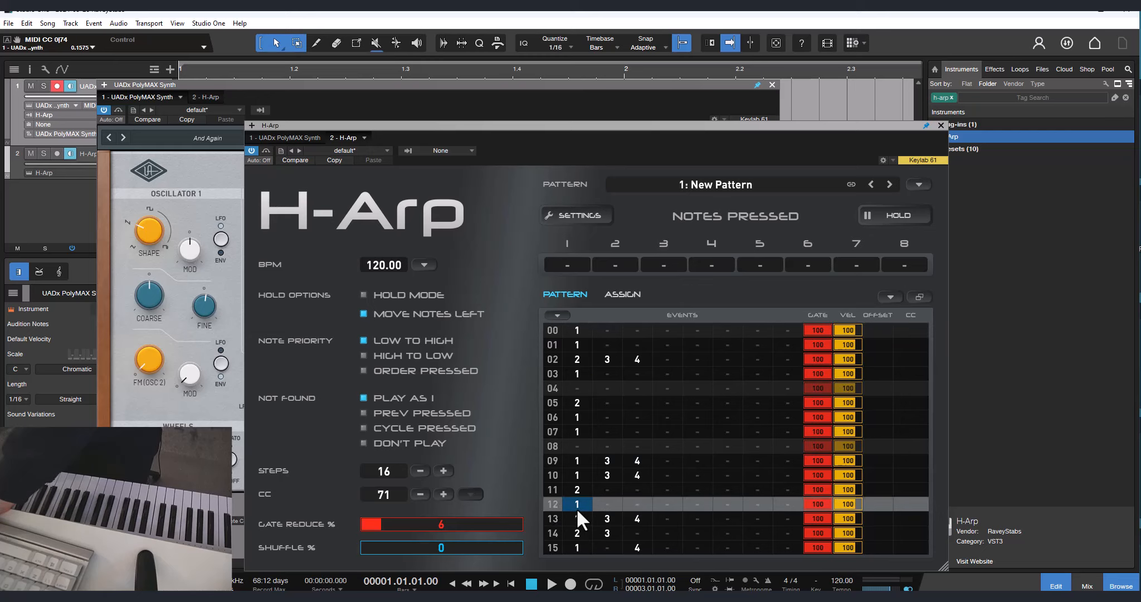
pyautogui.press('Delete')
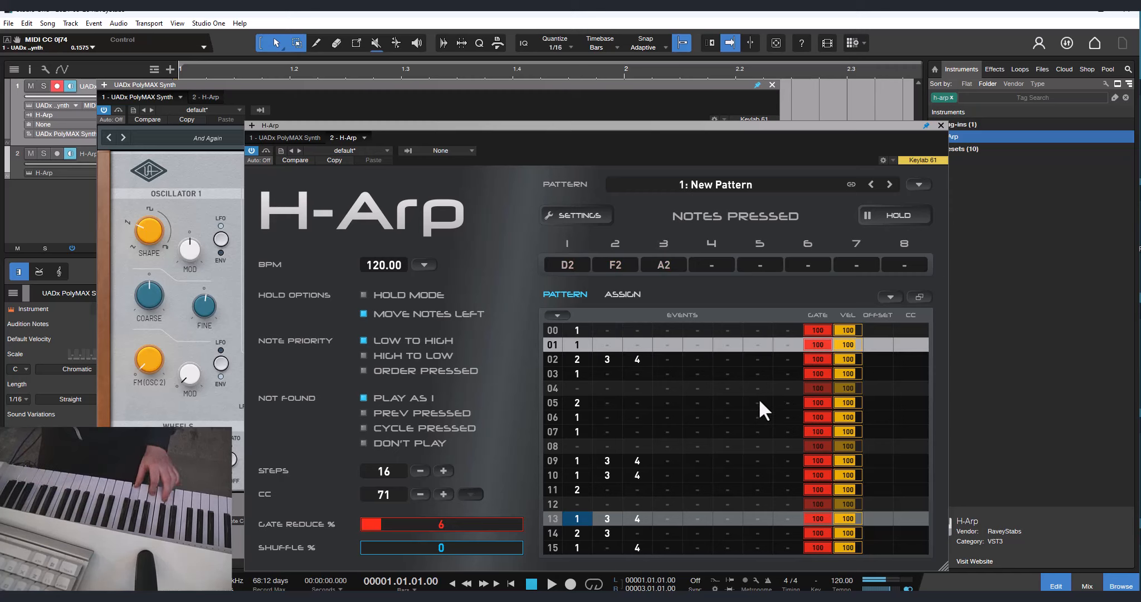
# - Delete events 3 and 4 from steps 09 and 10 of pattern 1, and return to pattern 0
pyautogui.moveTo(609, 462); pyautogui.dragTo(650, 474)
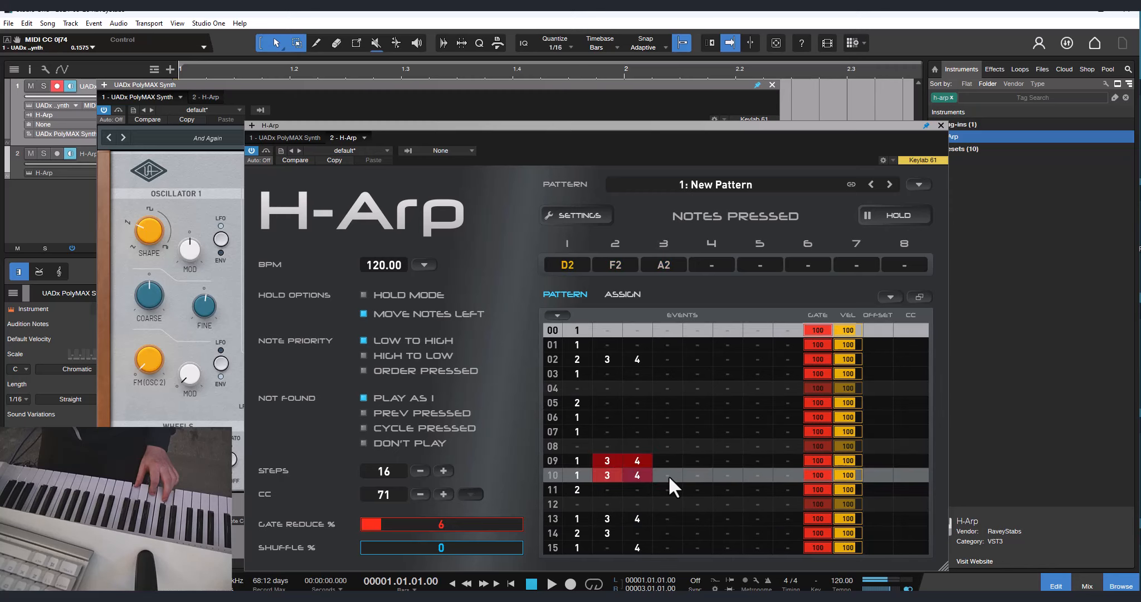
pyautogui.press('Delete')
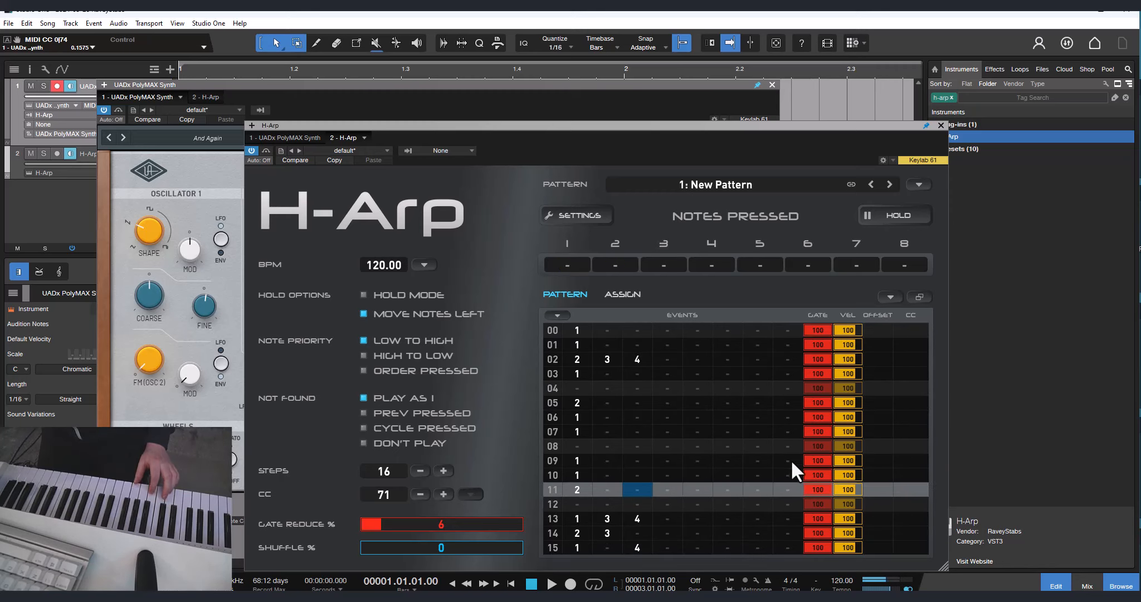
pyautogui.click(872, 189)
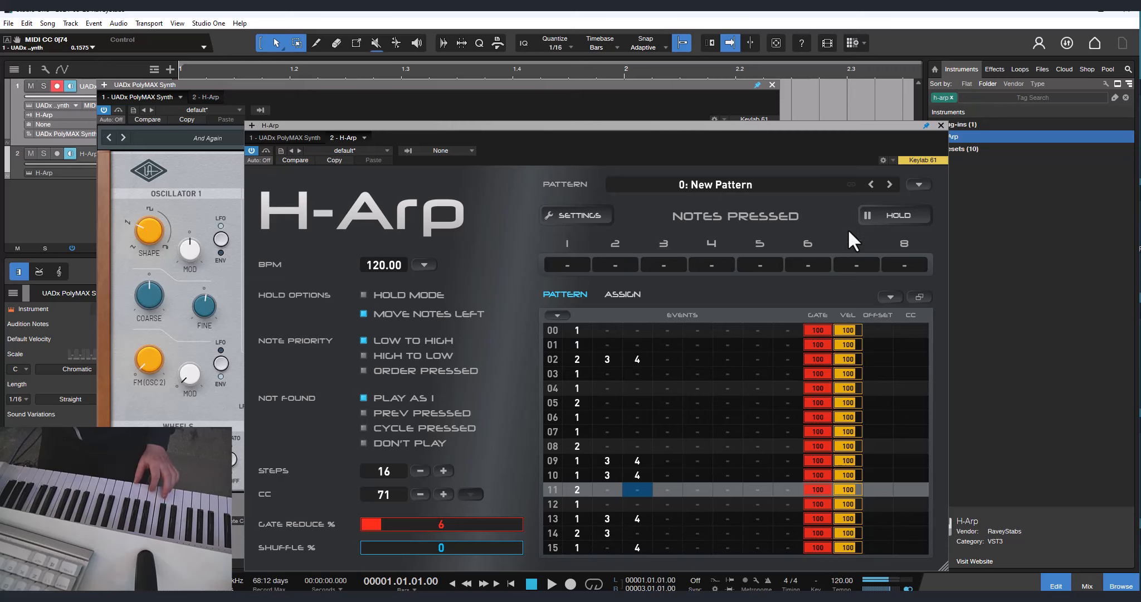
# - Turn down the Space FX in the PolyMAX synth, setting Param1 to 1/64, and close the synth window
pyautogui.click(367, 103)
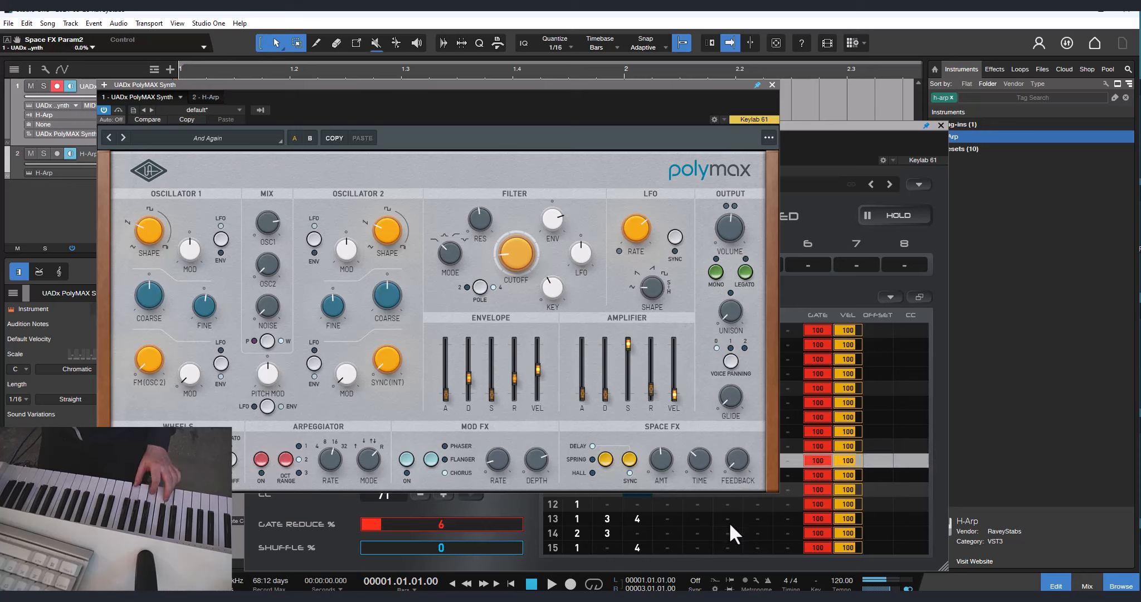
pyautogui.moveTo(659, 460); pyautogui.dragTo(652, 483)
pyautogui.click(771, 84)
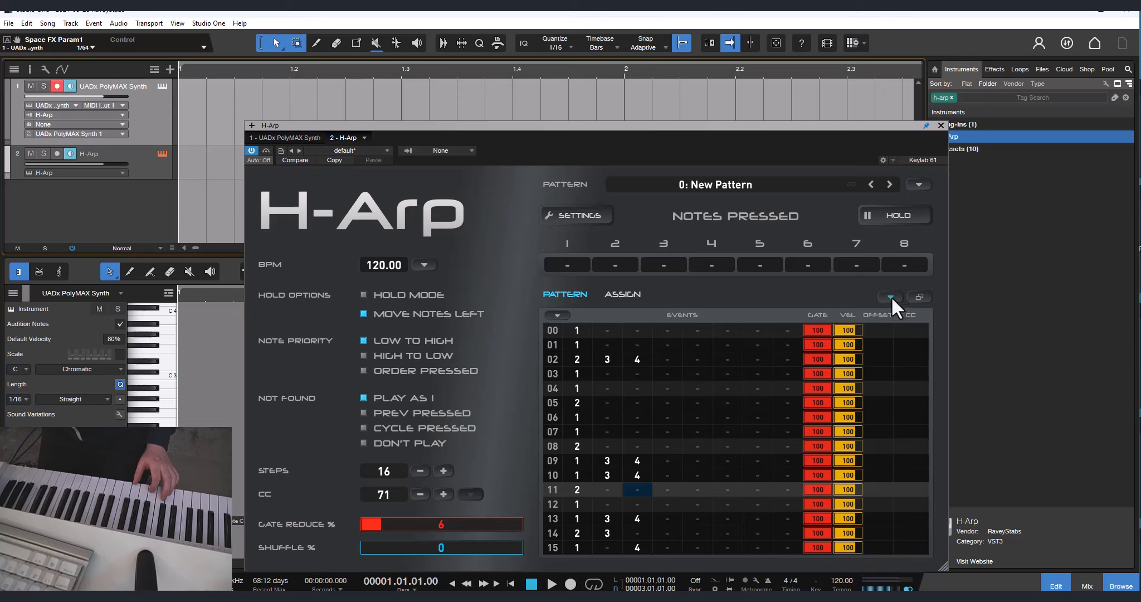
# - In pattern 1, set the first event of step 00 to 3 and of steps 01 and 06 to 2
pyautogui.click(889, 185)
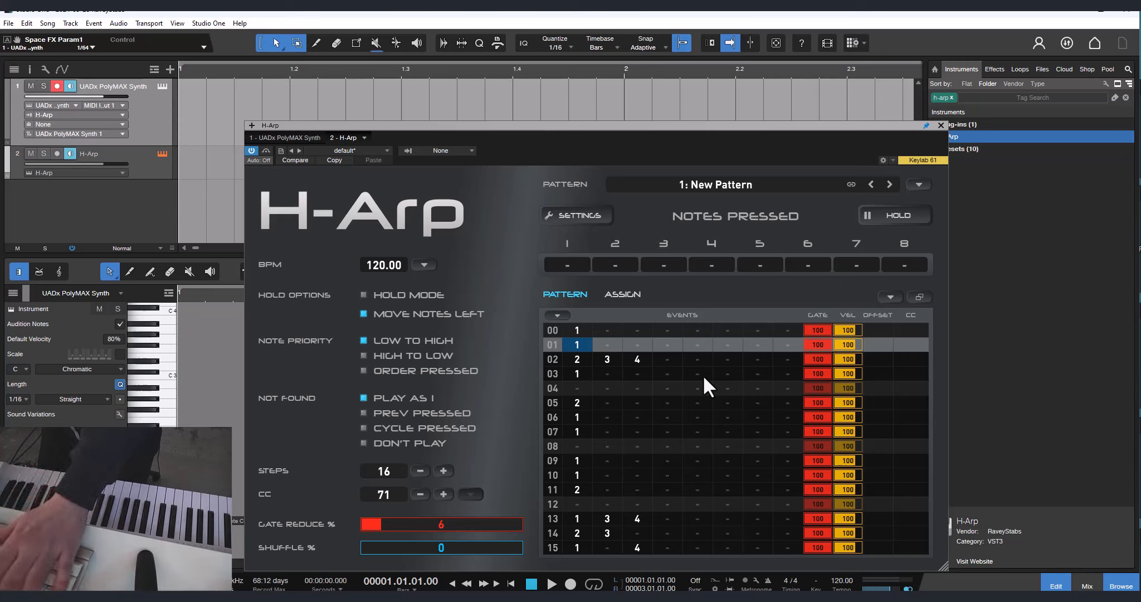
pyautogui.press('Up')
pyautogui.write('32')
pyautogui.press('Down')
pyautogui.press('Down')
pyautogui.press('Down')
pyautogui.press('Down')
pyautogui.write('2')
pyautogui.press('Down')
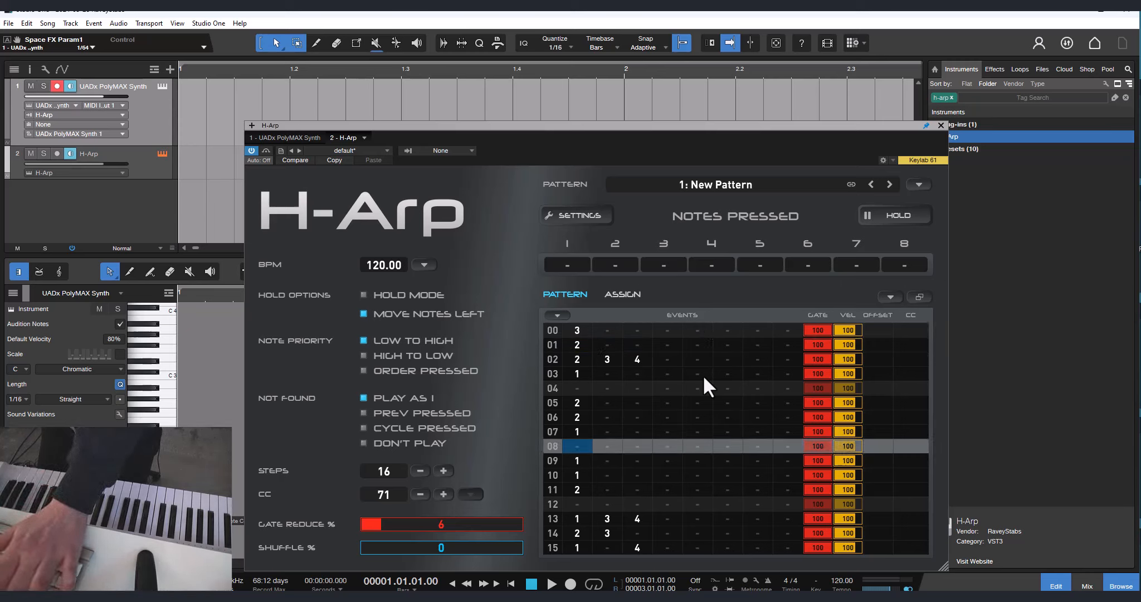
# - Set the first event of step 10 to 2 and of step 15 to 3 in pattern 1
pyautogui.press('Down')
pyautogui.press('Down')
pyautogui.write('2')
pyautogui.press('Down')
pyautogui.press('Down')
pyautogui.press('Down')
pyautogui.press('Down')
pyautogui.write('3')
pyautogui.press('Up')
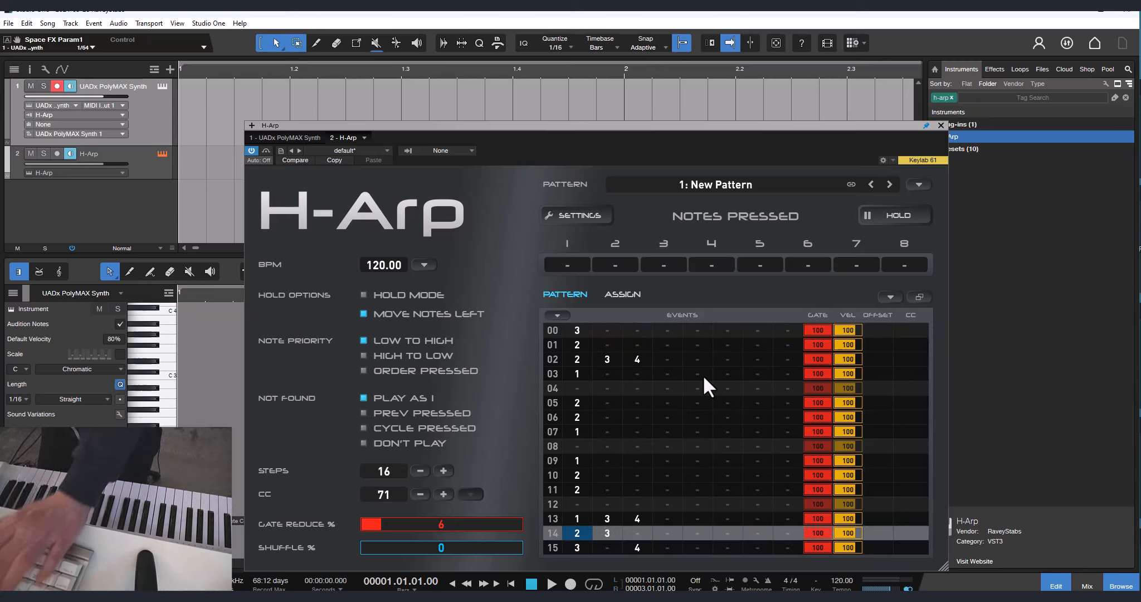
# - Audition patterns 0 and 1 with notes D2, F2 and A2, and check the song's pattern list
pyautogui.click(869, 186)
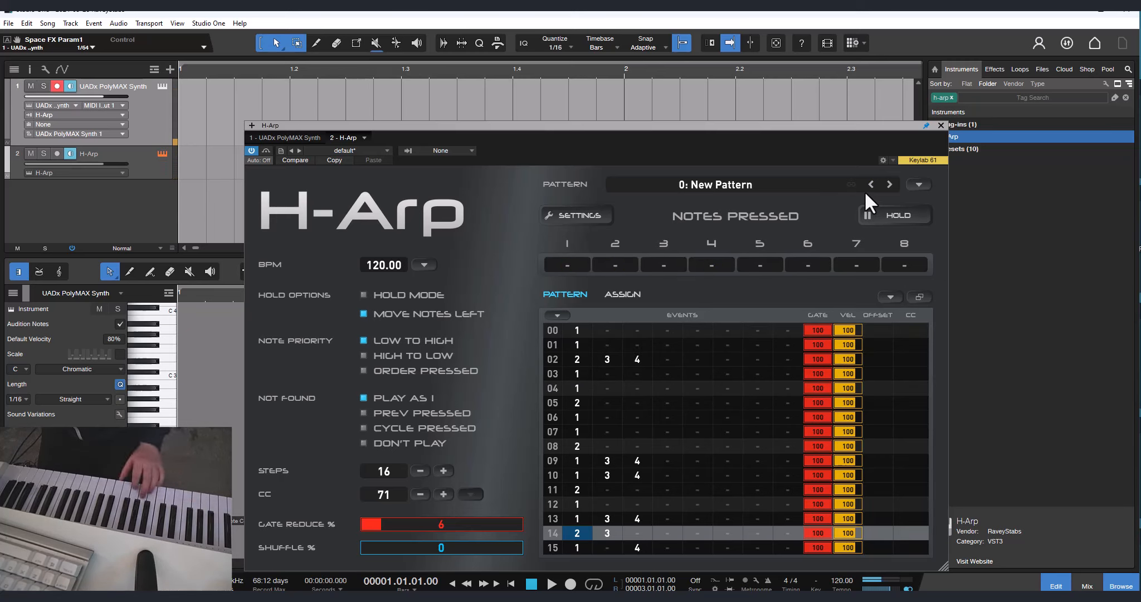
pyautogui.click(915, 213)
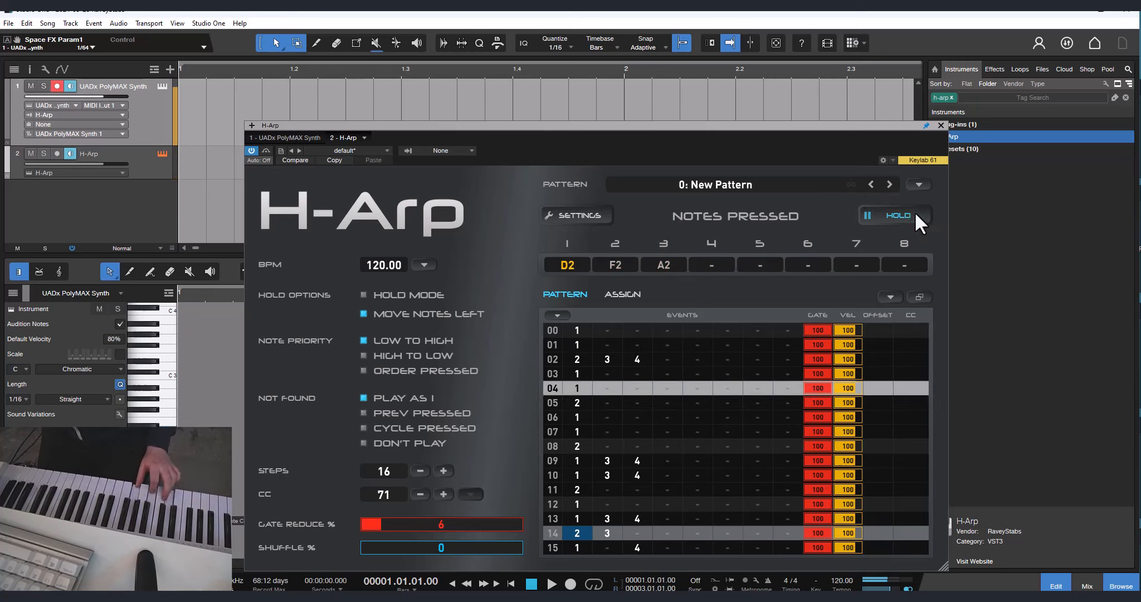
pyautogui.click(889, 185)
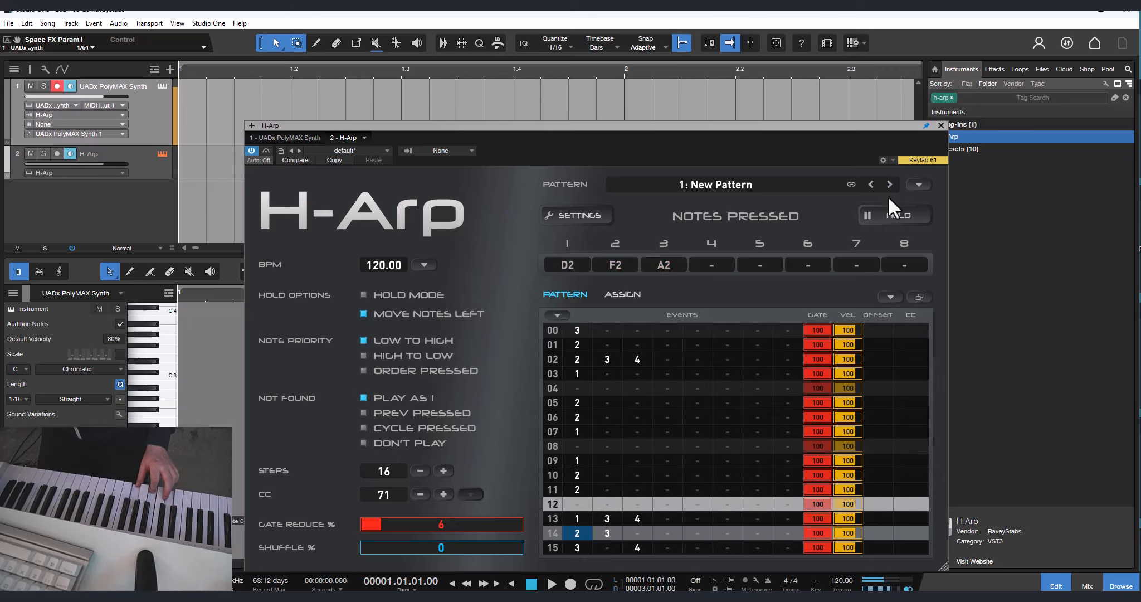
pyautogui.click(870, 187)
pyautogui.click(732, 189)
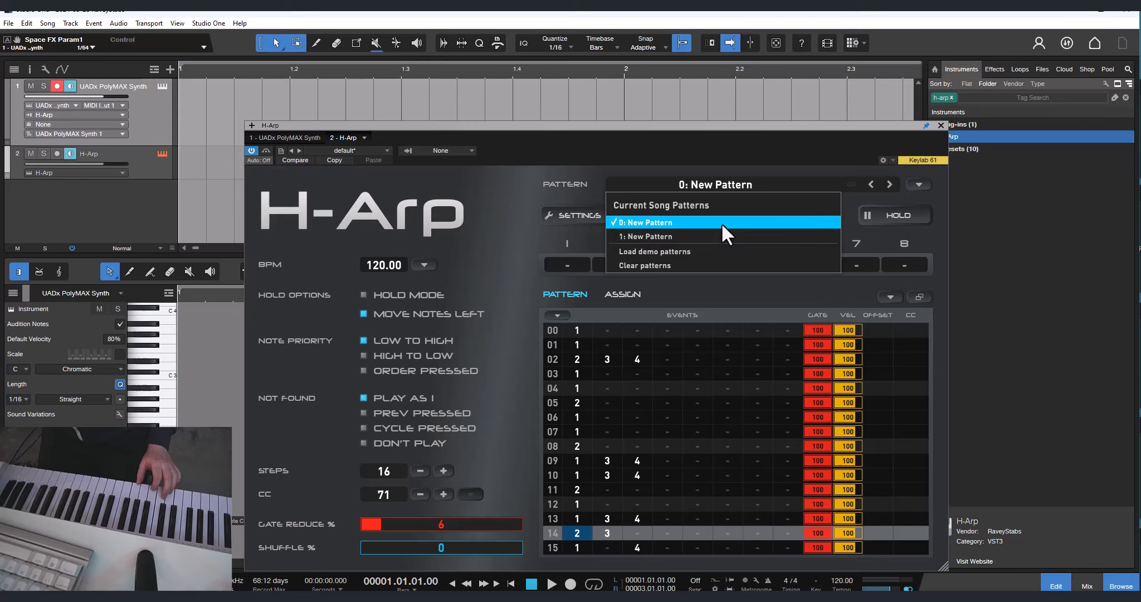
pyautogui.click(747, 185)
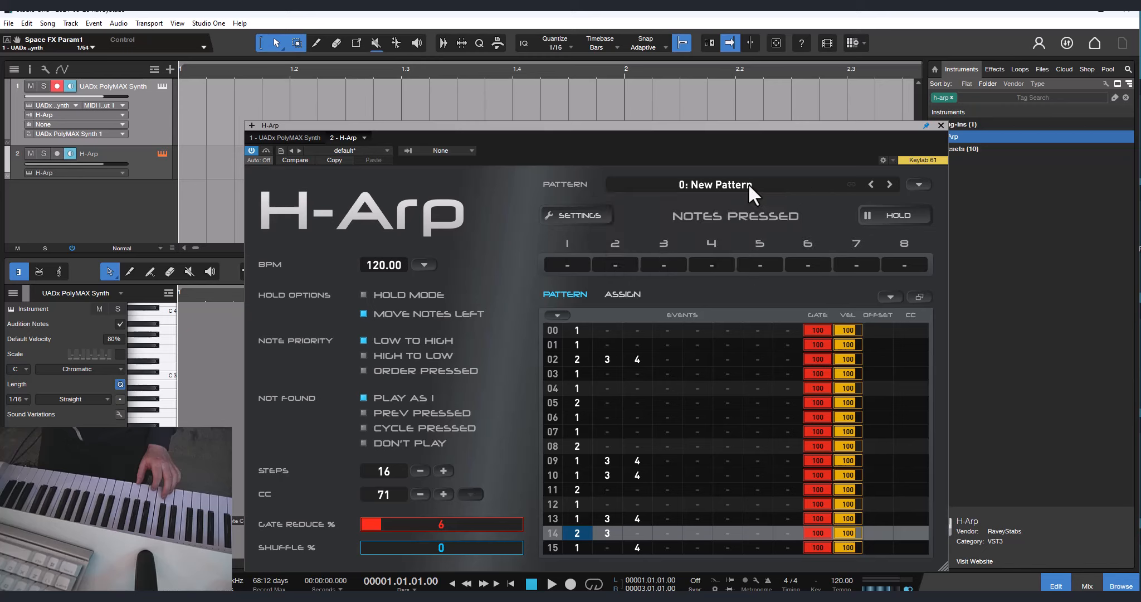
# - Chain pattern 1 after pattern 0, and check the chain option and both linked patterns
pyautogui.click(887, 186)
pyautogui.click(850, 184)
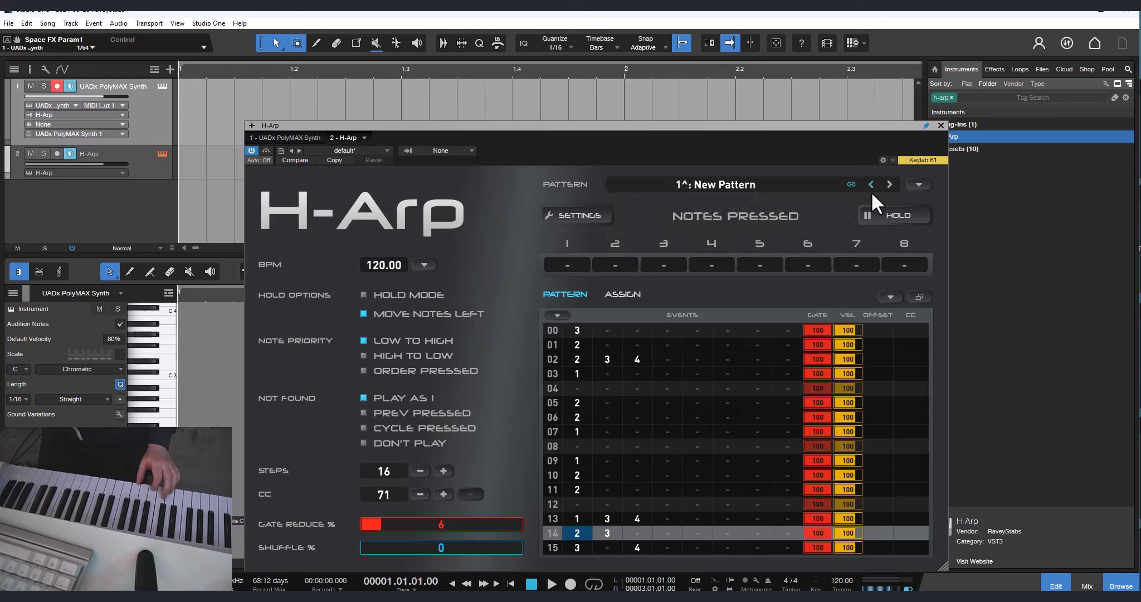
pyautogui.click(913, 188)
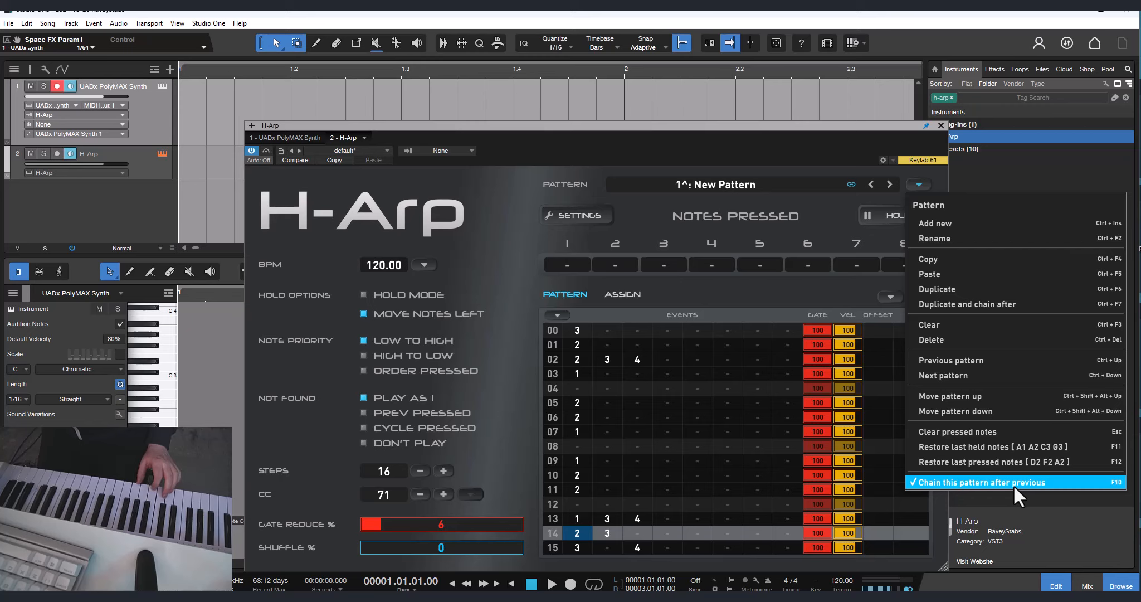
pyautogui.click(918, 185)
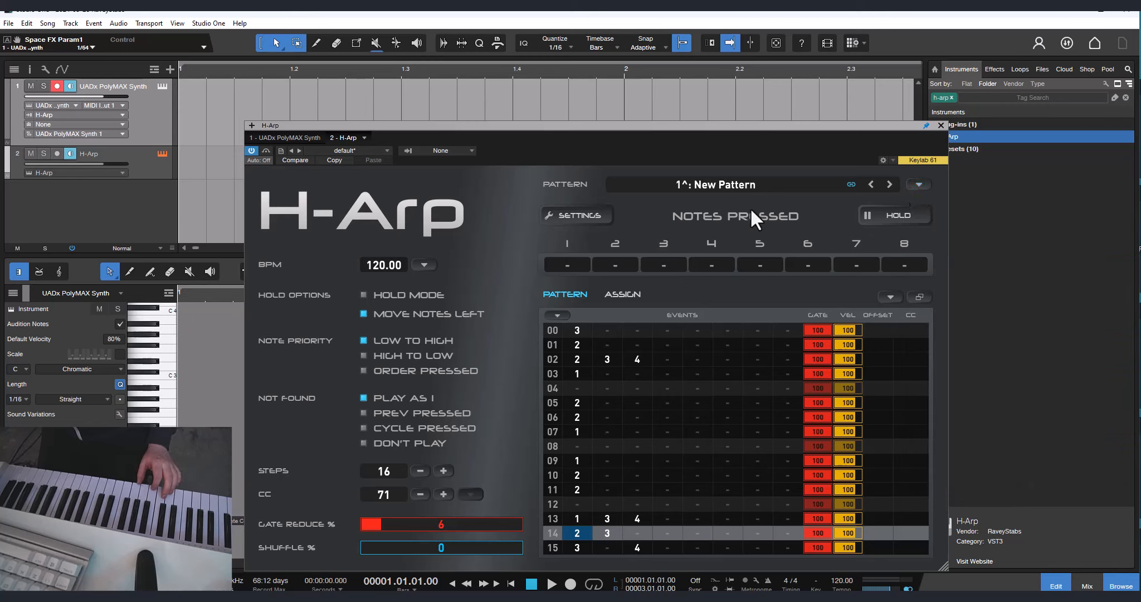
pyautogui.click(869, 186)
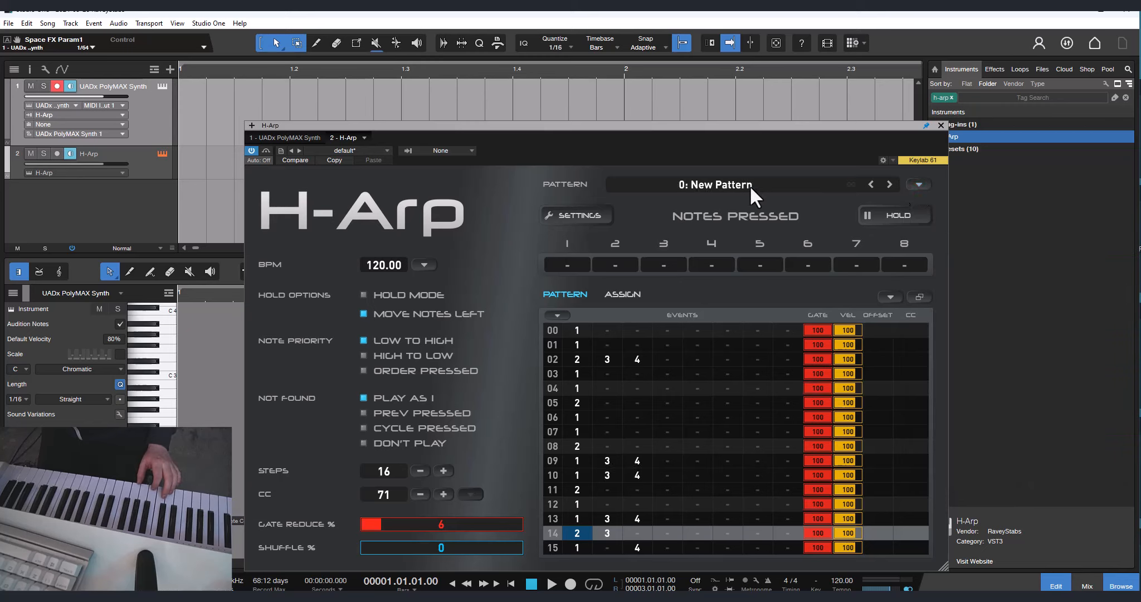
pyautogui.click(885, 187)
# - Add a new empty pattern and chain it after pattern 1
pyautogui.click(919, 184)
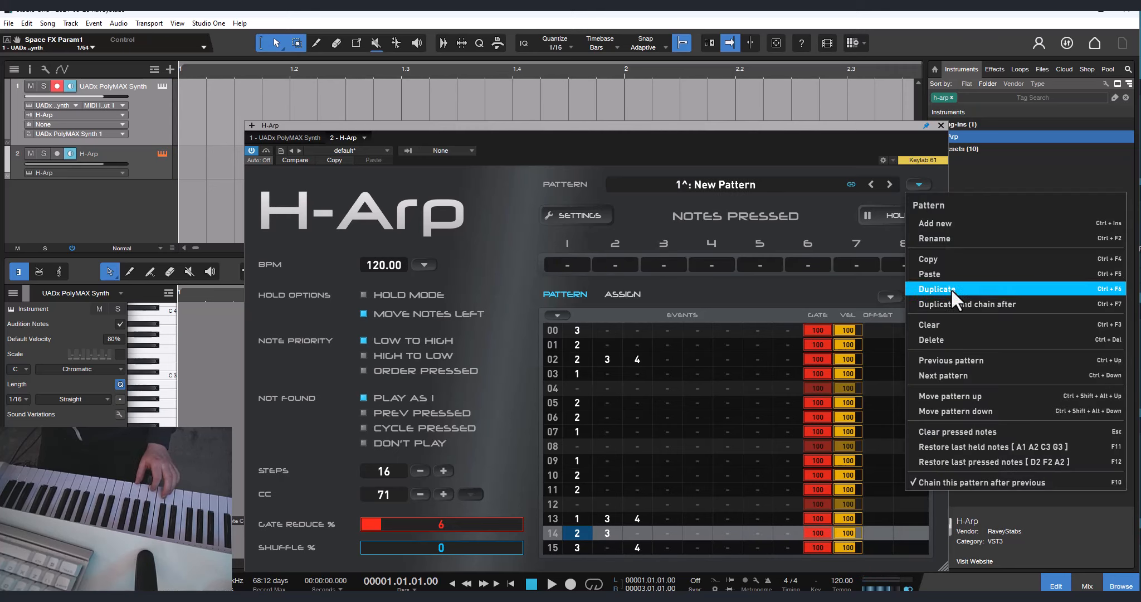
pyautogui.click(994, 233)
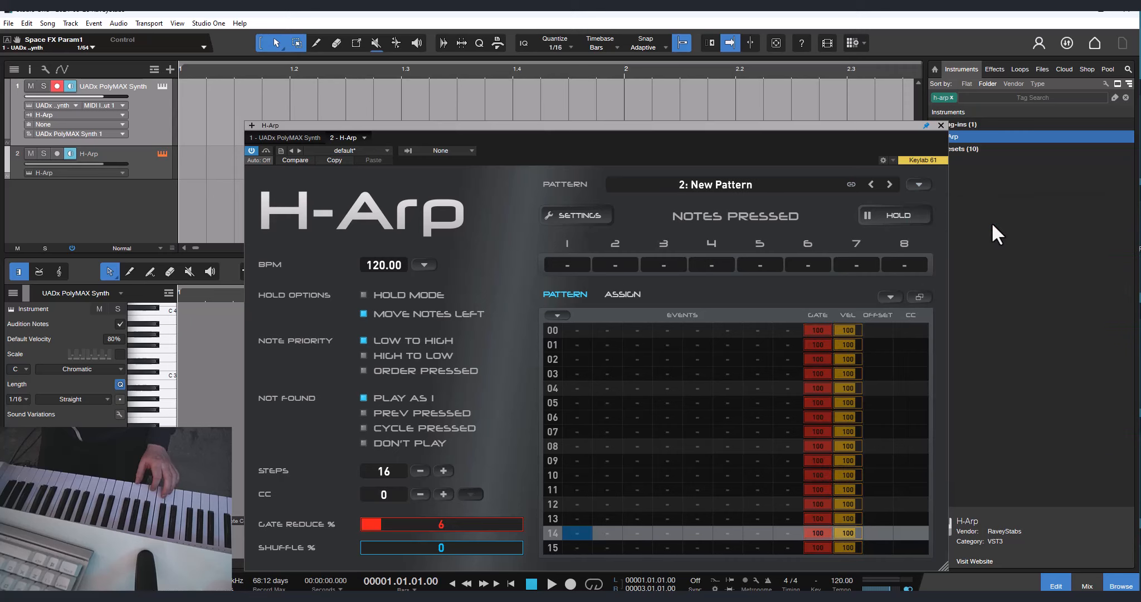
pyautogui.click(850, 185)
# - Enter events 1, 2 and 3 in the first three event columns of step 00 in pattern 2
pyautogui.click(577, 327)
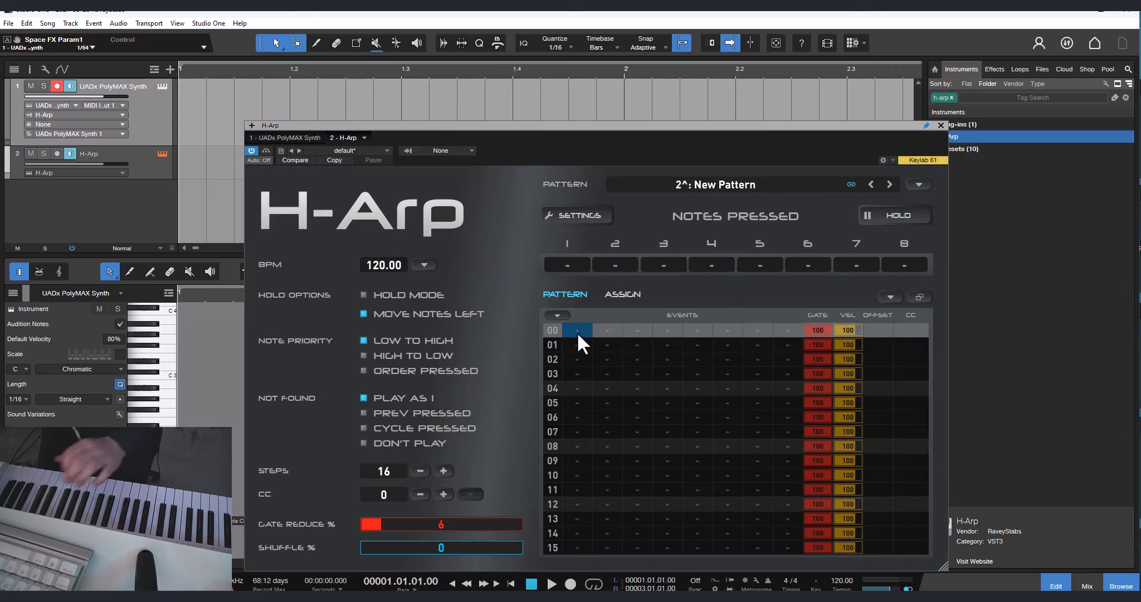
pyautogui.write('1')
pyautogui.click(607, 330)
pyautogui.write('2')
pyautogui.click(638, 331)
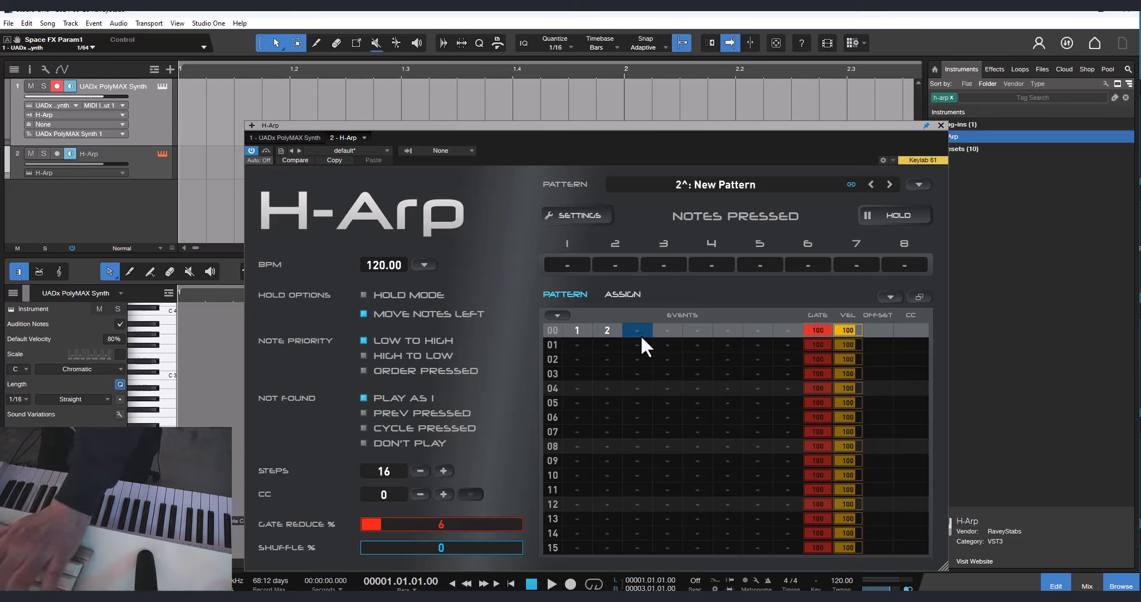
pyautogui.write('3')
# - Copy the whole step 00 row of pattern 2 to steps 04, 10 and 14
pyautogui.click(553, 331)
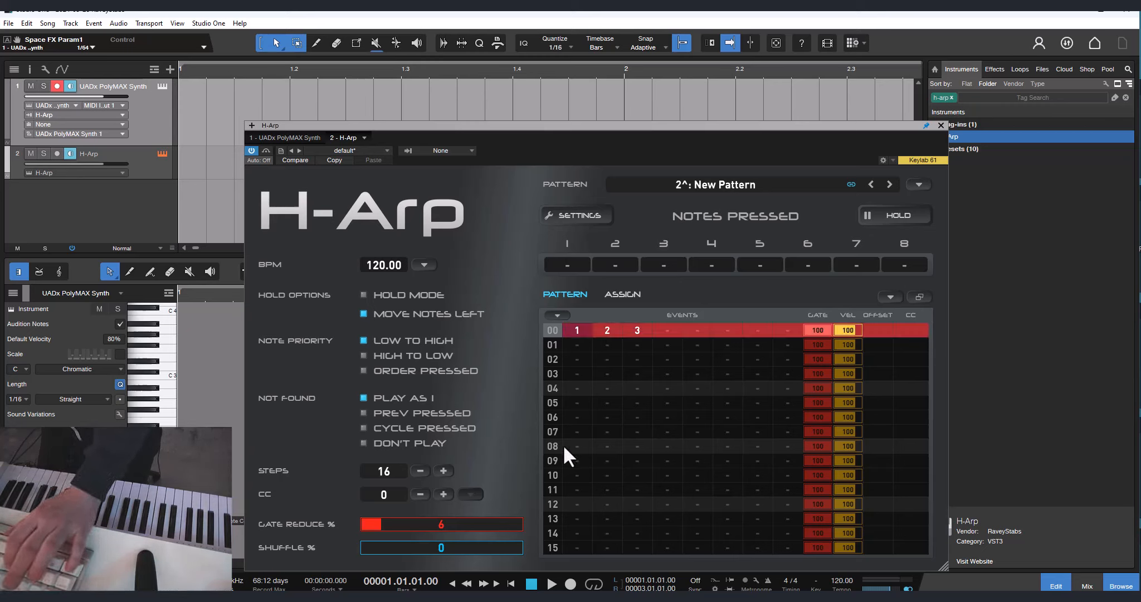
pyautogui.hotkey('ctrl', 'v')
pyautogui.click(552, 476)
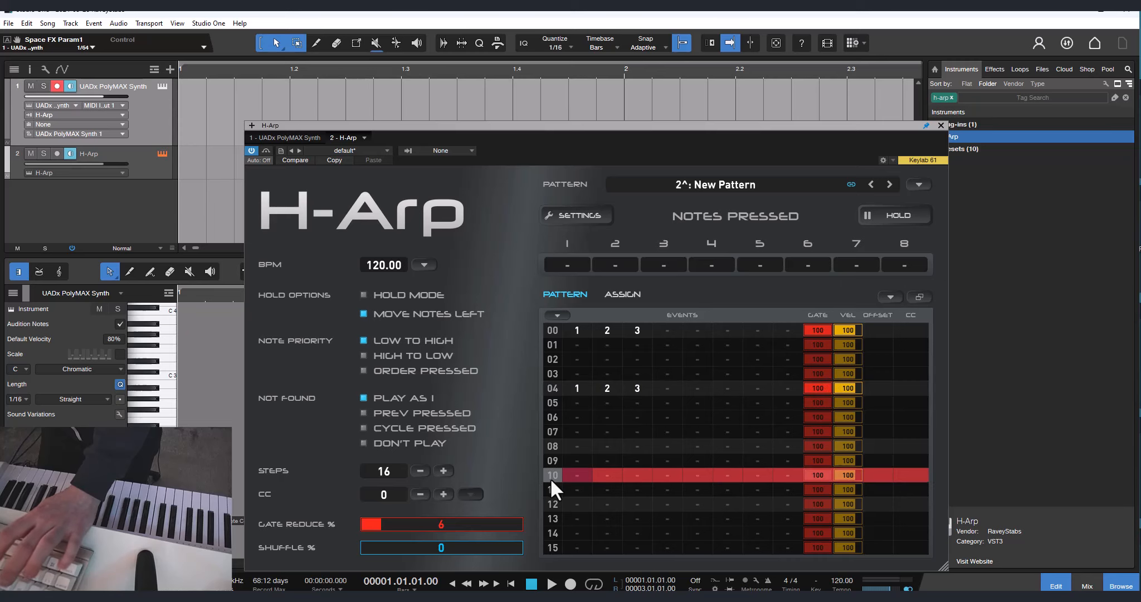
pyautogui.hotkey('ctrl', 'v')
pyautogui.click(554, 529)
pyautogui.hotkey('ctrl', 'v')
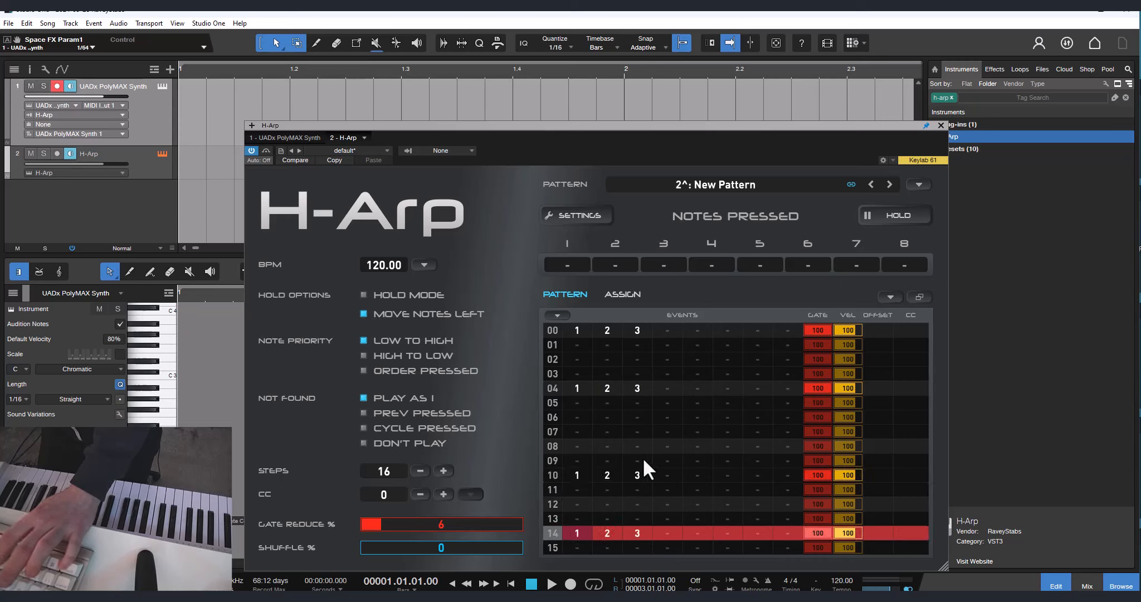
# - Play the chained patterns from pattern 0 with Hold on, and unchain pattern 2 from the previous pattern
pyautogui.click(870, 186)
pyautogui.click(669, 374)
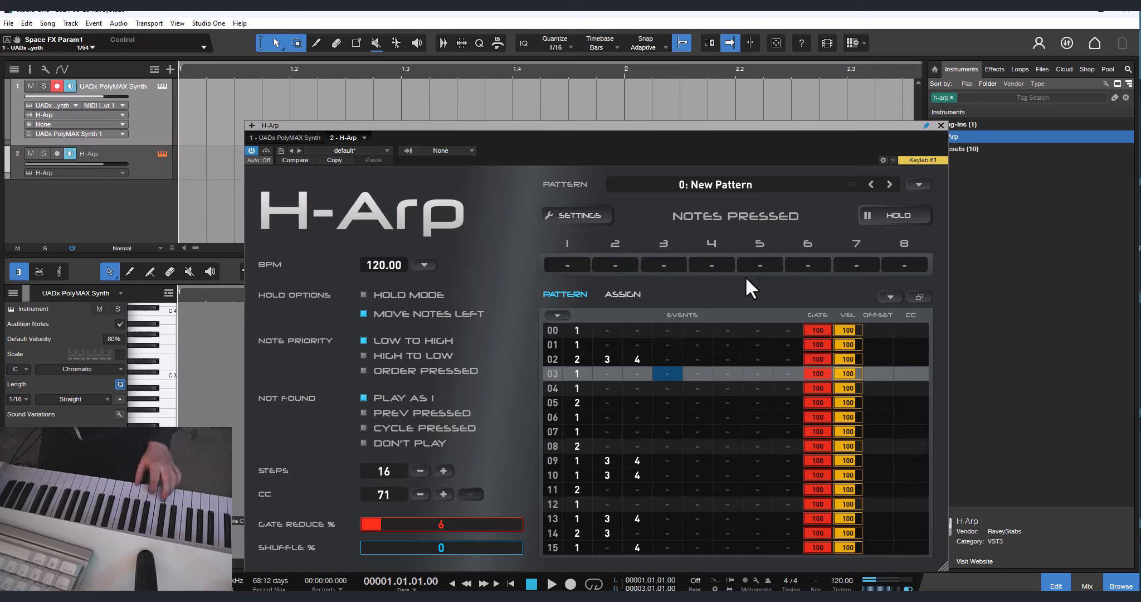
pyautogui.click(608, 296)
pyautogui.click(601, 300)
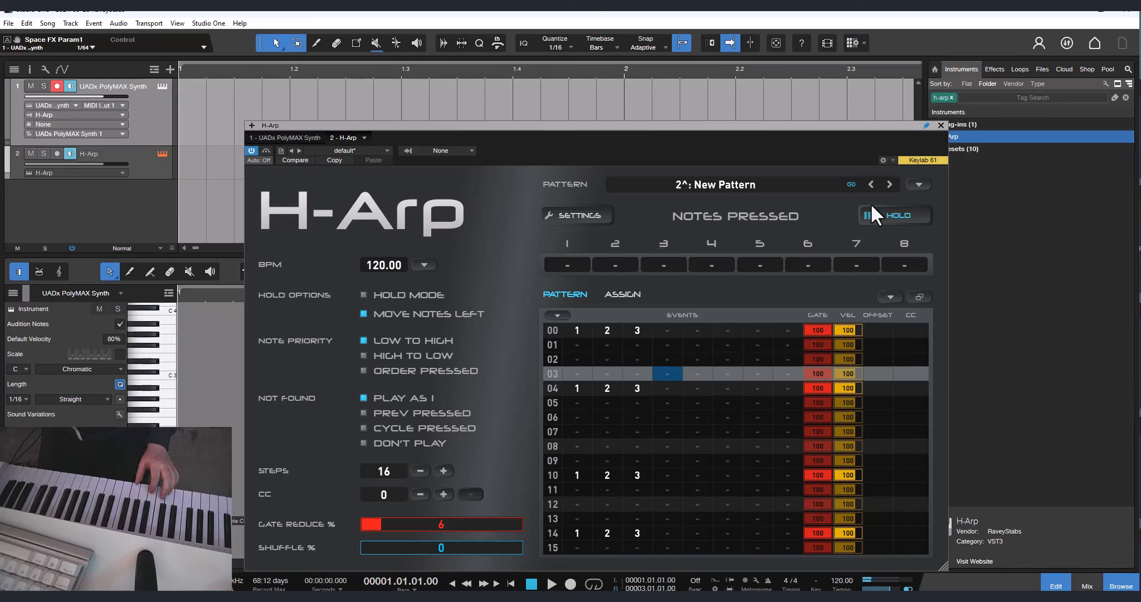
pyautogui.click(850, 185)
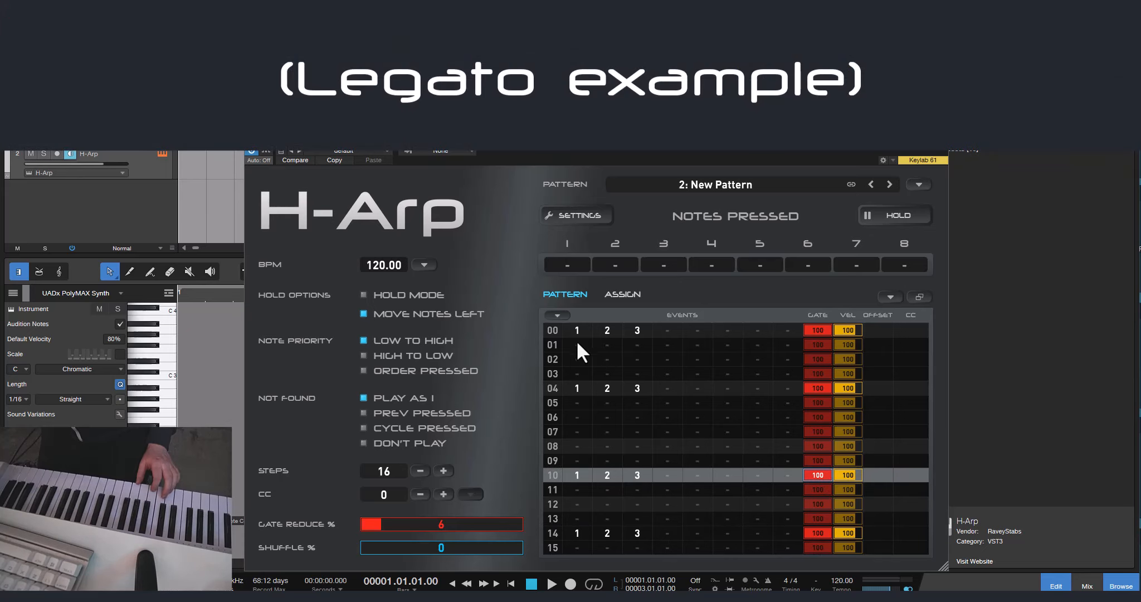
# - Apply Legato / length to the first three event columns of steps 00 to 15, and point out the gates of steps 00 to 03
pyautogui.moveTo(574, 330); pyautogui.dragTo(640, 548)
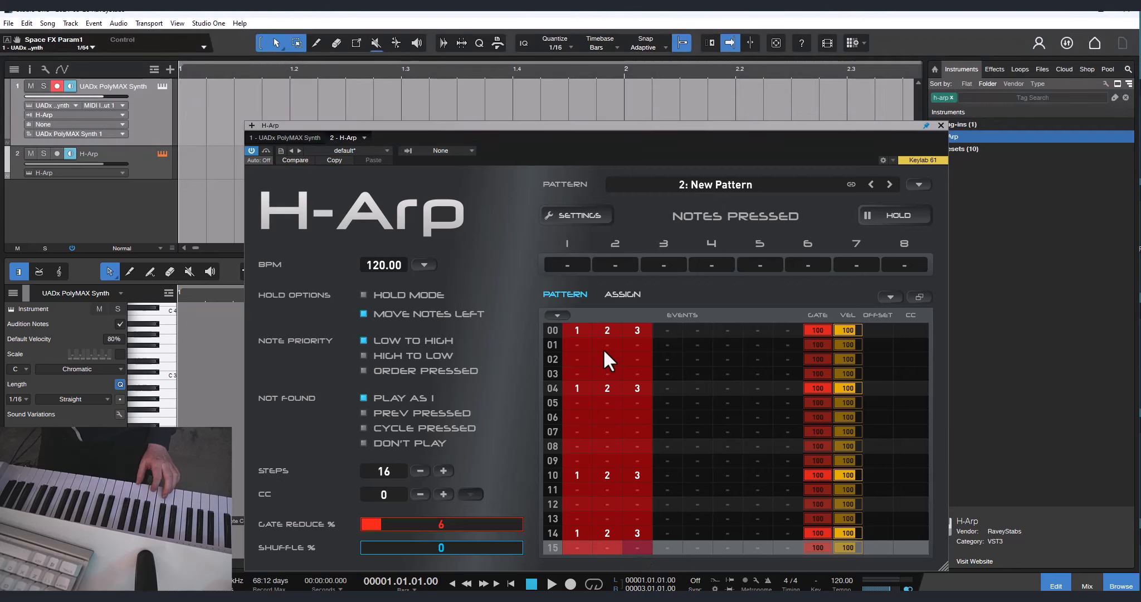
pyautogui.rightClick(592, 344)
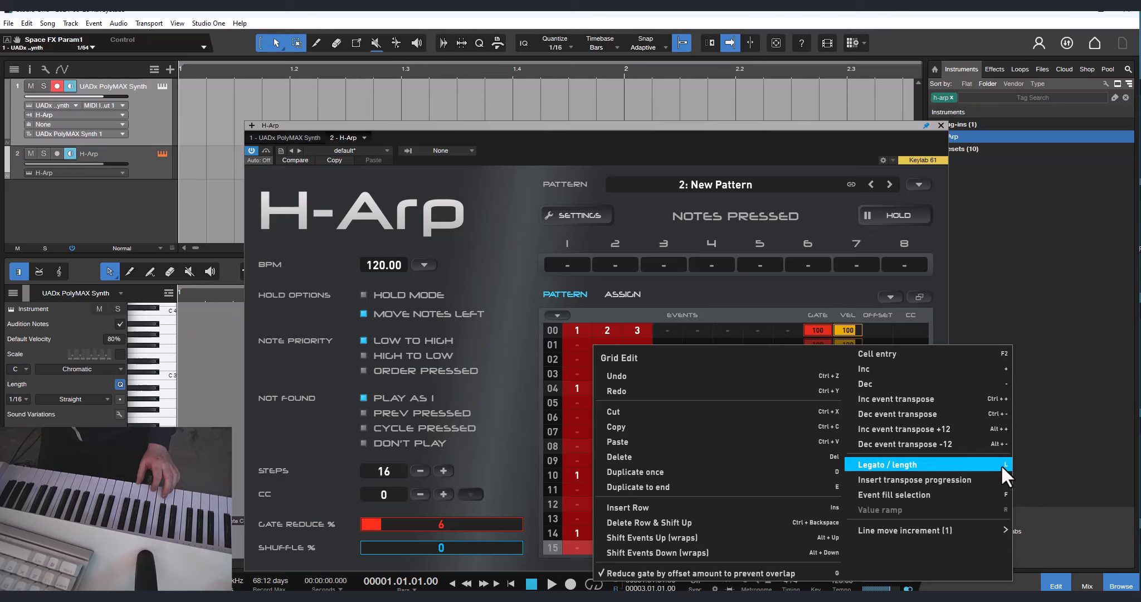
pyautogui.press('f')
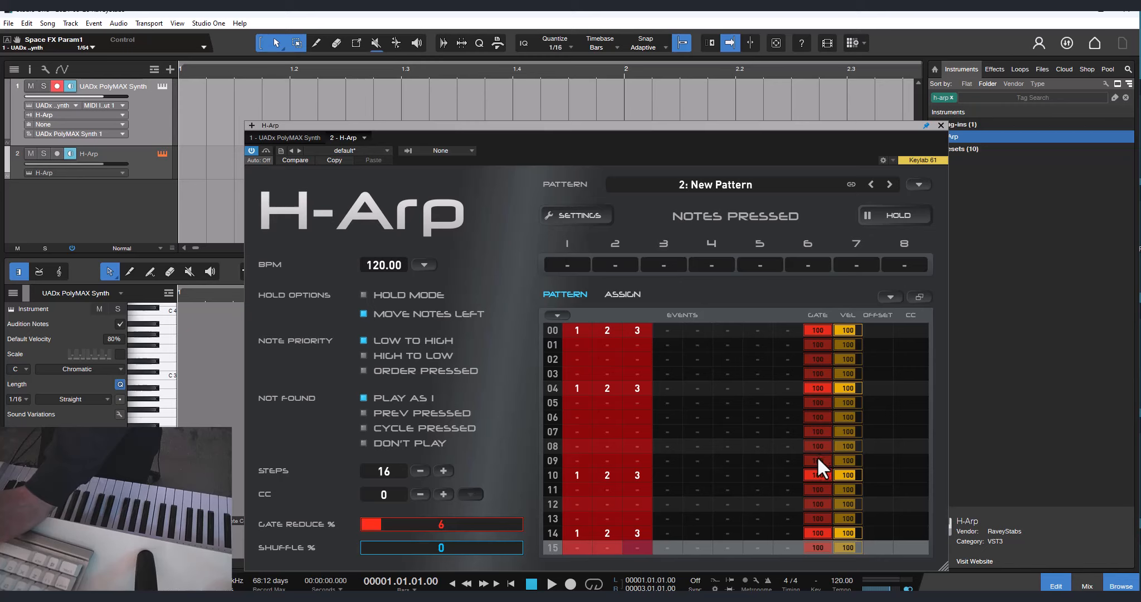
pyautogui.click(739, 404)
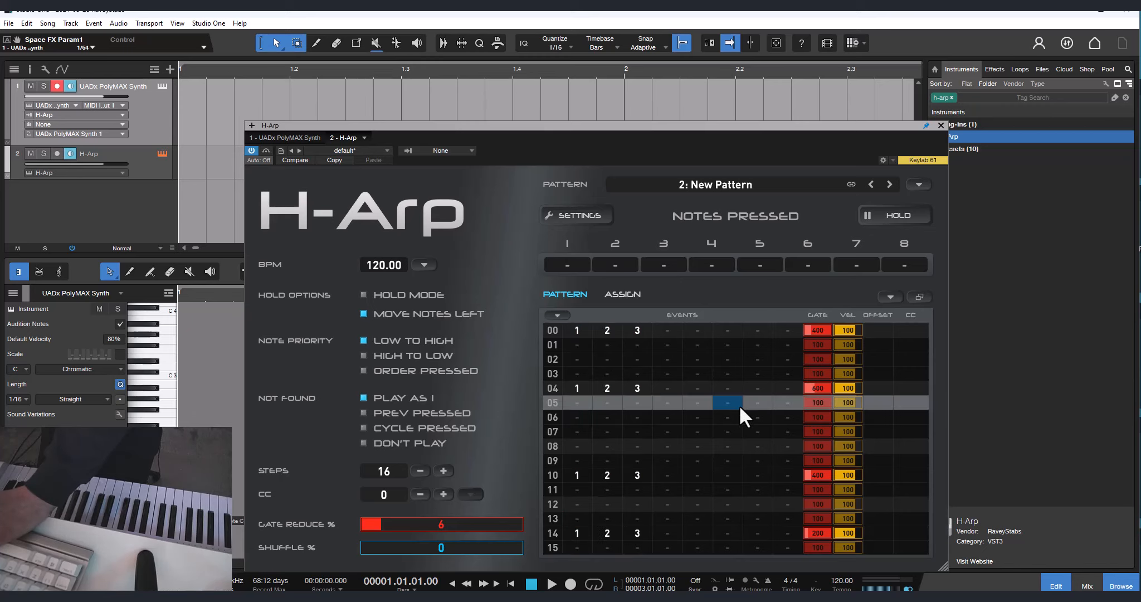
pyautogui.click(821, 330)
pyautogui.click(818, 372)
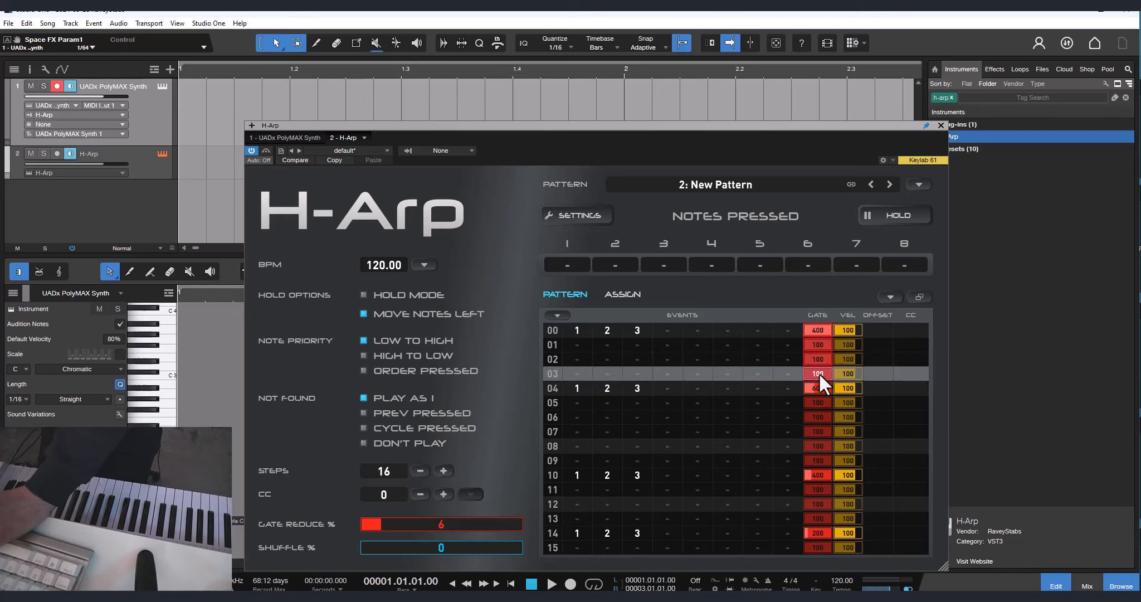
# - Enter event 2 in the second column of step 07 and event 3 in the third column of step 08 in pattern 2
pyautogui.moveTo(823, 391)
pyautogui.mouseDown()
pyautogui.moveTo(808, 509)
pyautogui.moveTo(819, 545)
pyautogui.mouseUp()
pyautogui.click(688, 358)
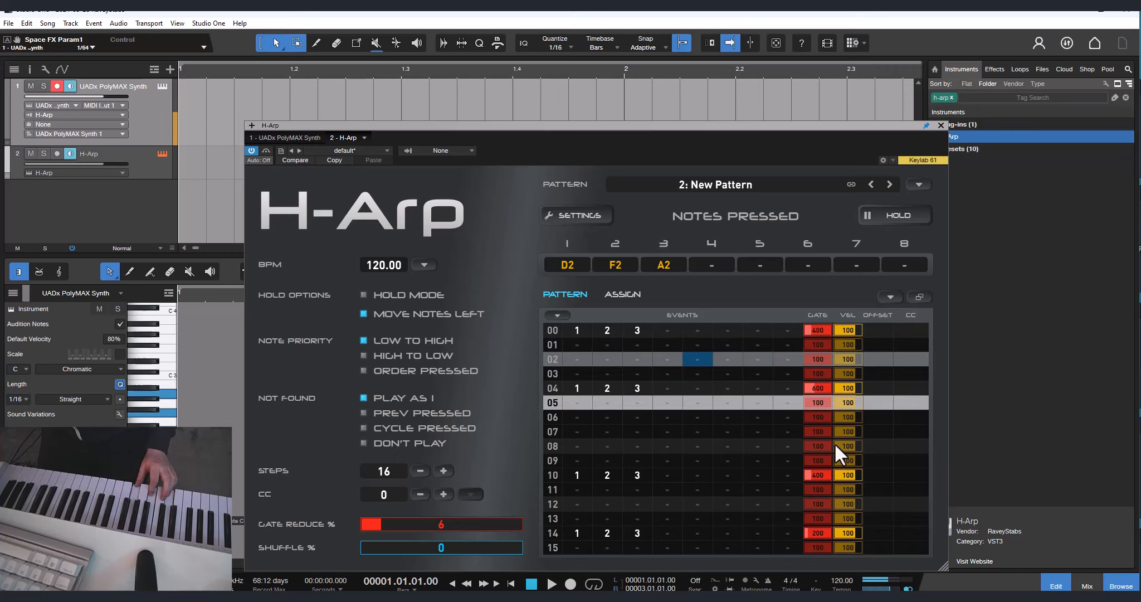
pyautogui.click(615, 432)
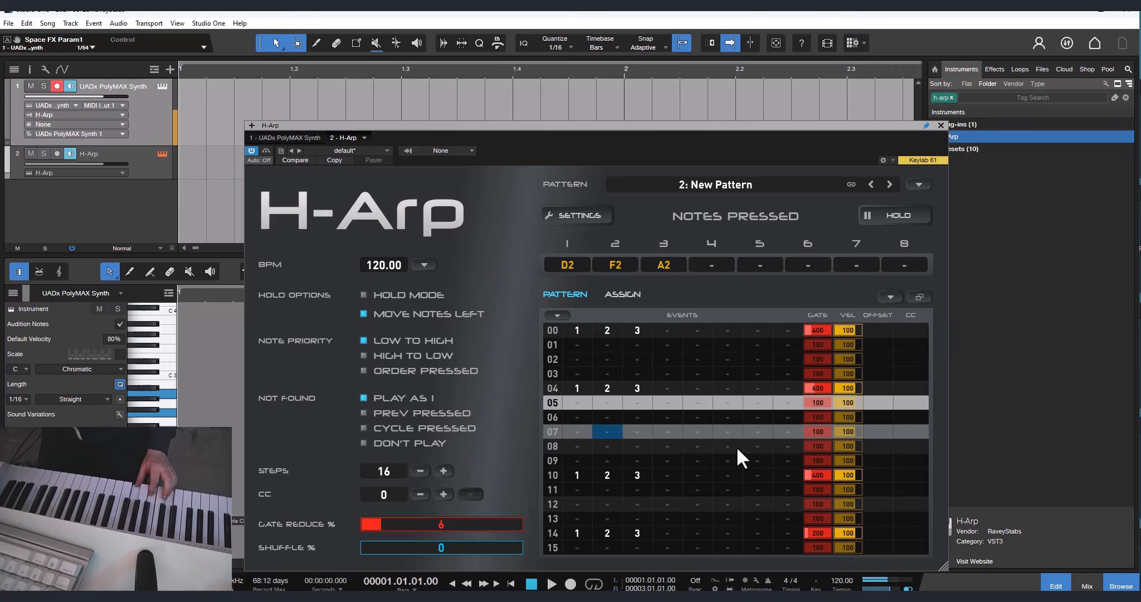
pyautogui.write('2')
pyautogui.press('Right')
pyautogui.write('3')
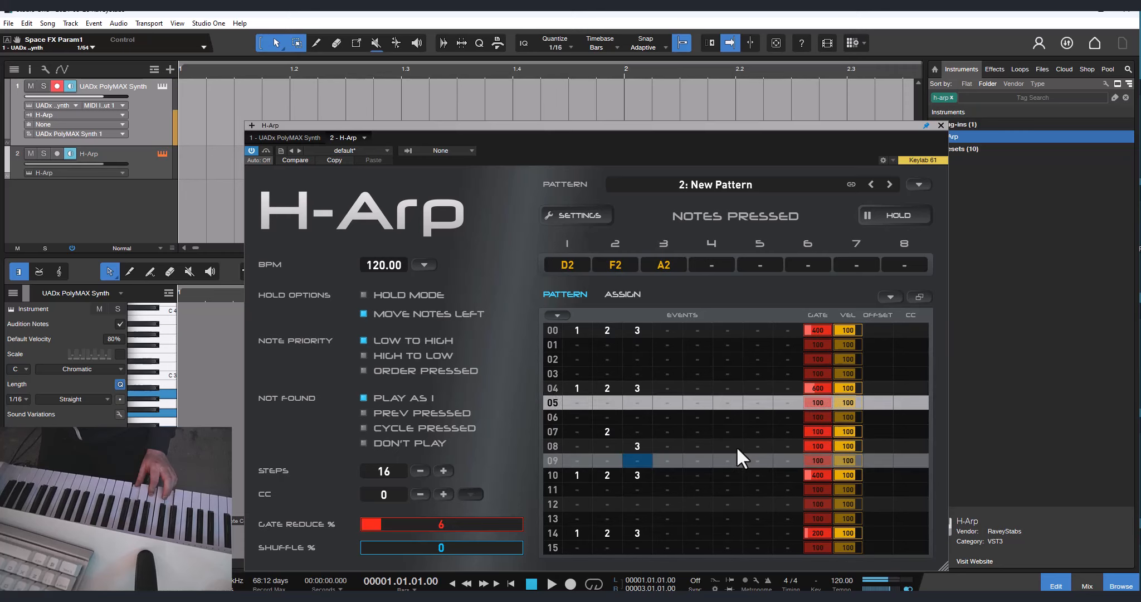
# - Enter event 1 in the second event column of steps 13 and 06 in pattern 2
pyautogui.click(611, 517)
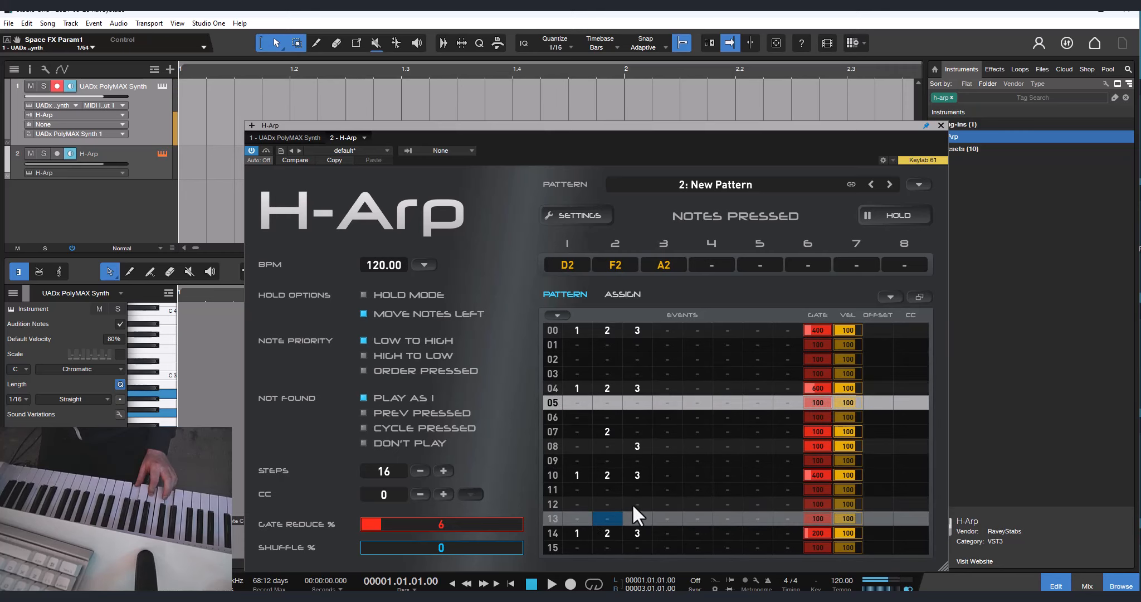
pyautogui.write('1')
pyautogui.press('Up')
pyautogui.press('Up')
pyautogui.press('Up')
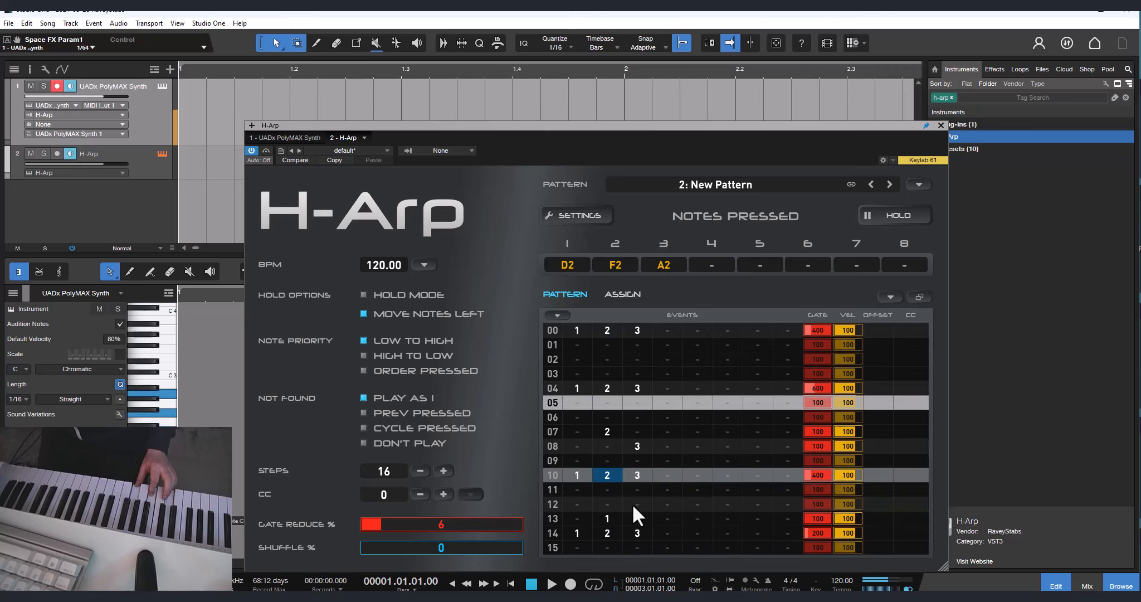
pyautogui.press('Up')
pyautogui.press('Up')
pyautogui.press('Up')
pyautogui.press('Up')
pyautogui.write('1')
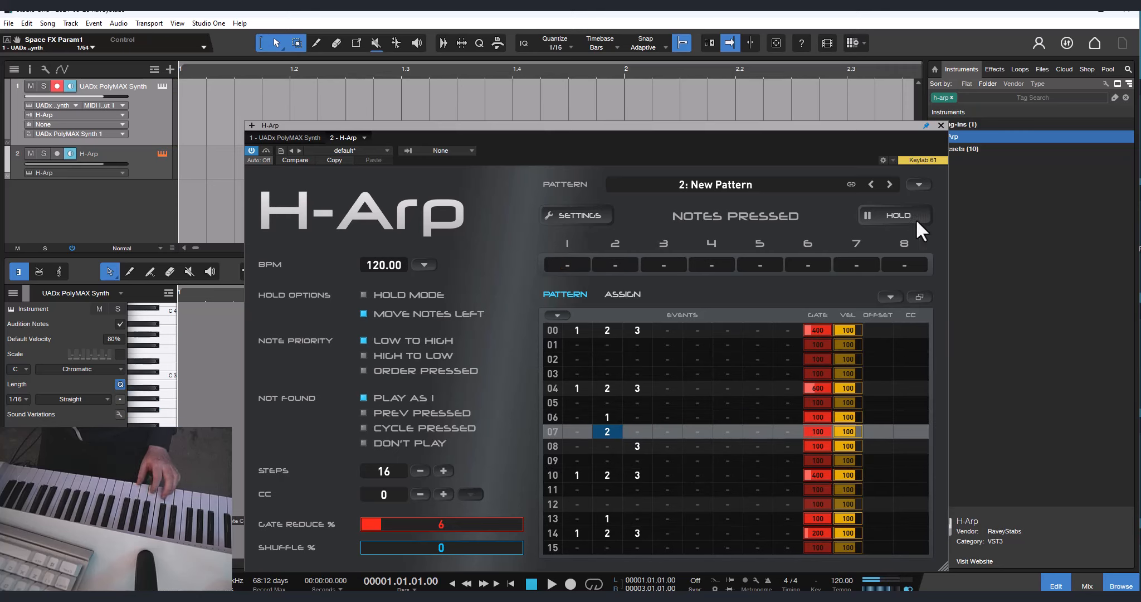
# - Chain pattern 2 after the previous pattern, and duplicate and chain it as pattern 3
pyautogui.click(849, 185)
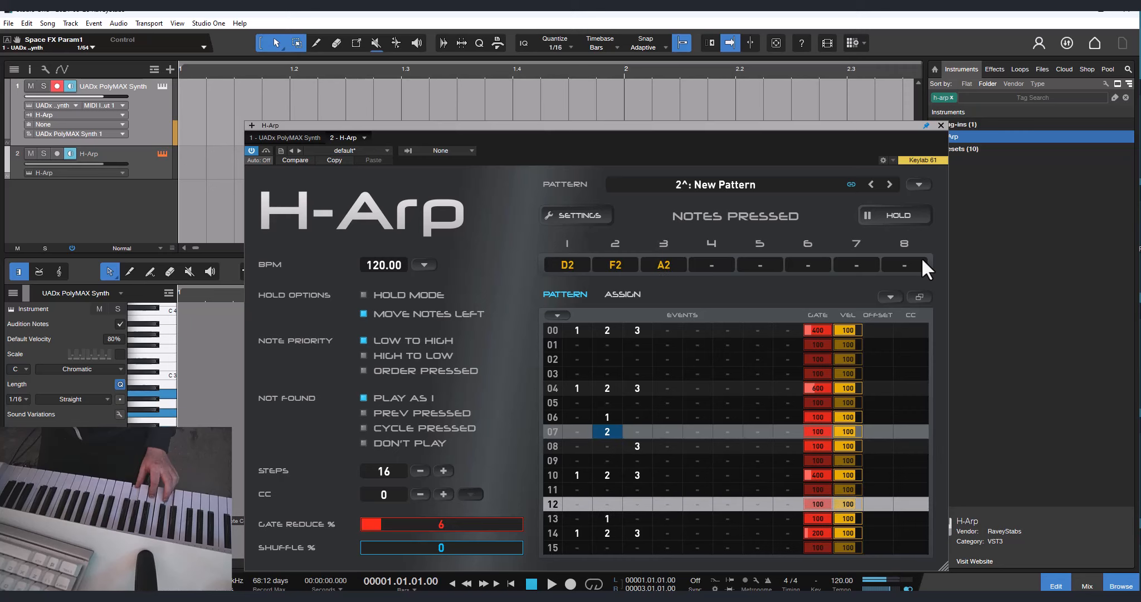
pyautogui.click(891, 186)
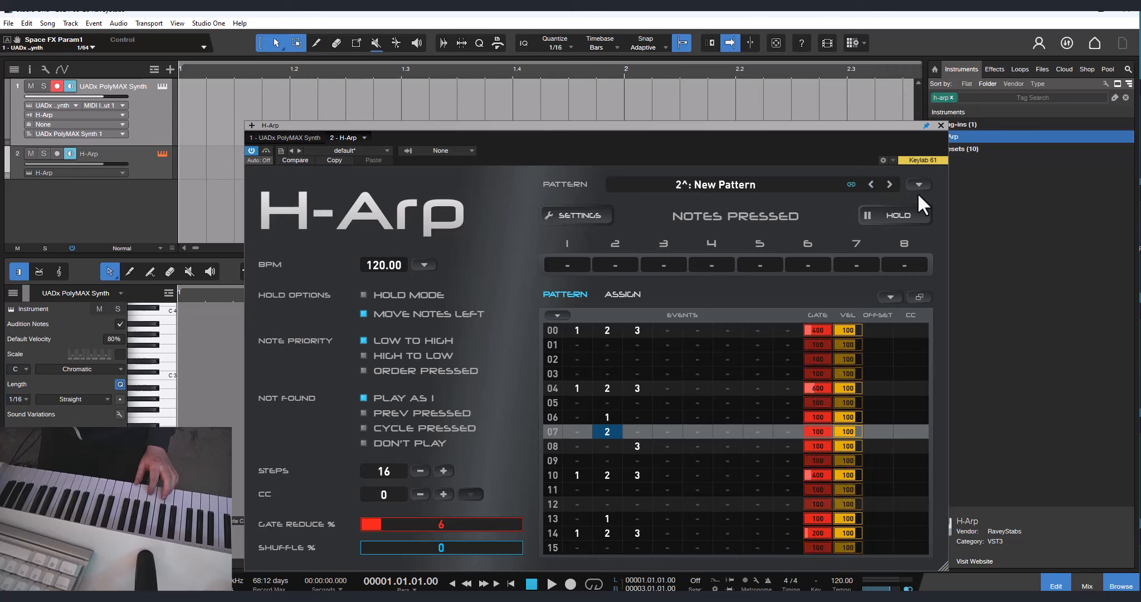
pyautogui.click(915, 189)
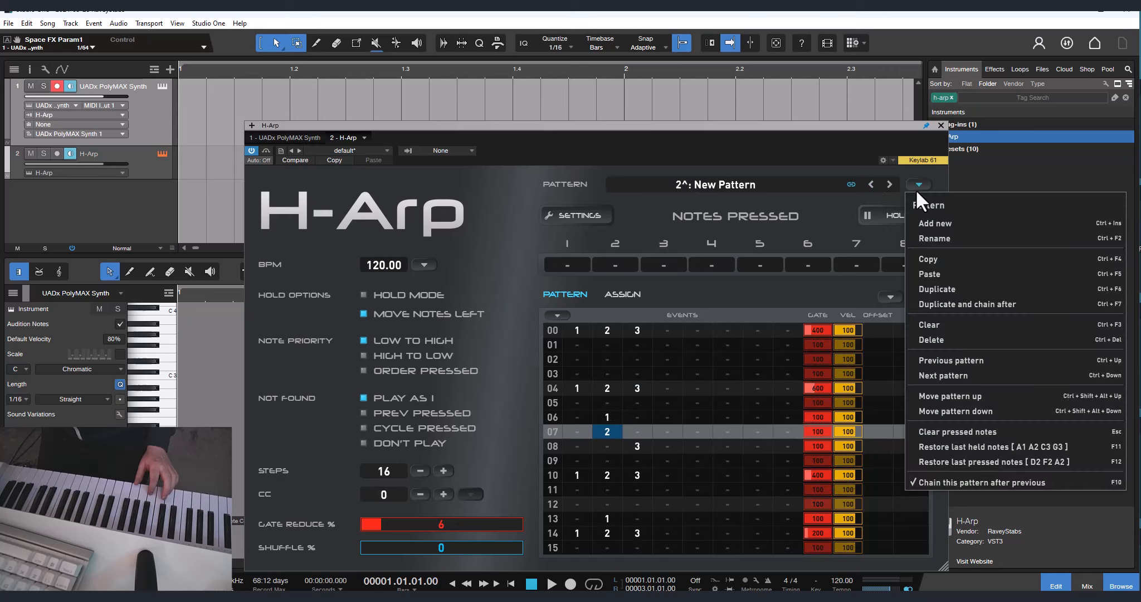
pyautogui.click(987, 301)
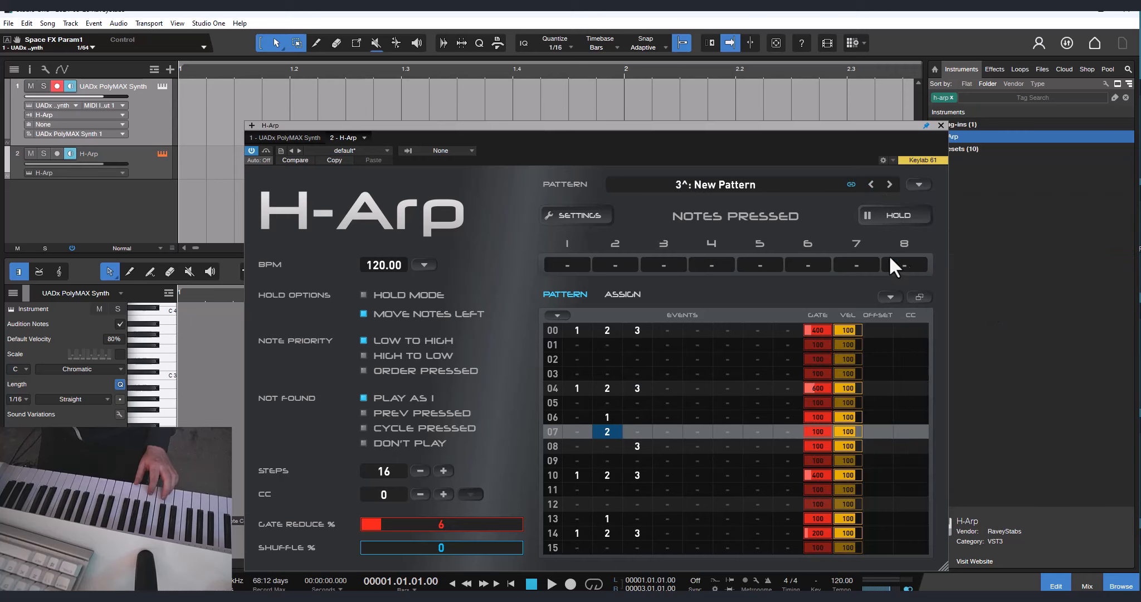
# - Examine the song's pattern list, and browse patterns 0 to 3 and their chain states, ending on pattern 0
pyautogui.click(887, 189)
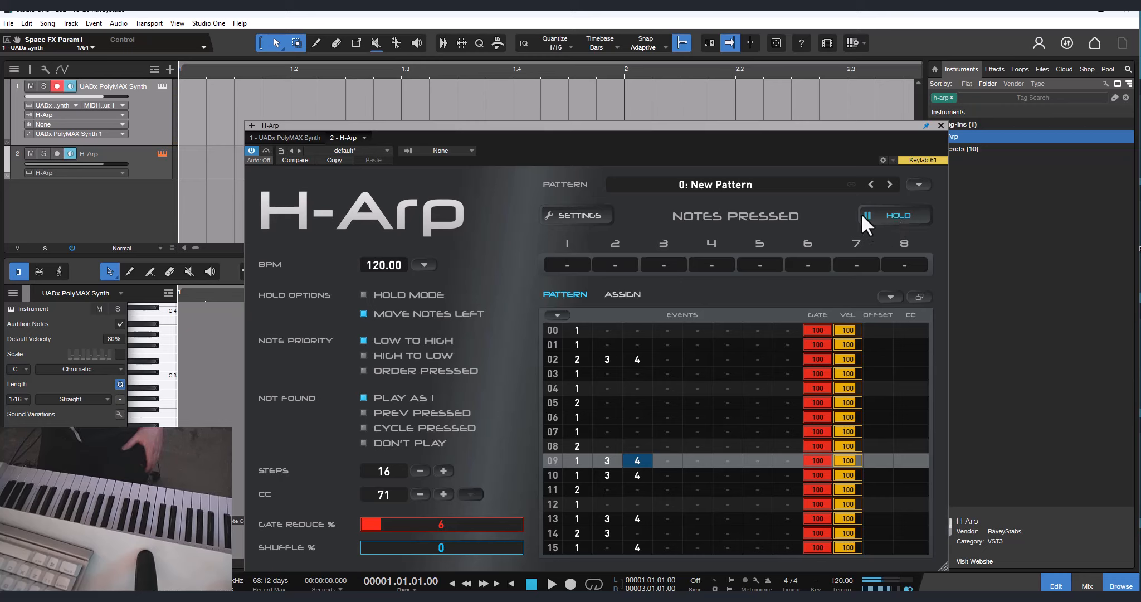
pyautogui.click(803, 179)
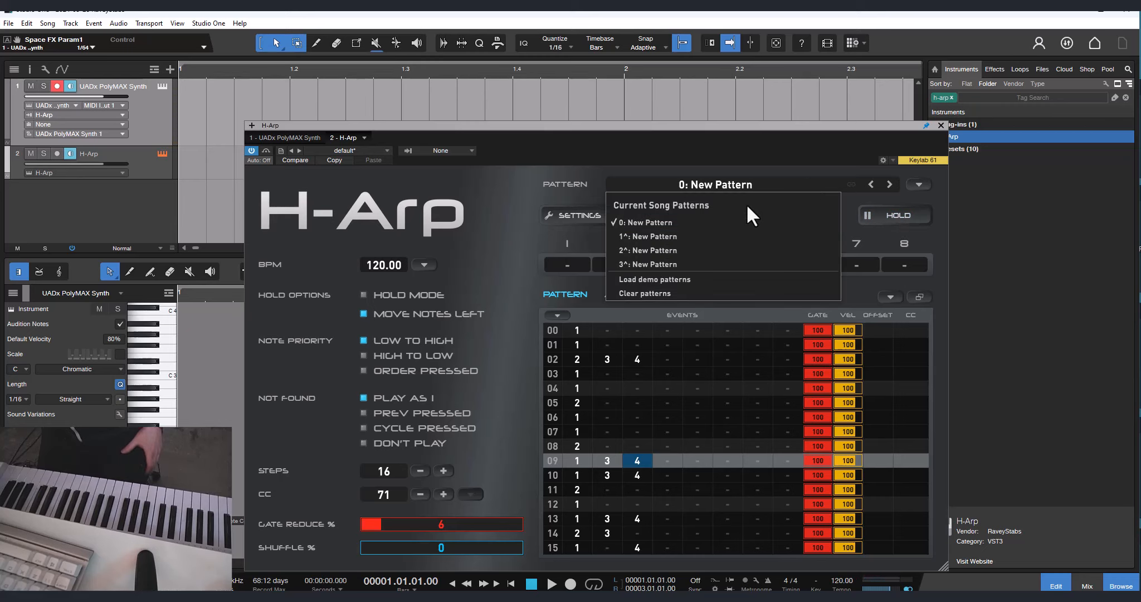
pyautogui.click(743, 186)
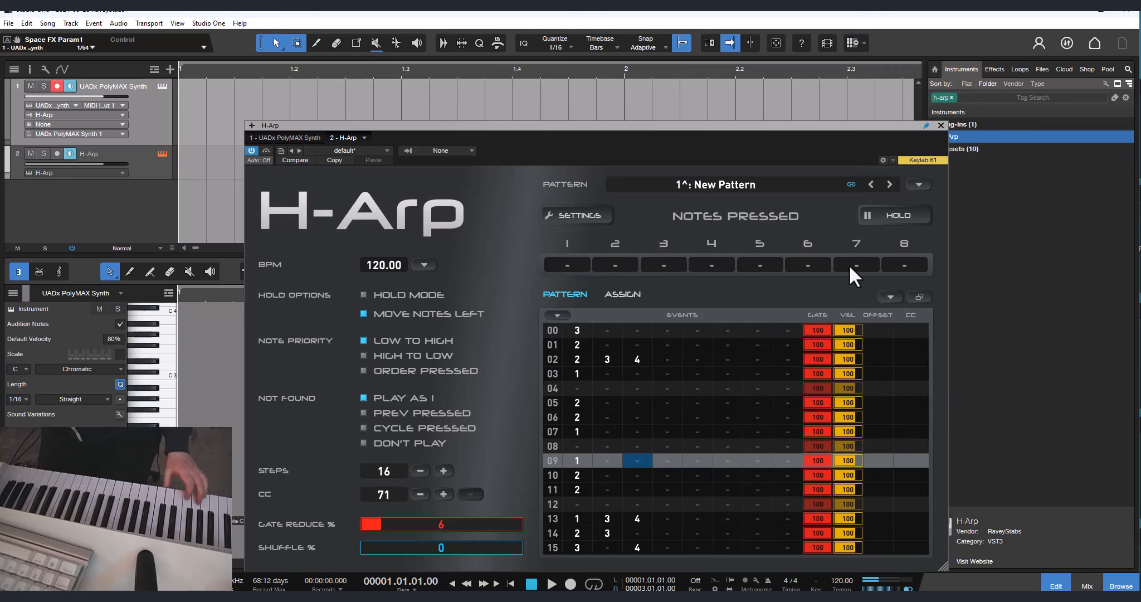
pyautogui.click(872, 188)
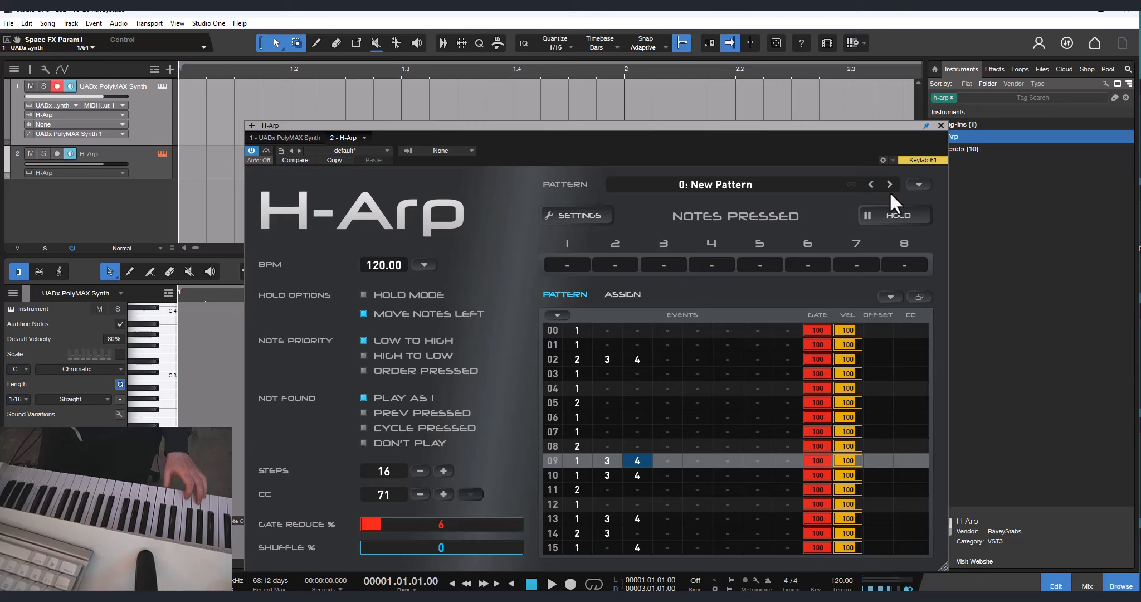
pyautogui.click(891, 186)
pyautogui.click(891, 186)
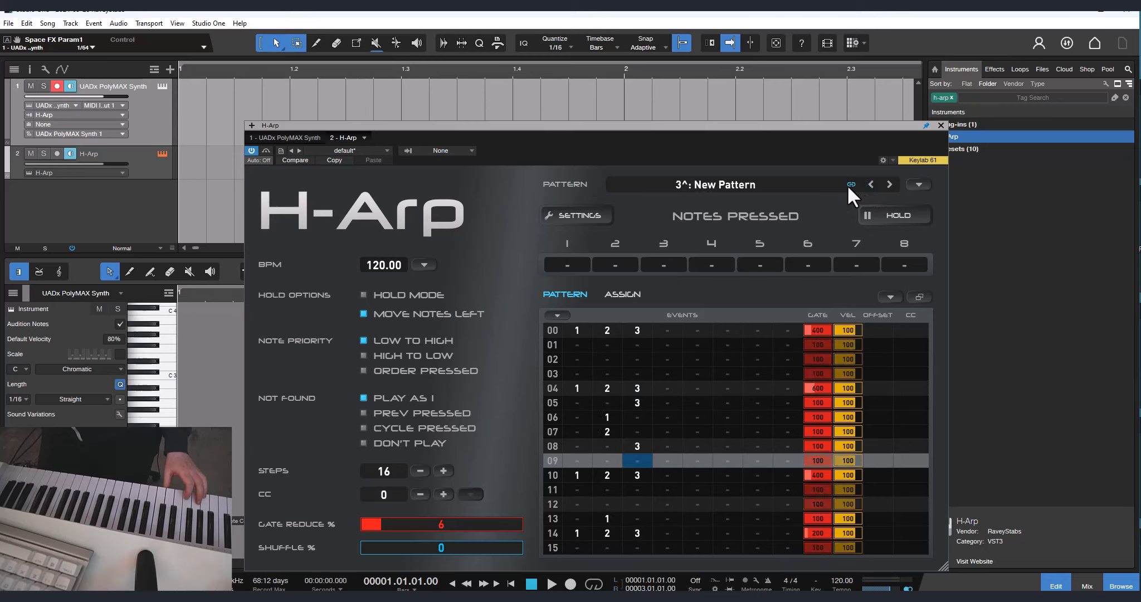
pyautogui.click(871, 185)
pyautogui.click(872, 185)
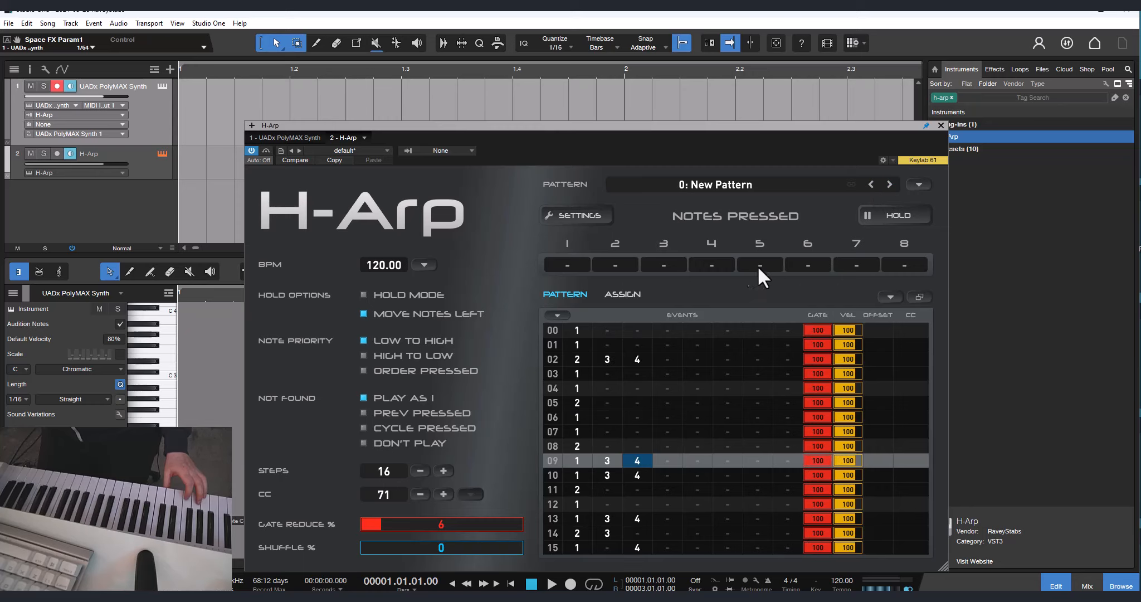
# - Assign pattern 0 to the existing key A1, and add a key assignment C2 with pattern 1
pyautogui.click(622, 294)
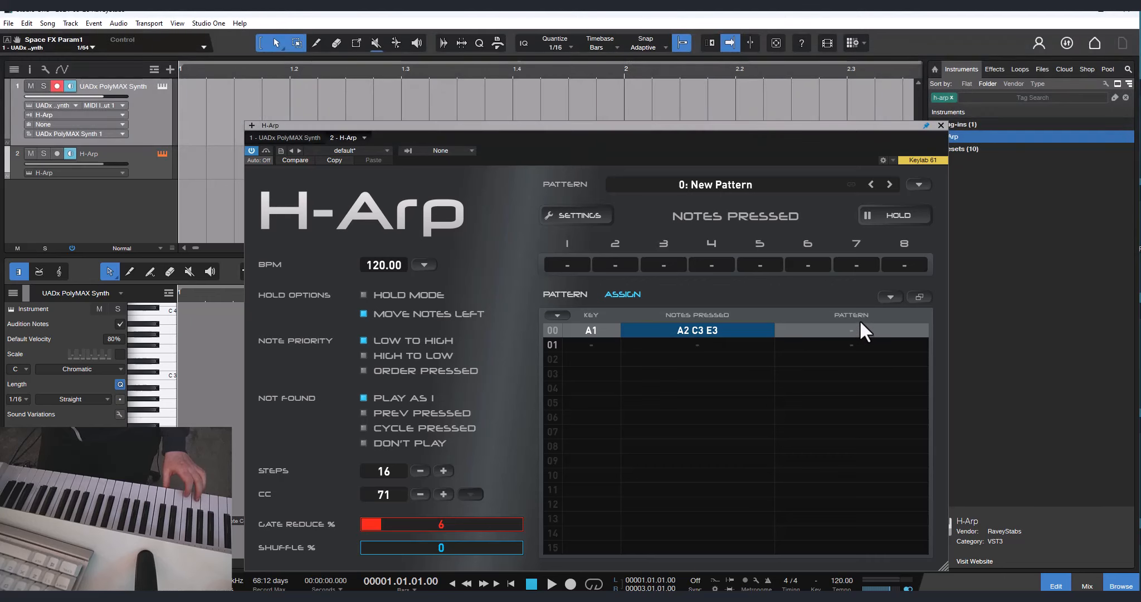
pyautogui.click(861, 330)
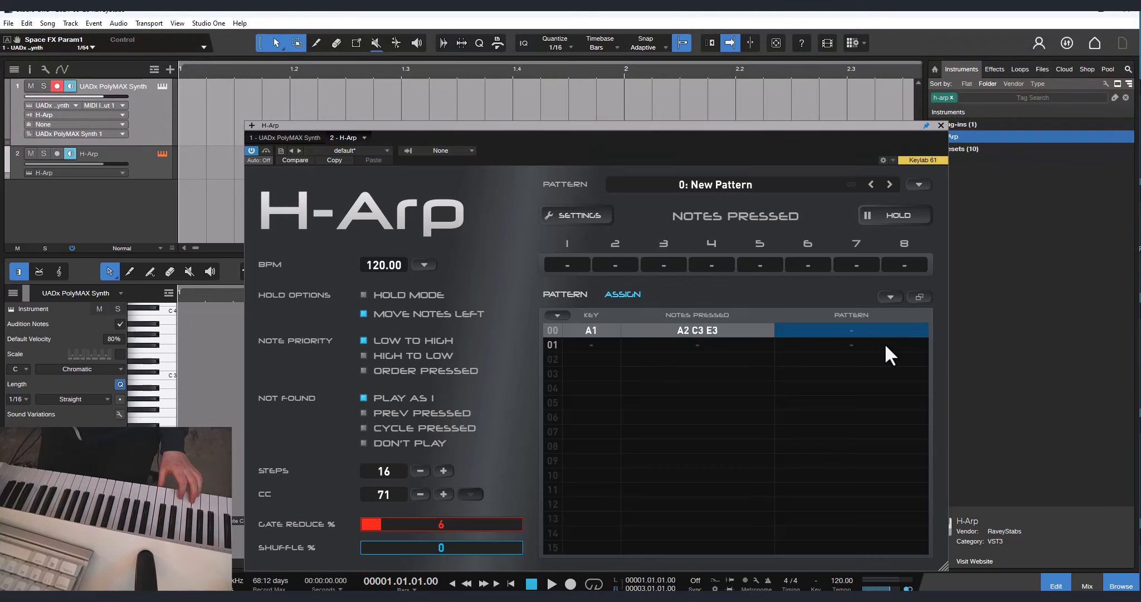
pyautogui.click(592, 346)
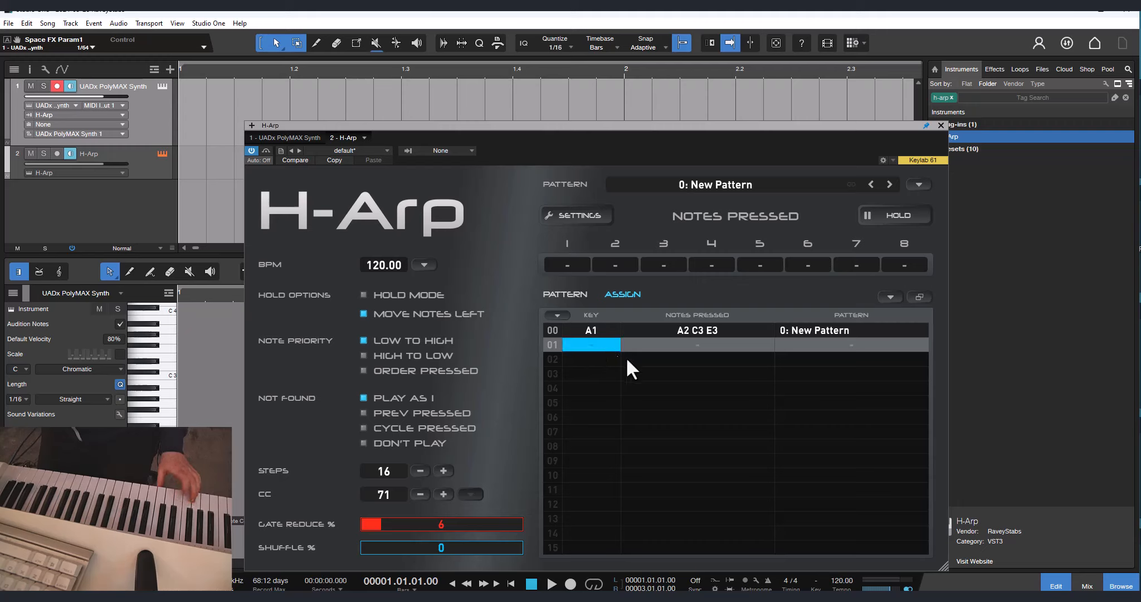
pyautogui.click(836, 344)
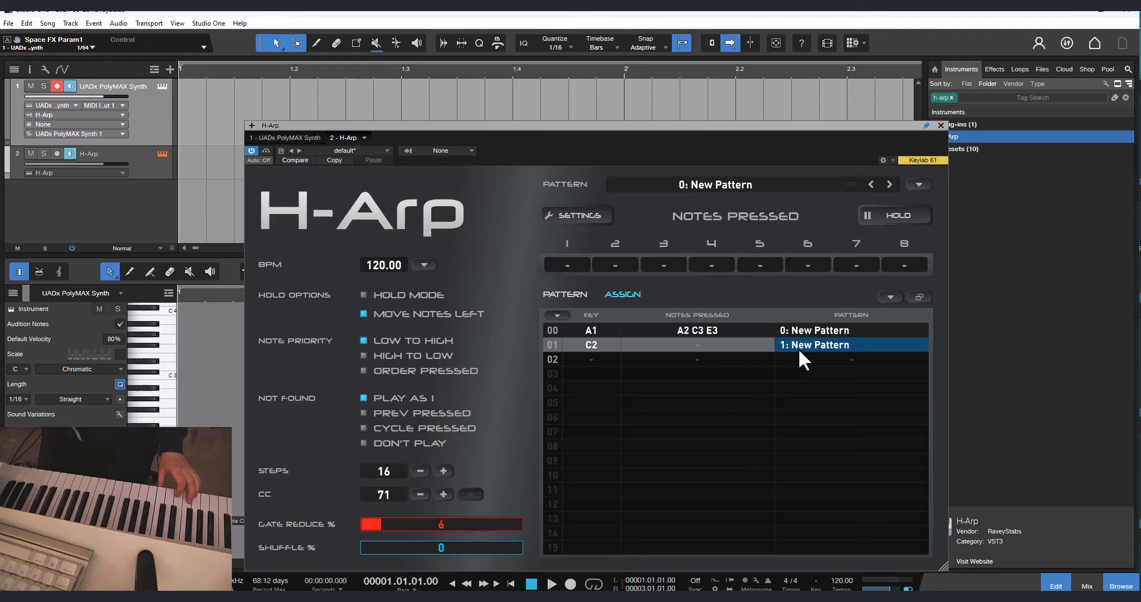
# - Add a key assignment E2 with pattern 2 in row 02
pyautogui.click(799, 352)
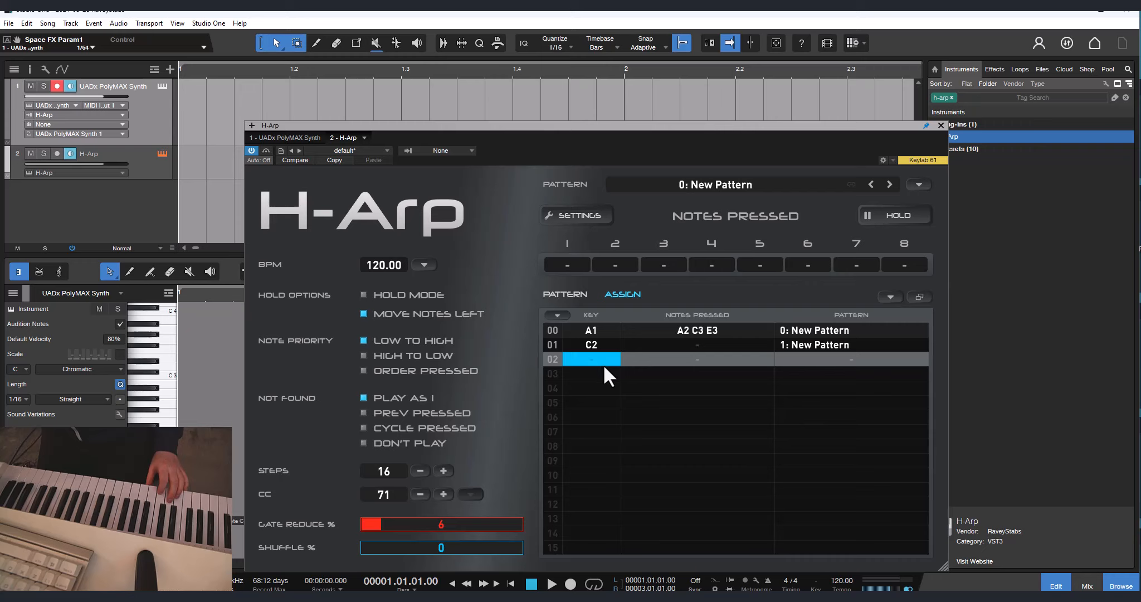
pyautogui.click(805, 360)
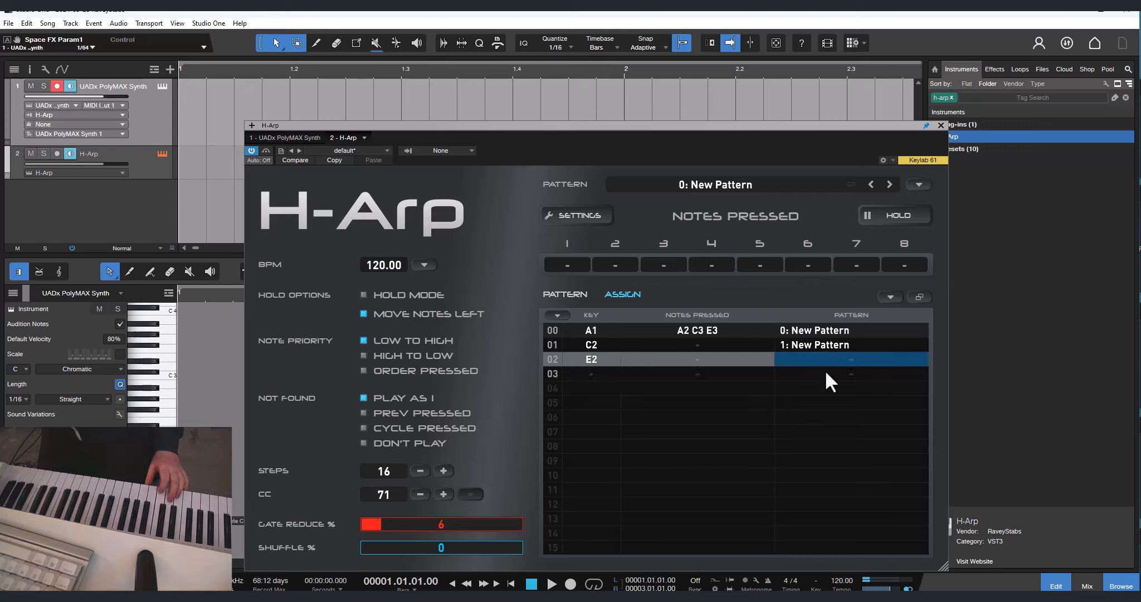
pyautogui.scroll(-3, 824, 369)
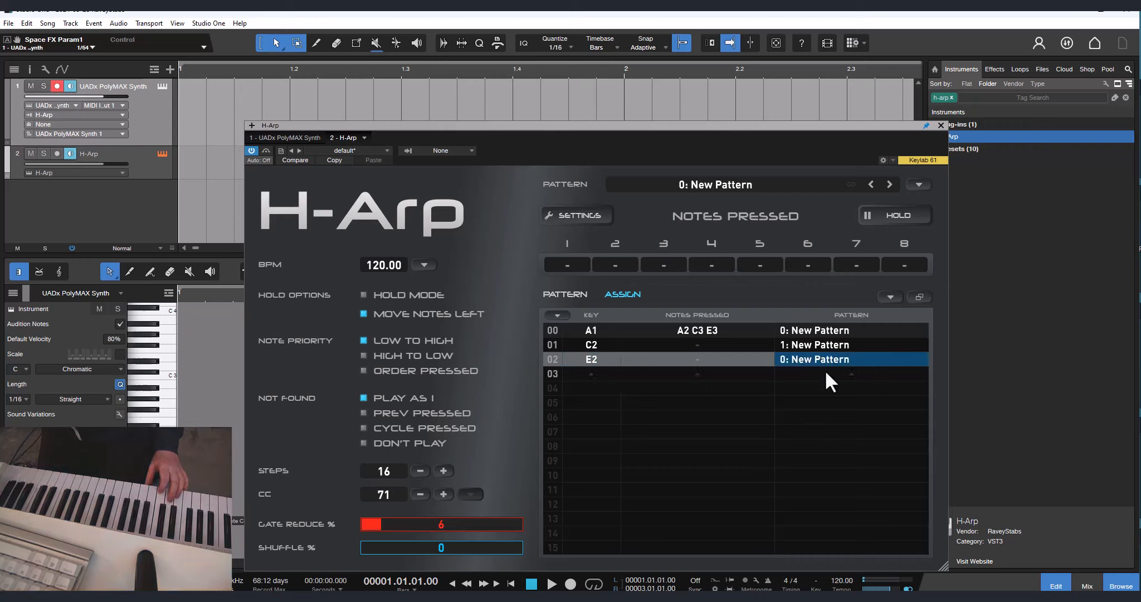
# - Clear A1's assigned notes and record the chords A2 C3 E3 for A1, C3 E3 G3 for C2 and E3 G3 B3 for E2
pyautogui.click(682, 329)
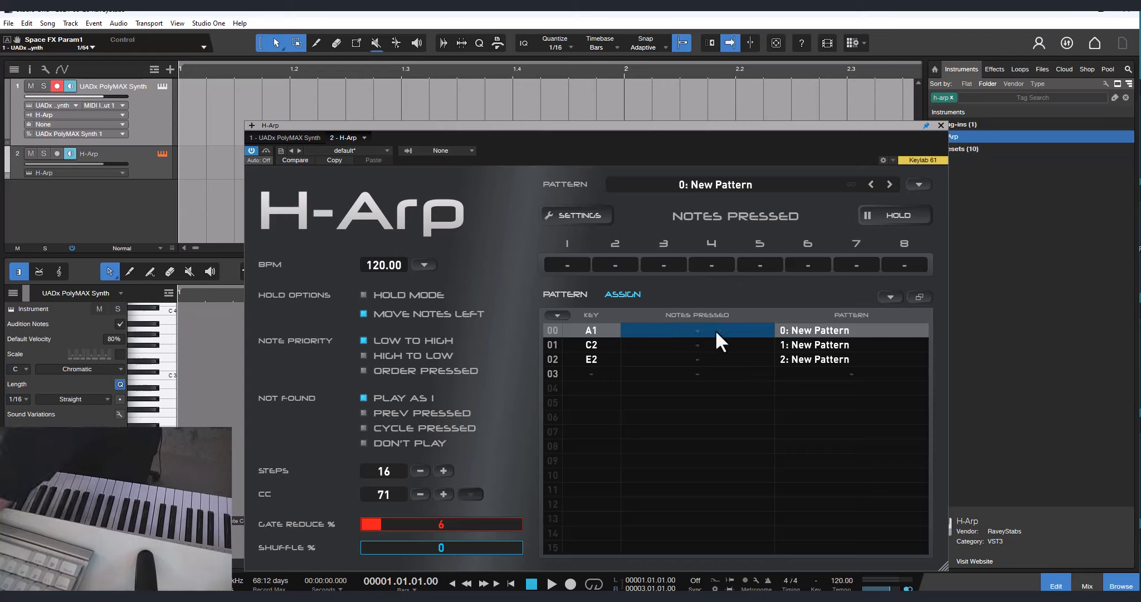
pyautogui.click(787, 332)
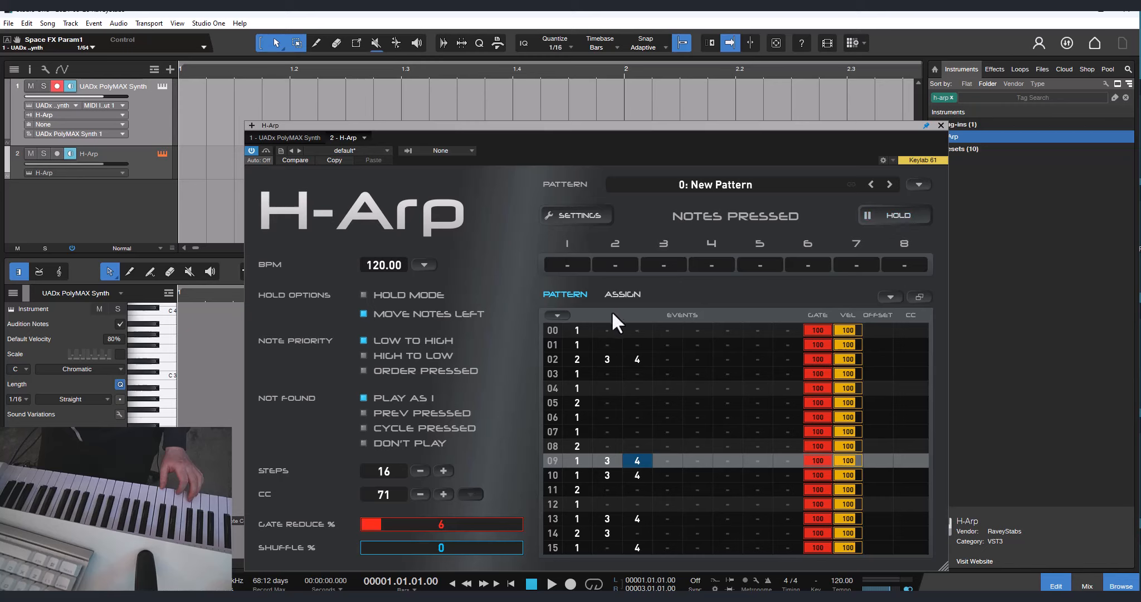
pyautogui.click(623, 295)
pyautogui.click(706, 328)
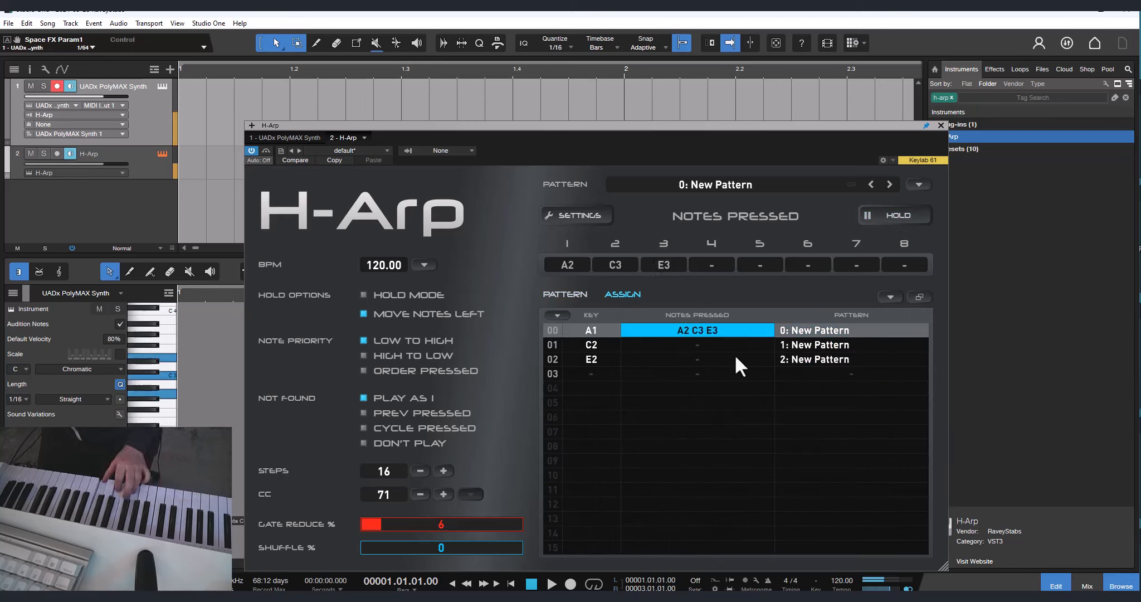
pyautogui.click(689, 346)
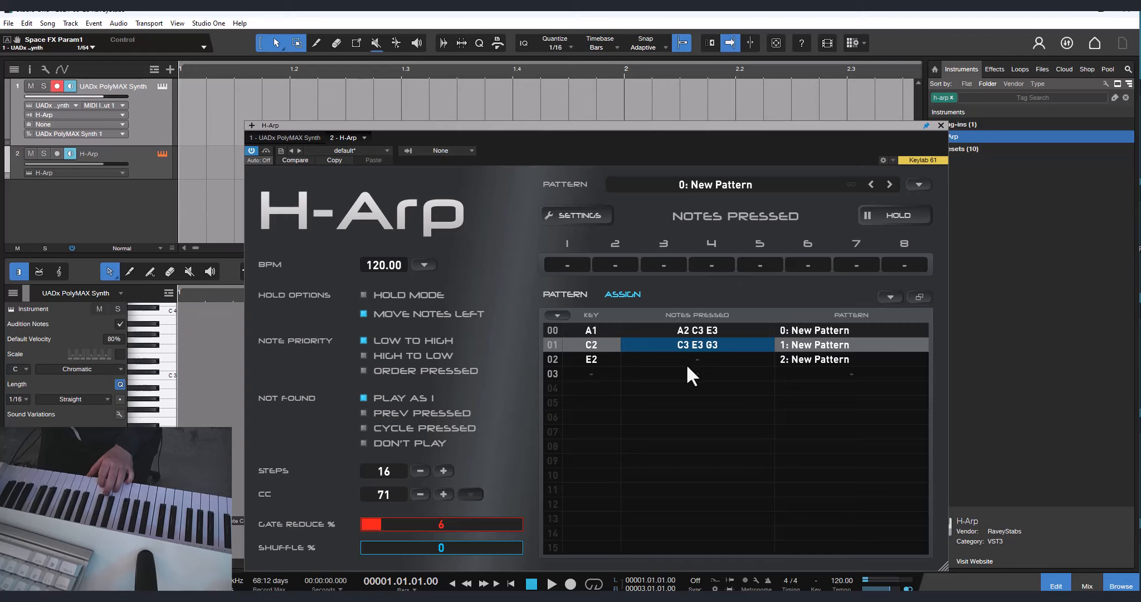
pyautogui.click(686, 364)
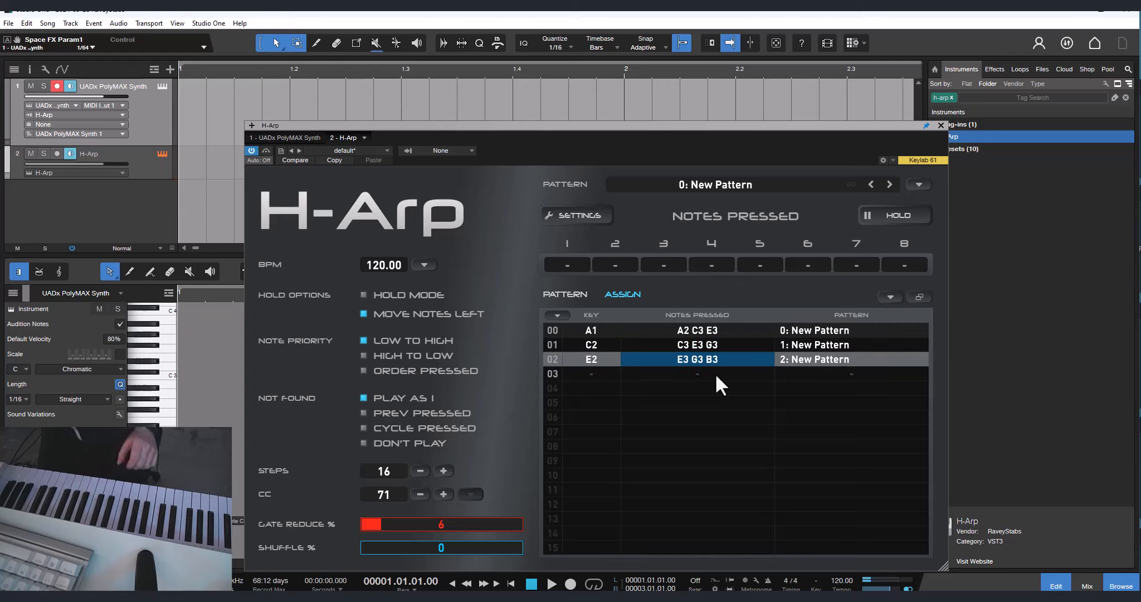
# - Play the assigned keys to trigger their chords and patterns, viewing pattern 0's steps during playback
pyautogui.click(604, 333)
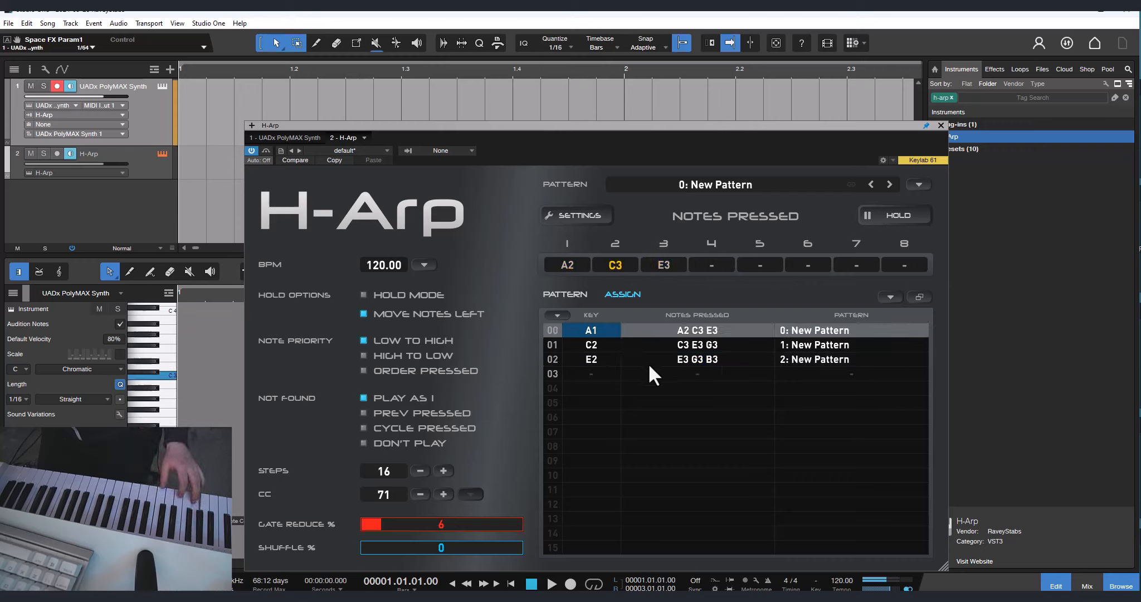
pyautogui.click(569, 296)
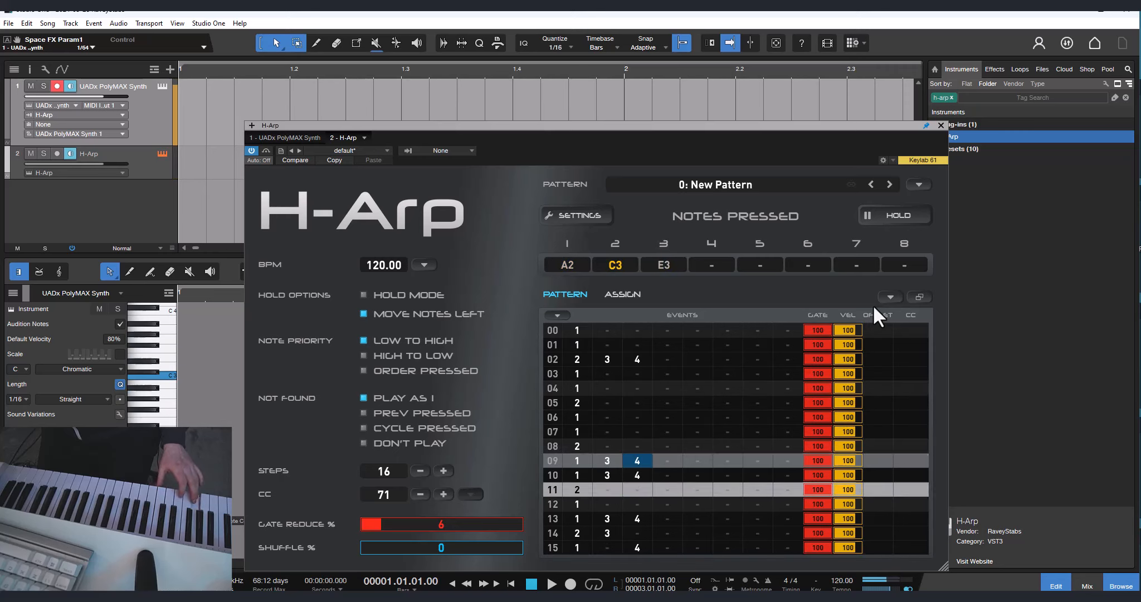
pyautogui.click(621, 294)
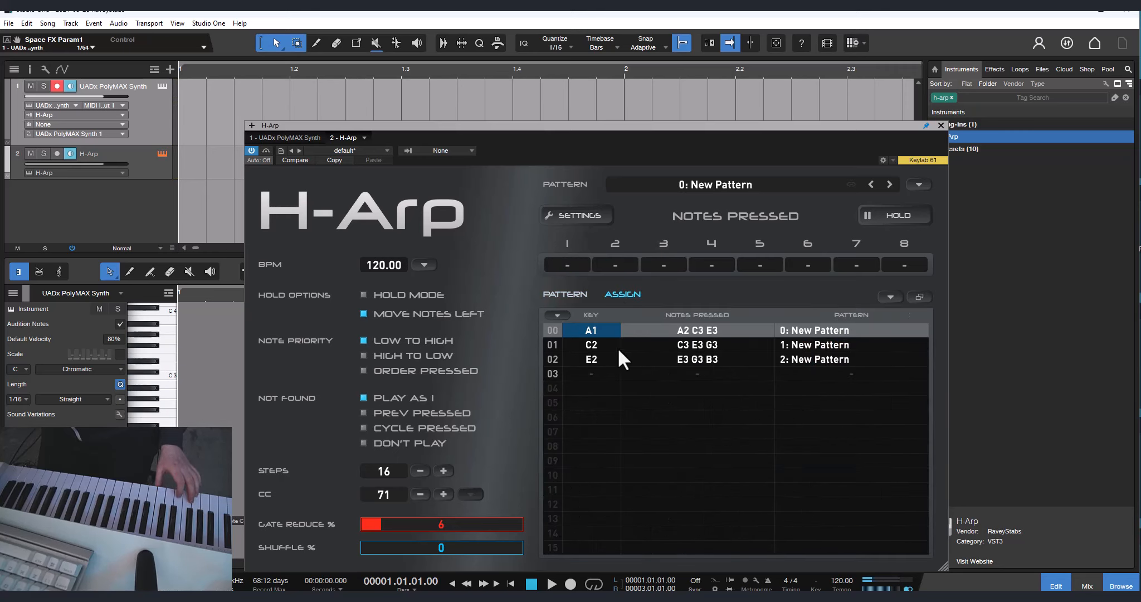
# - Examine how key, notes pressed and pattern relate in assignment rows 00 to 02
pyautogui.click(691, 343)
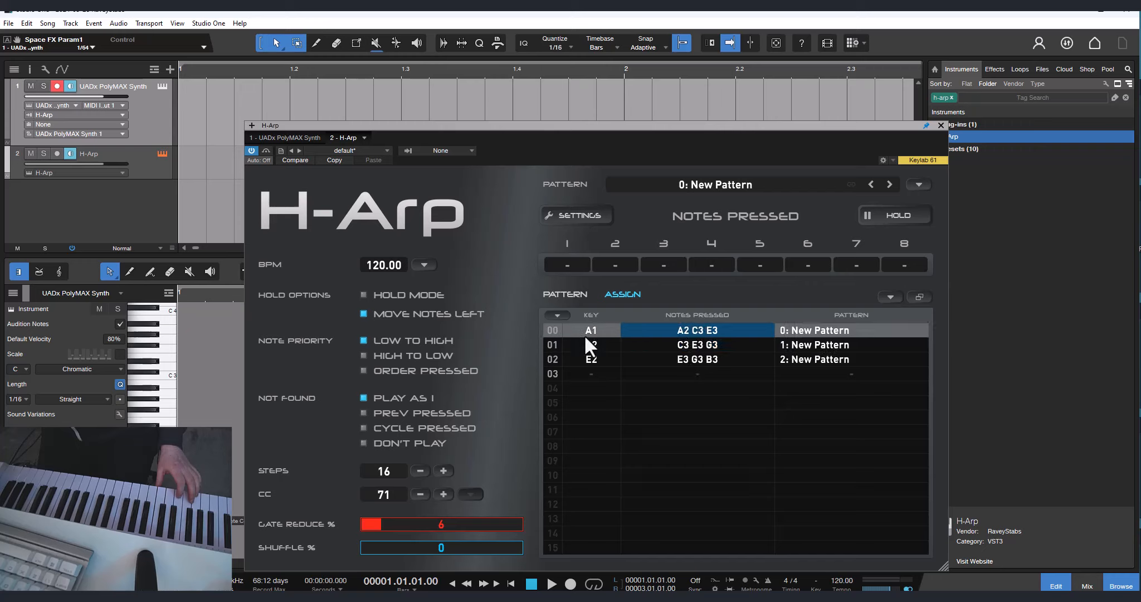
pyautogui.click(589, 331)
pyautogui.click(696, 332)
pyautogui.click(596, 331)
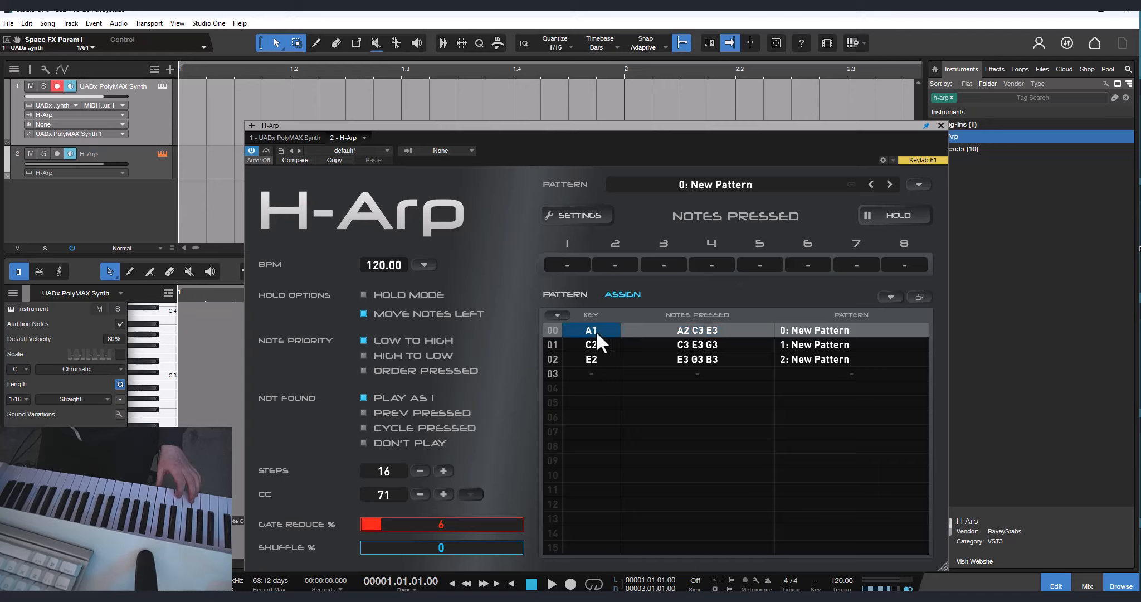
pyautogui.click(845, 327)
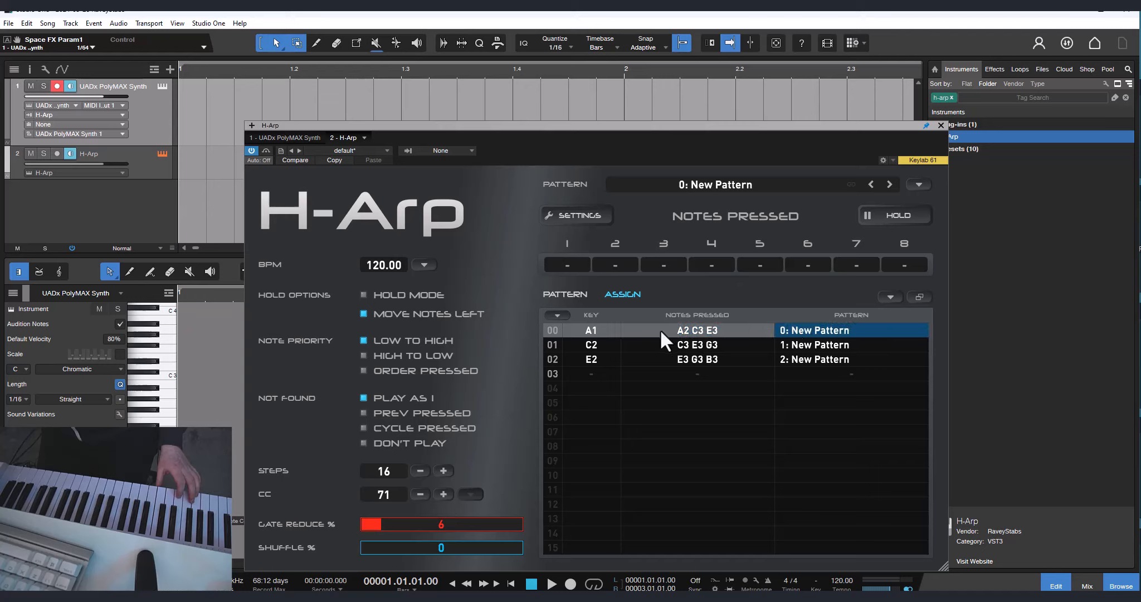
pyautogui.click(735, 358)
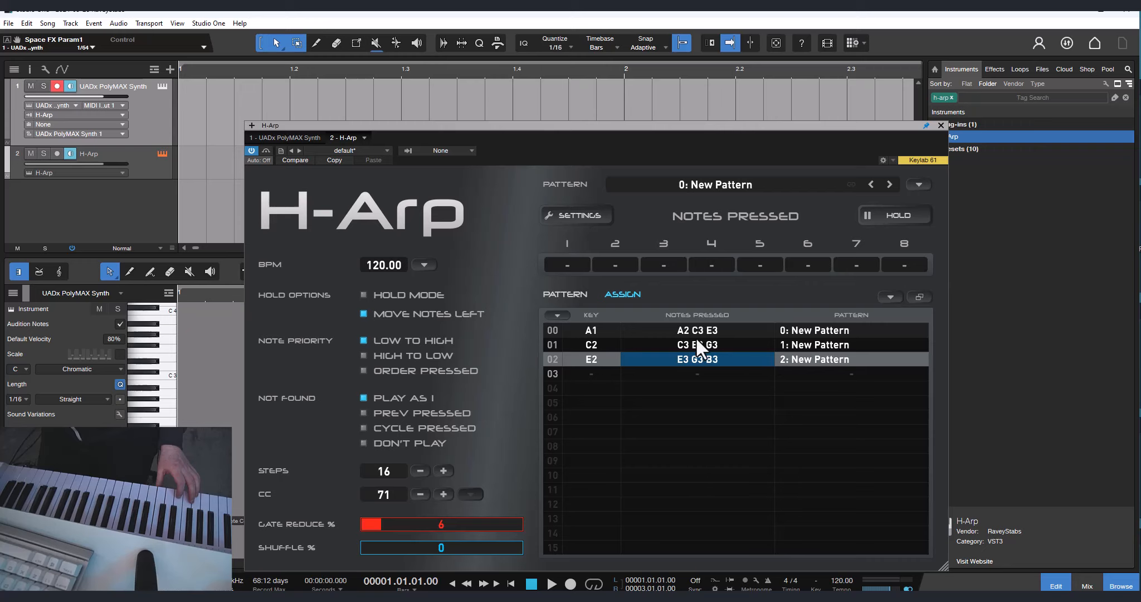
# - Play the assigned keys while comparing the pattern column for rows 00 and 01 with the pattern steps being triggered
pyautogui.click(823, 334)
pyautogui.click(816, 345)
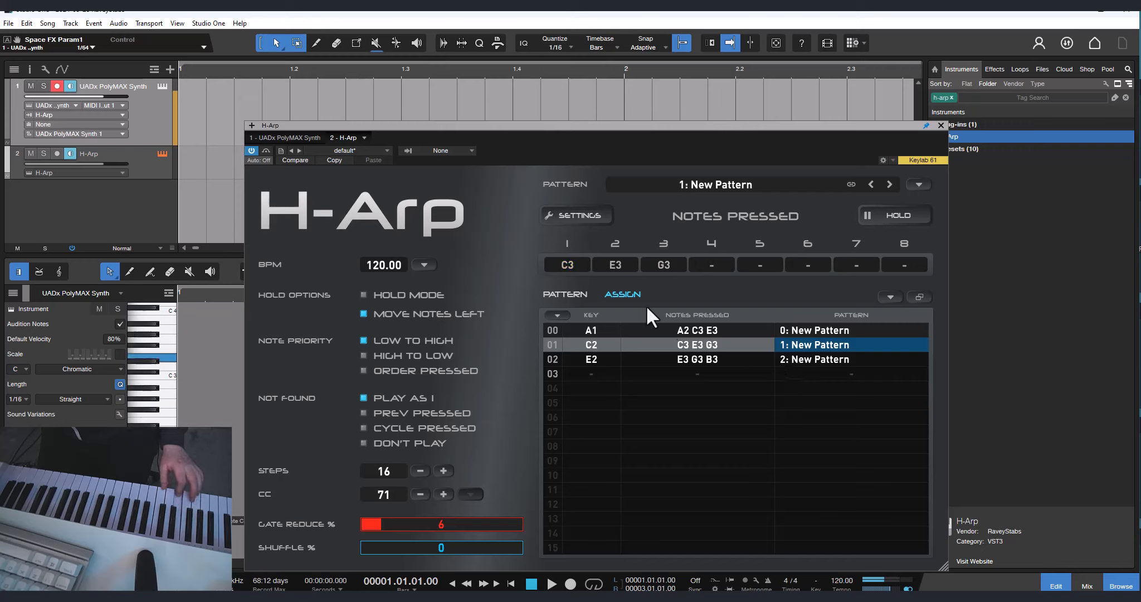
pyautogui.click(575, 294)
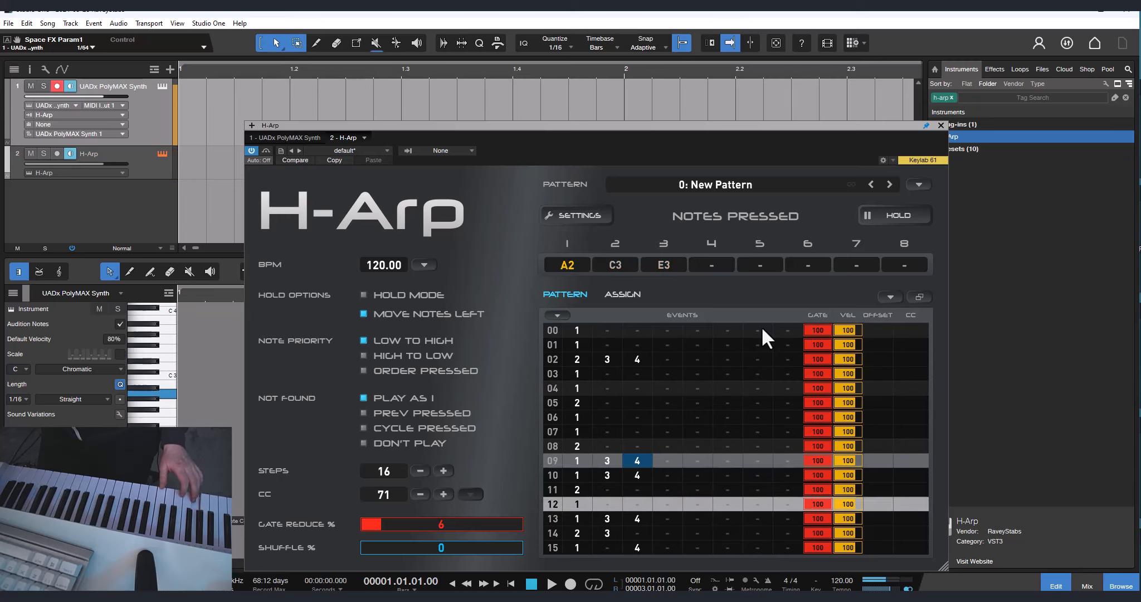
pyautogui.click(624, 294)
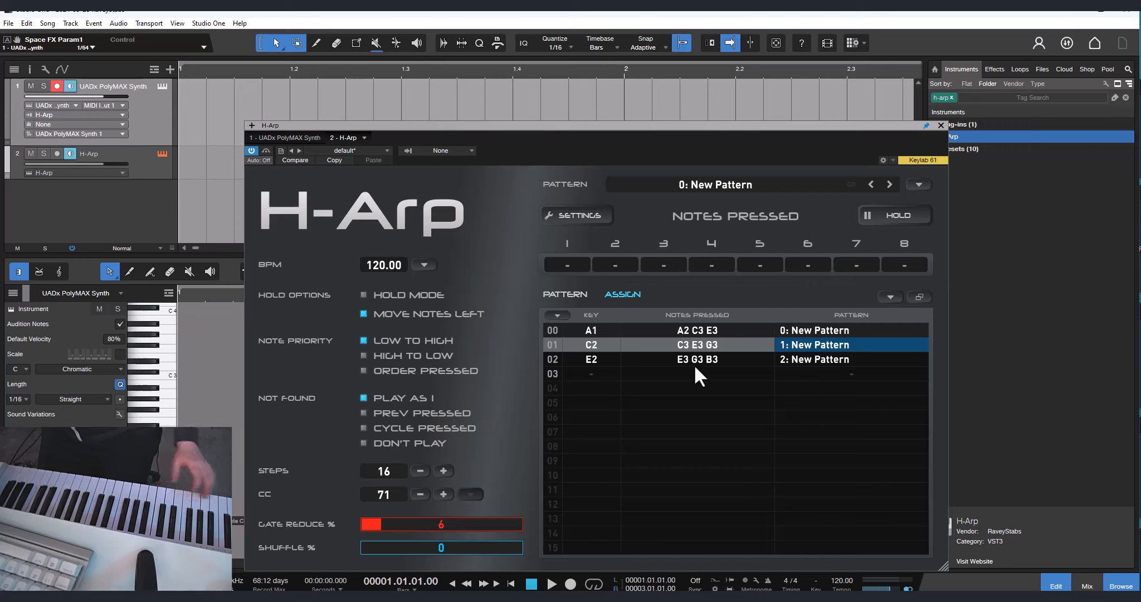
# - Change the assigned trigger keys in rows 00, 01 and 02 to C0, D0 and E0
pyautogui.click(591, 331)
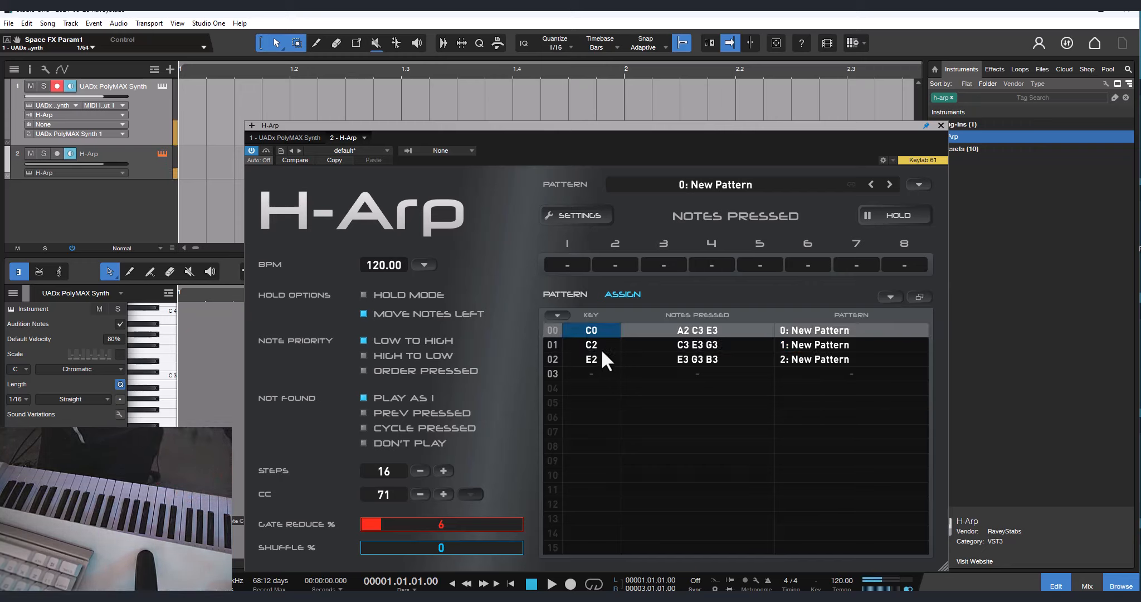
pyautogui.click(599, 348)
pyautogui.click(594, 360)
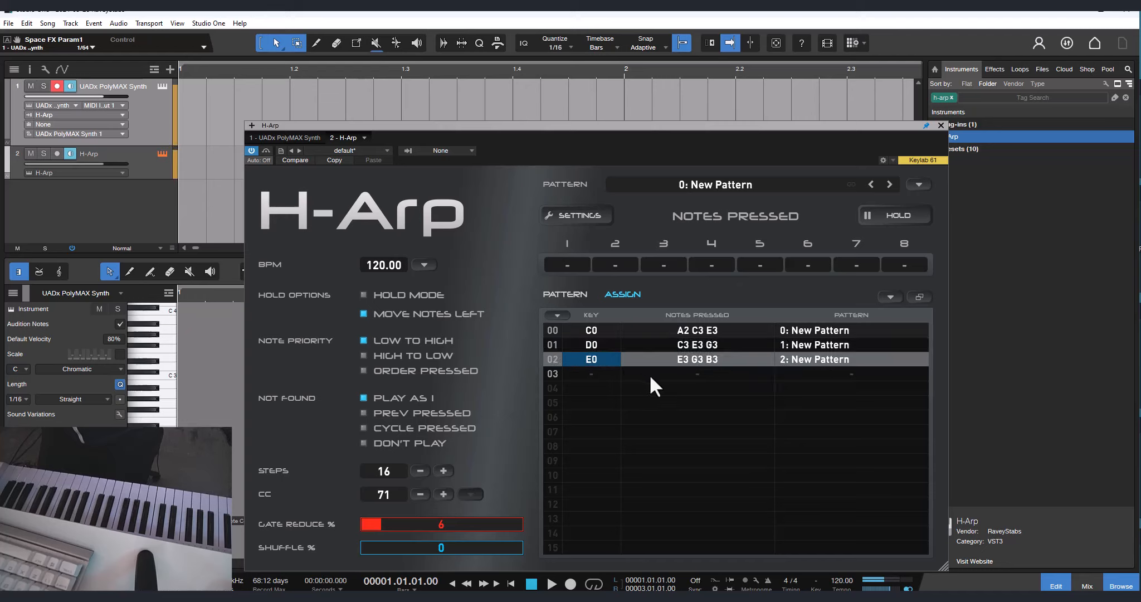
# - Clear the notes pressed from assignment rows 00 to 02, then view the pattern steps and return to the assignments
pyautogui.click(695, 331)
pyautogui.moveTo(694, 331); pyautogui.dragTo(699, 359)
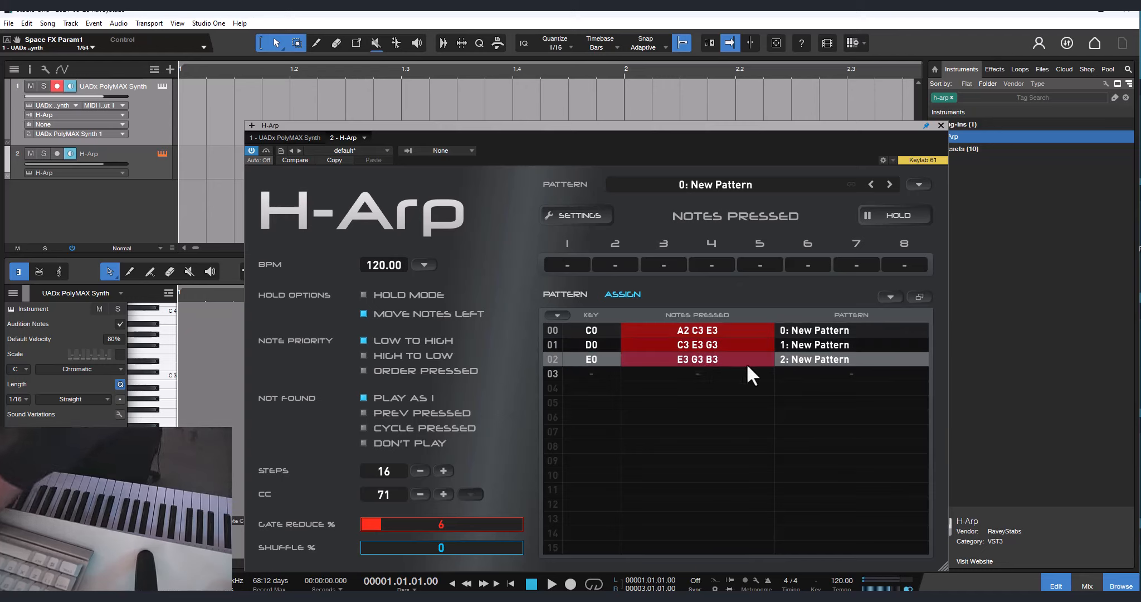
pyautogui.press('Delete')
pyautogui.click(564, 294)
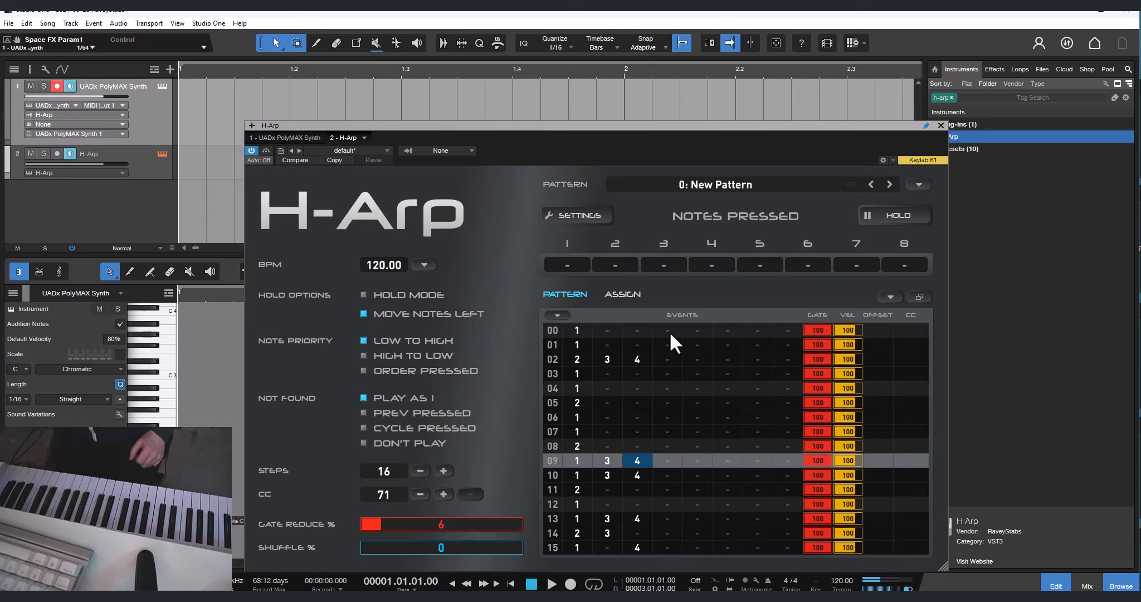
pyautogui.click(635, 295)
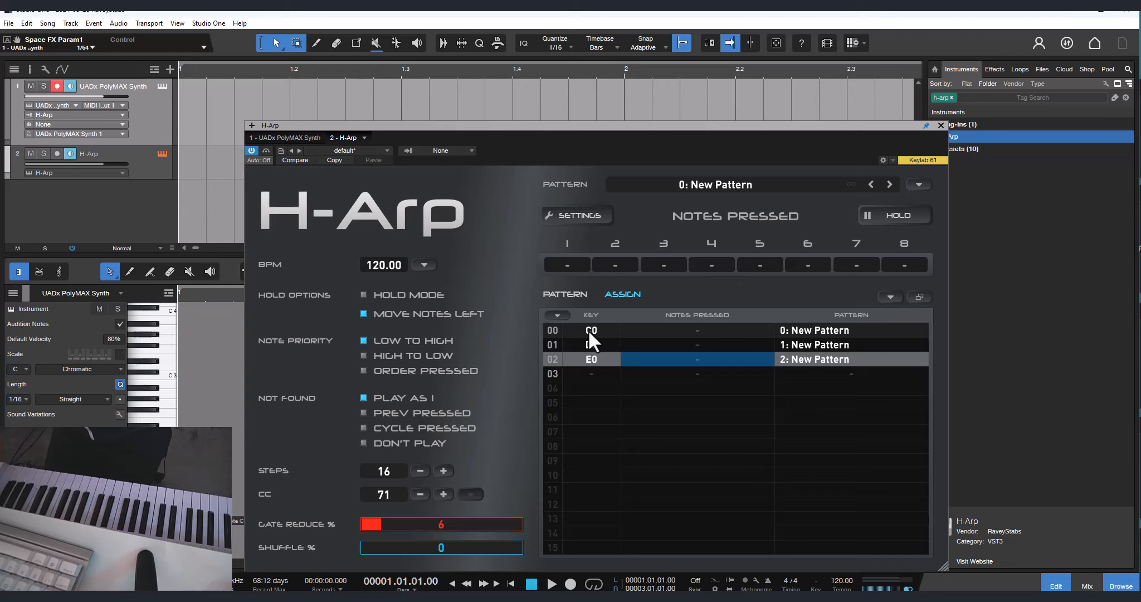
# - Delete the three key assignments for C0, D0 and E0, leaving the assignment grid empty
pyautogui.moveTo(588, 329); pyautogui.dragTo(778, 365)
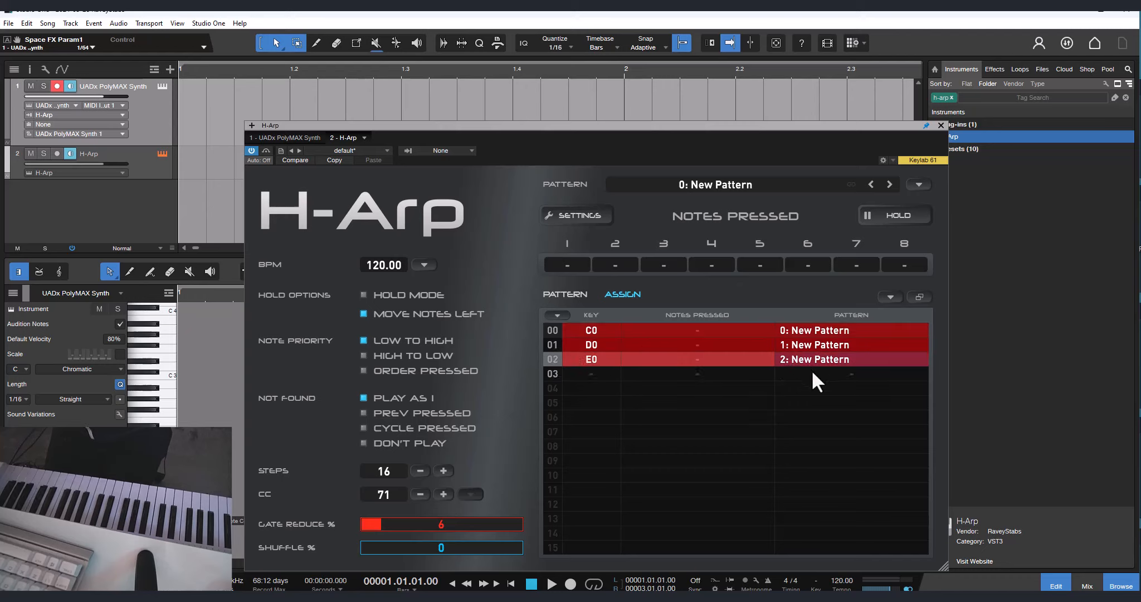
pyautogui.press('Delete')
pyautogui.click(603, 335)
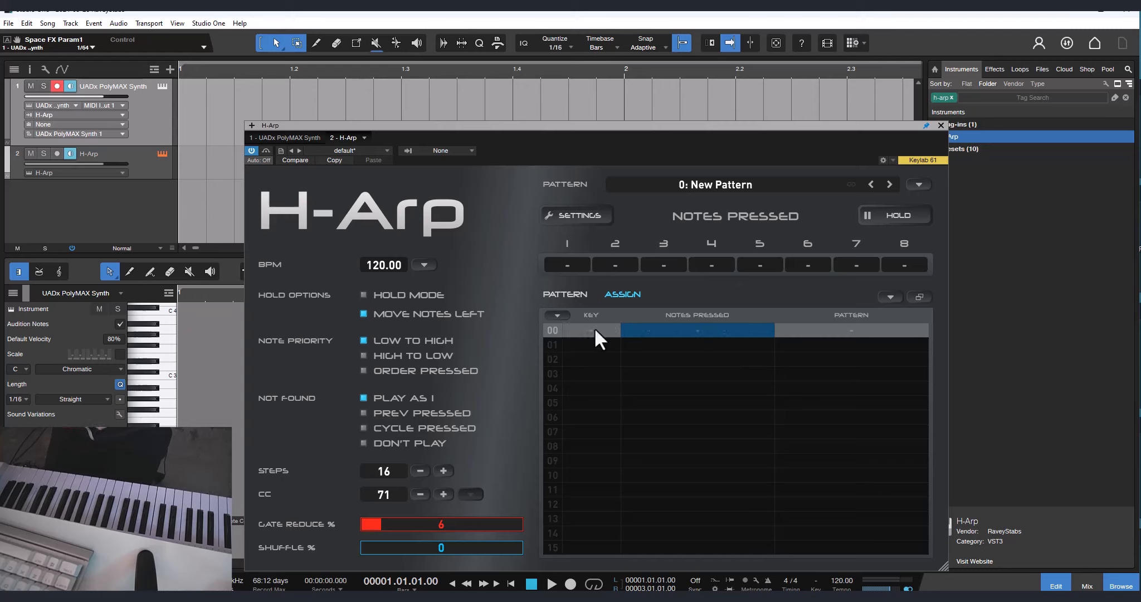
pyautogui.click(556, 314)
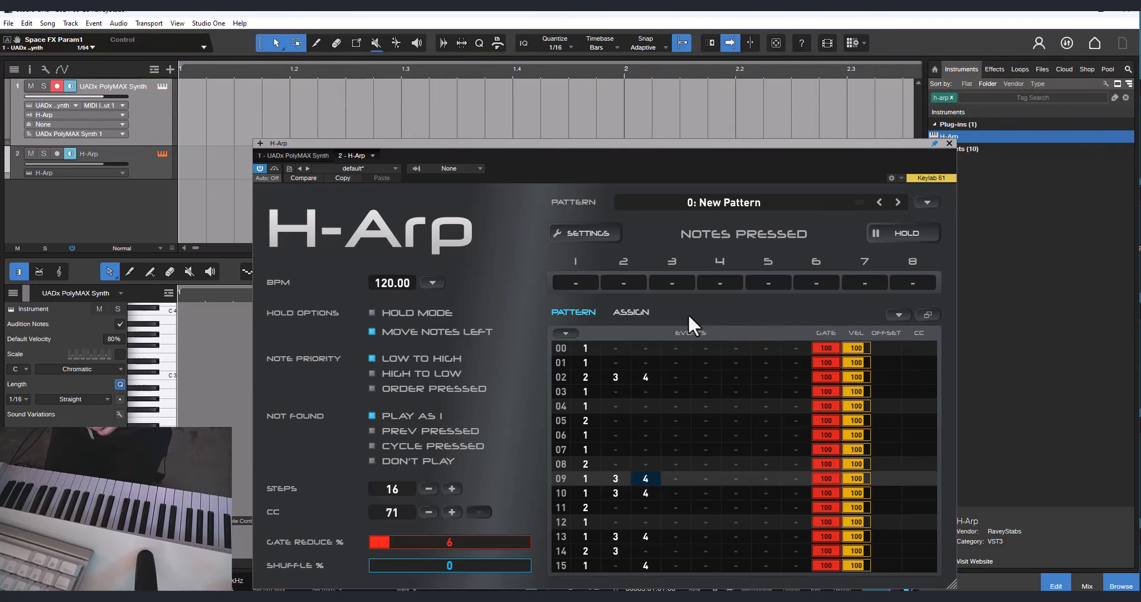
# - Switch the H-Arp theme to Light and reposition the plugin window slightly
pyautogui.click(591, 234)
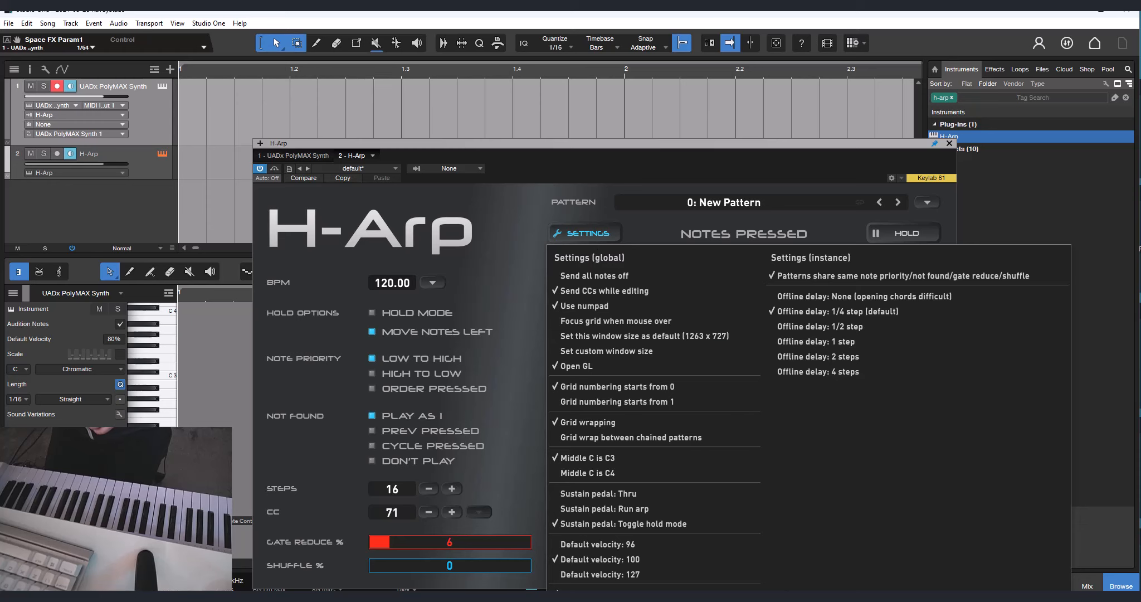
pyautogui.click(591, 599)
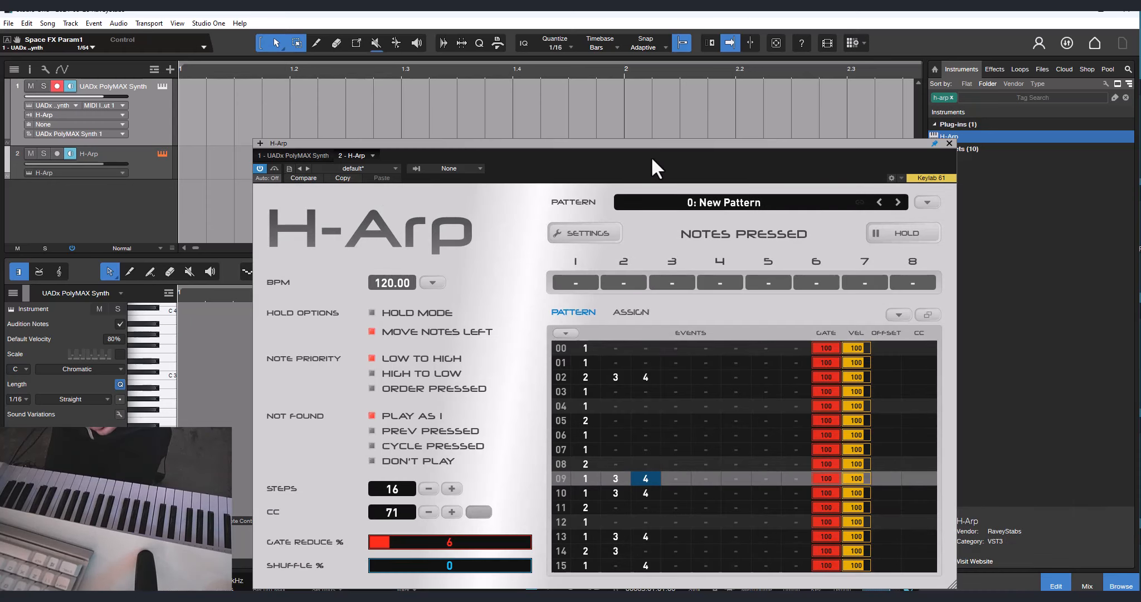
pyautogui.moveTo(643, 148); pyautogui.dragTo(640, 146)
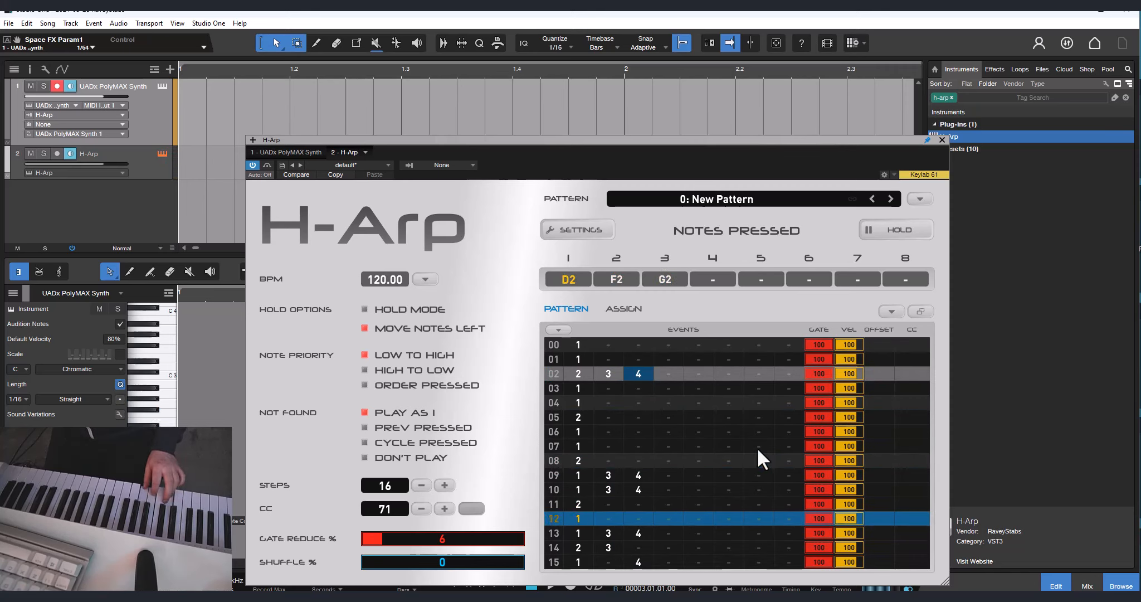
# - Set the grid numbering to start from 1 and check the first and last step rows of the pattern
pyautogui.click(579, 230)
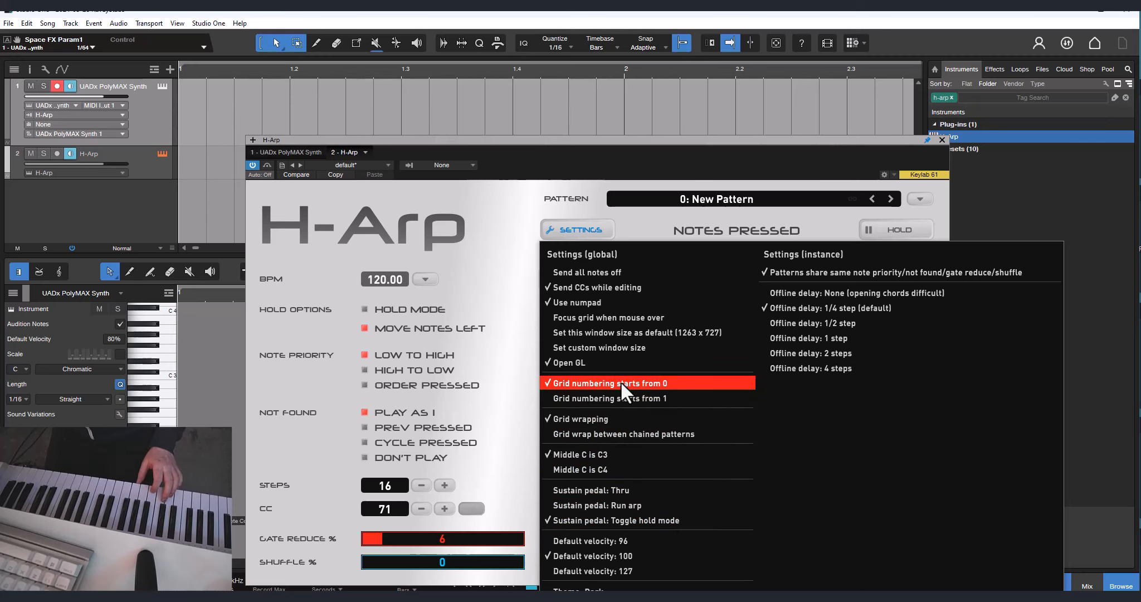
pyautogui.click(509, 217)
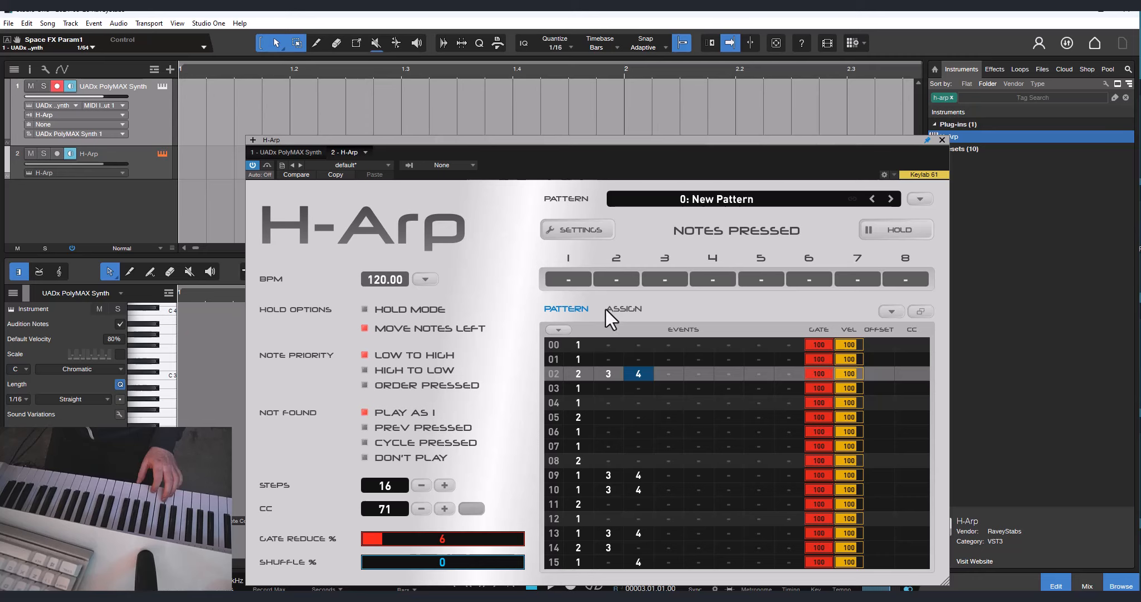
pyautogui.click(599, 228)
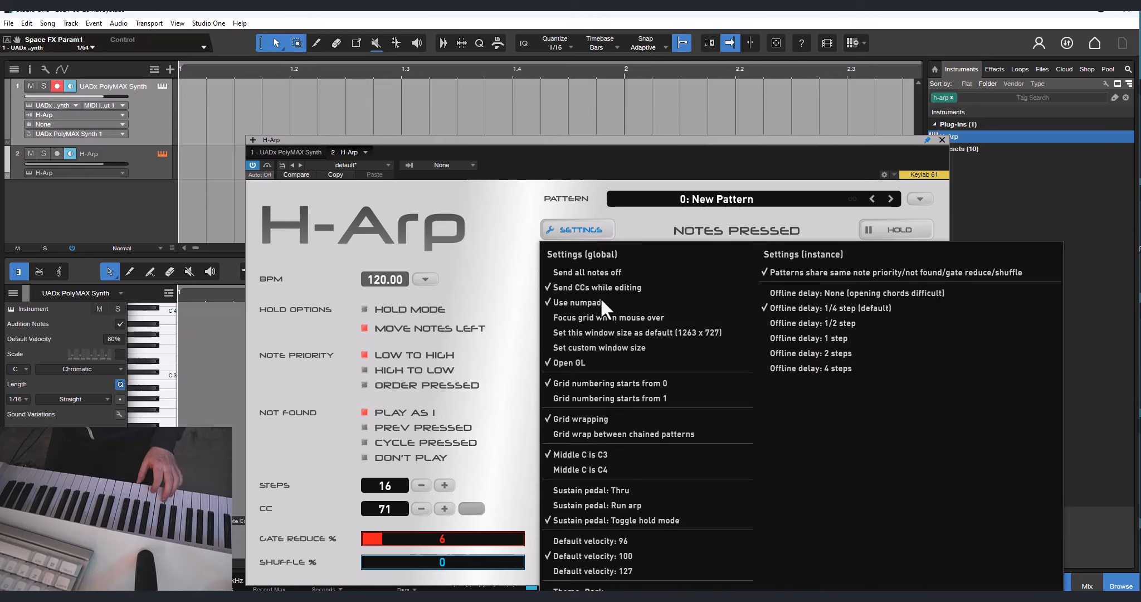
pyautogui.click(599, 393)
pyautogui.click(552, 567)
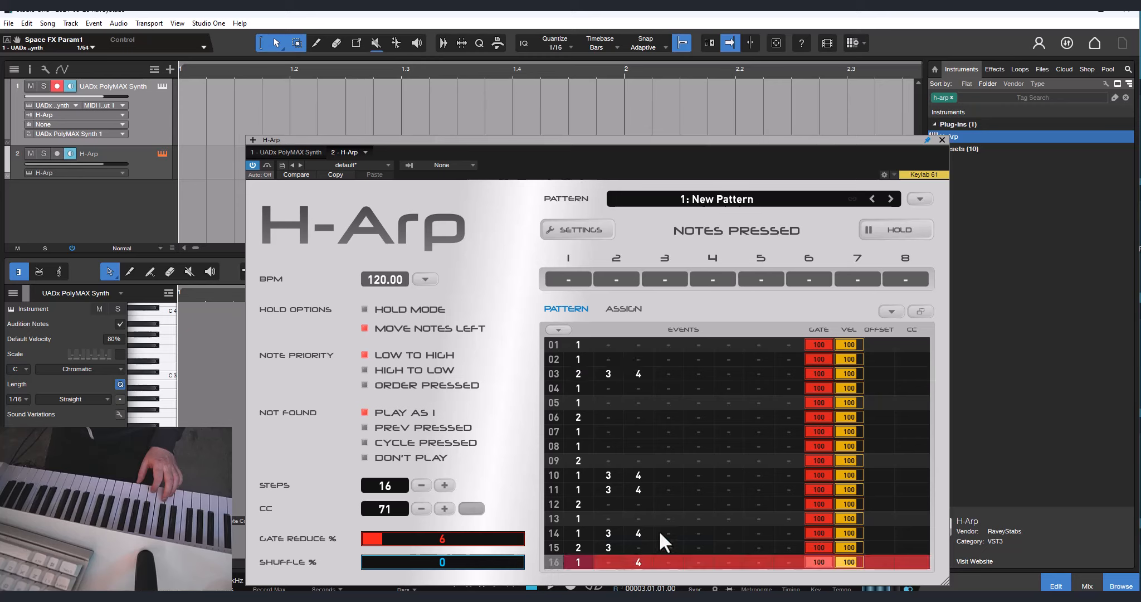
pyautogui.click(601, 443)
pyautogui.click(560, 346)
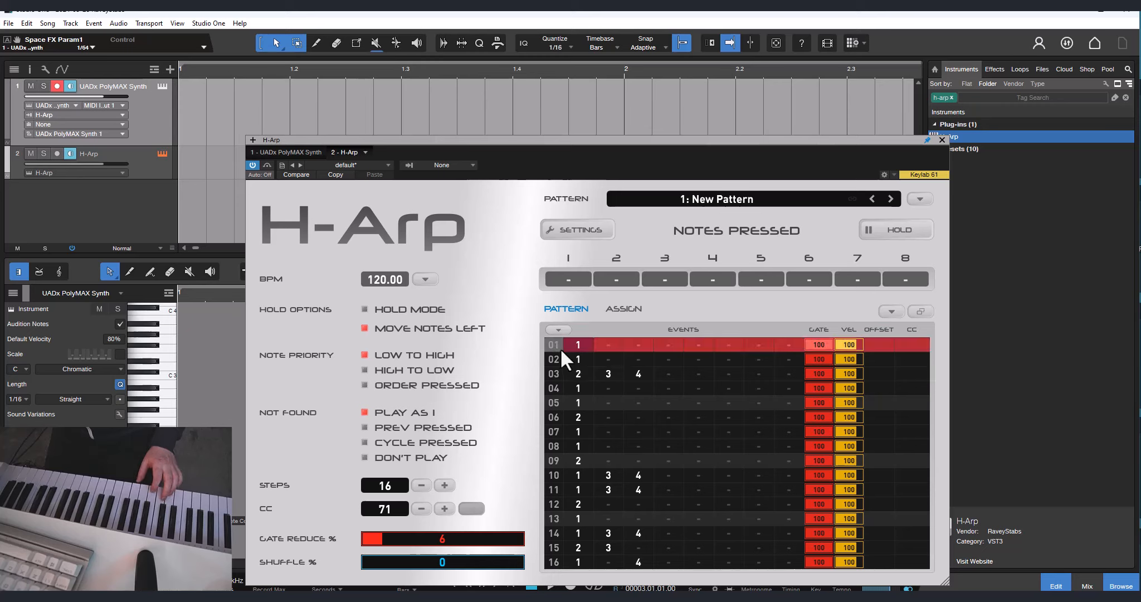
pyautogui.click(596, 400)
pyautogui.click(587, 360)
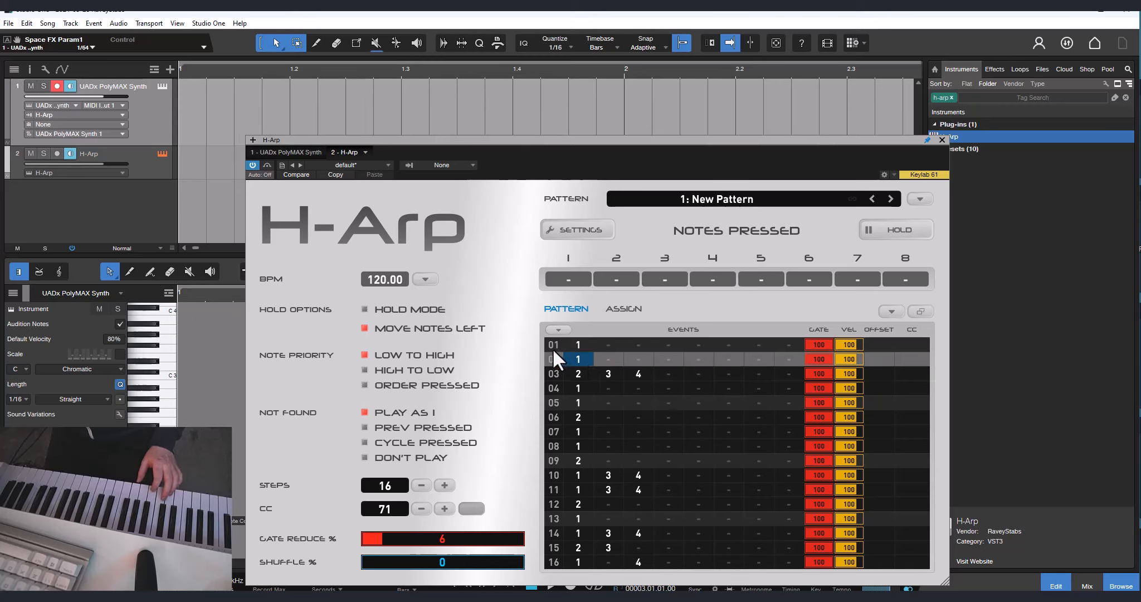
# - Move the H-Arp window up and shrink it to a compact size, checking that cells in rows 02 and 06 remain selectable
pyautogui.click(593, 235)
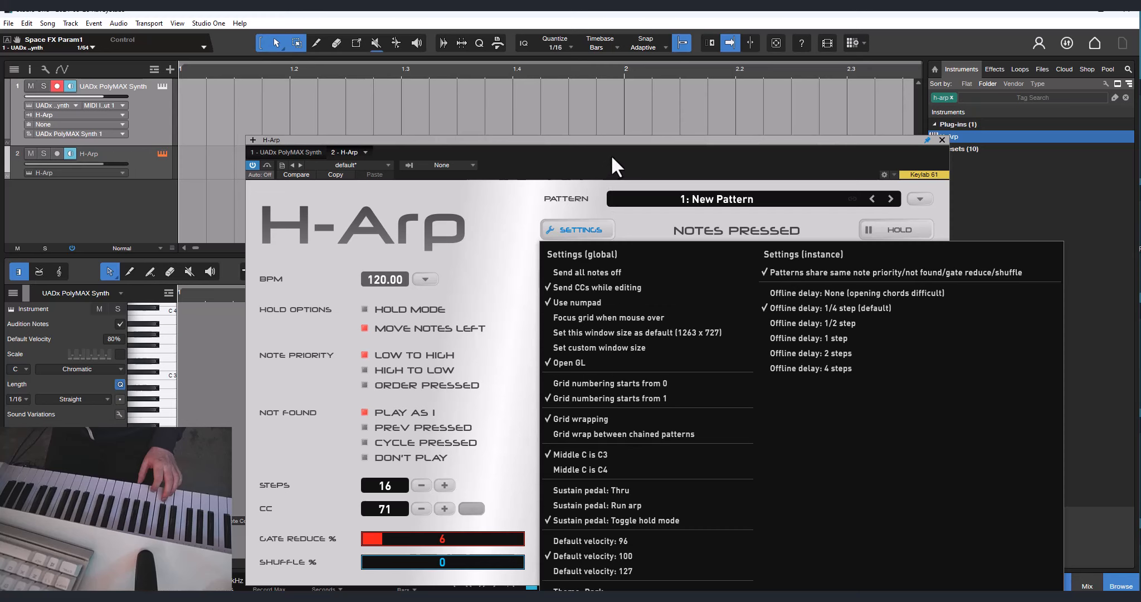
pyautogui.click(612, 157)
pyautogui.moveTo(621, 141); pyautogui.dragTo(588, 99)
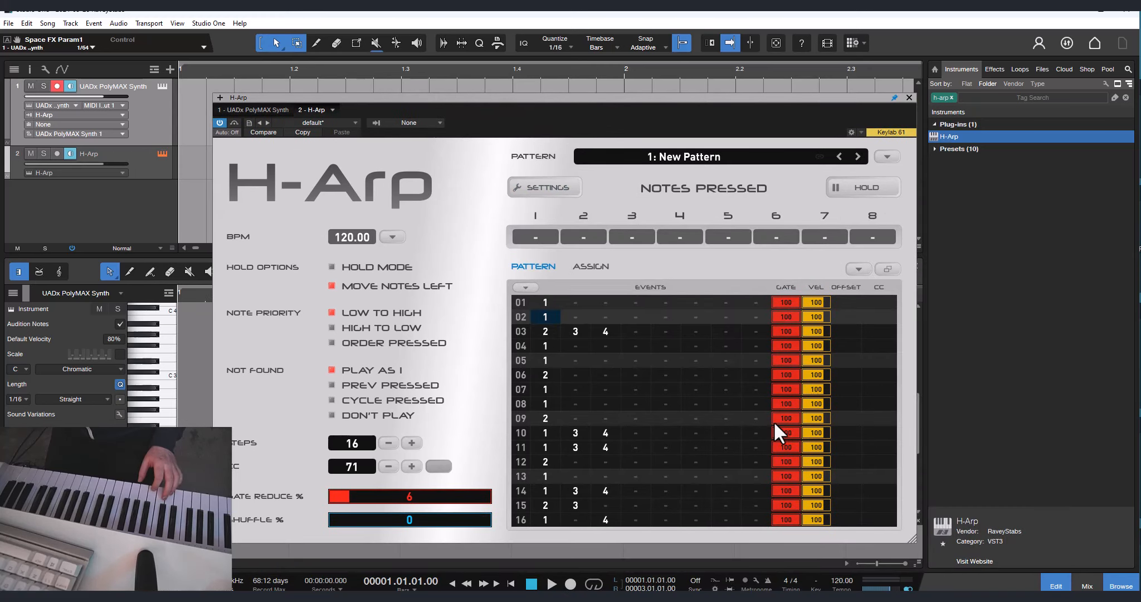
pyautogui.moveTo(912, 540); pyautogui.dragTo(583, 472)
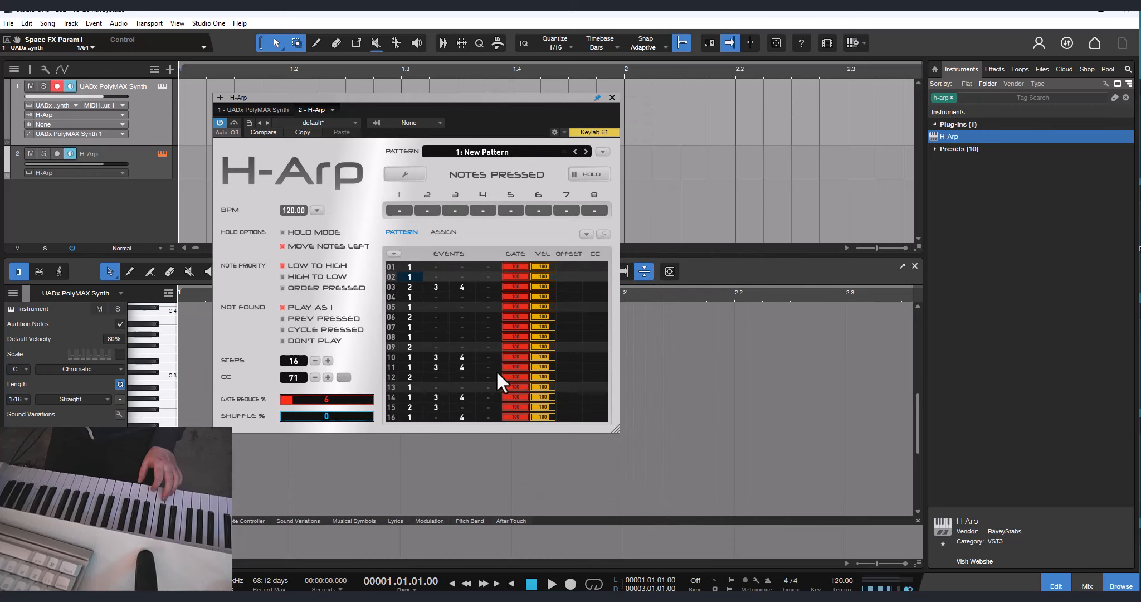
pyautogui.click(447, 278)
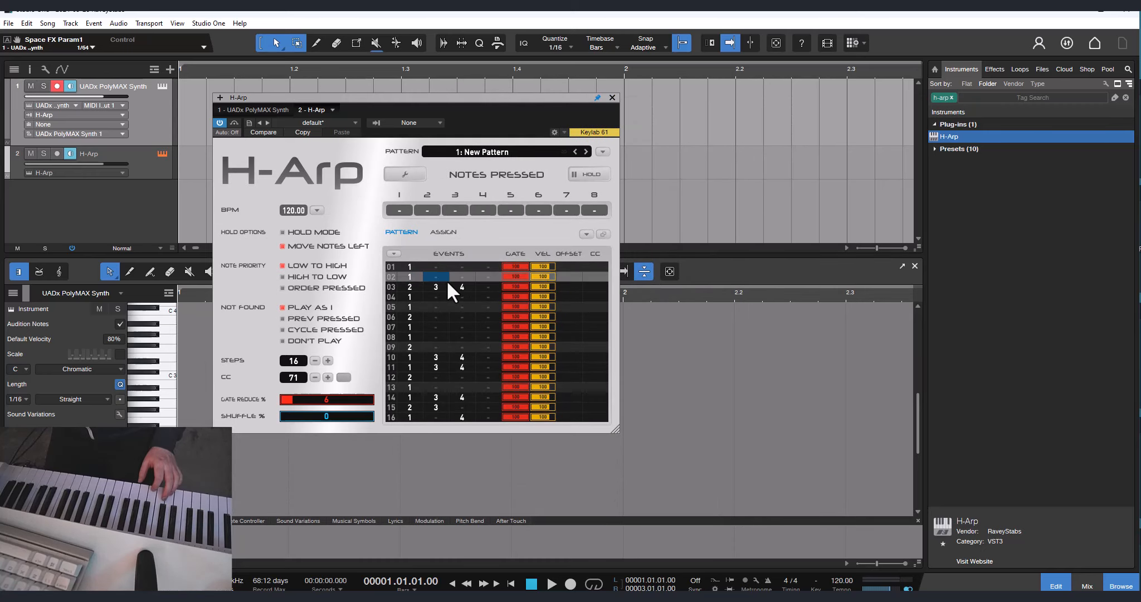
pyautogui.click(487, 280)
pyautogui.click(419, 316)
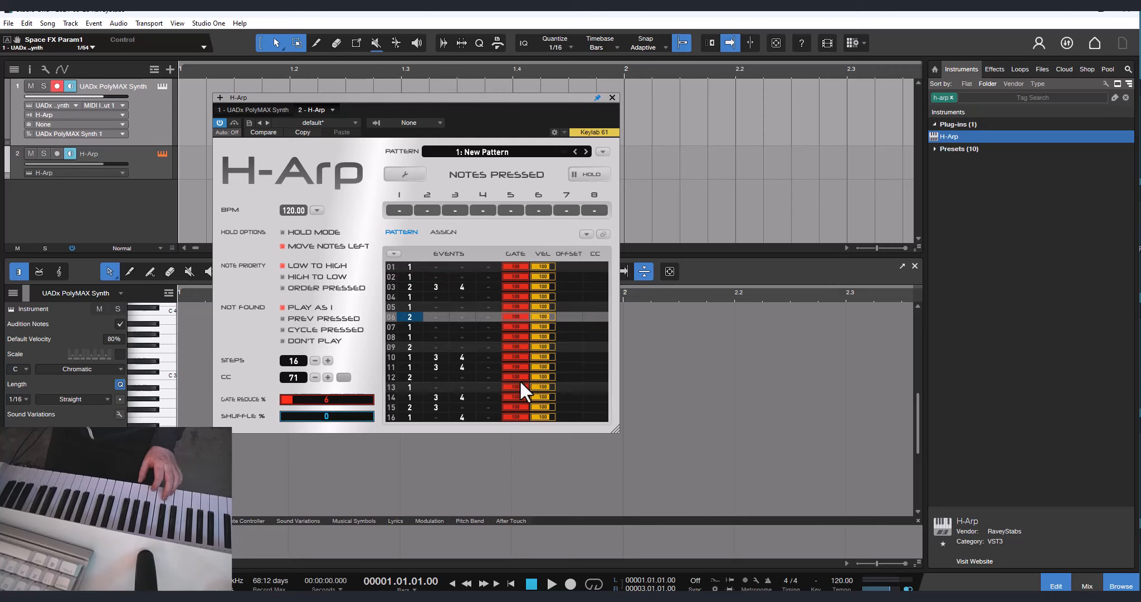
# - Enlarge the H-Arp window and try selecting a block of empty event cells across rows 02 to 09
pyautogui.moveTo(611, 431); pyautogui.dragTo(891, 524)
pyautogui.click(709, 355)
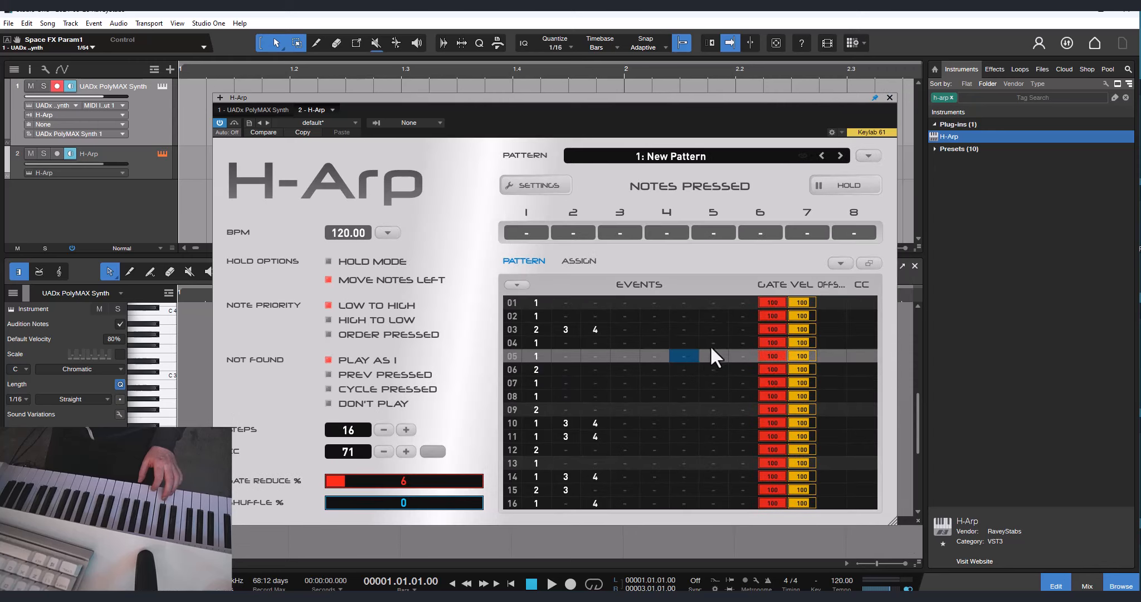
pyautogui.click(713, 329)
pyautogui.moveTo(619, 313); pyautogui.dragTo(747, 407)
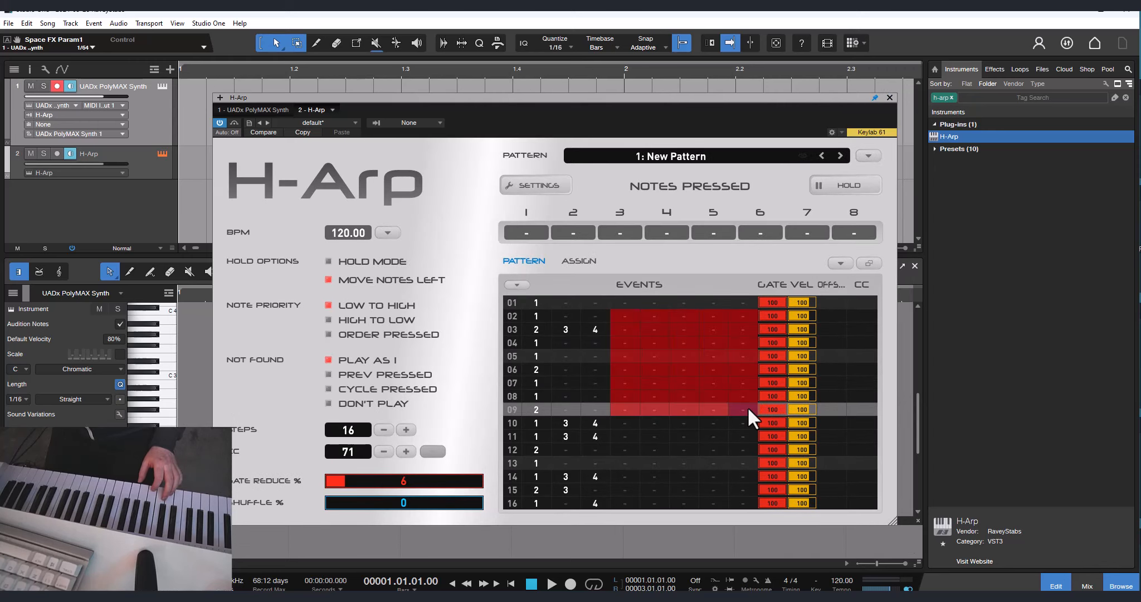
pyautogui.click(634, 358)
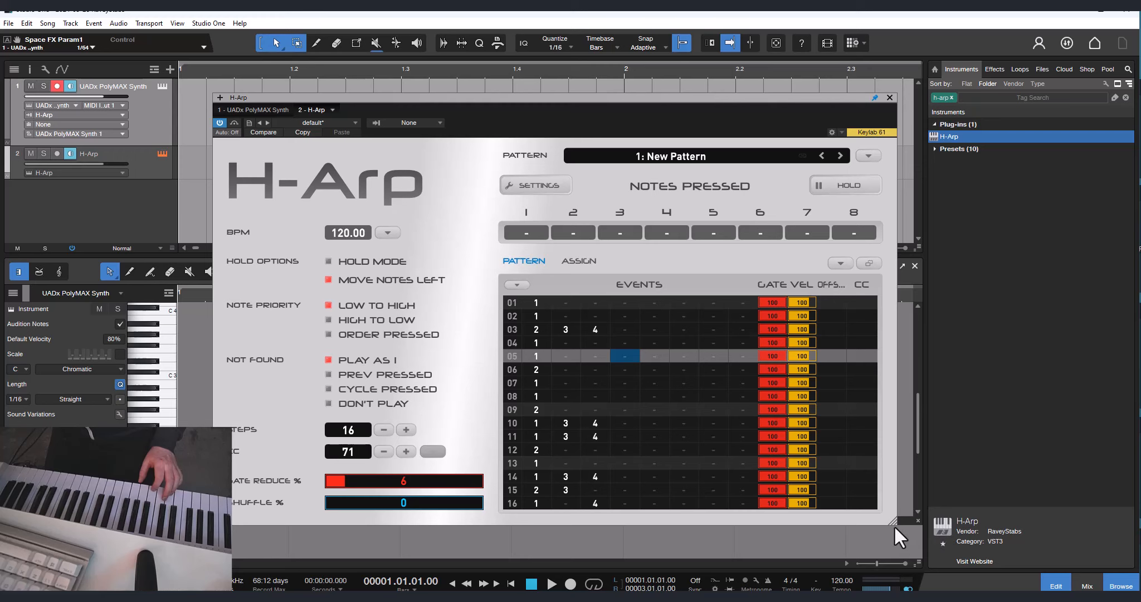
# - Narrow the H-Arp window to 1064 x 684 and view the setting for making this window size the default
pyautogui.moveTo(891, 523); pyautogui.dragTo(802, 516)
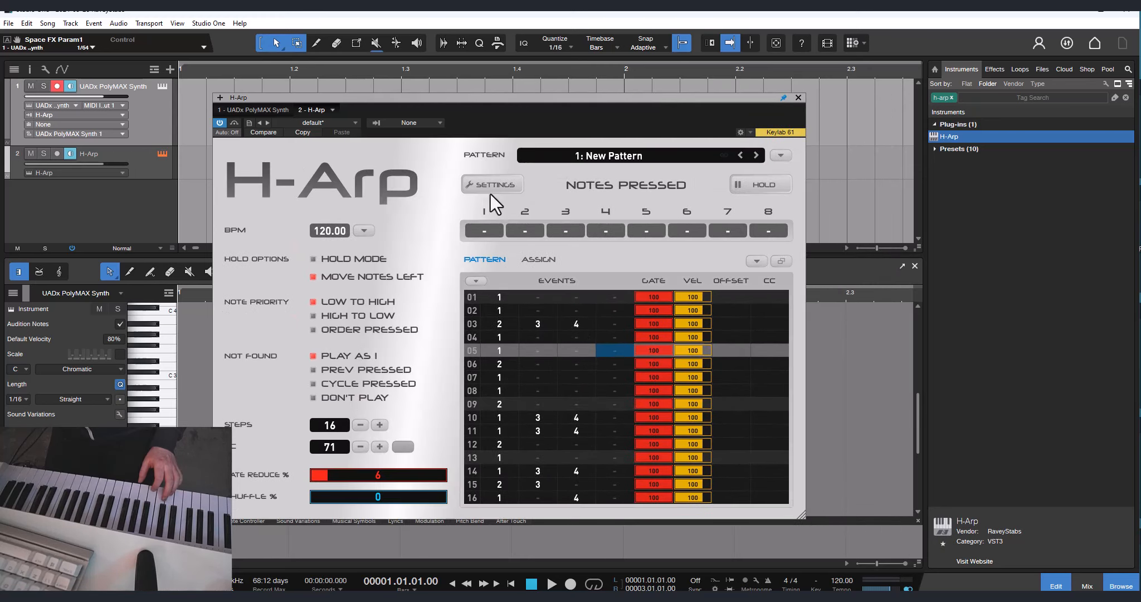
pyautogui.click(492, 183)
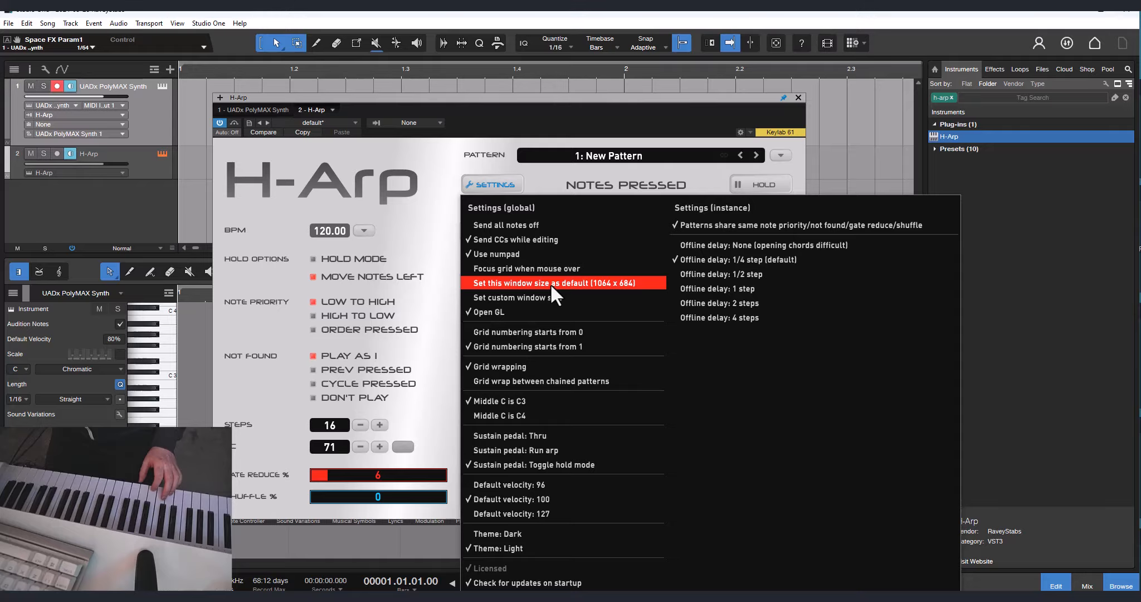
pyautogui.click(478, 179)
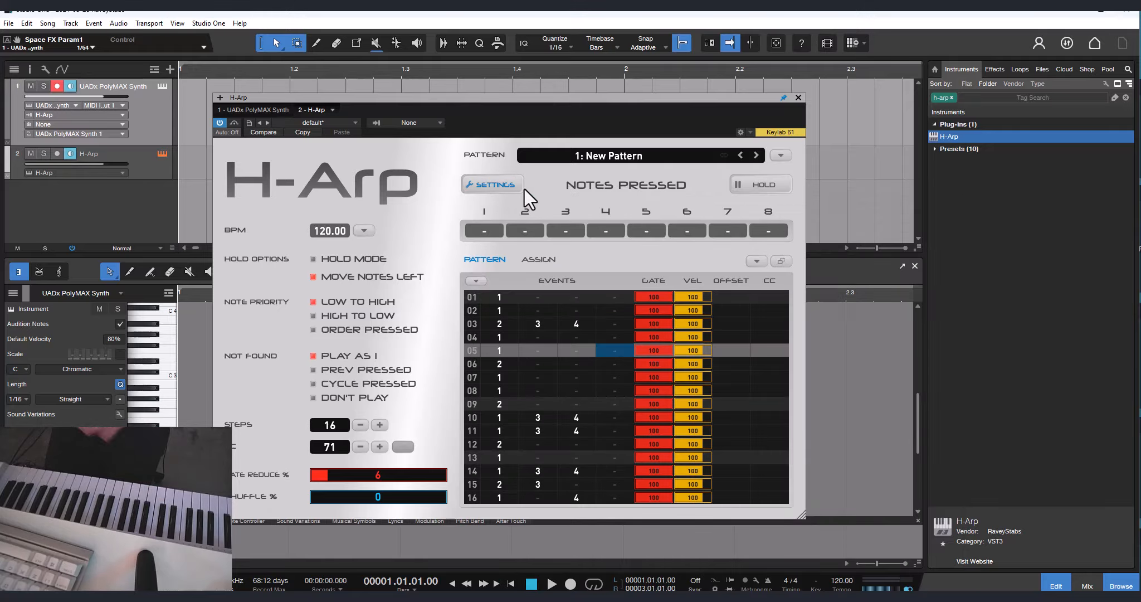